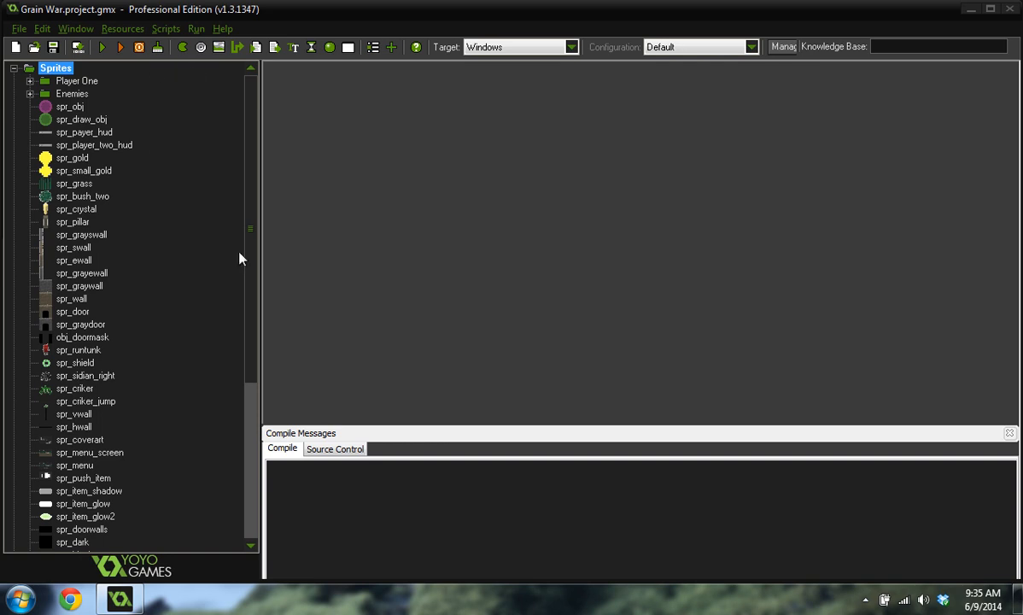
Create a new sprite and name it spr_darkangel.
drag(253, 241, 248, 321)
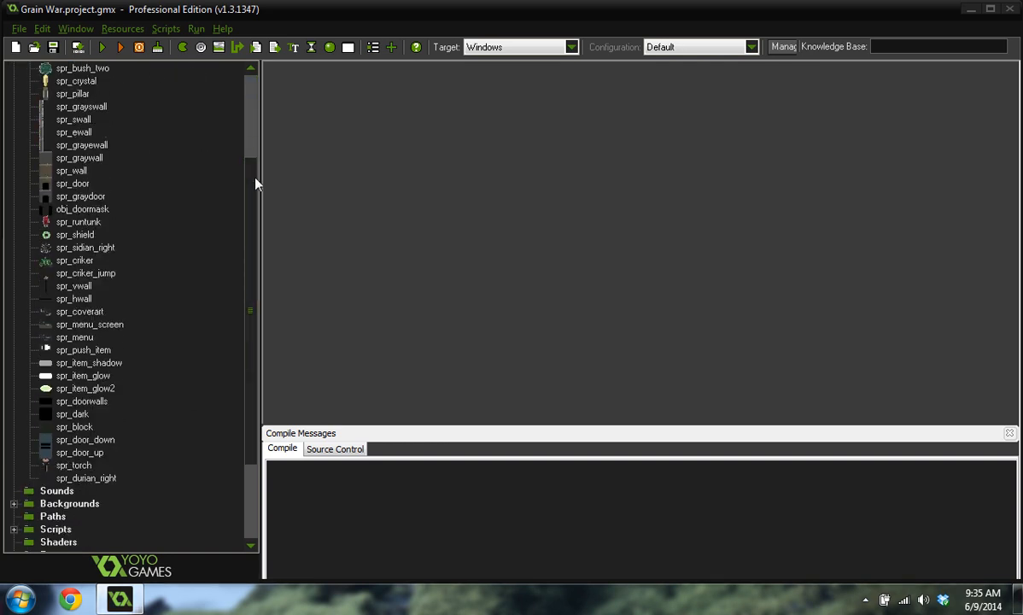
drag(255, 183, 255, 86)
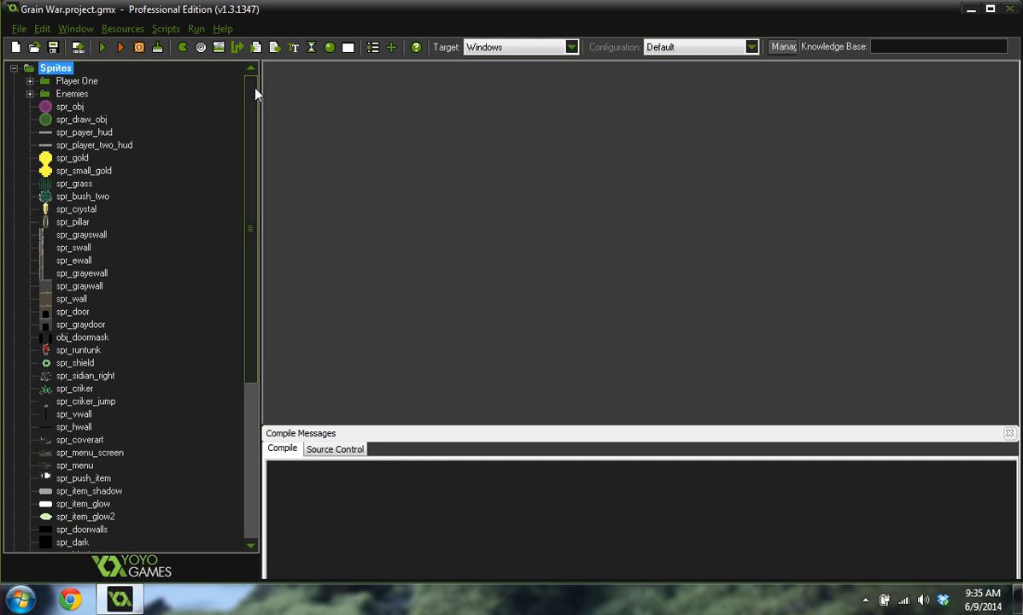
click(181, 48)
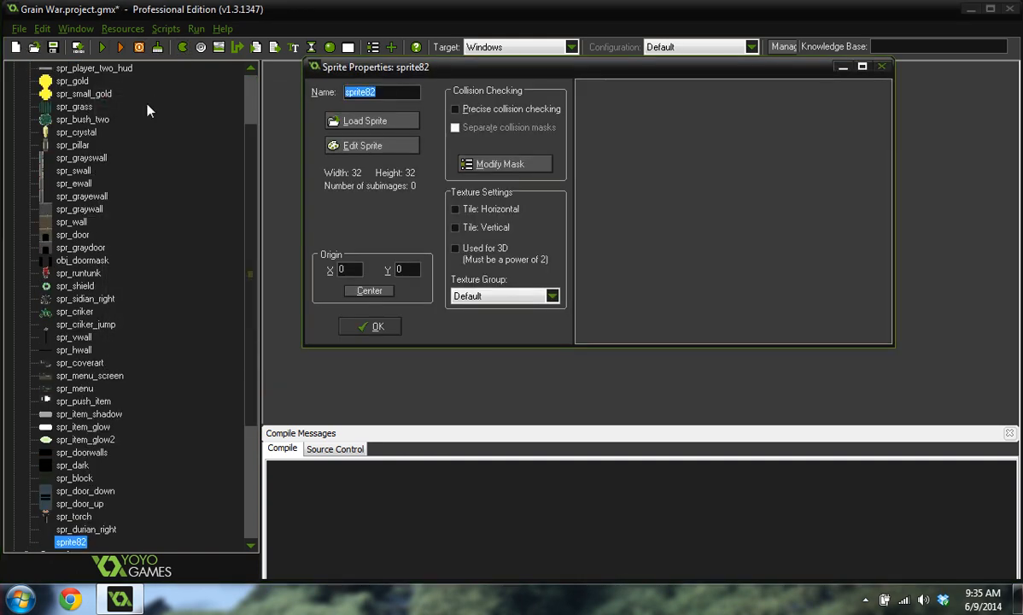
text(spr_darkangle)
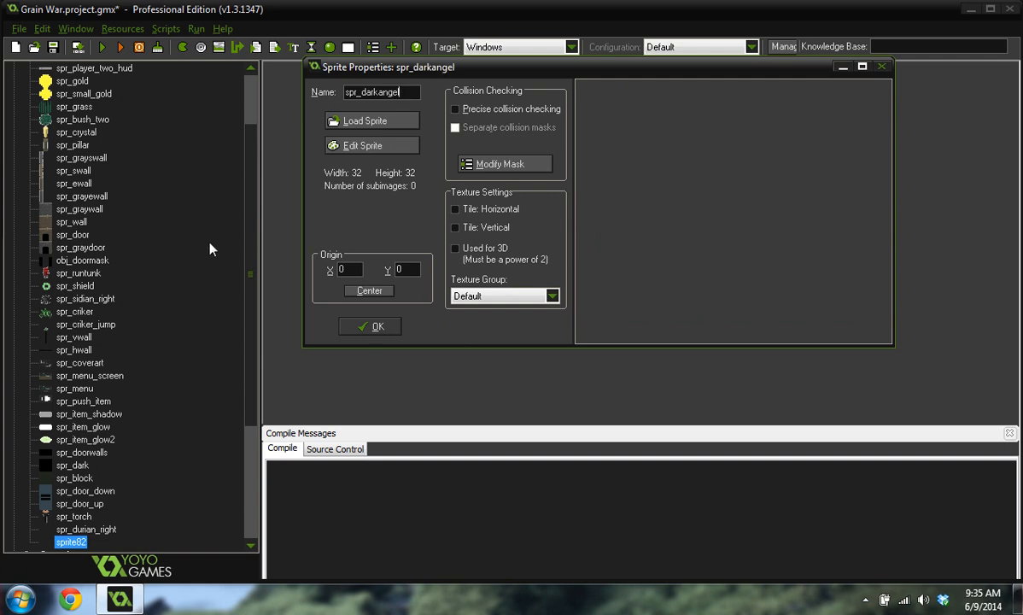
Open the sprite for editing and create a blank image 80 pixels wide and 128 pixels high.
click(384, 146)
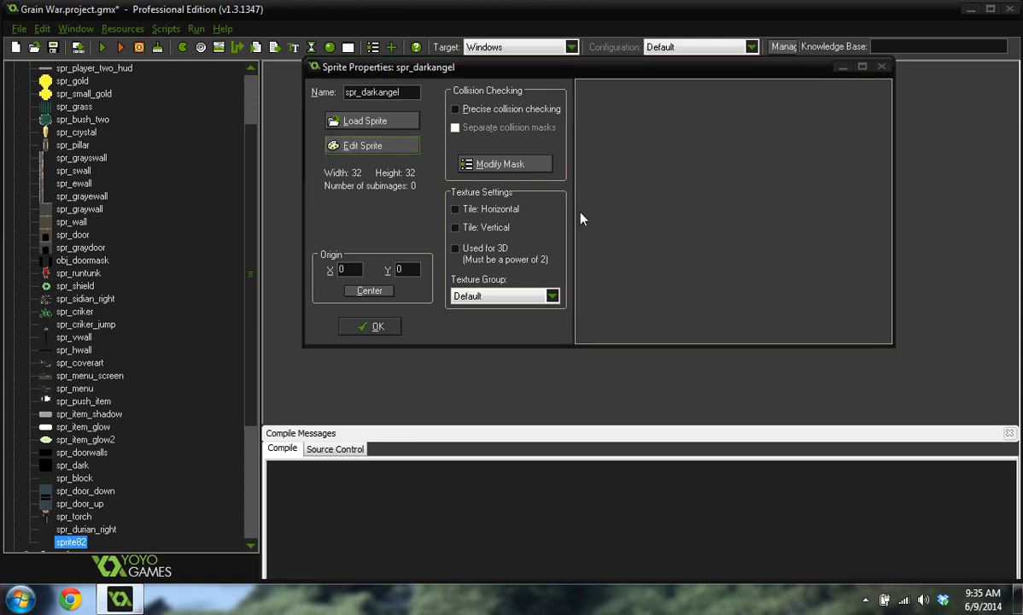
click(281, 67)
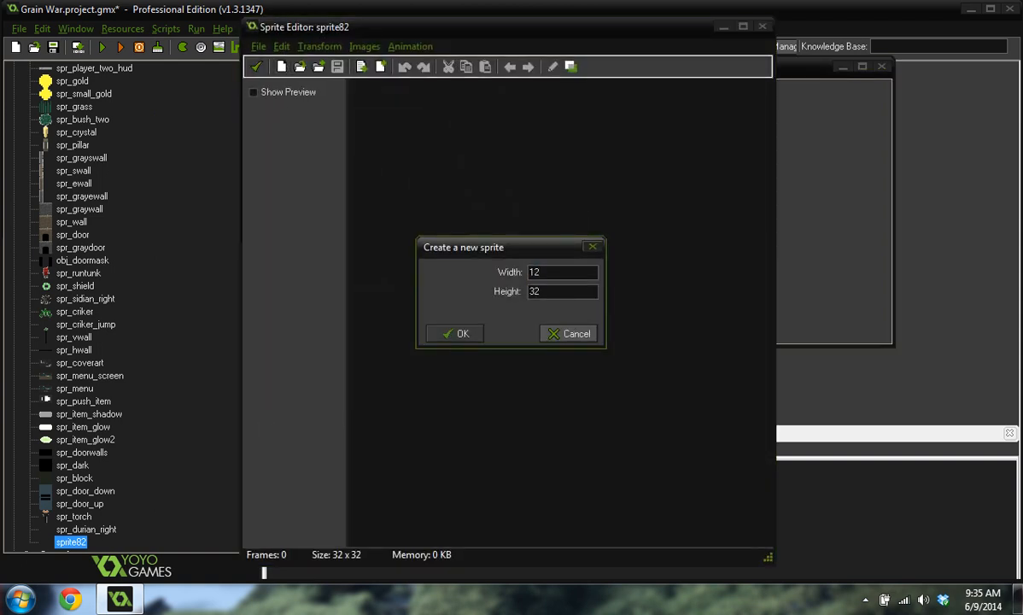
key(Tab)
key(shift+Tab)
text(80)
key(Tab)
click(458, 334)
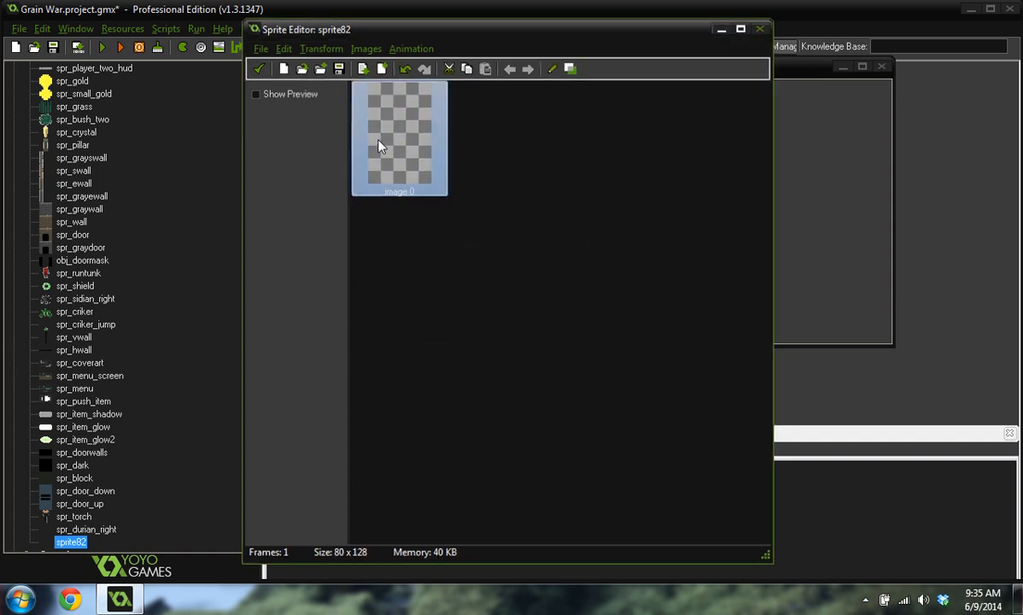
On image 0, draw a dark grey upright rectangle about 6 by 12 pixels near the canvas centre and flood-fill its white interior dark grey.
double_click(381, 147)
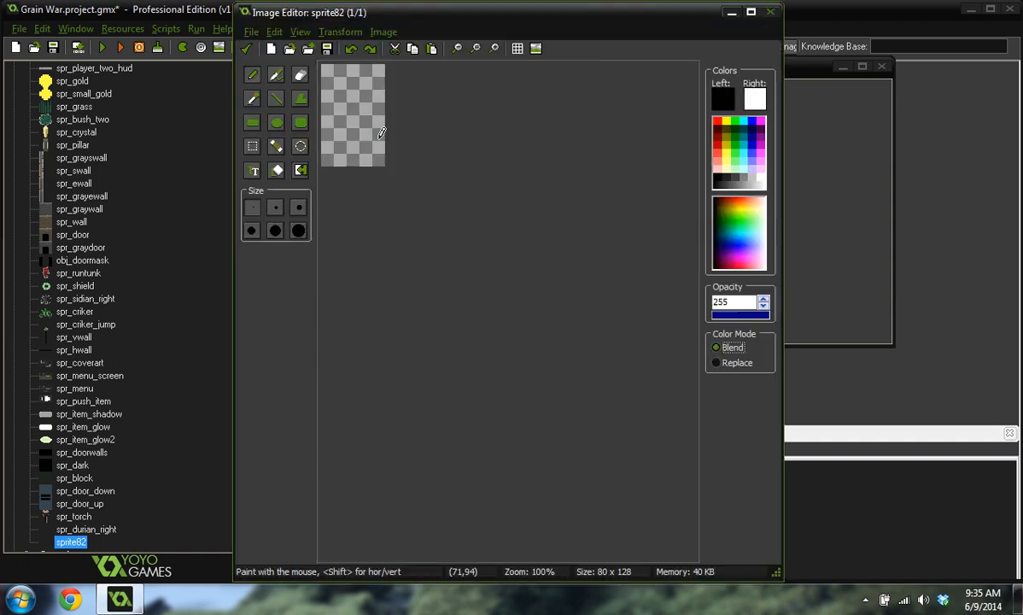
click(498, 49)
click(498, 49)
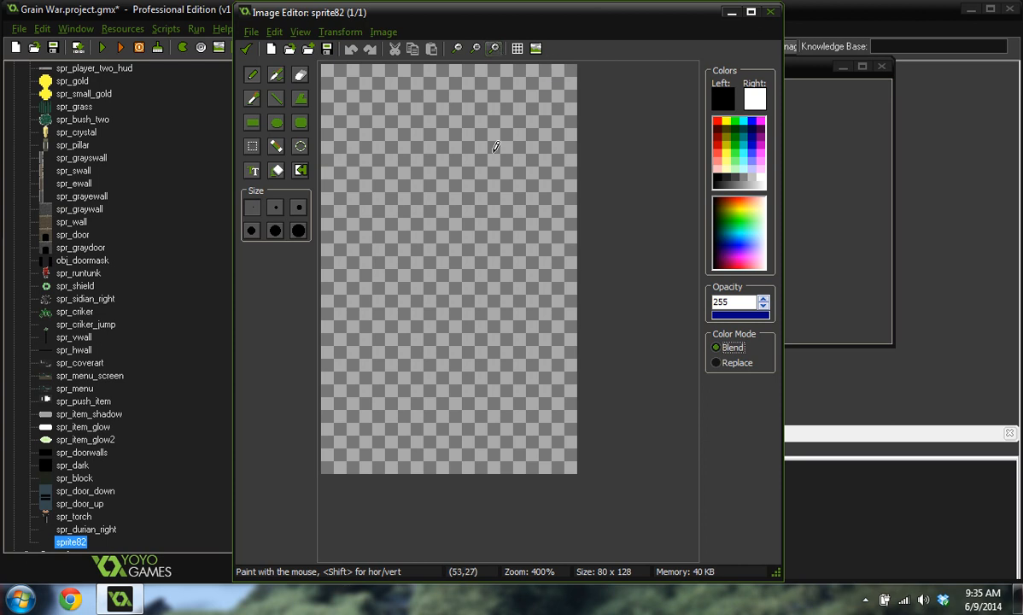
click(252, 122)
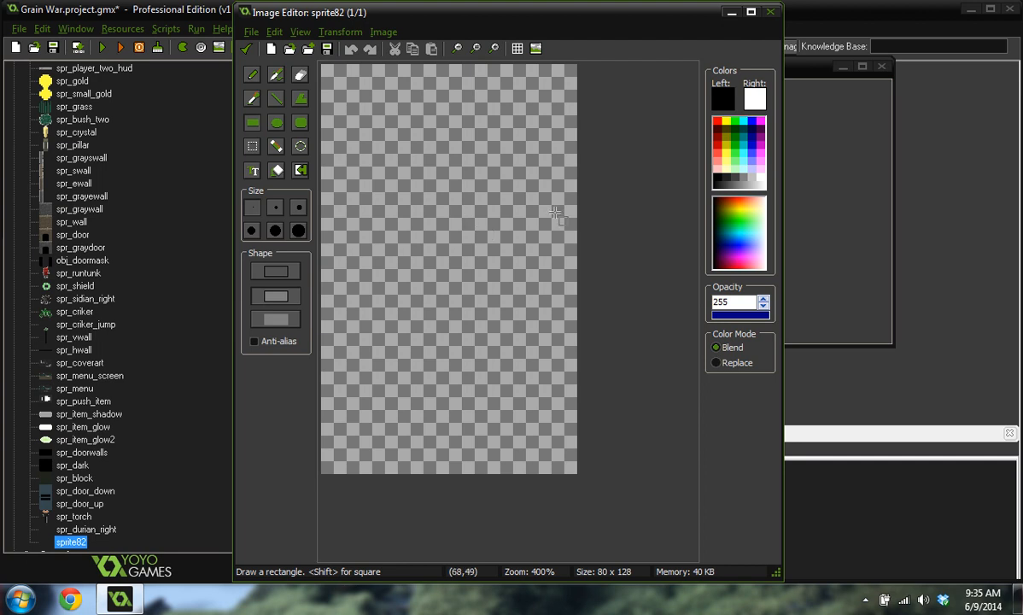
click(731, 173)
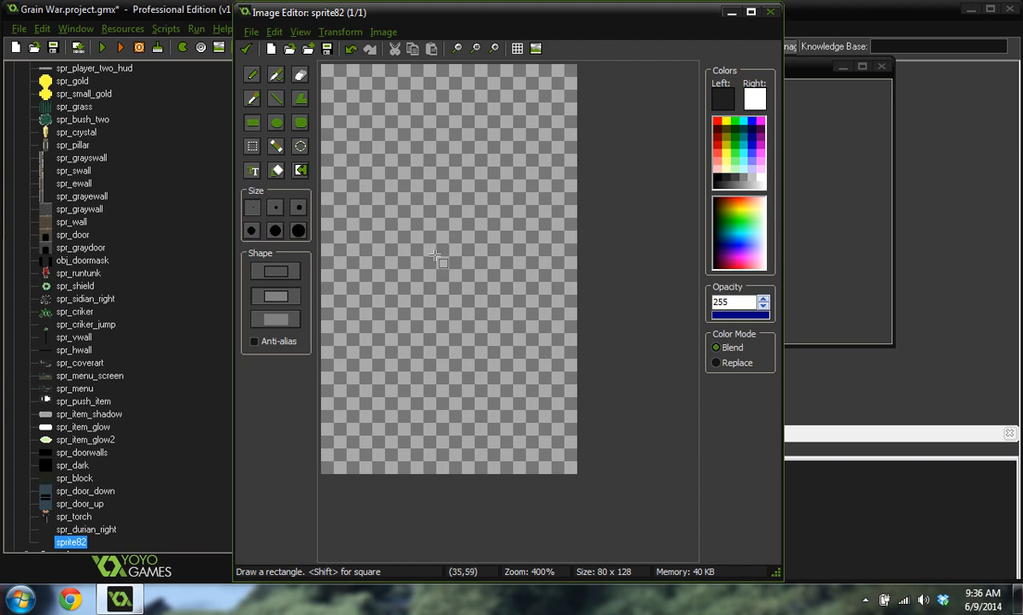
drag(433, 255, 450, 292)
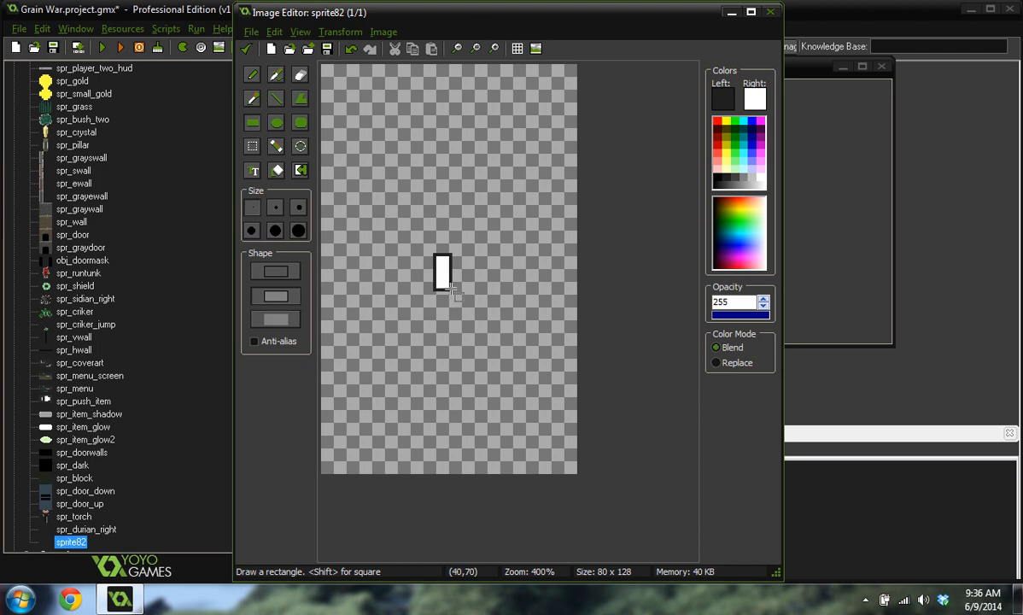
scroll(445, 270, up, 1)
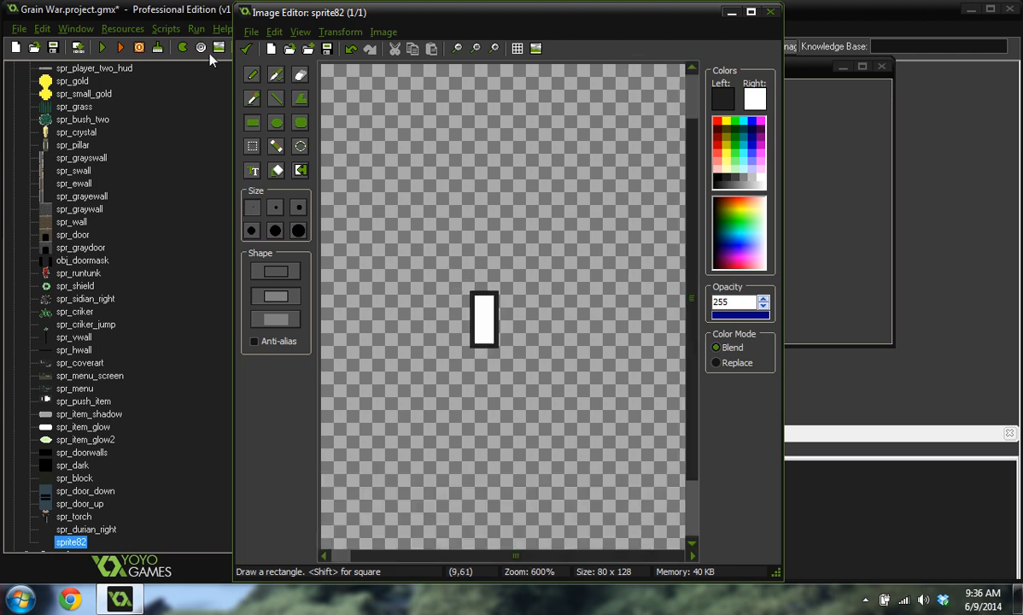
key(f)
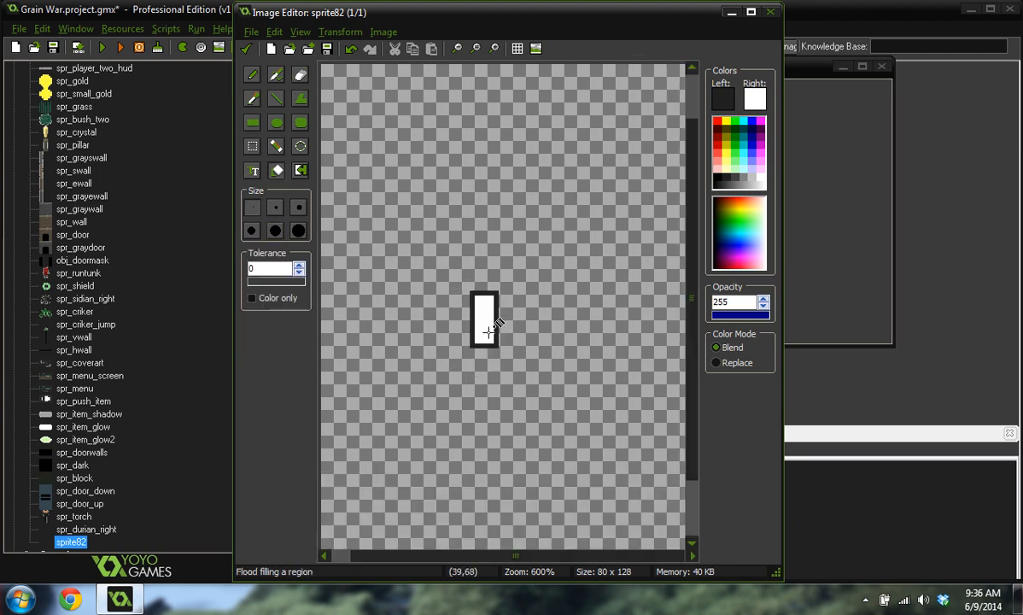
click(489, 332)
Draw a solid dark grey rectangle about 10 by 16 pixels, centred just below the first block.
click(252, 124)
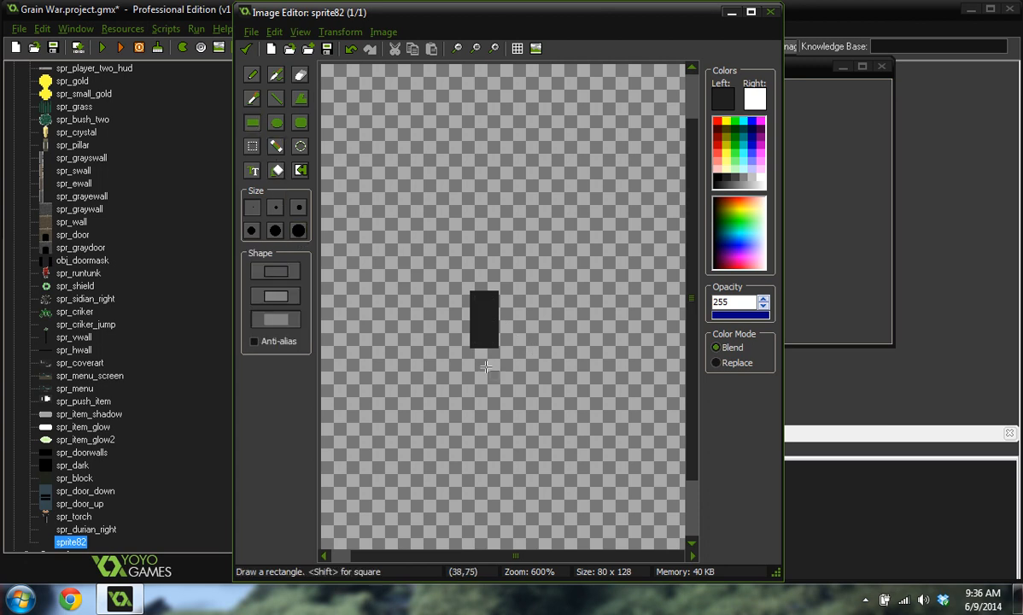
mouse_move(461, 363)
mouse_down()
mouse_move(503, 400)
mouse_move(503, 439)
mouse_up()
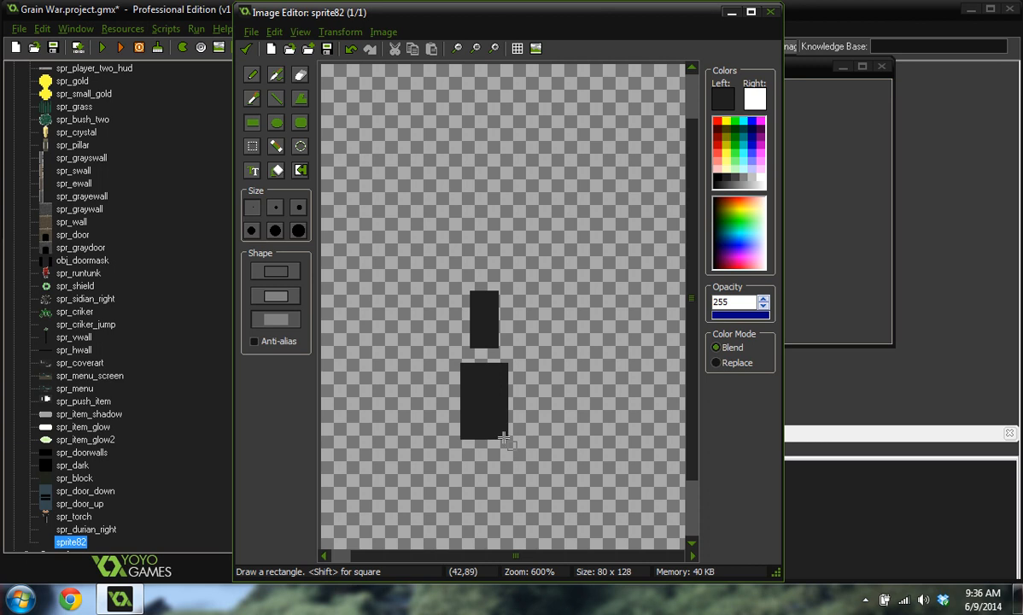
scroll(570, 369, down, 4)
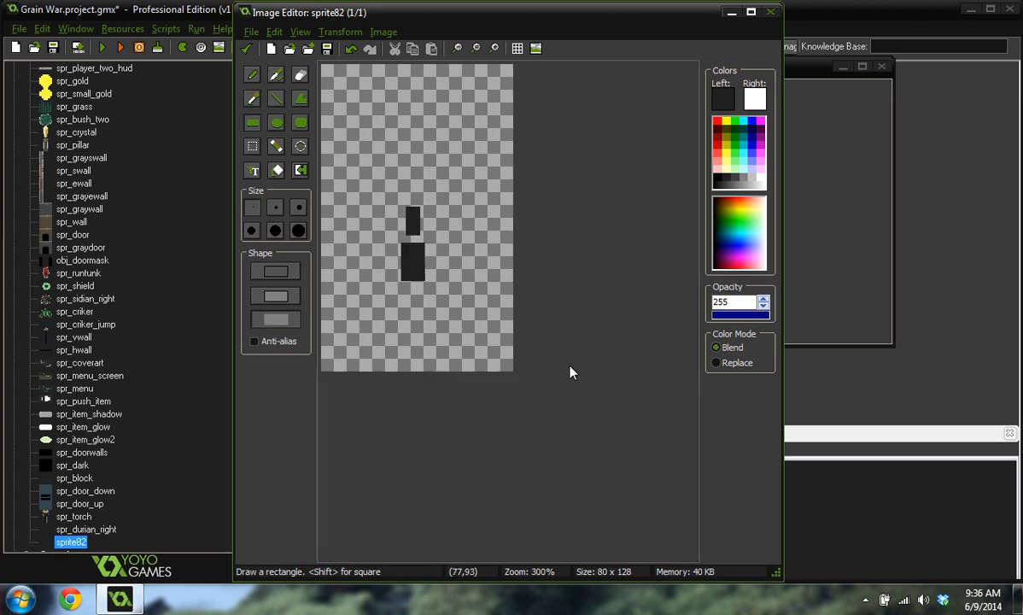
Draw two solid rectangles side by side beneath the large block, about 6 by 11 and 7 by 11 pixels, with a gap between them.
scroll(376, 245, up, 2)
scroll(464, 418, up, 4)
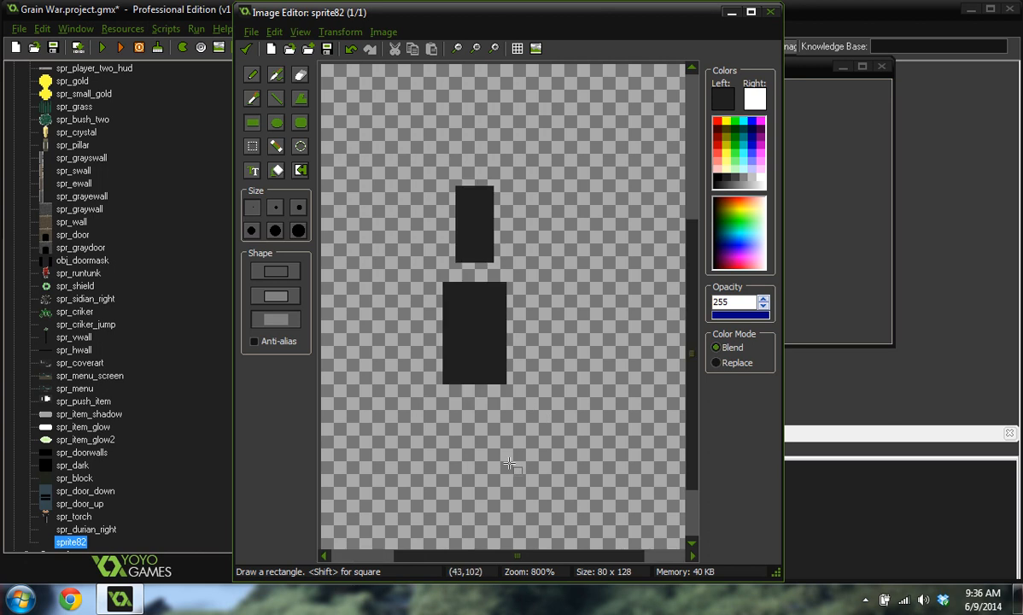
double_click(701, 12)
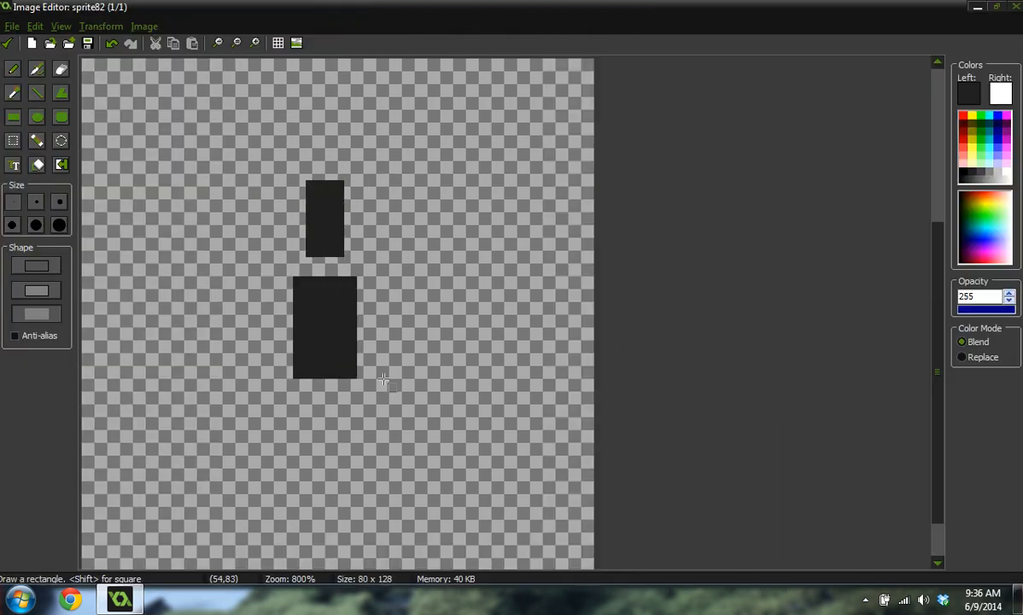
scroll(356, 380, down, 1)
scroll(212, 445, up, 2)
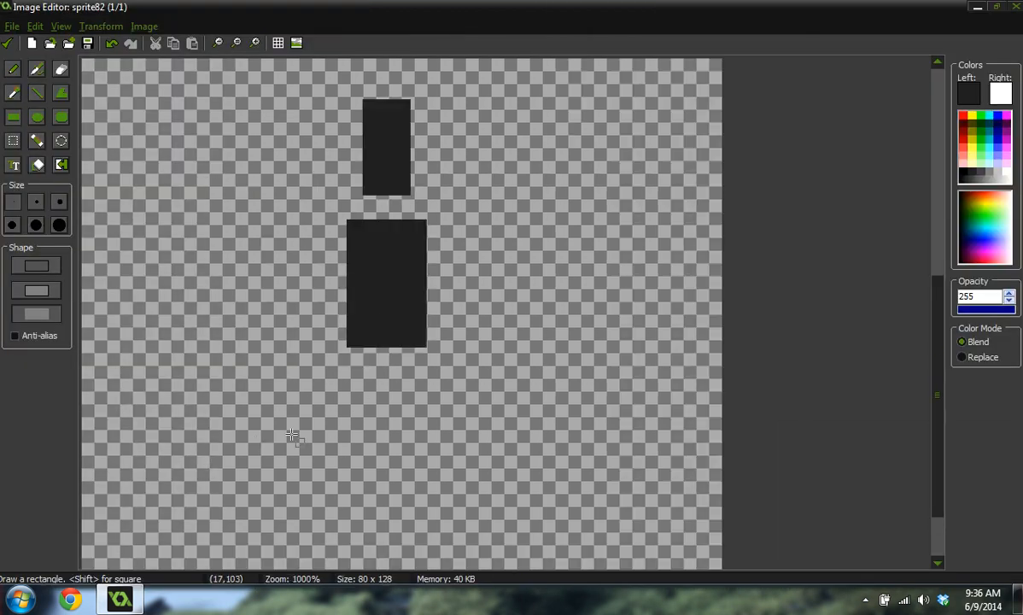
mouse_move(324, 364)
mouse_down()
mouse_move(363, 465)
mouse_move(366, 445)
mouse_up()
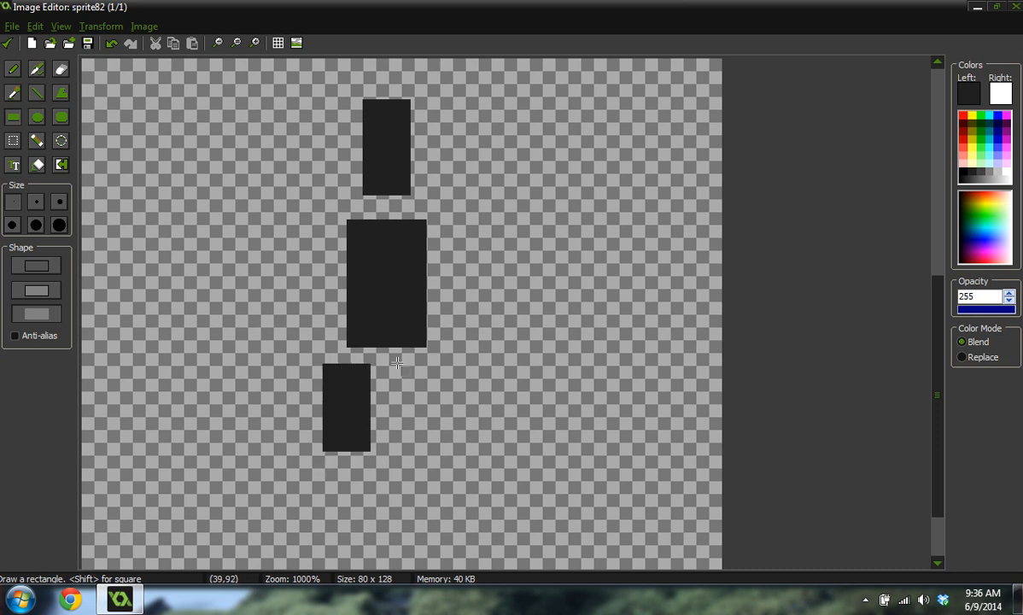
mouse_move(394, 364)
mouse_down()
mouse_move(424, 438)
mouse_move(443, 446)
mouse_up()
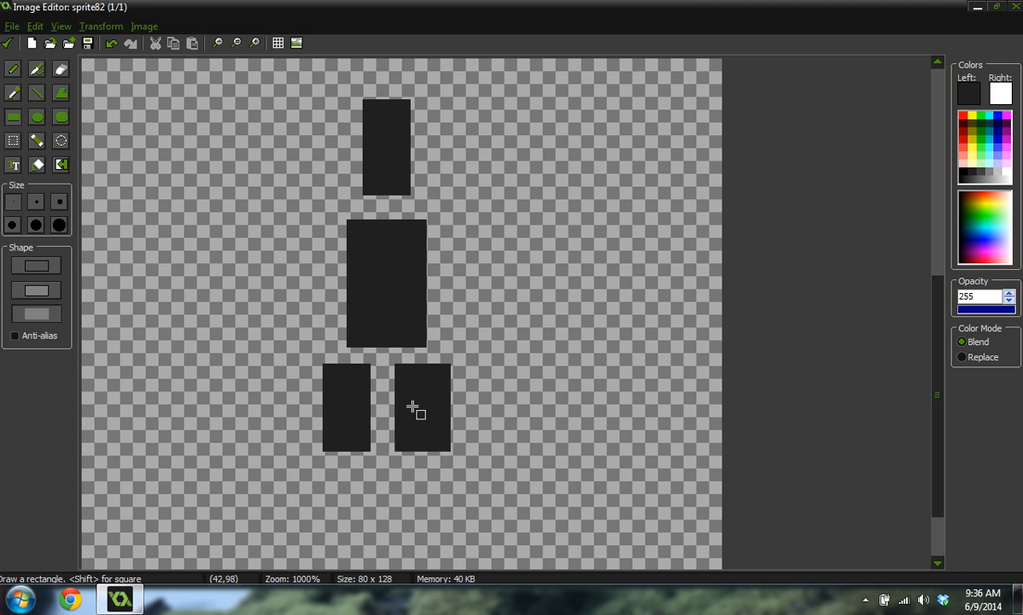
Erase the inner edge column of the right lower rectangle with the eraser at hardness 255.
right_drag(391, 360, 397, 467)
key(ctrl+z)
click(38, 139)
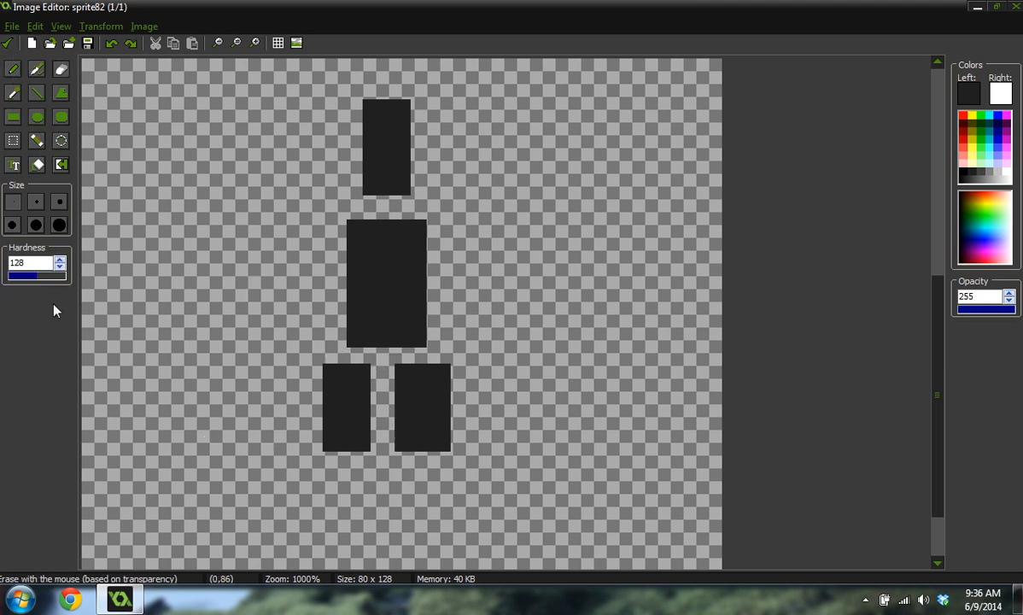
drag(48, 276, 98, 281)
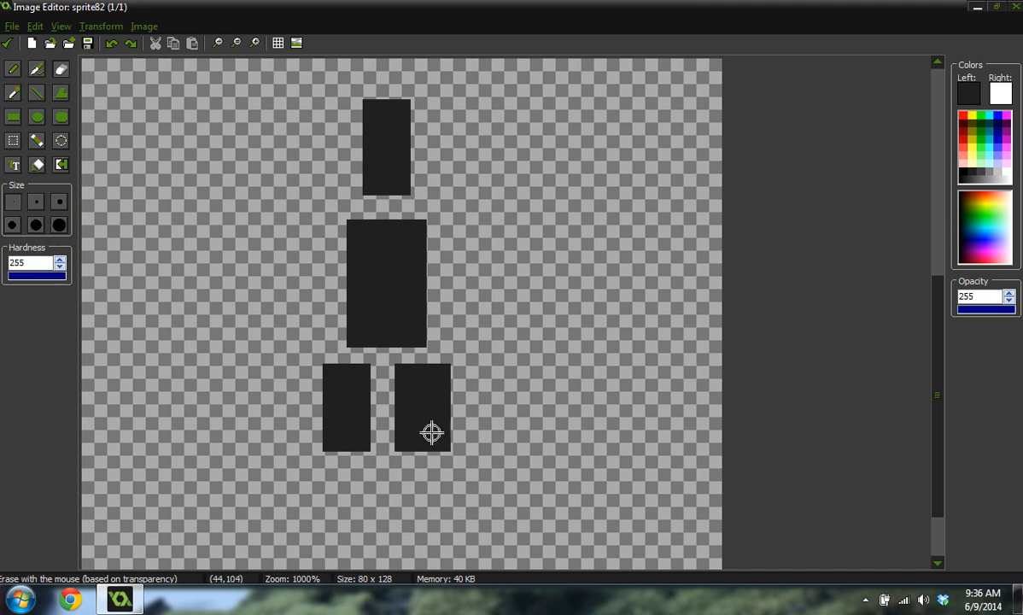
drag(387, 364, 395, 443)
scroll(401, 307, down, 1)
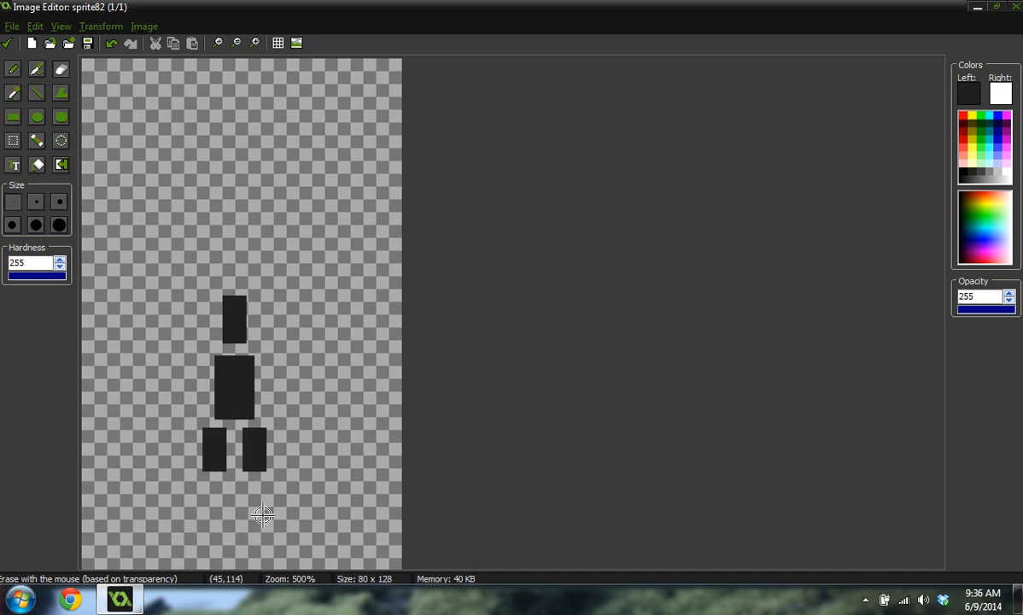
Draw two small solid rectangles about 4 by 5 pixels side by side beneath the pair of lower blocks.
scroll(184, 483, up, 1)
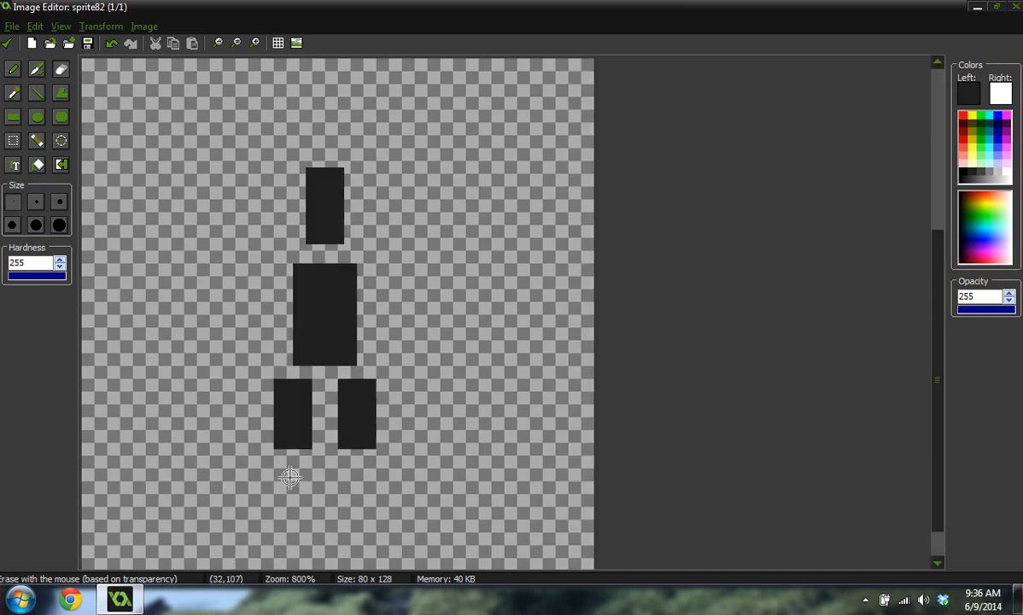
scroll(272, 447, up, 1)
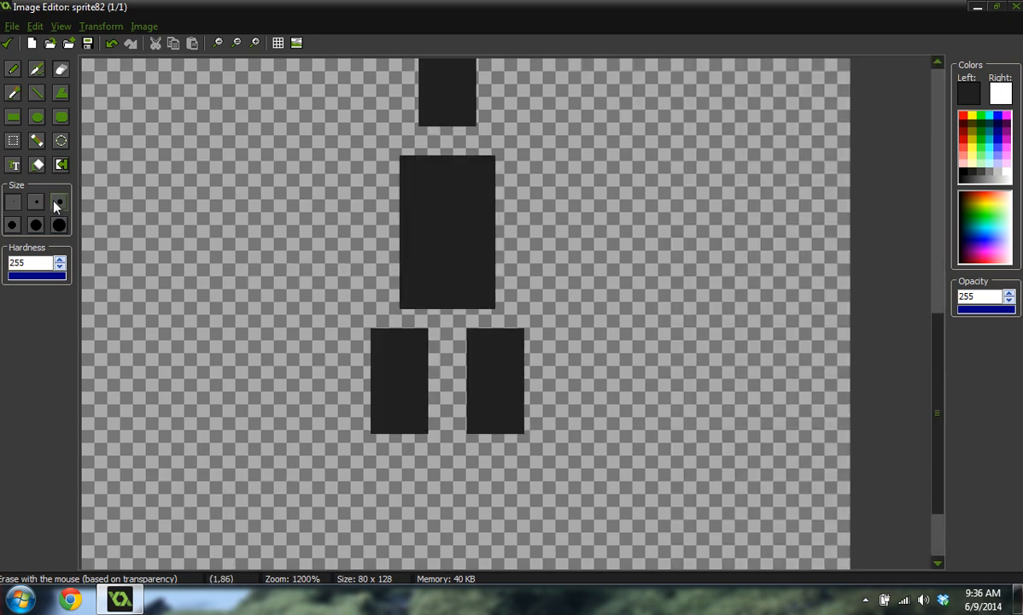
click(13, 117)
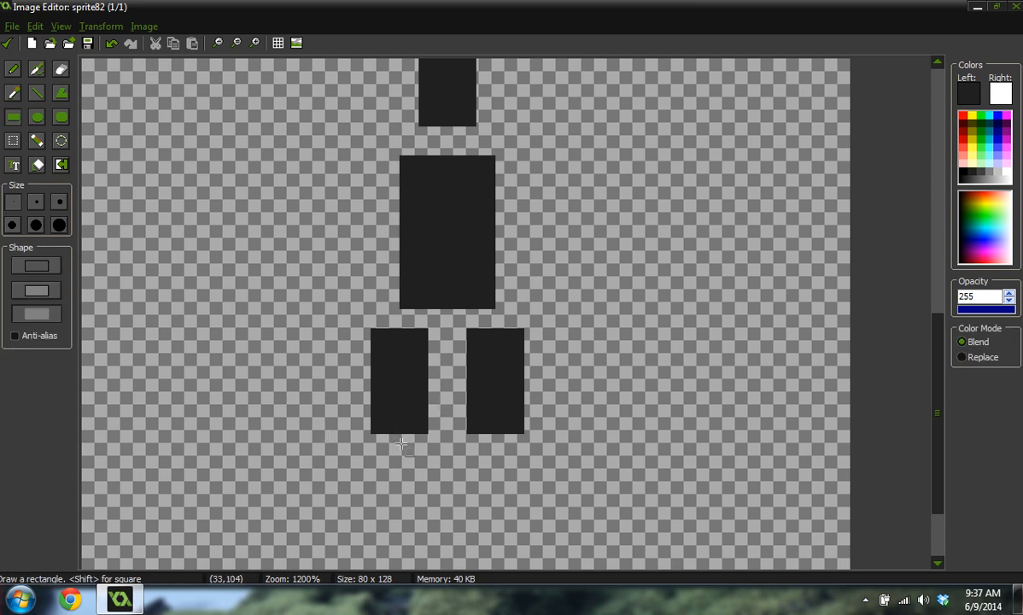
drag(402, 448, 413, 483)
key(ctrl+z)
key(ctrl+z)
drag(400, 442, 436, 488)
drag(456, 443, 487, 488)
scroll(443, 312, down, 3)
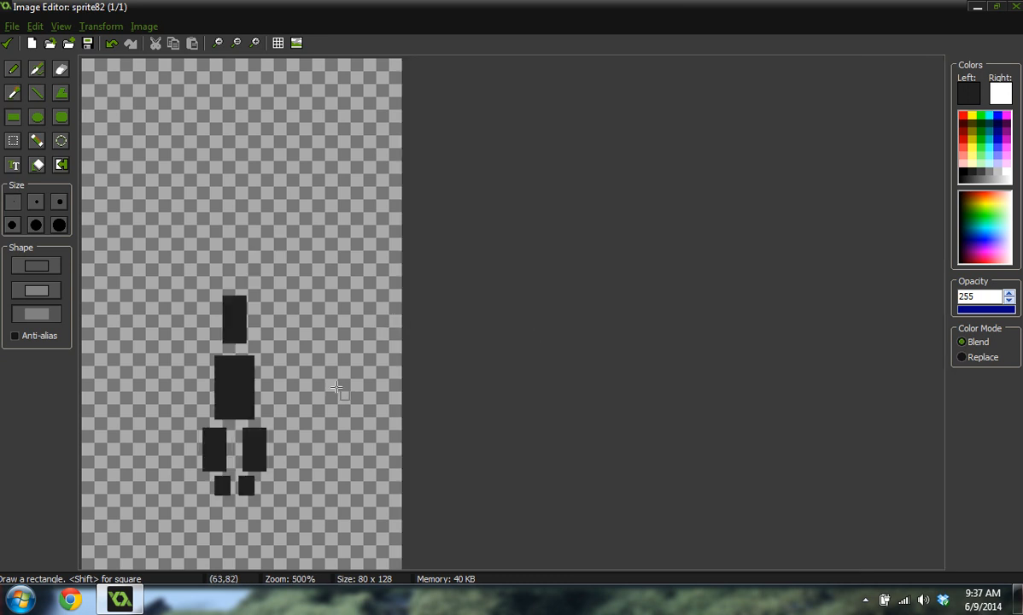
scroll(282, 410, up, 3)
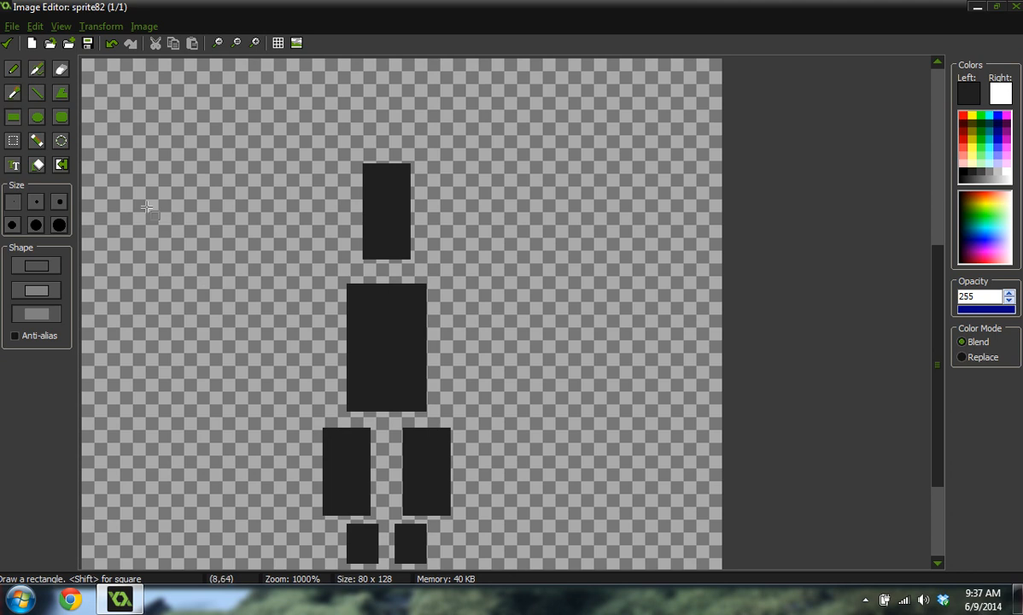
scroll(358, 326, down, 2)
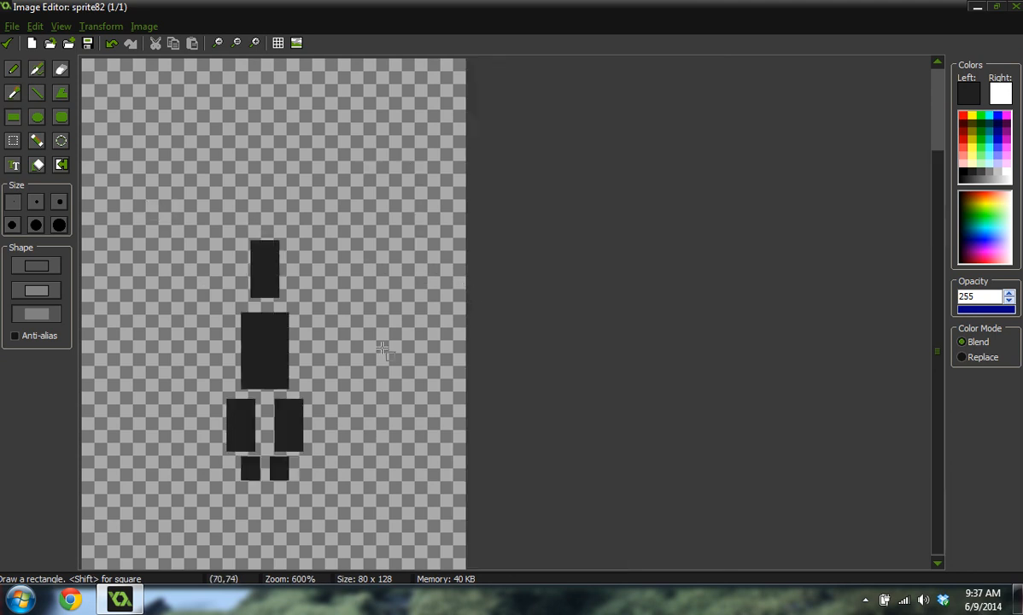
scroll(333, 490, up, 1)
scroll(355, 524, up, 1)
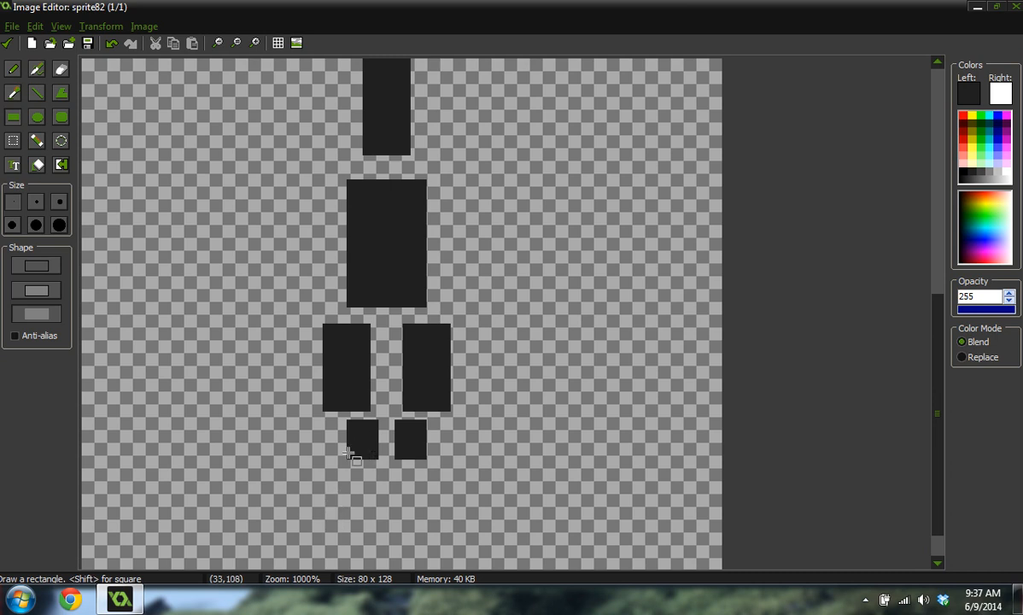
mouse_move(347, 419)
mouse_down()
mouse_move(366, 522)
mouse_move(354, 524)
mouse_move(358, 543)
mouse_move(362, 530)
mouse_up()
key(ctrl+z)
Draw a steep line about 13 pixels tall from the lower-left corner of the left small block, slanting inward as it descends.
click(39, 95)
ctrl+scroll(424, 429, down, 2)
ctrl+scroll(335, 492, up, 2)
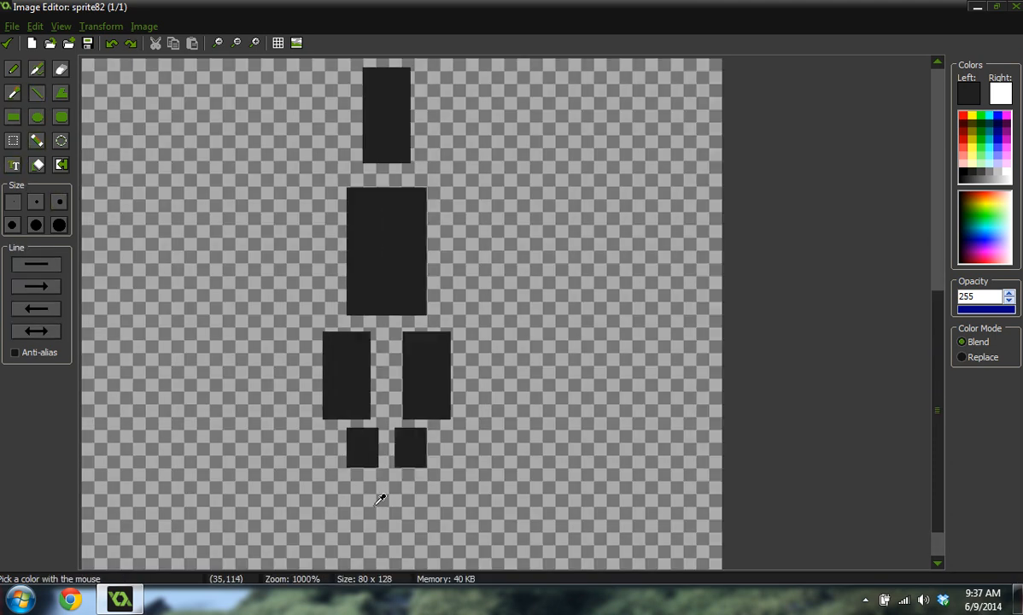
drag(937, 324, 937, 348)
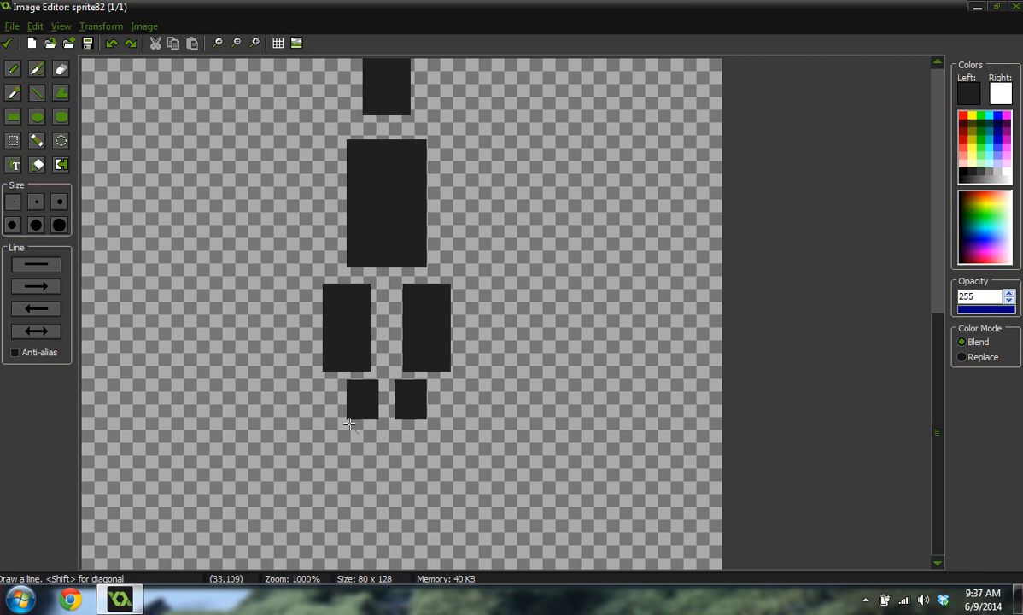
drag(349, 423, 367, 520)
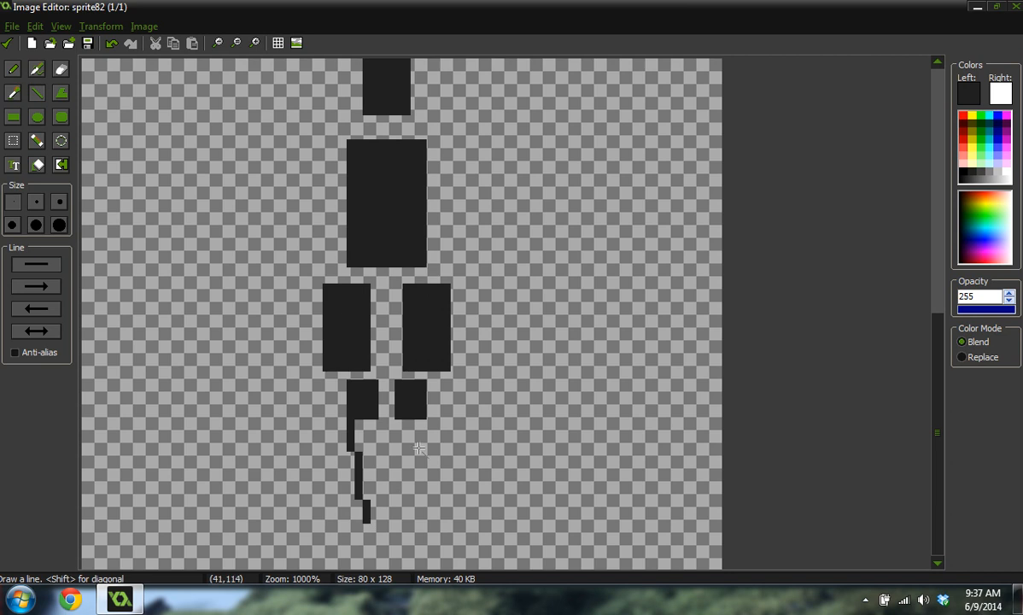
Draw a mirrored inward-slanting line below the right small block and correct its pixel steps with the pencil in Replace mode to match the left.
drag(422, 423, 405, 517)
drag(406, 517, 406, 518)
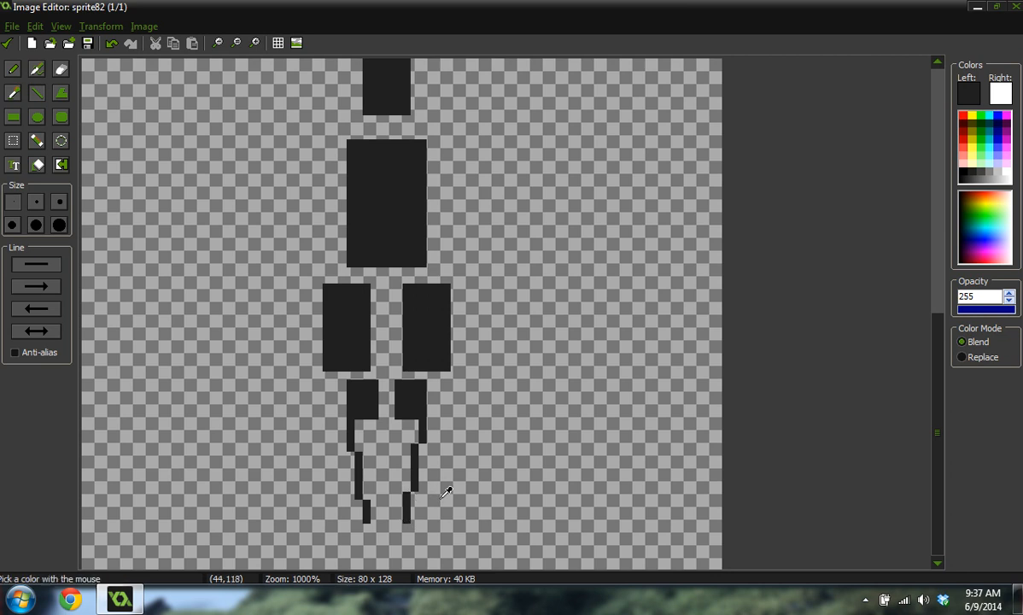
ctrl+click(438, 501)
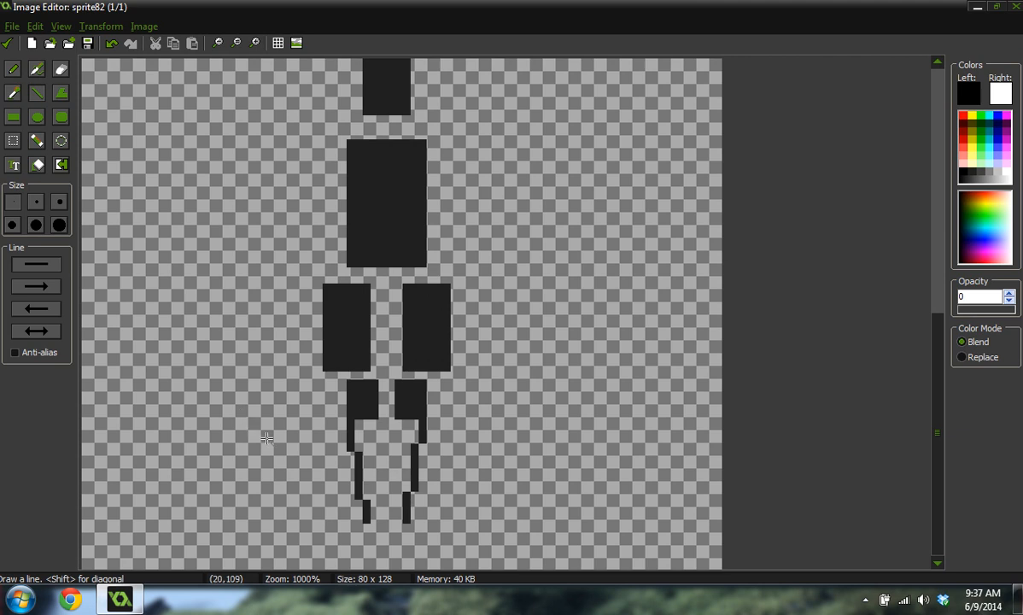
key(d)
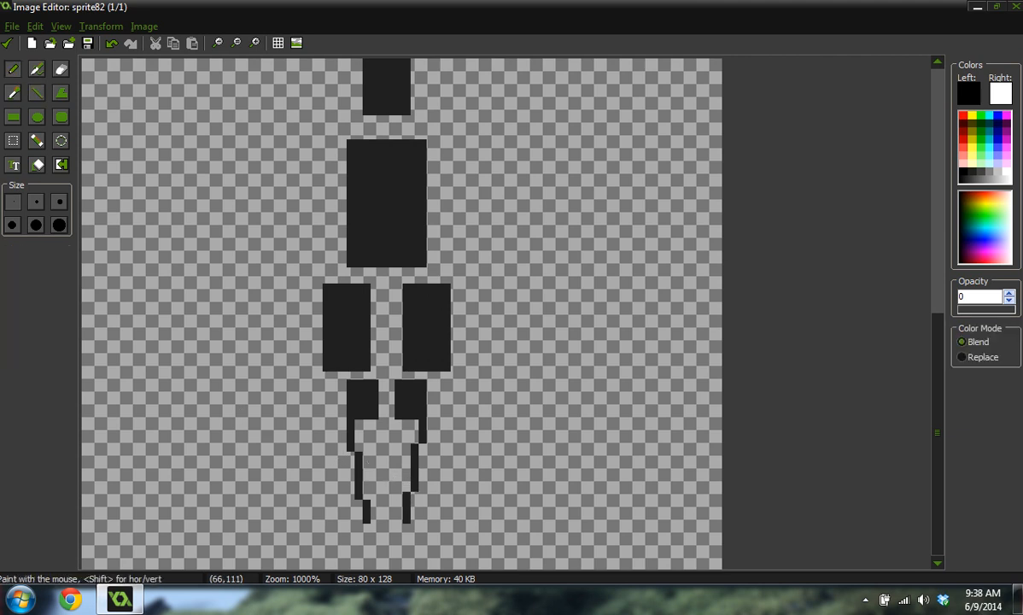
click(965, 358)
alt+click(423, 427)
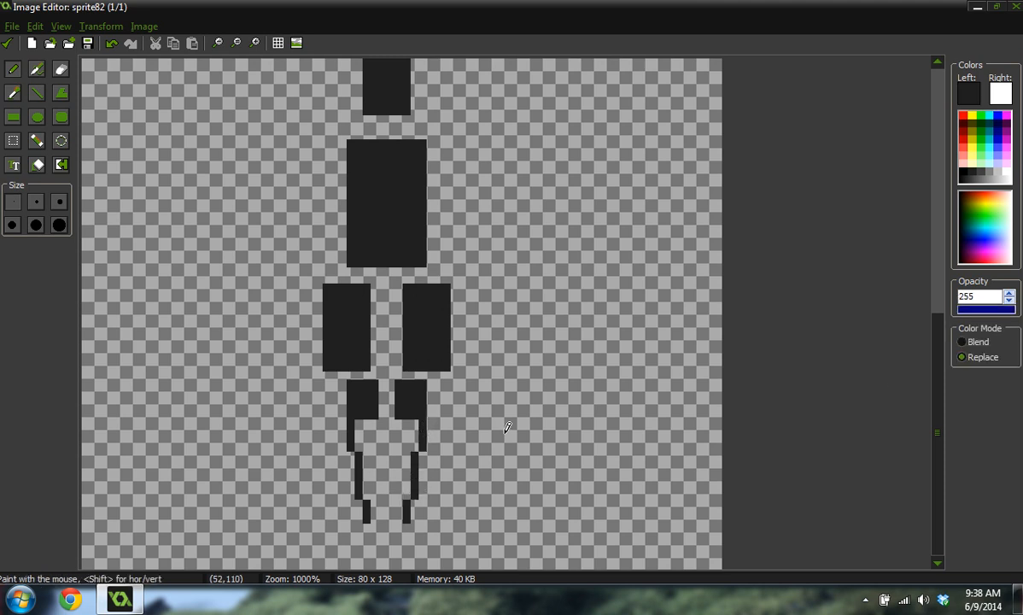
Fill in both lower legs with dark grey pencil strokes, leaving an opening 4 pixels wide that narrows to 2 pixels lower down.
ctrl+scroll(507, 429, down, 2)
ctrl+scroll(428, 462, up, 1)
ctrl+scroll(402, 472, up, 2)
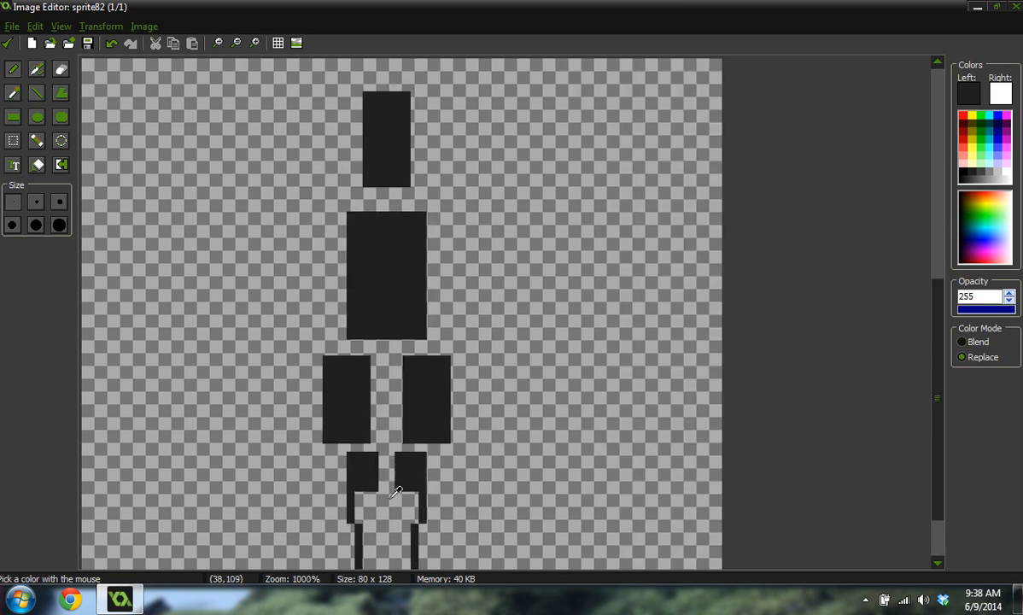
ctrl+scroll(335, 440, down, 3)
ctrl+scroll(335, 440, up, 5)
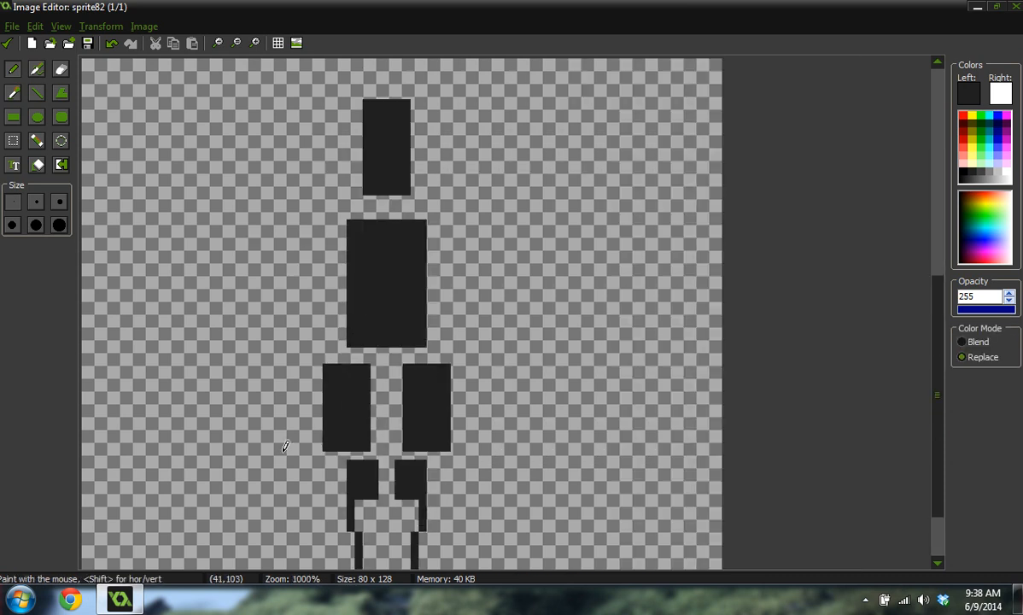
drag(936, 405, 935, 465)
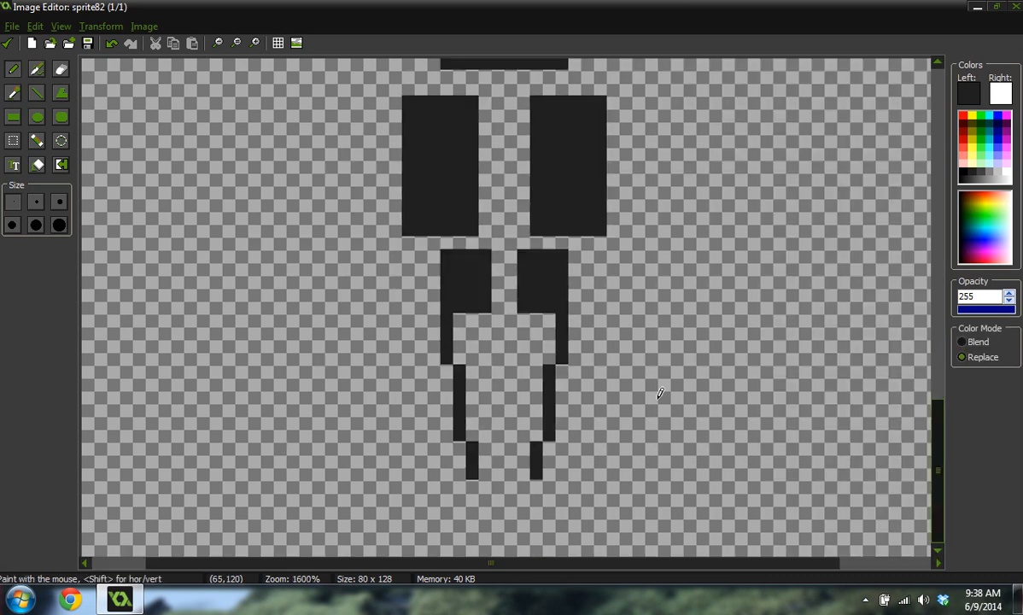
mouse_move(482, 314)
mouse_down()
mouse_move(460, 320)
mouse_move(459, 354)
mouse_move(472, 350)
mouse_move(466, 317)
mouse_up()
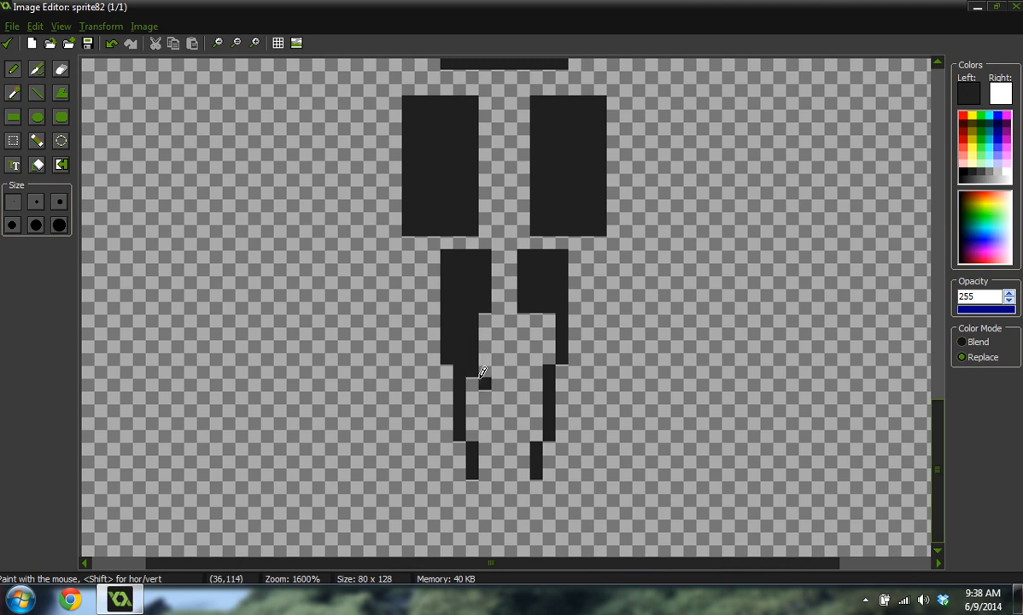
mouse_move(484, 381)
mouse_down()
mouse_move(476, 423)
mouse_move(485, 384)
mouse_move(485, 474)
mouse_up()
mouse_move(522, 381)
mouse_down()
mouse_move(527, 465)
mouse_move(534, 381)
mouse_move(533, 423)
mouse_move(553, 380)
mouse_up()
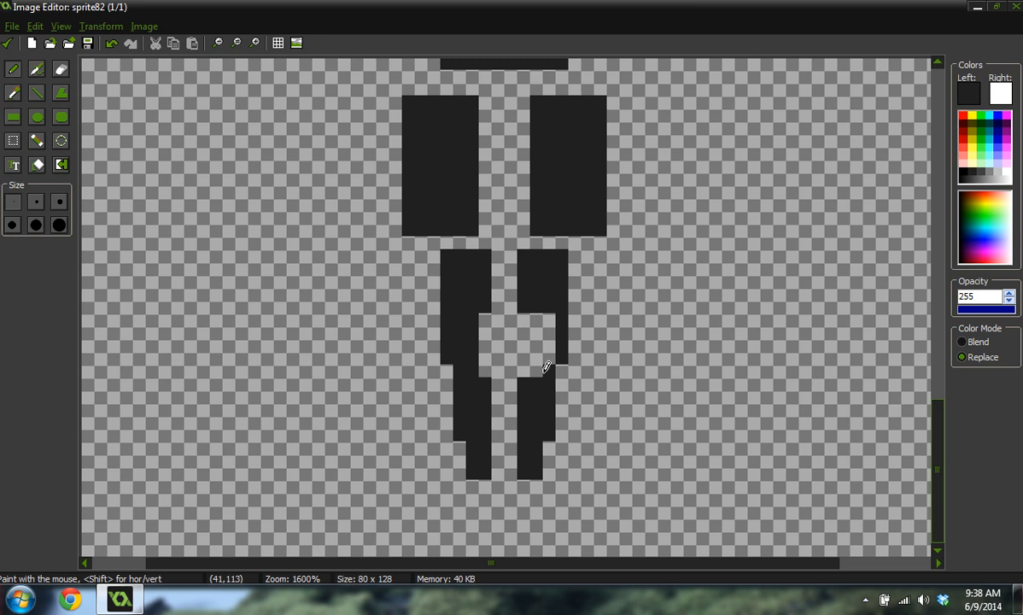
mouse_move(543, 373)
mouse_down()
mouse_move(537, 319)
mouse_move(551, 360)
mouse_up()
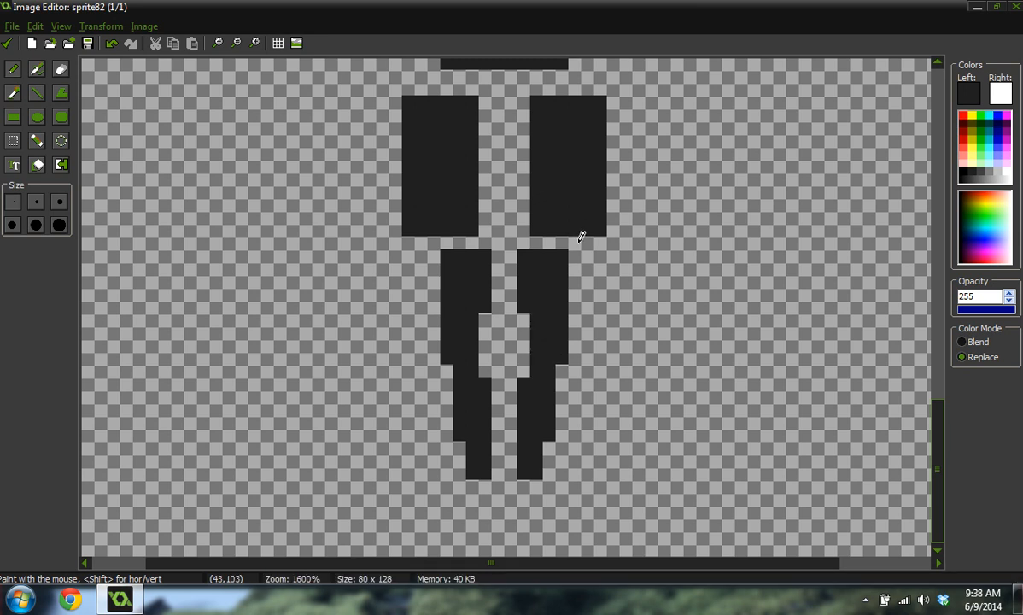
Fill the gaps between the two upper leg blocks and the lower legs so each leg is continuous.
drag(578, 240, 575, 256)
mouse_move(549, 240)
mouse_down()
mouse_move(559, 235)
mouse_move(445, 230)
mouse_move(429, 235)
mouse_move(436, 255)
mouse_up()
ctrl+scroll(583, 194, down, 3)
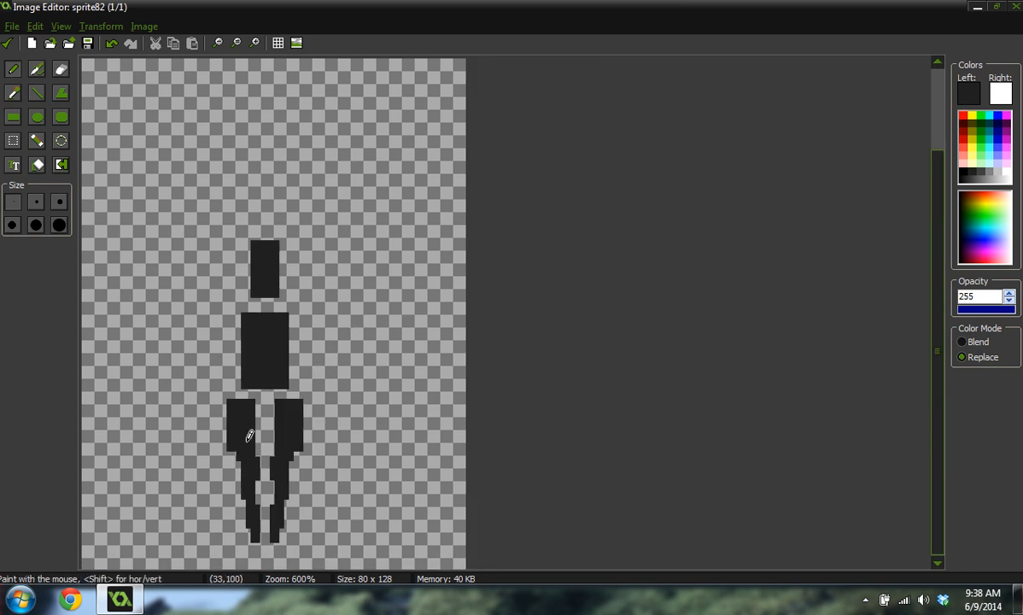
Bridge the upper legs with a 2-pixel-high strip and fill hips about 14 by 4 pixels joining them to the torso.
ctrl+scroll(253, 411, up, 4)
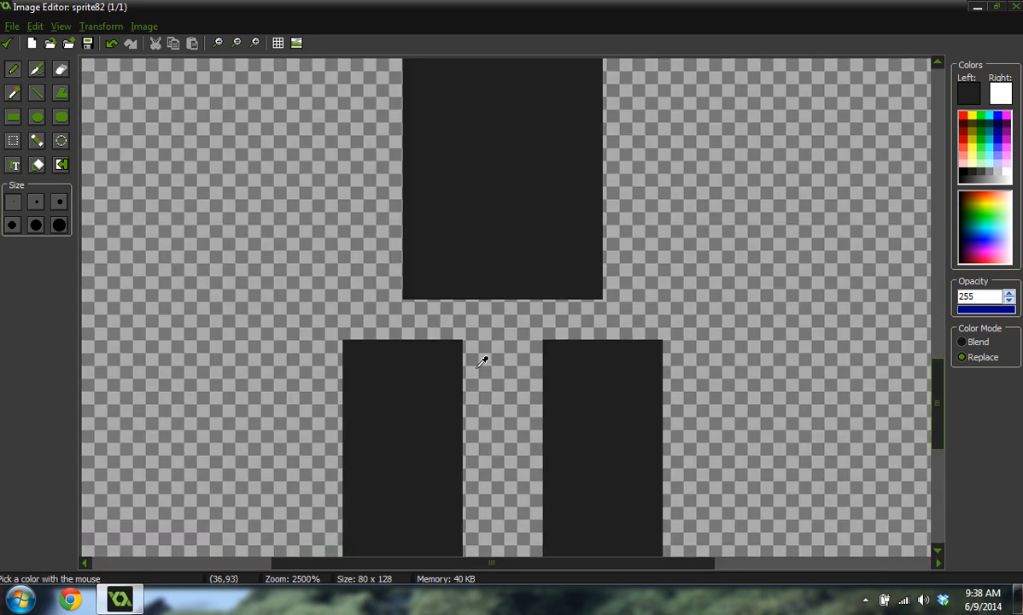
click(469, 360)
mouse_move(469, 358)
mouse_down()
mouse_move(511, 362)
mouse_move(457, 343)
mouse_up()
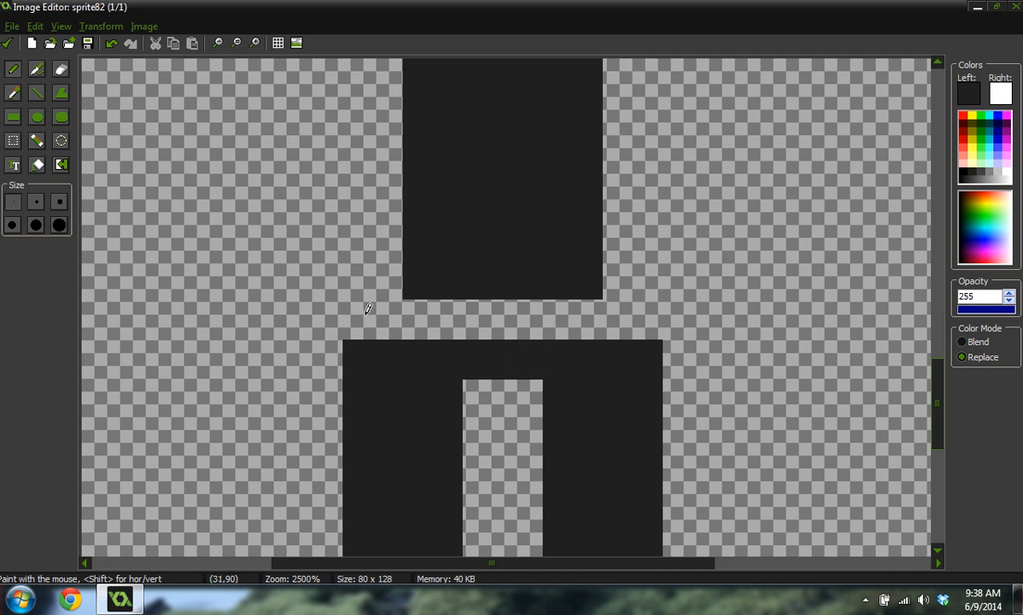
mouse_move(373, 329)
mouse_down()
mouse_move(381, 305)
mouse_move(354, 248)
mouse_move(403, 301)
mouse_move(596, 308)
mouse_move(593, 247)
mouse_move(621, 282)
mouse_move(502, 305)
mouse_move(379, 309)
mouse_move(505, 293)
mouse_up()
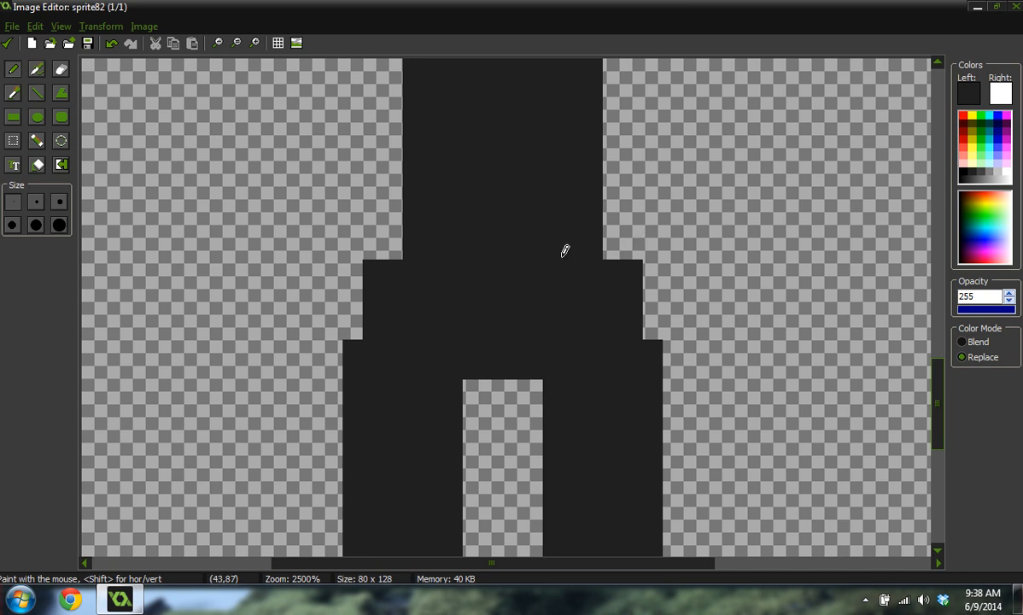
Draw a neck about 4 pixels wide and 3 pixels tall between the head block and the torso.
ctrl+scroll(559, 263, down, 2)
ctrl+scroll(560, 263, down, 3)
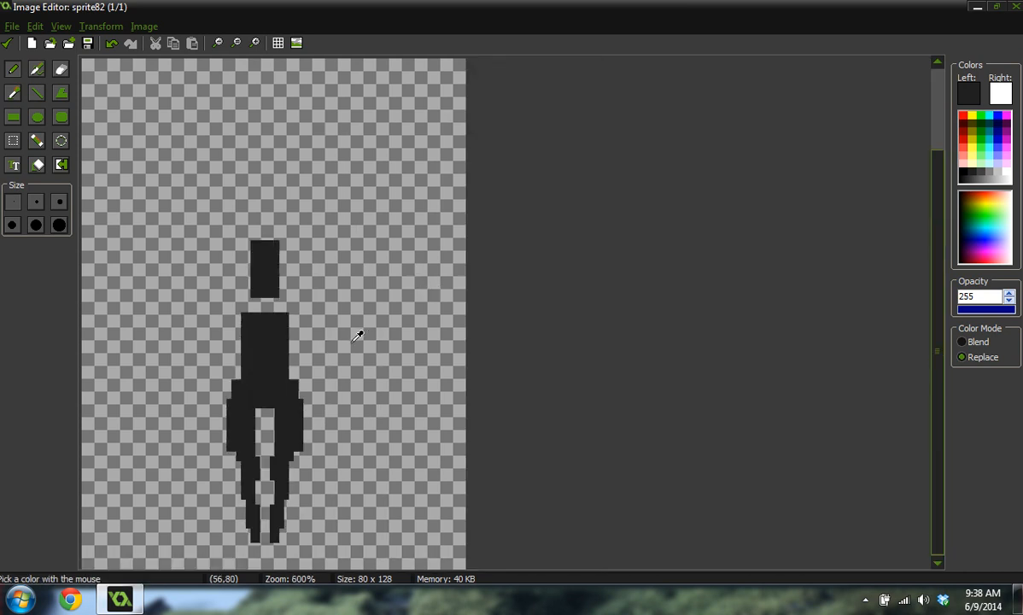
ctrl+scroll(256, 284, up, 3)
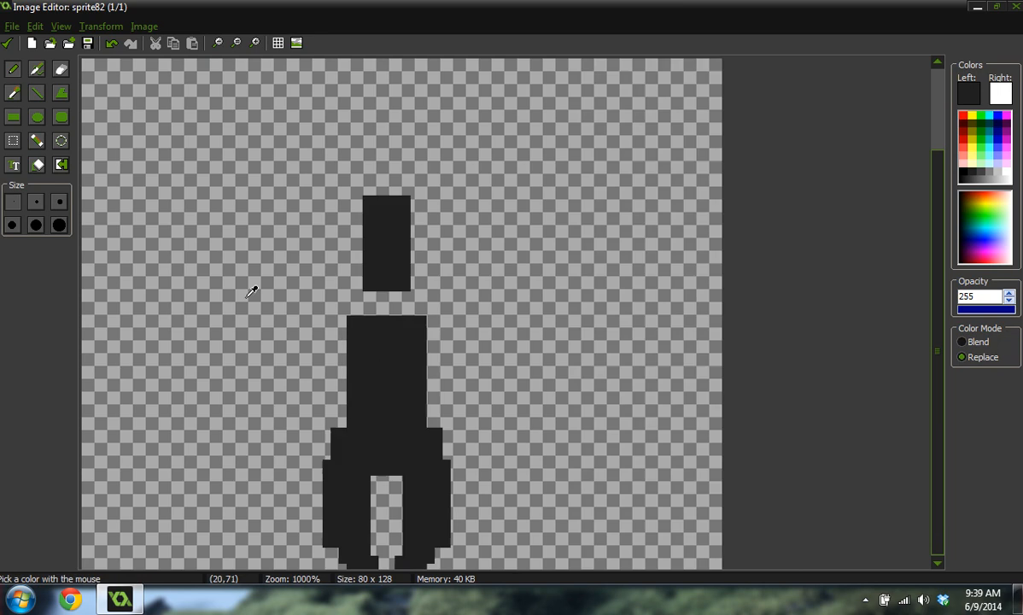
click(467, 327)
mouse_move(467, 320)
mouse_down()
mouse_move(472, 359)
mouse_move(508, 315)
mouse_move(507, 364)
mouse_up()
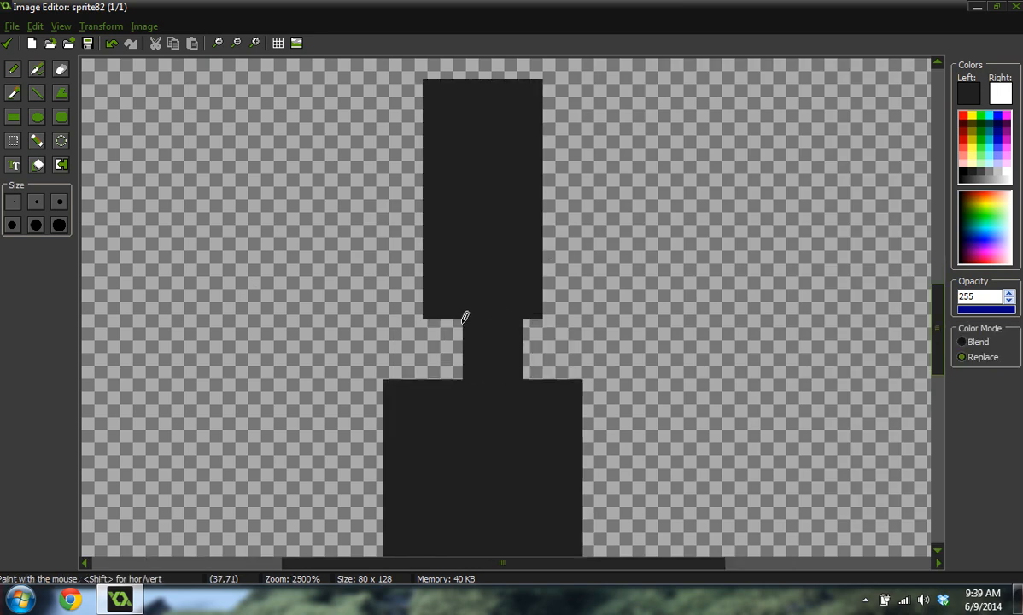
drag(465, 320, 457, 360)
ctrl+scroll(533, 365, down, 3)
ctrl+scroll(527, 365, down, 2)
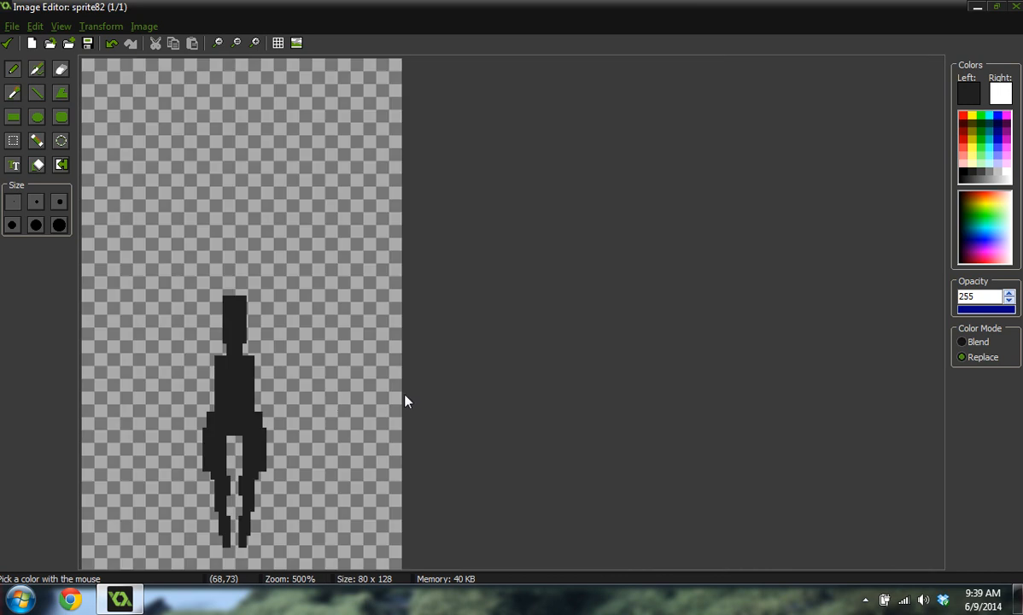
Round the shoulders by painting one transparent pixel over each upper corner of the torso.
ctrl+scroll(240, 397, up, 3)
ctrl+scroll(546, 152, up, 3)
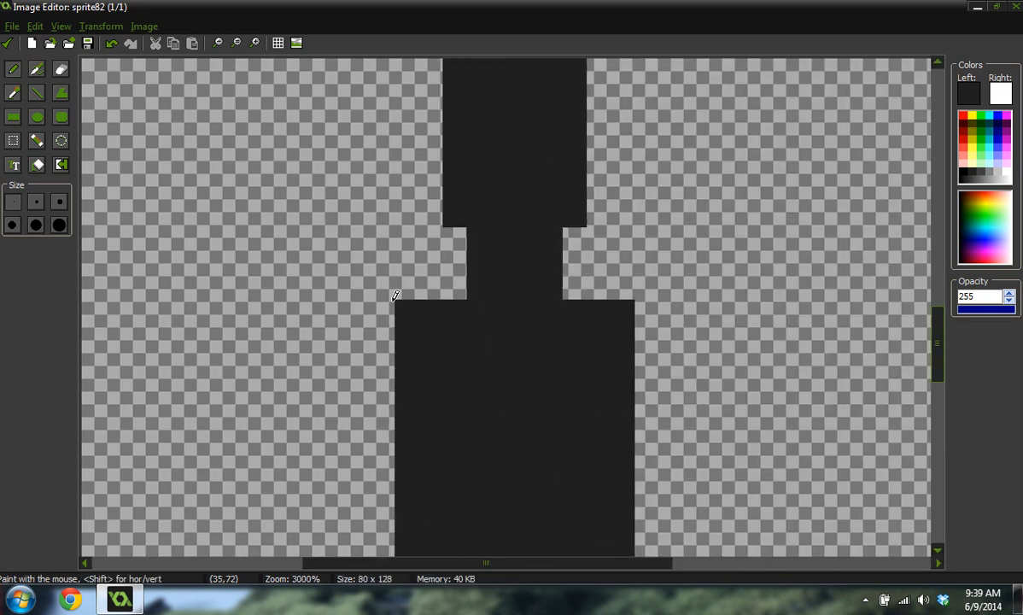
ctrl+click(354, 268)
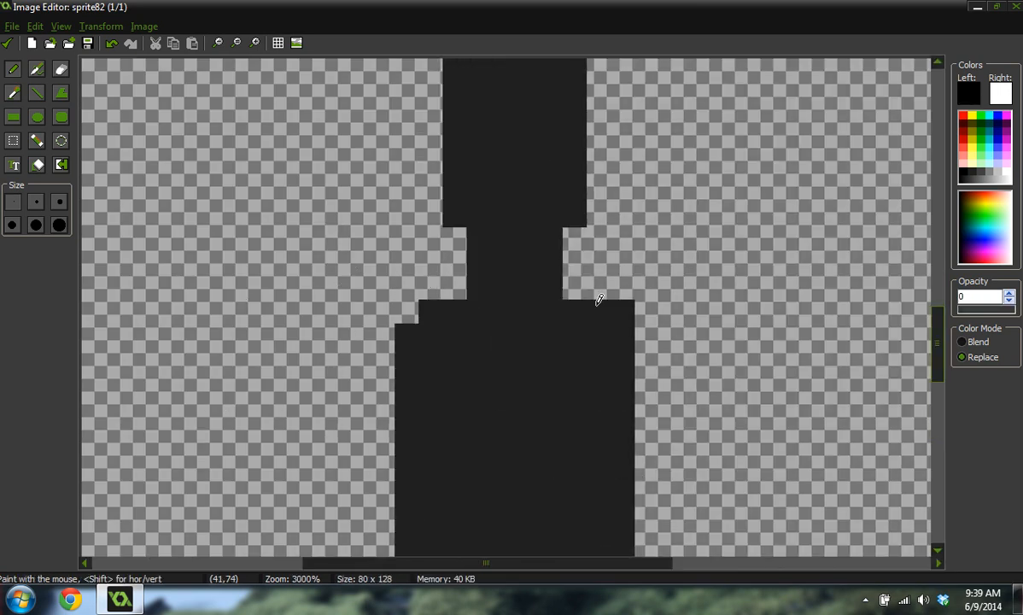
ctrl+scroll(631, 299, down, 4)
ctrl+scroll(555, 332, down, 3)
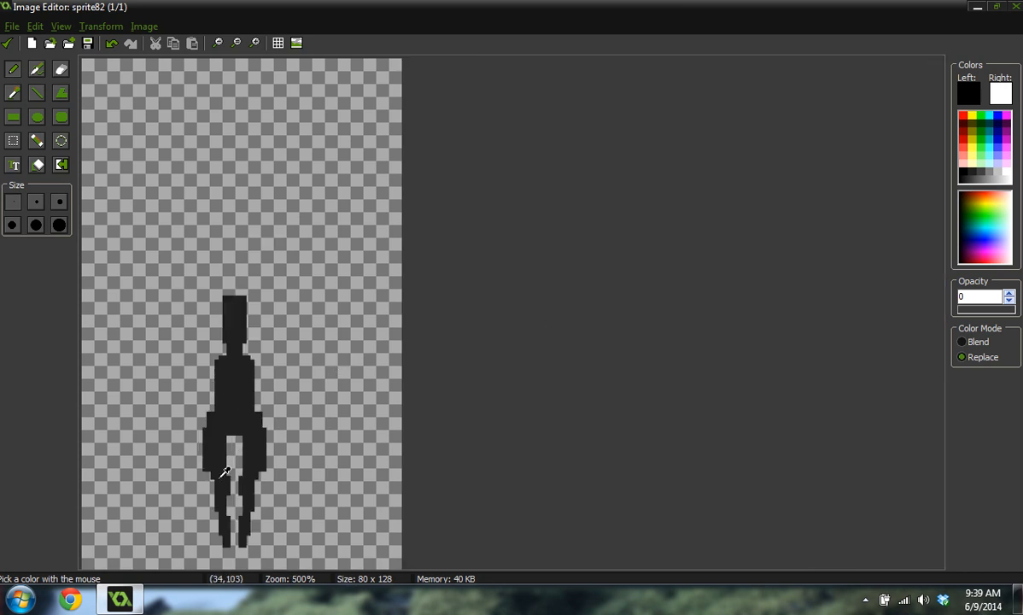
Smooth the outer lower corners of both thighs with single dark grey pixels.
ctrl+scroll(225, 472, up, 6)
click(479, 394)
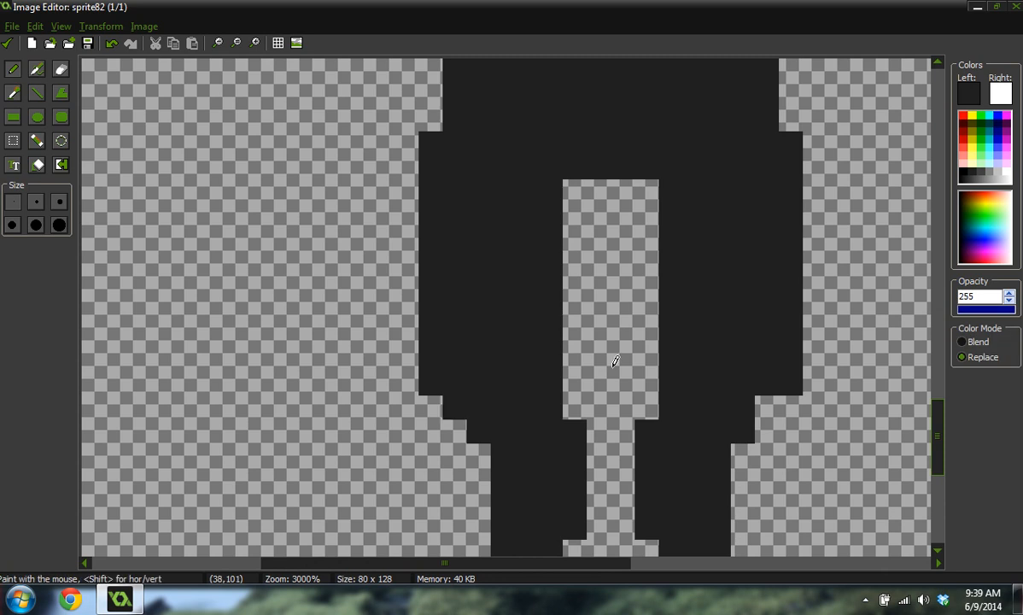
ctrl+scroll(594, 321, down, 6)
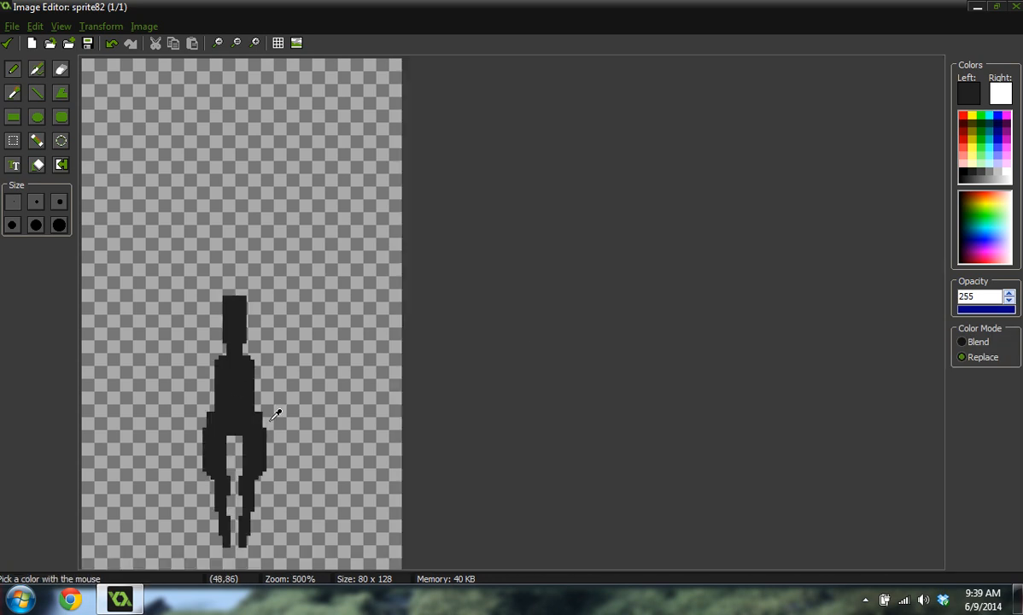
Round the top corners of the opening between the legs and smooth the outer hip steps with single dark grey pixels on both sides.
ctrl+scroll(238, 456, up, 3)
click(507, 372)
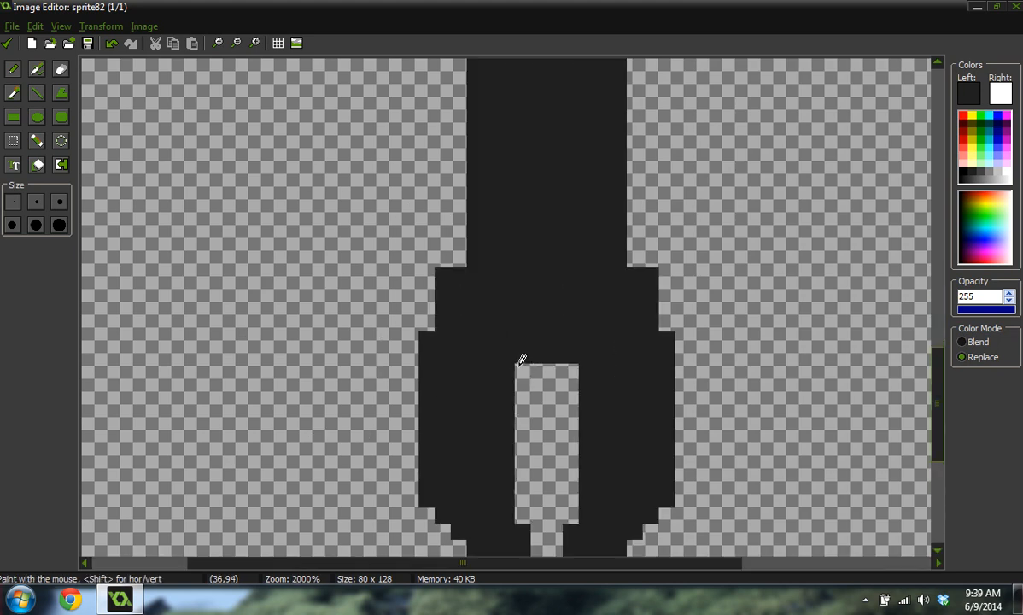
click(426, 324)
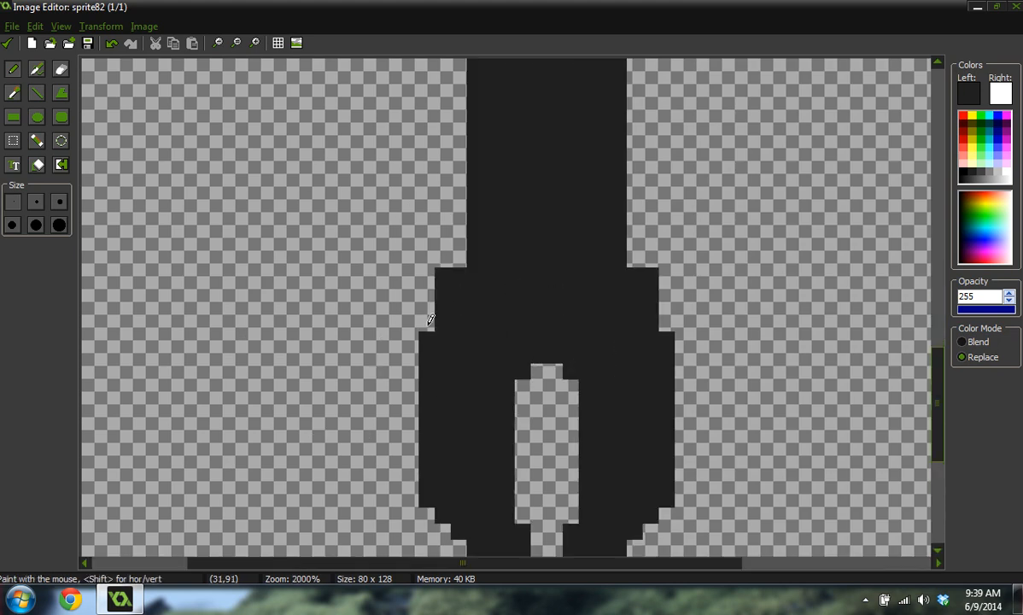
ctrl+scroll(718, 278, down, 5)
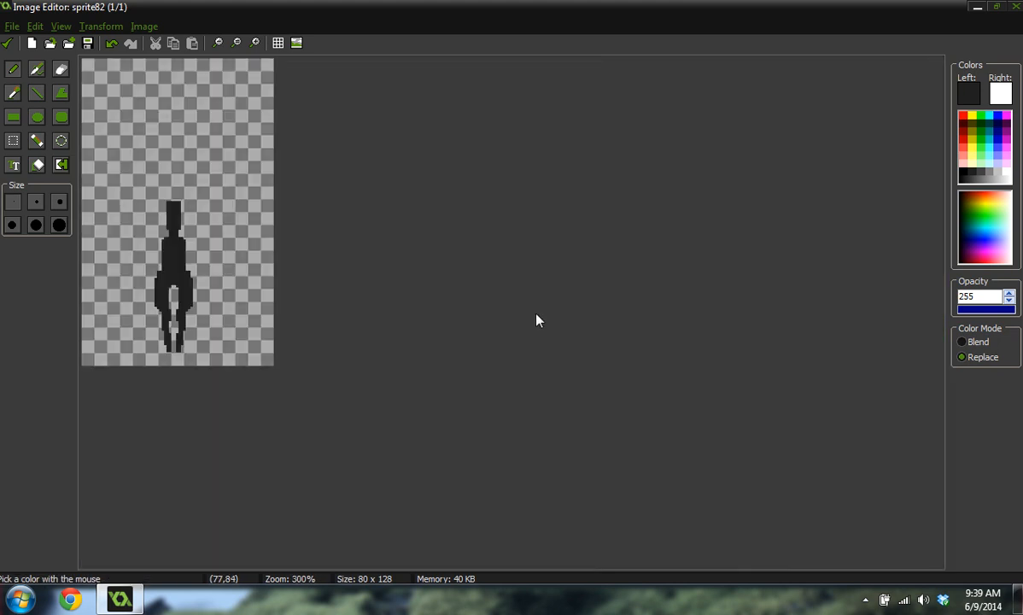
ctrl+scroll(251, 267, up, 6)
ctrl+scroll(582, 388, down, 2)
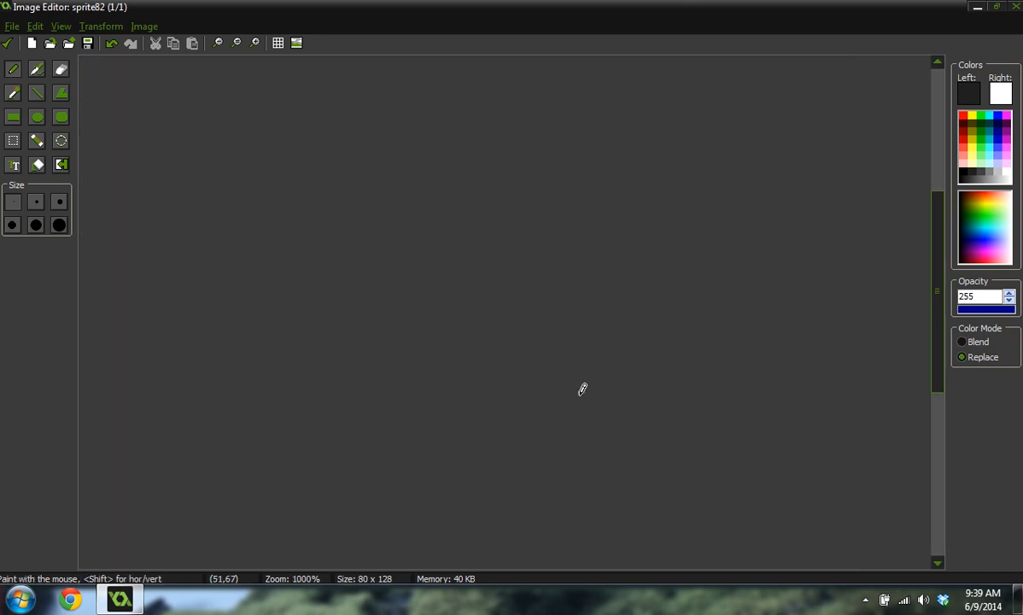
ctrl+scroll(384, 410, down, 3)
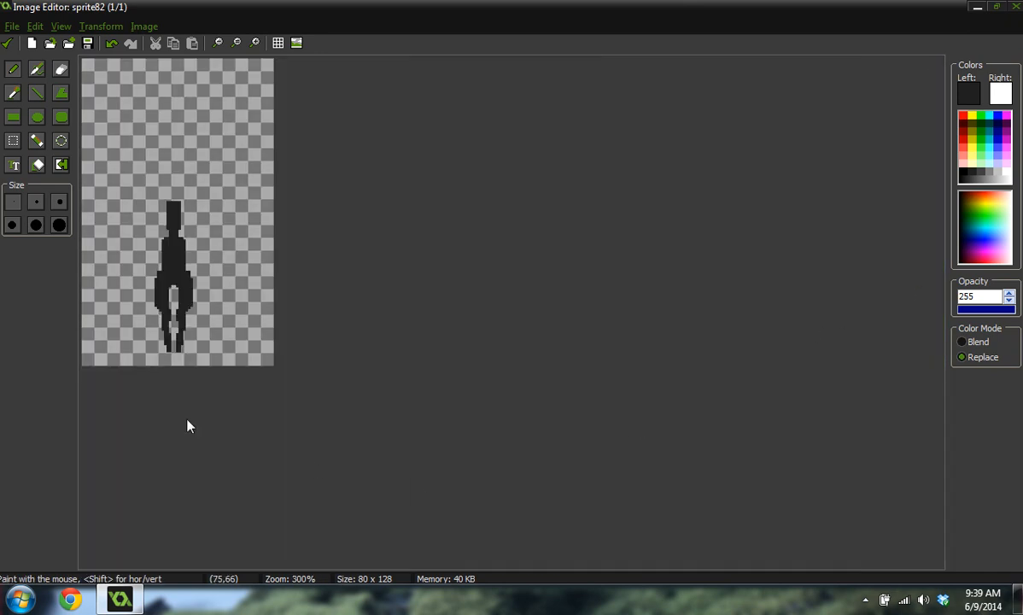
ctrl+scroll(183, 292, up, 3)
ctrl+scroll(280, 460, up, 2)
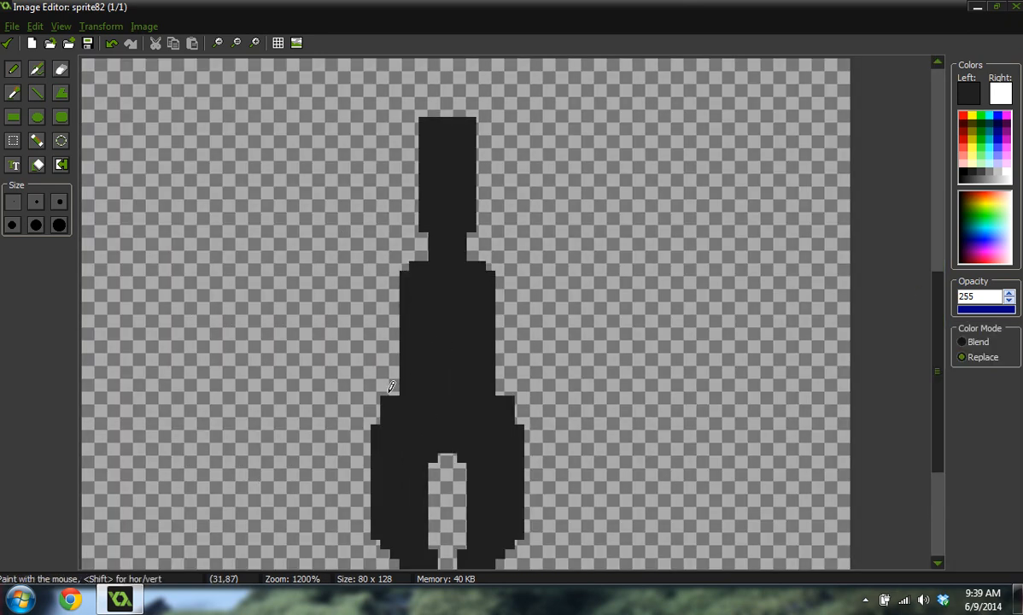
ctrl+scroll(503, 376, down, 4)
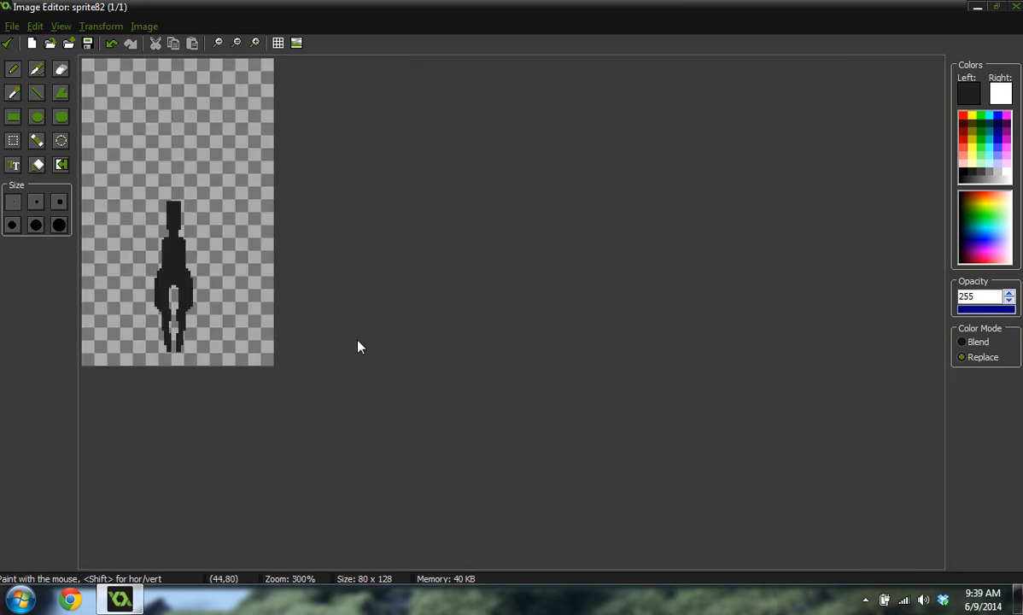
ctrl+scroll(196, 318, up, 3)
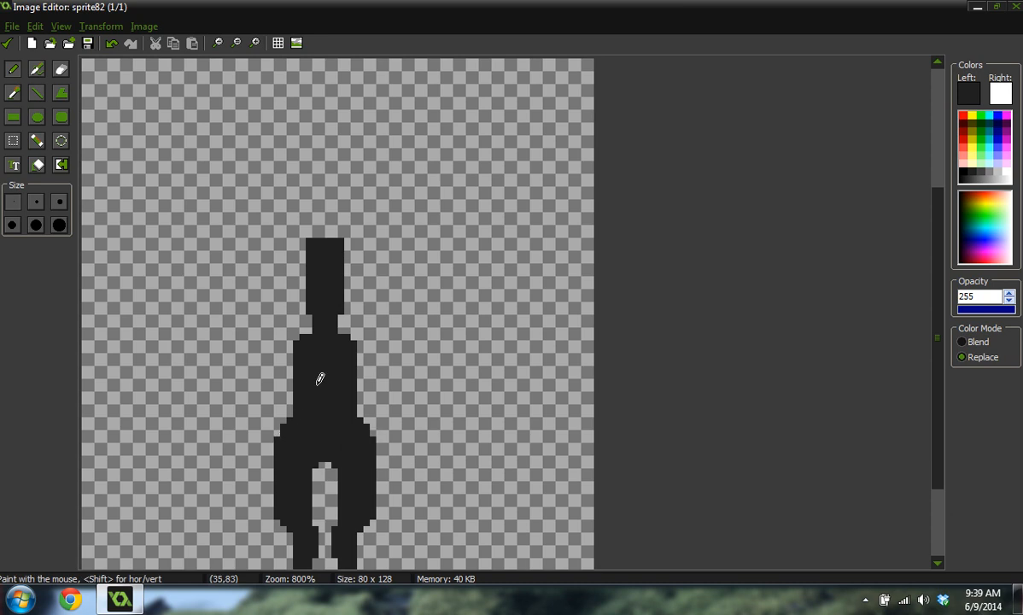
ctrl+scroll(347, 346, down, 4)
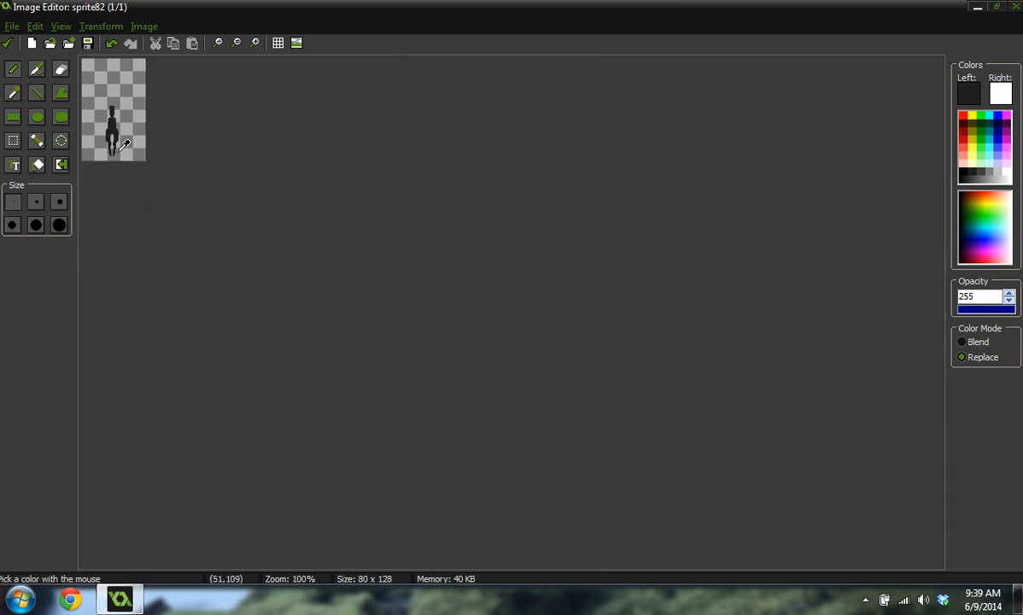
ctrl+scroll(109, 145, up, 3)
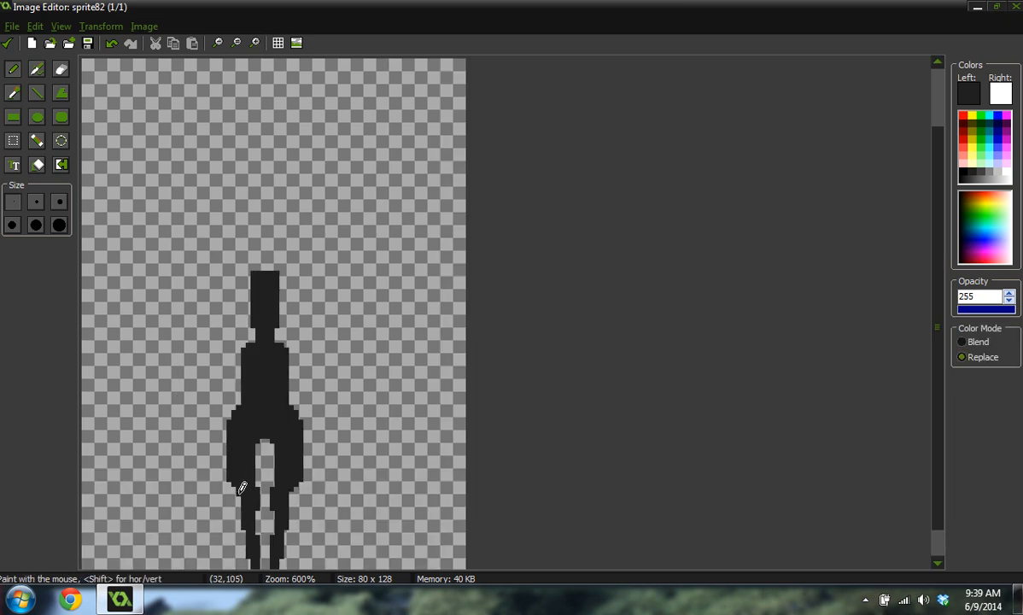
ctrl+scroll(274, 436, down, 3)
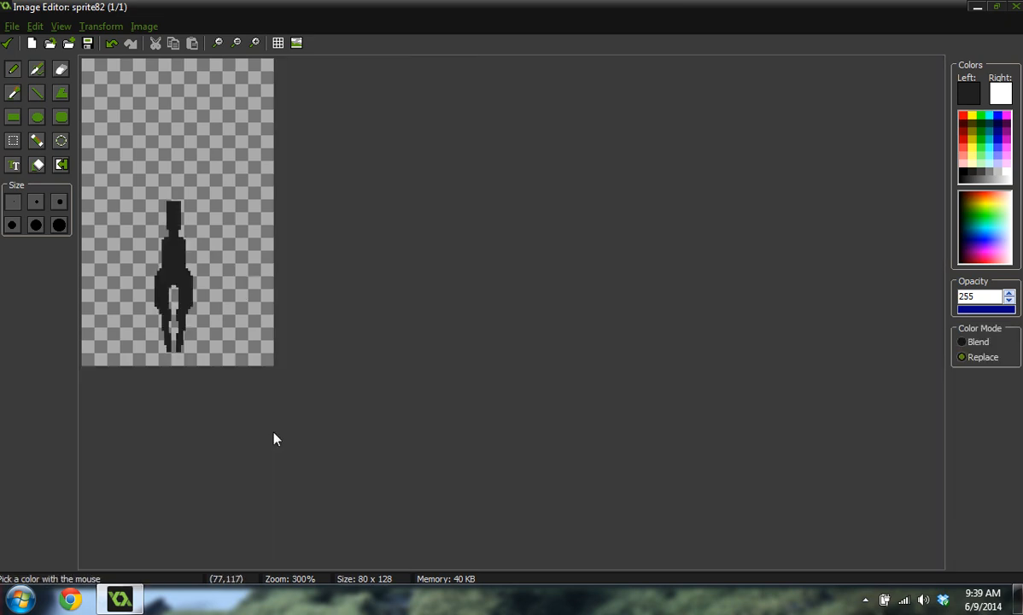
ctrl+scroll(134, 188, up, 3)
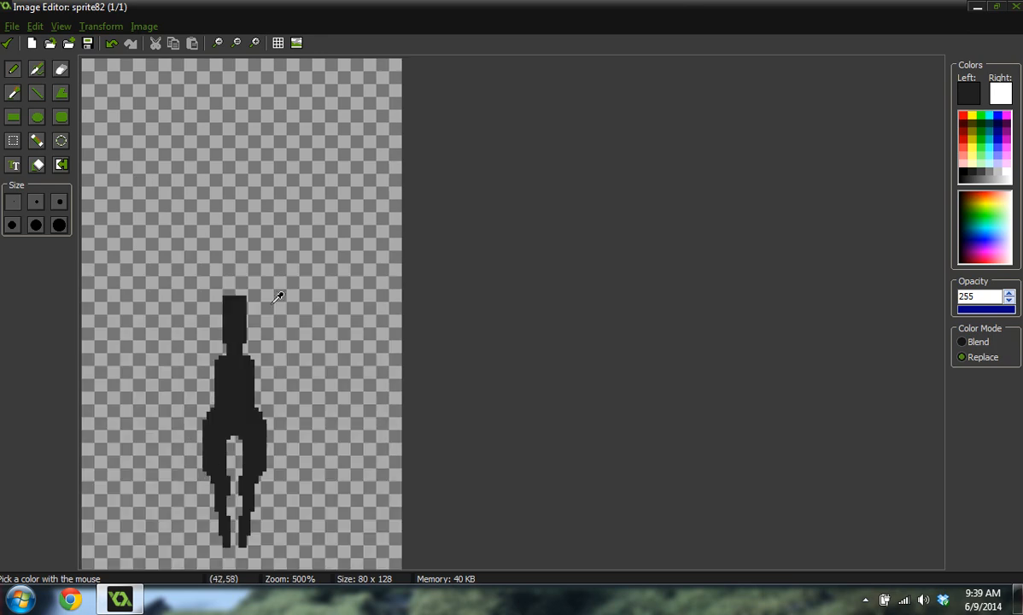
Draw the sprite's right upper arm in the body's dark grey, reaching about 6 pixels diagonally up and out from the shoulder.
click(300, 476)
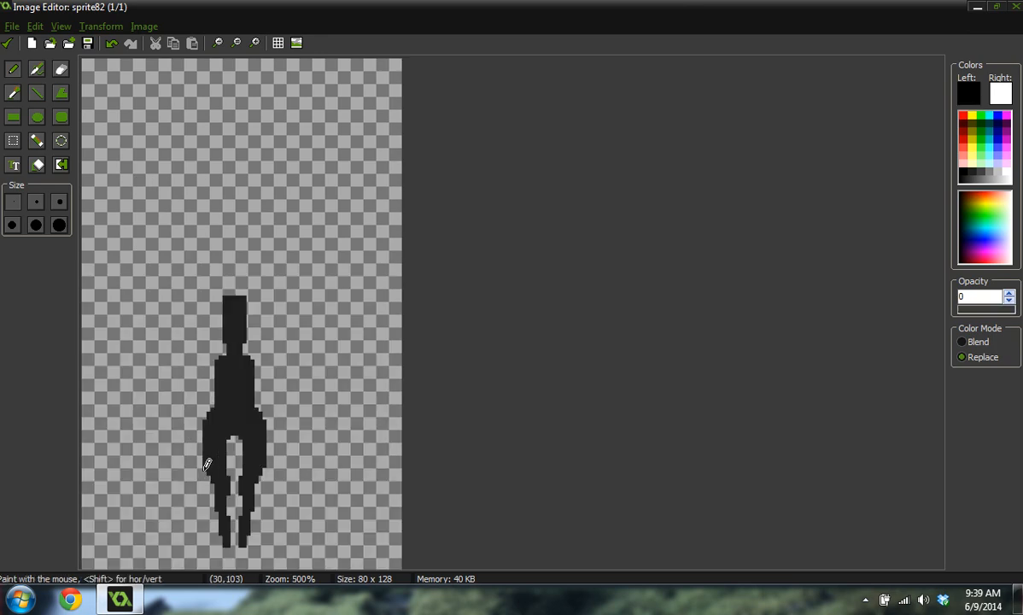
ctrl+scroll(209, 461, down, 4)
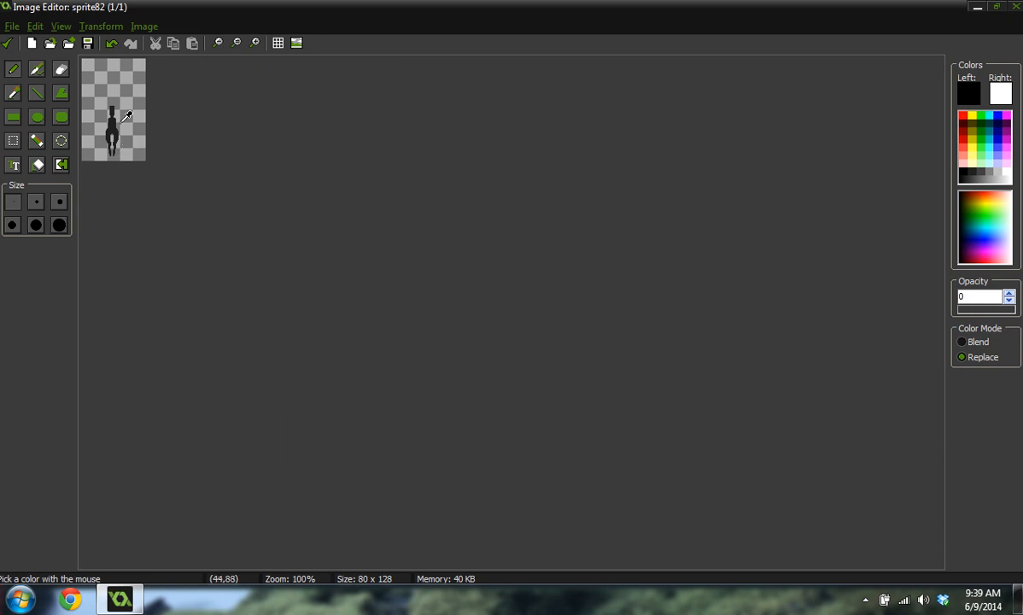
ctrl+scroll(133, 162, up, 6)
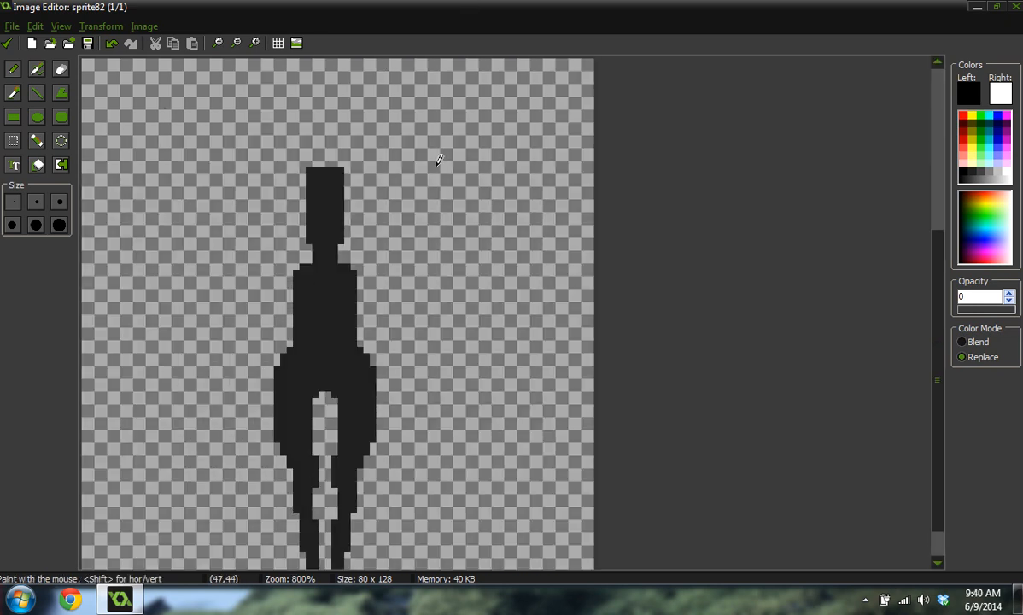
ctrl+click(354, 271)
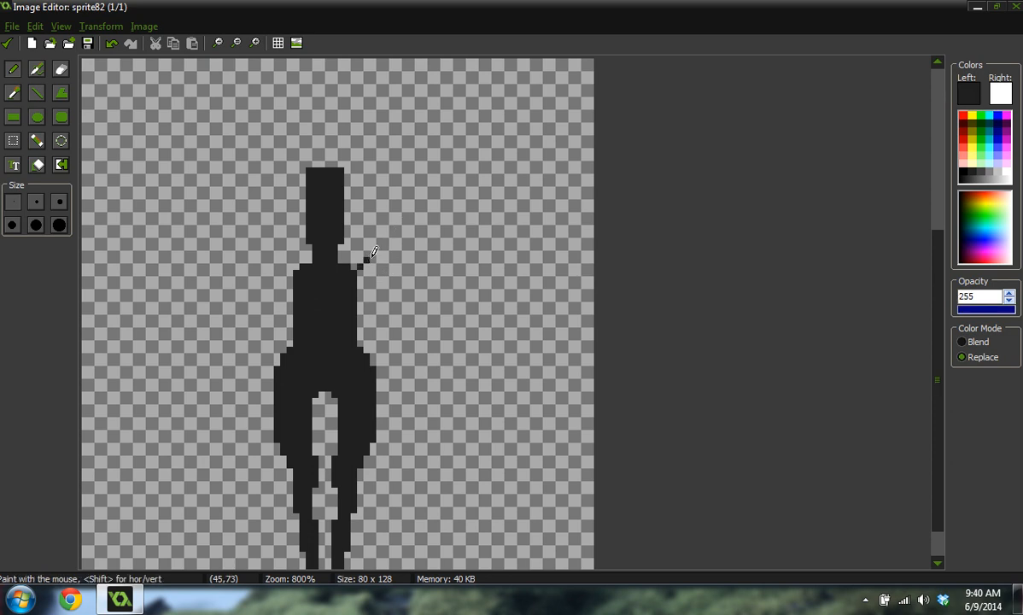
drag(373, 253, 385, 238)
drag(373, 254, 392, 239)
Draw a matching dark grey upper arm reaching about 6 pixels diagonally up and out from the left shoulder.
click(292, 264)
drag(297, 262, 284, 276)
click(285, 269)
mouse_move(283, 260)
mouse_down()
mouse_move(283, 249)
mouse_move(266, 250)
mouse_up()
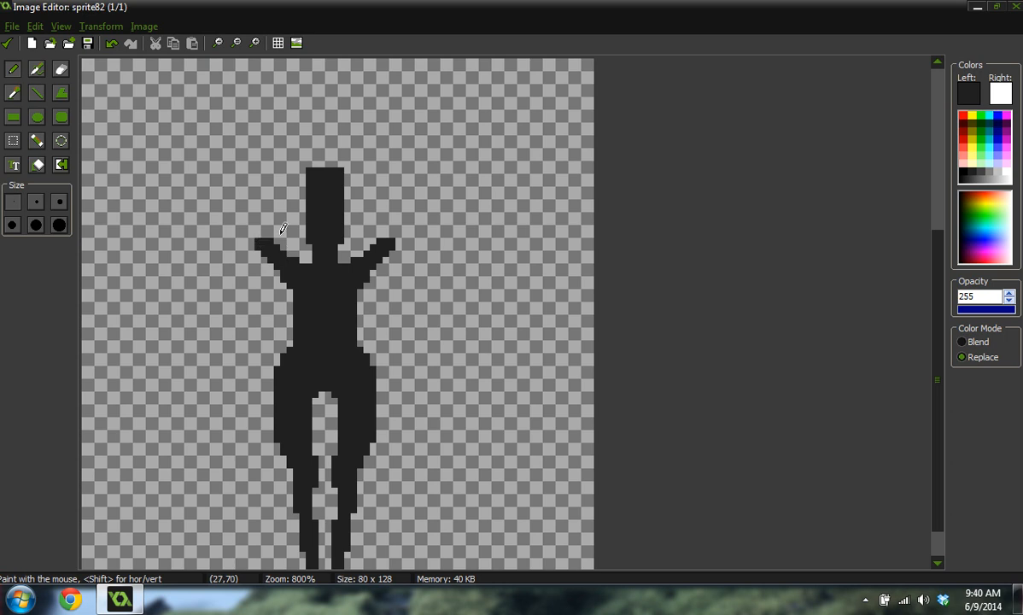
Draw a thin dark grey right forearm, about 2 pixels wide, rising from the elbow in slight steps to above the head.
ctrl+scroll(426, 147, down, 2)
ctrl+scroll(461, 304, up, 3)
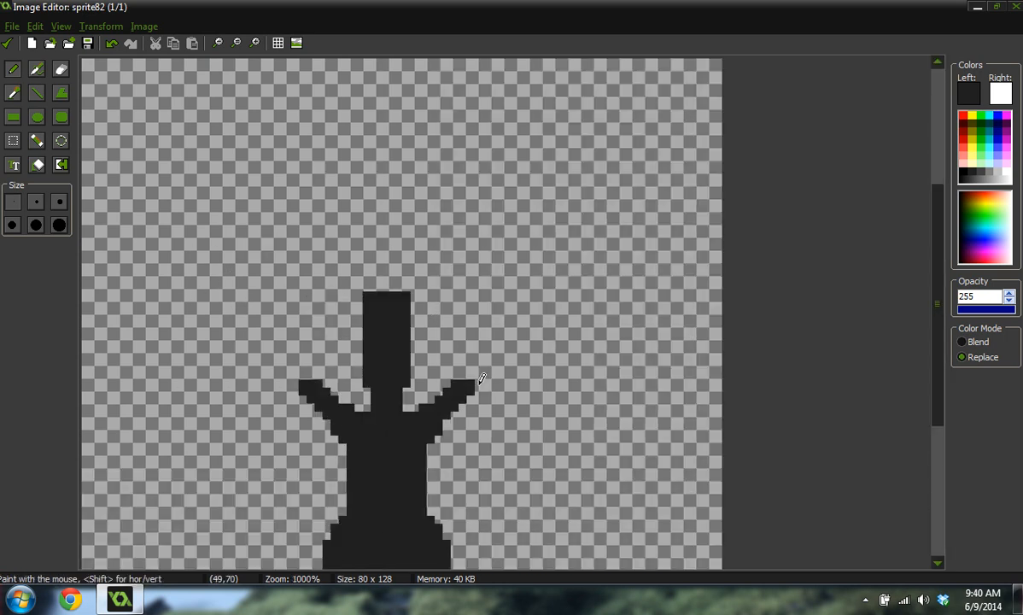
drag(480, 377, 478, 326)
mouse_move(488, 330)
mouse_down()
mouse_move(495, 240)
mouse_move(476, 370)
mouse_up()
ctrl+scroll(538, 308, down, 4)
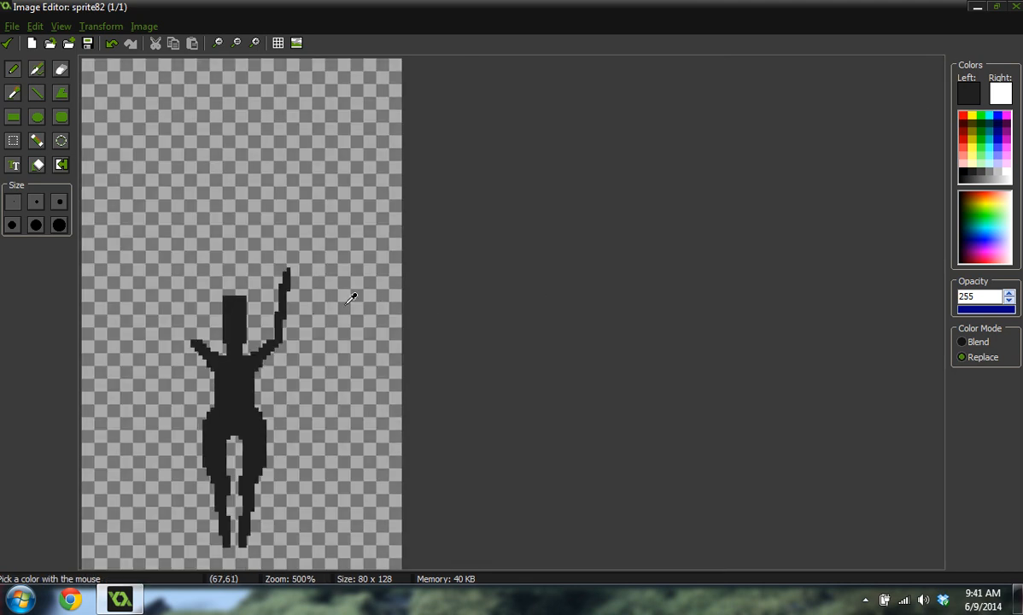
Square off the tip of the right forearm to 2 pixels wide, about 6 pixels above the head.
ctrl+scroll(231, 307, up, 5)
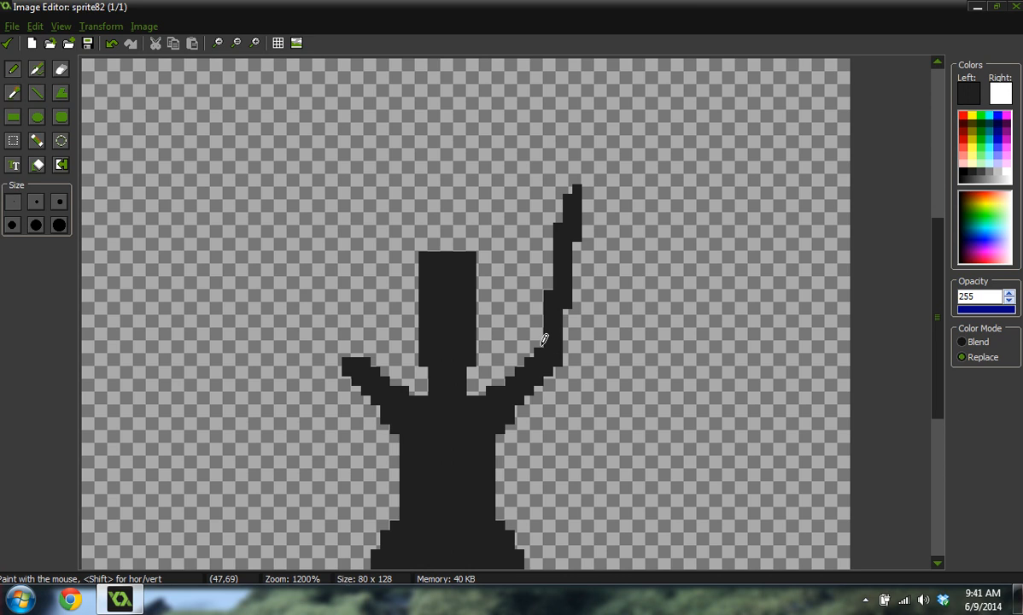
ctrl+scroll(529, 215, down, 4)
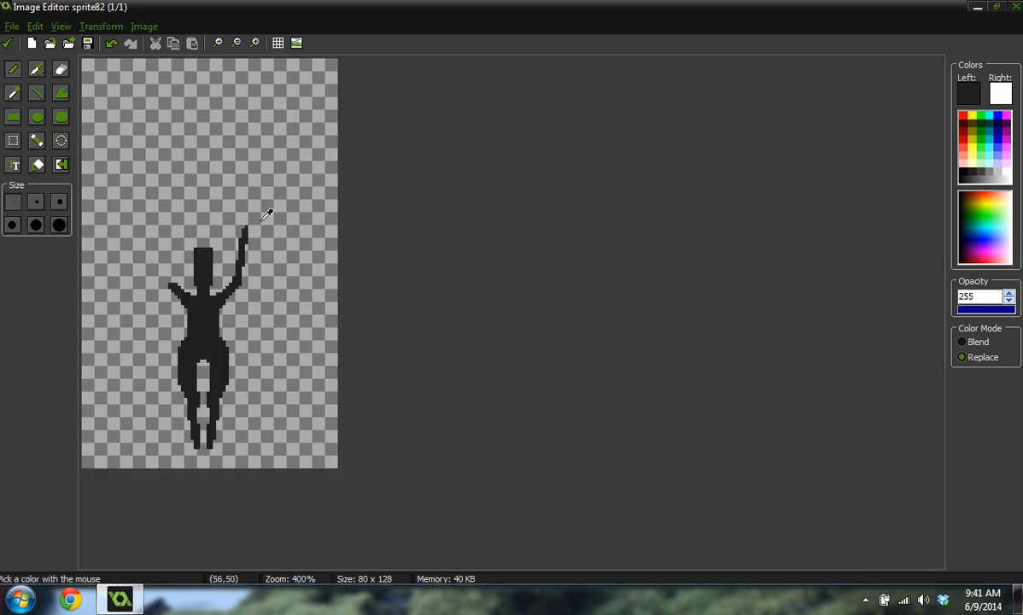
ctrl+scroll(267, 215, up, 4)
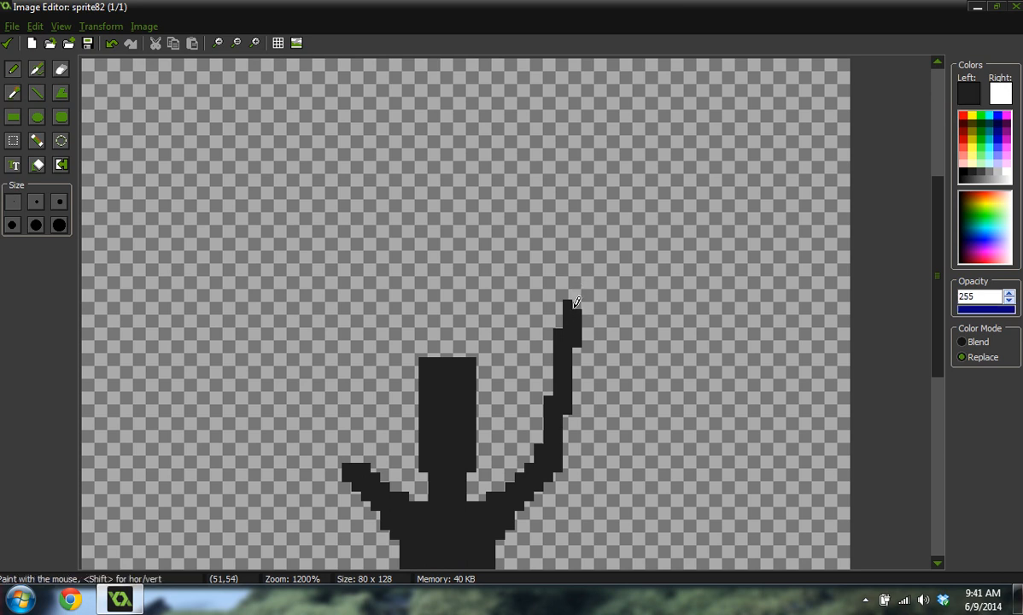
click(575, 304)
ctrl+scroll(526, 259, down, 4)
ctrl+scroll(383, 243, up, 4)
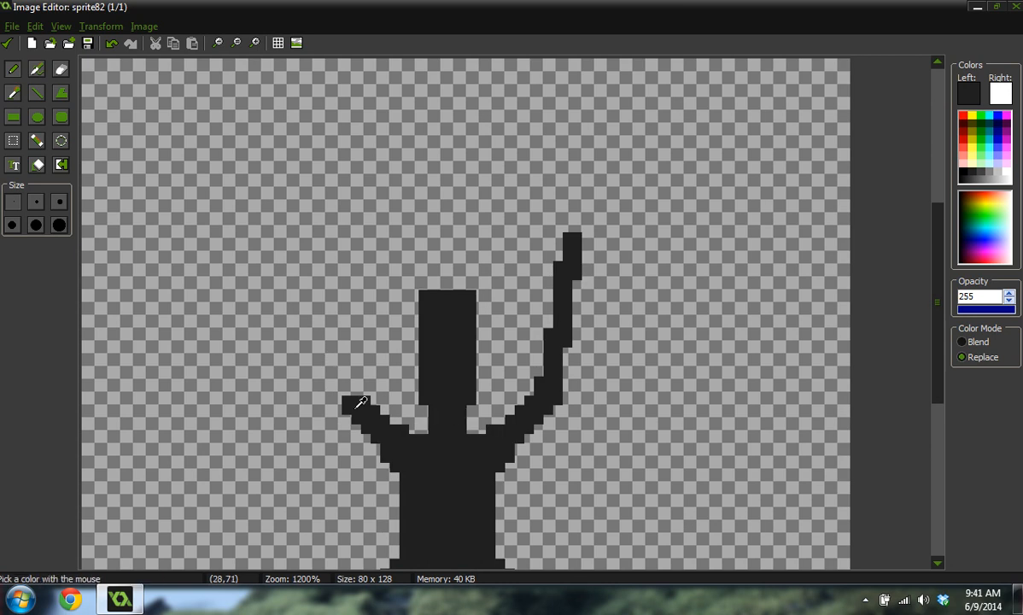
Reshape the left elbow pixel by pixel with dark grey and transparent pixels so it turns upward like the right elbow.
click(354, 390)
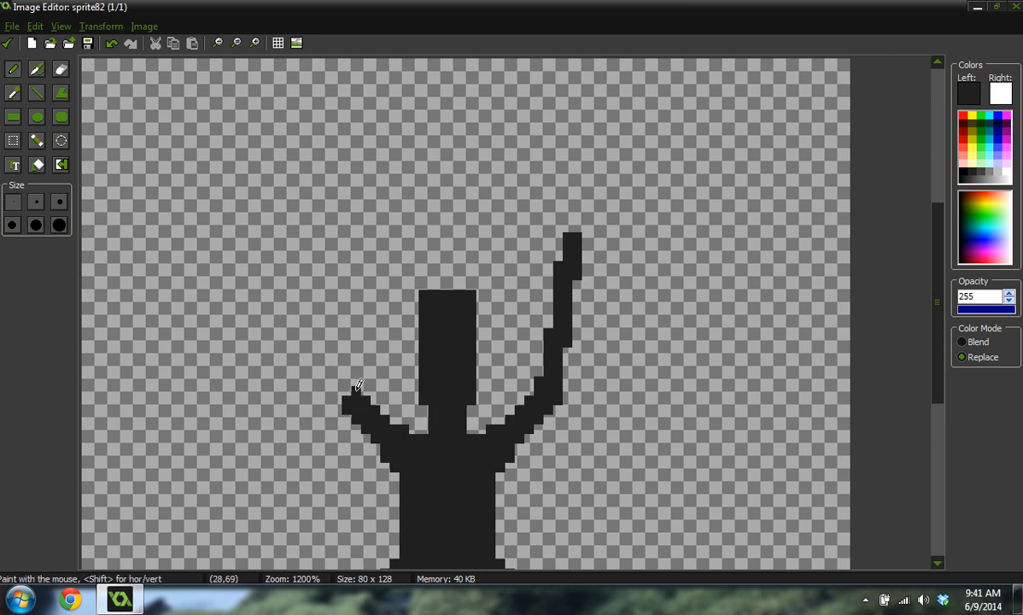
click(347, 382)
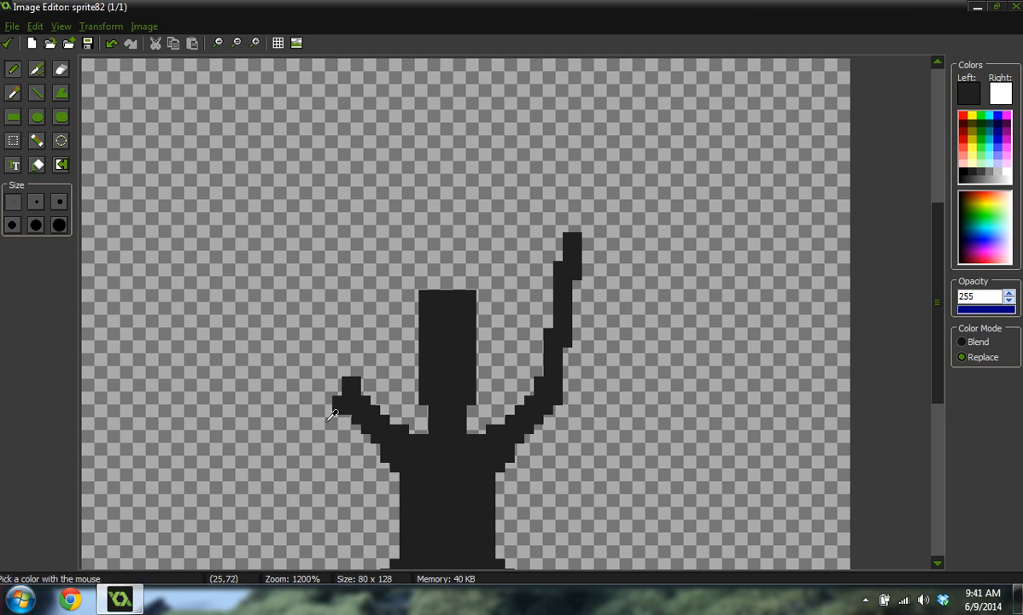
ctrl+click(336, 408)
click(335, 412)
ctrl+click(336, 402)
click(336, 391)
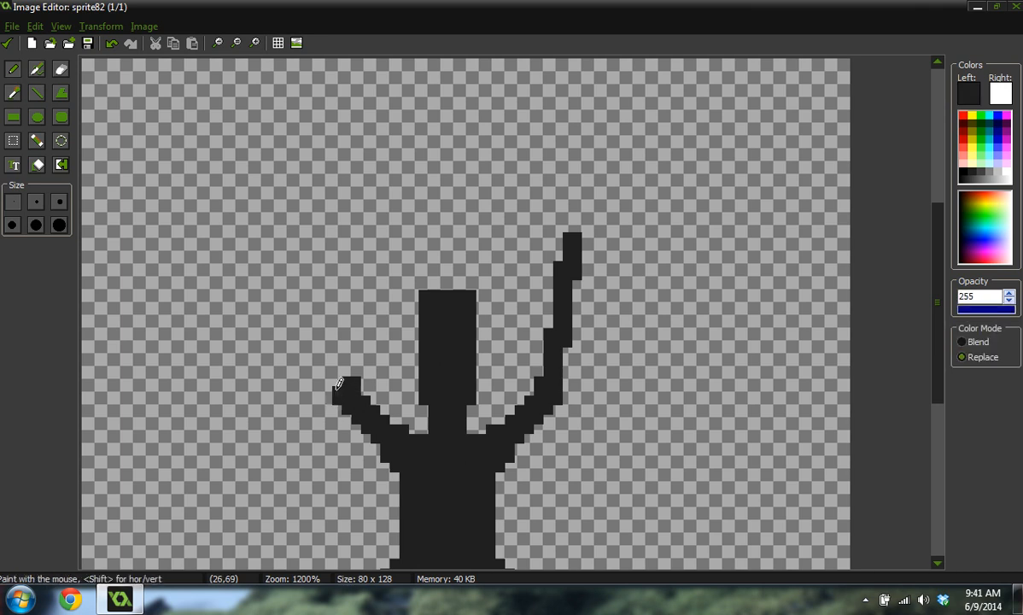
click(337, 382)
Draw the left forearm upward in dark grey, 2 pixels wide, mirroring the steps and height of the right forearm.
click(338, 370)
drag(346, 357, 346, 344)
drag(345, 325, 340, 354)
mouse_move(333, 332)
mouse_down()
mouse_move(328, 341)
mouse_move(333, 261)
mouse_move(336, 318)
mouse_move(336, 299)
mouse_move(357, 276)
mouse_move(318, 238)
mouse_move(310, 268)
mouse_move(327, 239)
mouse_move(315, 260)
mouse_move(309, 245)
mouse_move(318, 263)
mouse_up()
click(319, 255)
ctrl+click(311, 212)
ctrl+click(320, 238)
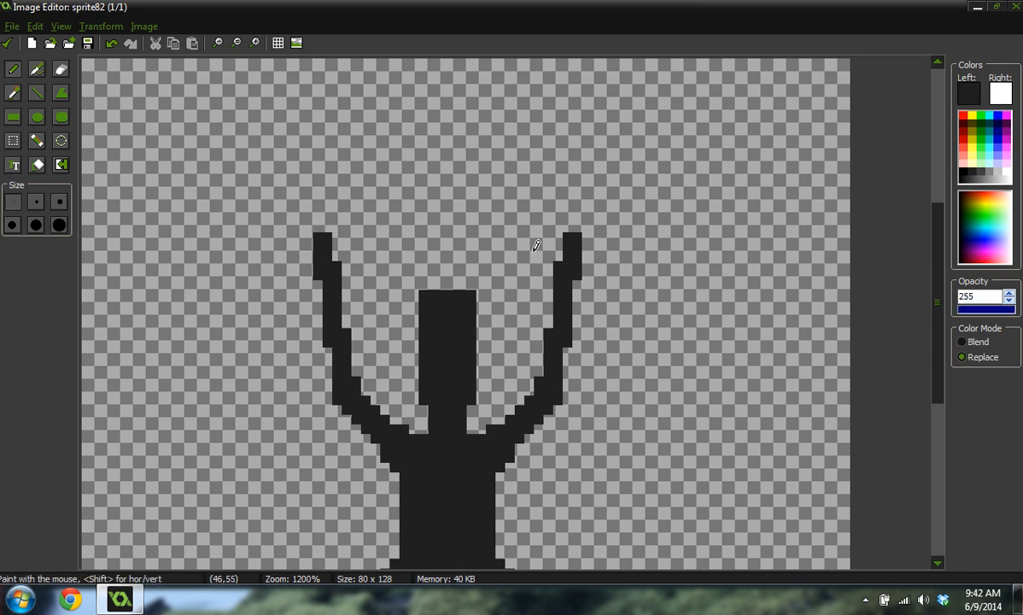
Draw a thin curve about 13 pixels tall in a lighter dark grey, bowing outward and upward from the head's left side.
scroll(551, 234, down, 5)
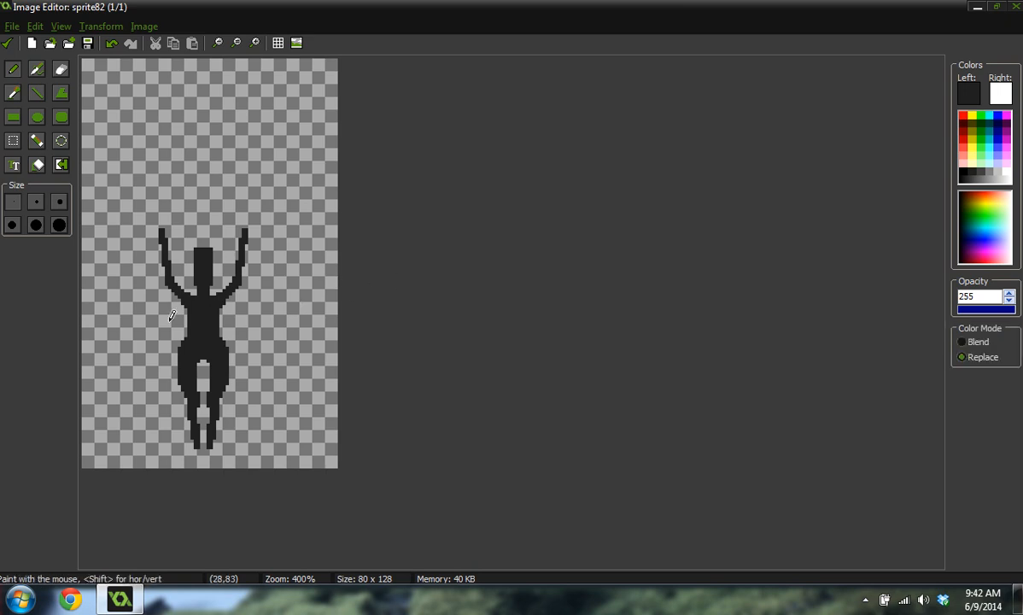
scroll(158, 299, up, 3)
scroll(190, 352, up, 1)
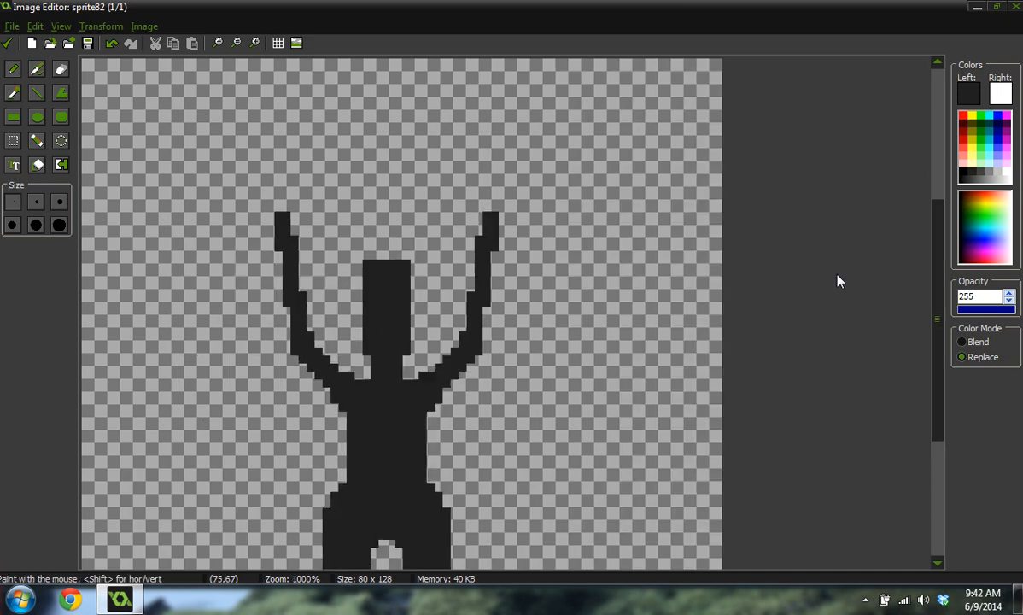
click(984, 169)
ctrl+scroll(537, 155, down, 4)
ctrl+scroll(206, 354, up, 3)
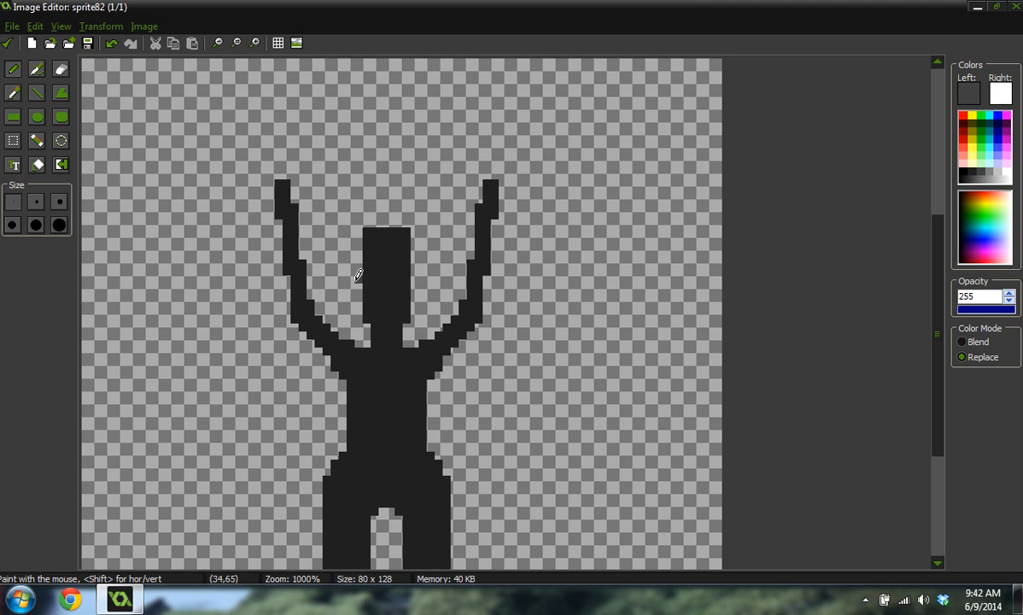
mouse_move(356, 280)
mouse_down()
mouse_move(332, 259)
mouse_move(325, 221)
mouse_move(350, 178)
mouse_up()
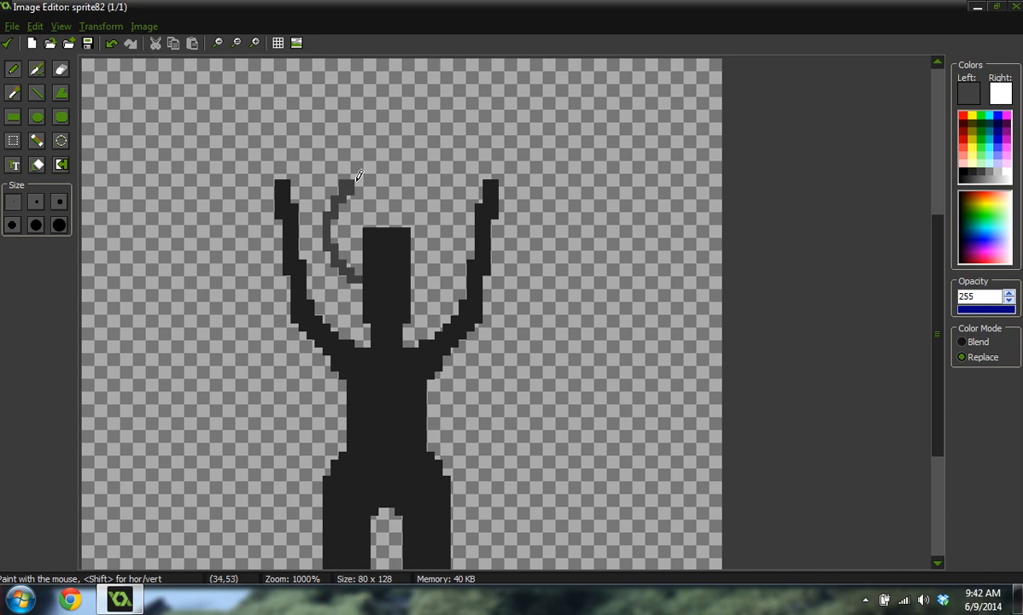
Draw a straight grey line with the Line tool from the curve's upper end at about (33,53) to (7,3).
ctrl+scroll(335, 187, down, 2)
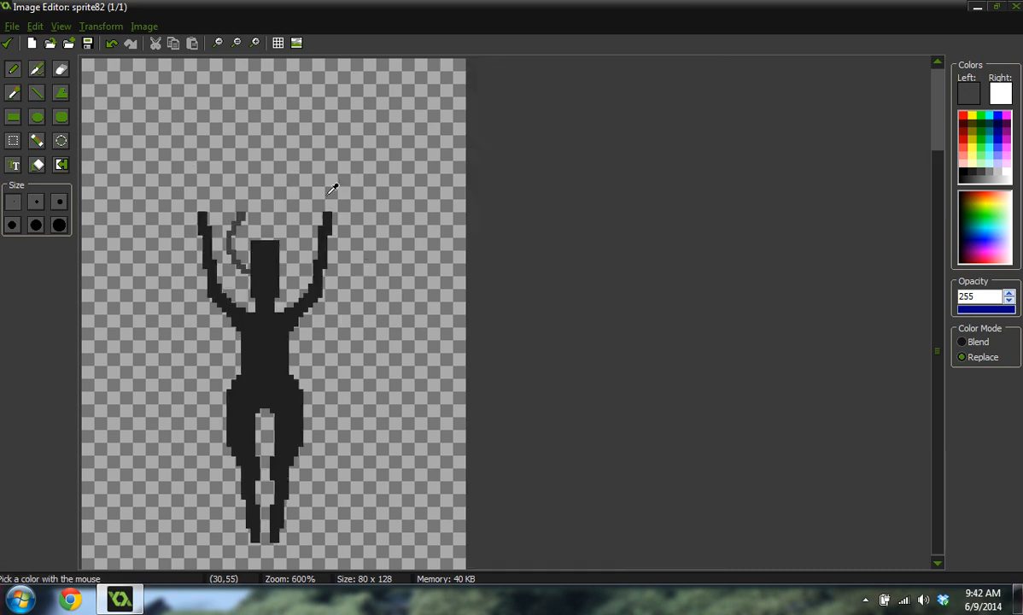
click(36, 93)
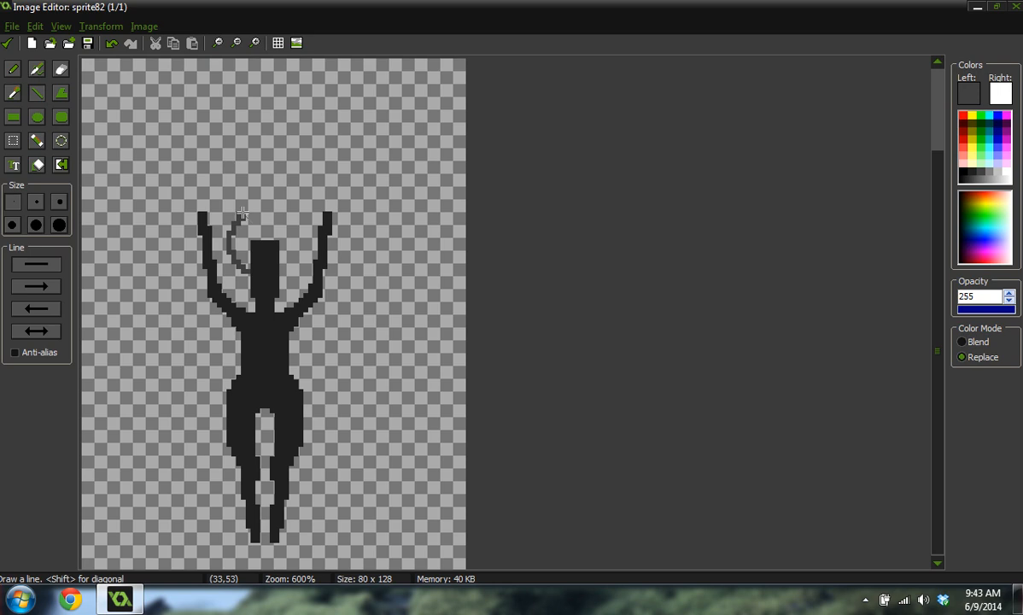
mouse_move(242, 214)
mouse_down()
mouse_move(175, 128)
mouse_move(171, 81)
mouse_move(174, 89)
mouse_move(133, 110)
mouse_move(145, 86)
mouse_move(121, 87)
mouse_move(106, 72)
mouse_up()
ctrl+scroll(173, 89, up, 1)
ctrl+scroll(173, 89, down, 3)
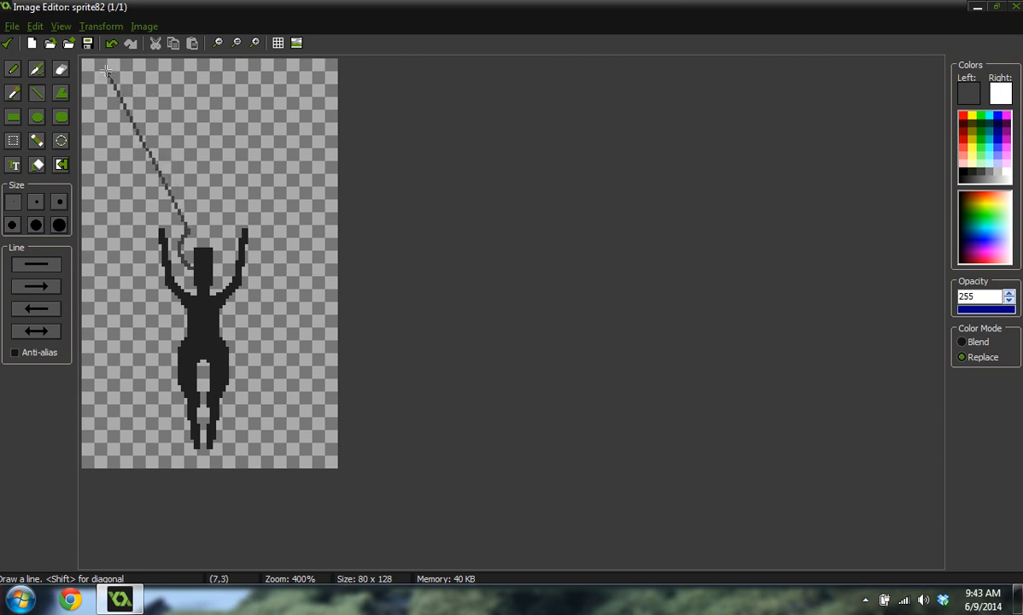
drag(106, 72, 106, 72)
Erase the protruding corner pixel where the straight line meets the curve, using the transparent colour.
ctrl+scroll(135, 189, up, 4)
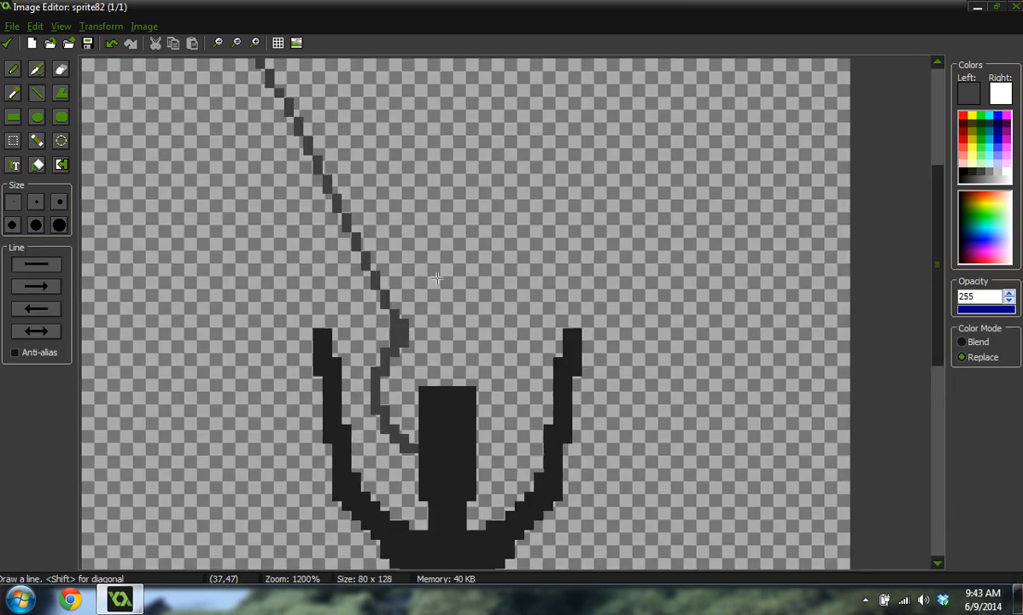
ctrl+click(409, 315)
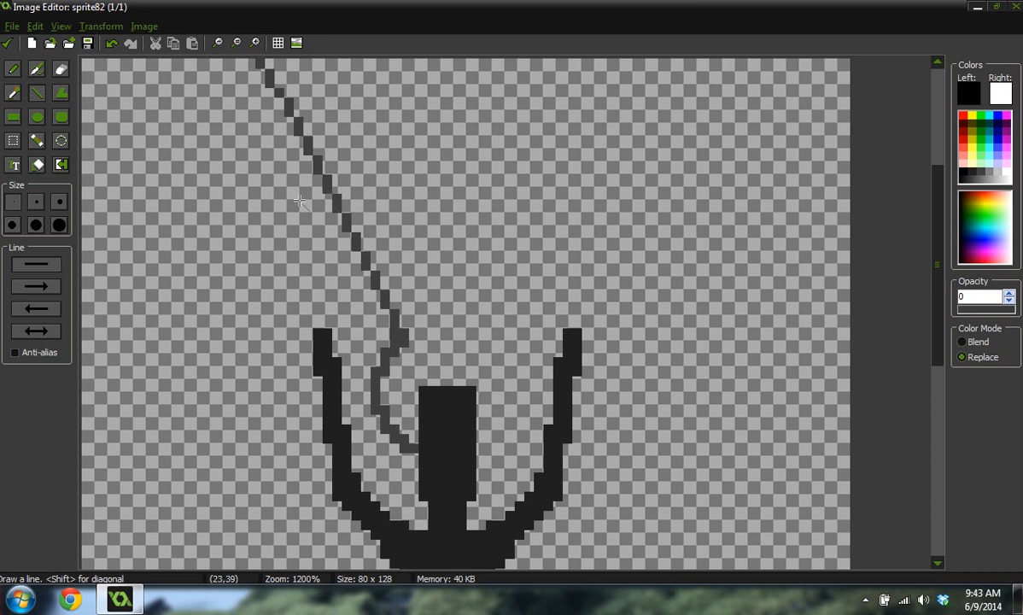
ctrl+scroll(283, 191, up, 1)
ctrl+scroll(283, 191, down, 1)
ctrl+scroll(256, 171, up, 1)
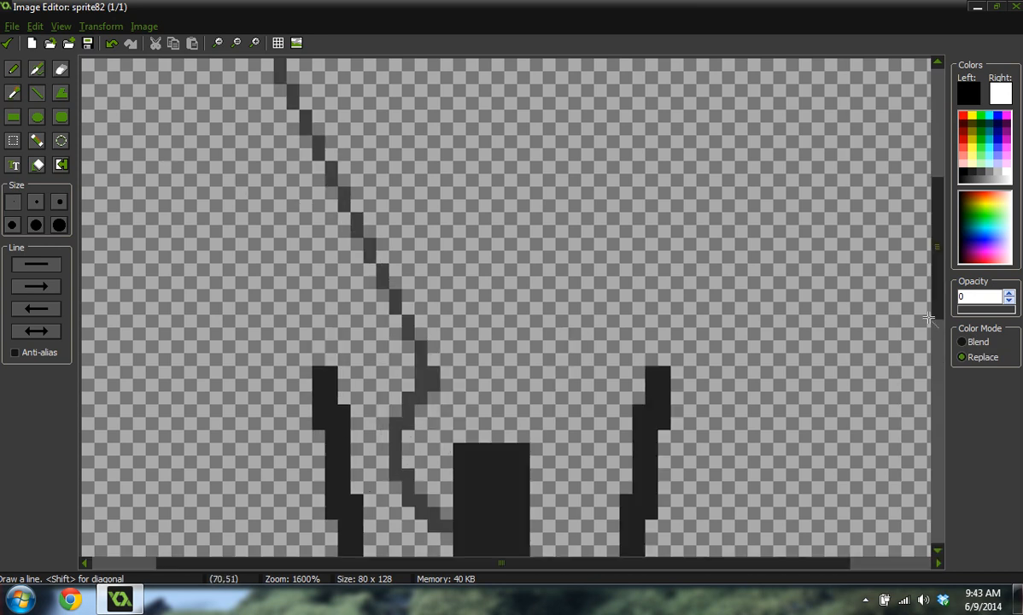
Even out the upper part of the diagonal line into 2-pixel steps, alternately adding grey pixels and erasing with transparent ones.
drag(934, 292, 929, 254)
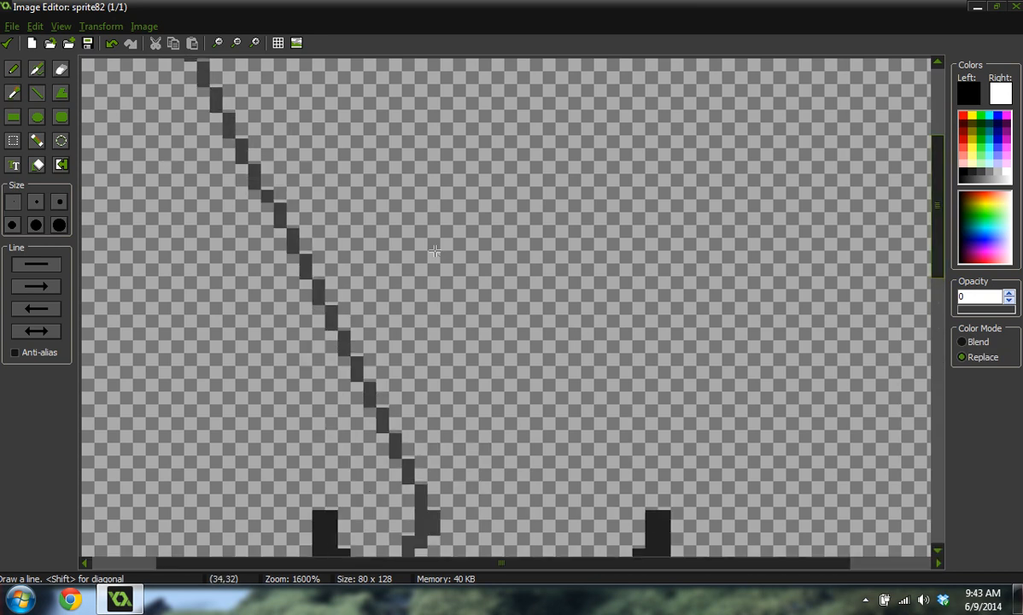
ctrl+click(253, 174)
ctrl+click(226, 130)
drag(237, 563, 145, 574)
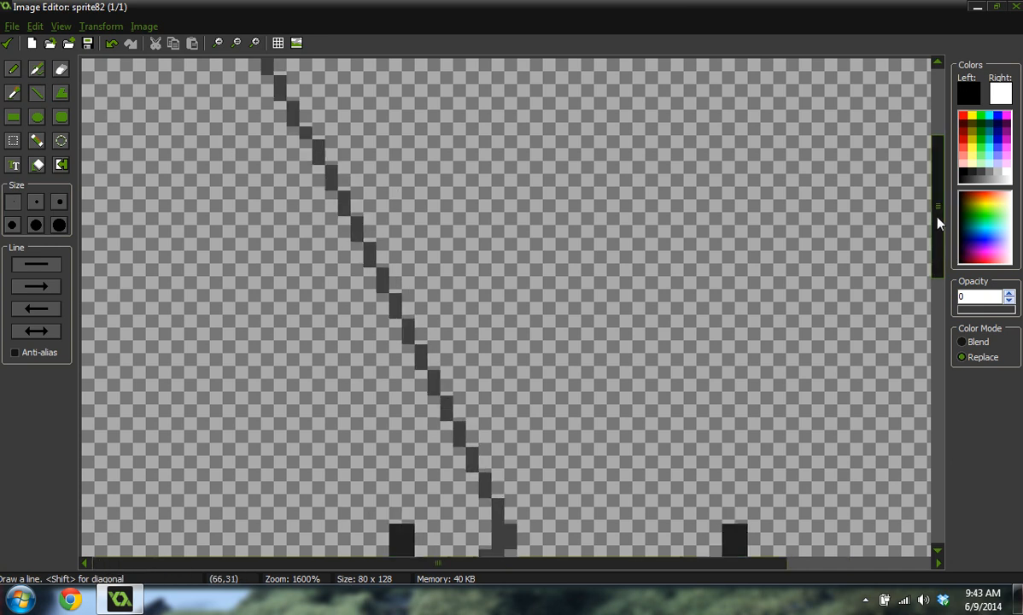
scroll(935, 210, up, 3)
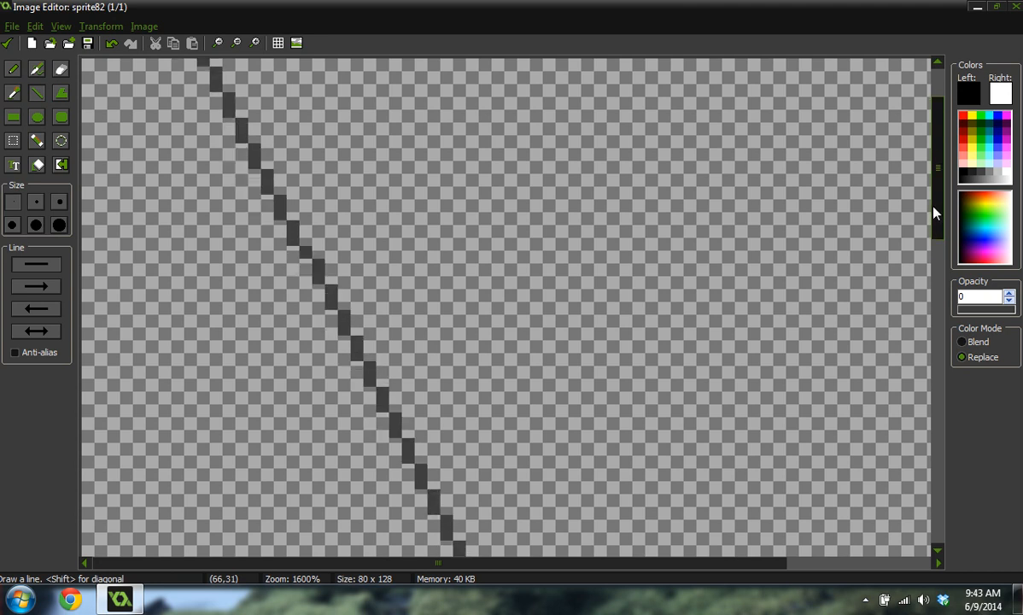
drag(935, 211, 936, 183)
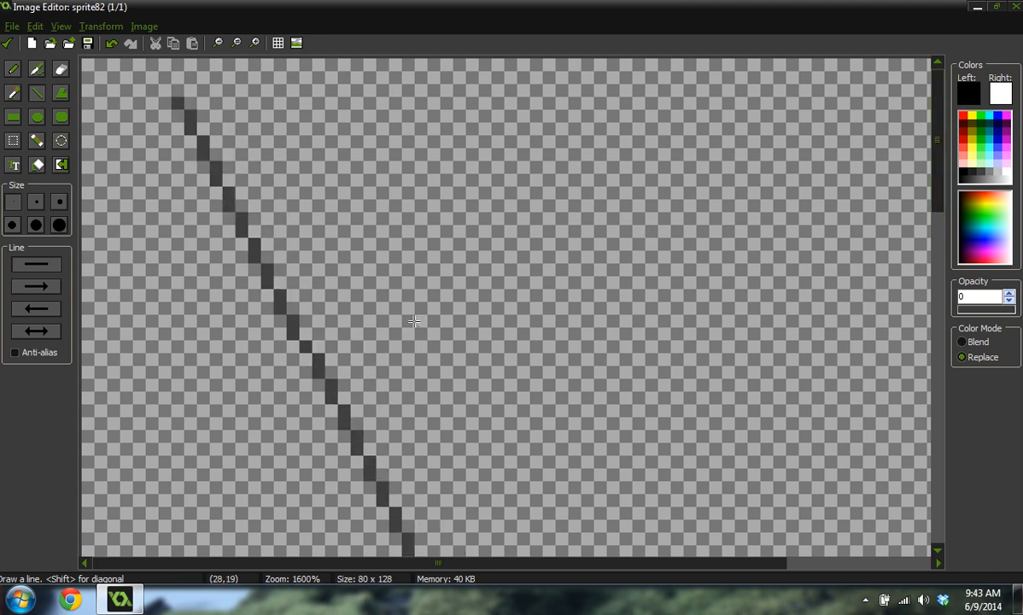
key(ctrl)
ctrl+click(307, 341)
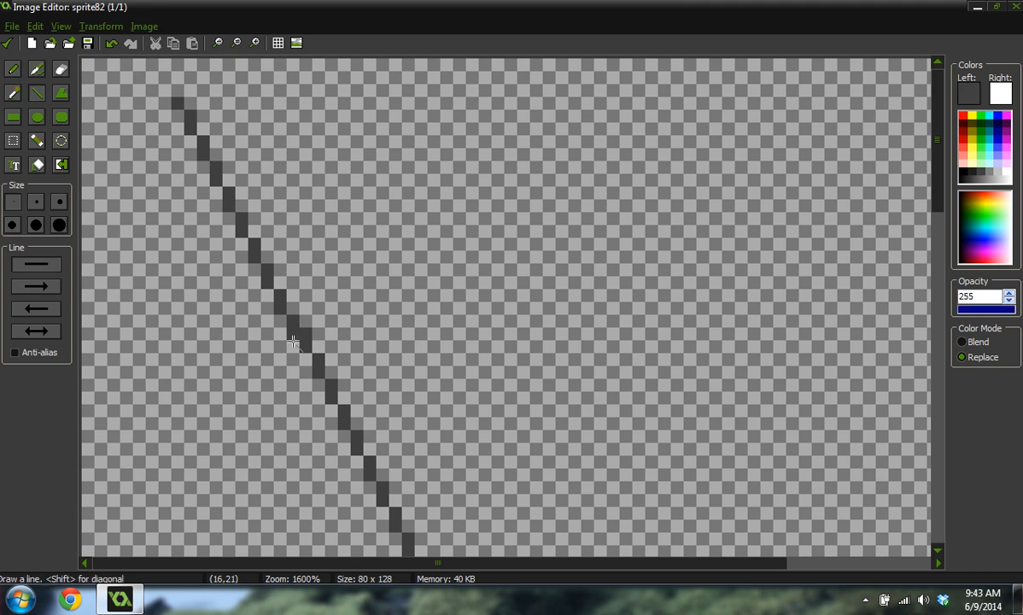
ctrl+click(283, 330)
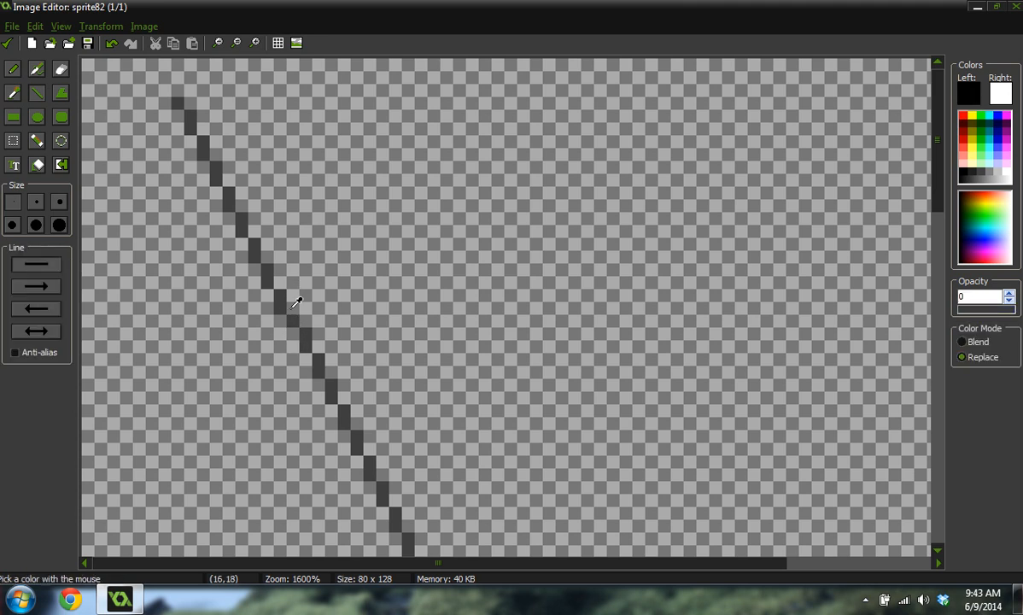
ctrl+click(292, 311)
ctrl+click(261, 292)
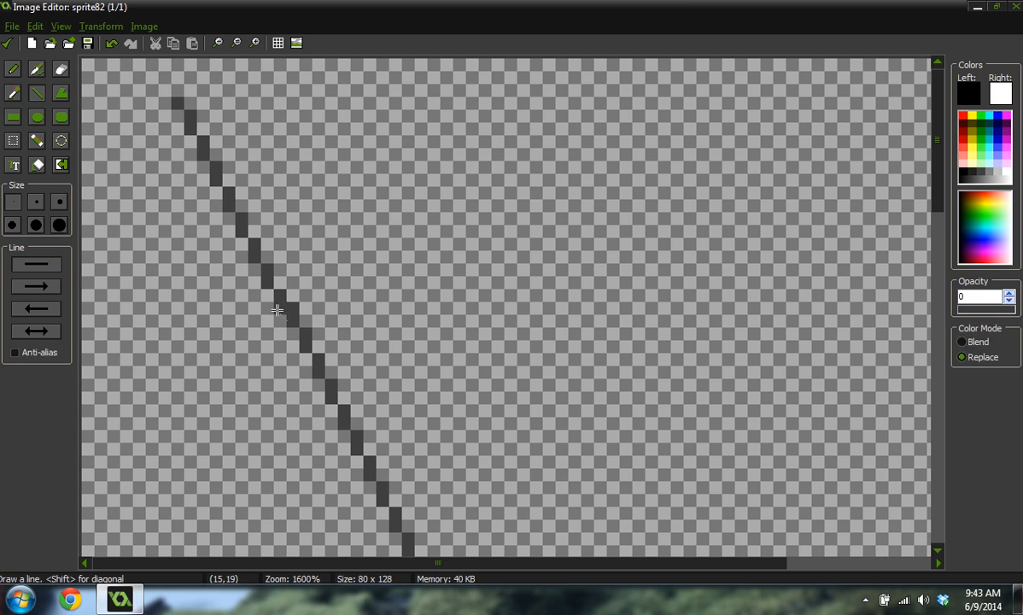
ctrl+click(277, 288)
Redraw the topmost stretch of the diagonal line in grey with even 2-pixel steps and erase its old tip pixel.
drag(277, 288, 173, 99)
ctrl+click(174, 110)
click(177, 103)
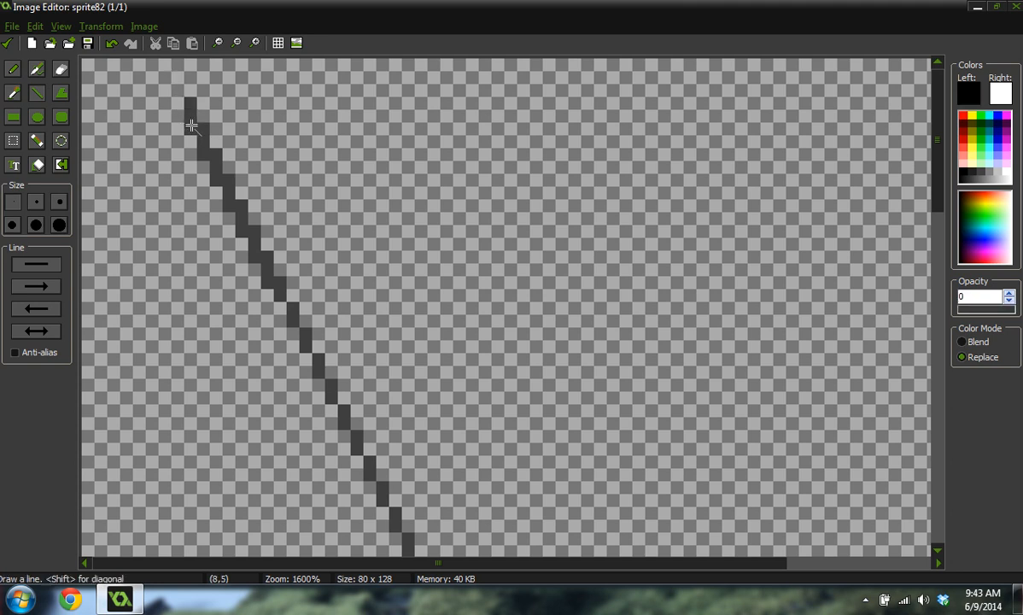
Erase the leftover doubled pixels along the left edge of the line's topmost stretch with transparent pixels.
click(202, 158)
click(216, 182)
click(229, 207)
click(242, 233)
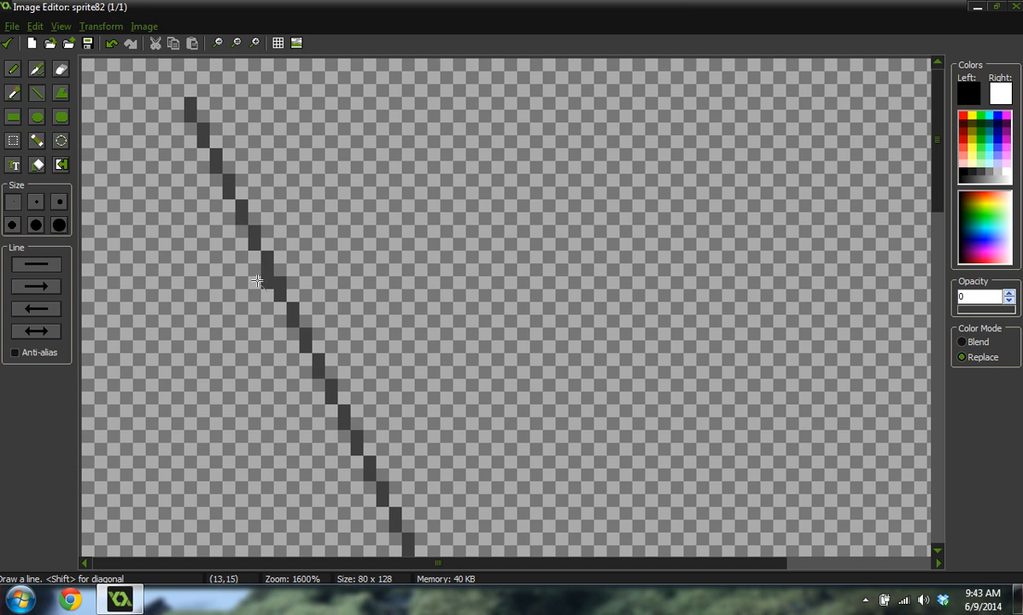
click(255, 256)
click(267, 282)
ctrl+scroll(467, 305, down, 5)
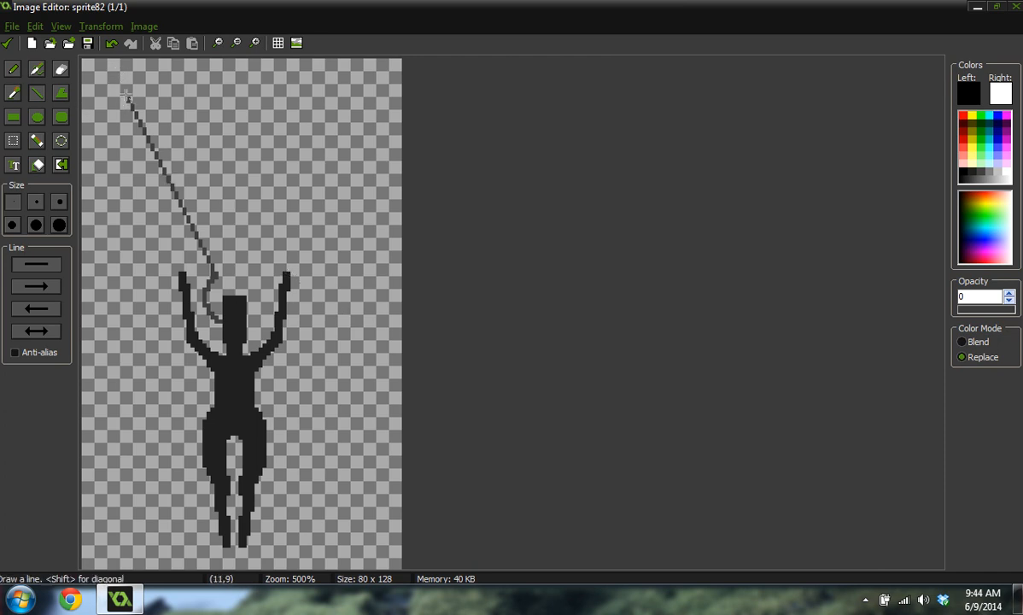
Sketch the wing's outer outline in light red at opacity 255, from near the grey diagonal's upper tip down to the hip.
click(964, 143)
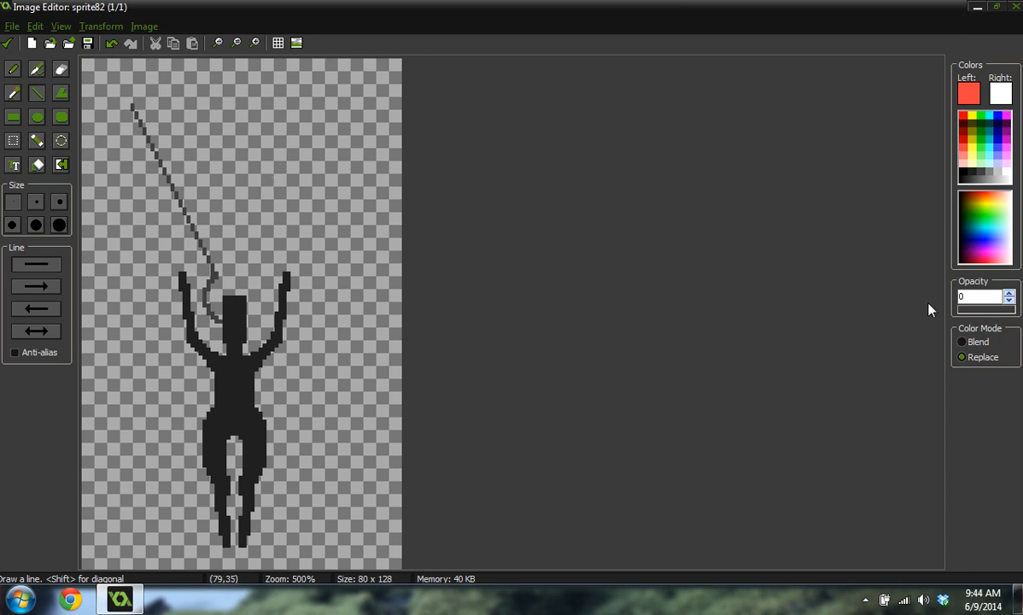
drag(970, 312, 1014, 309)
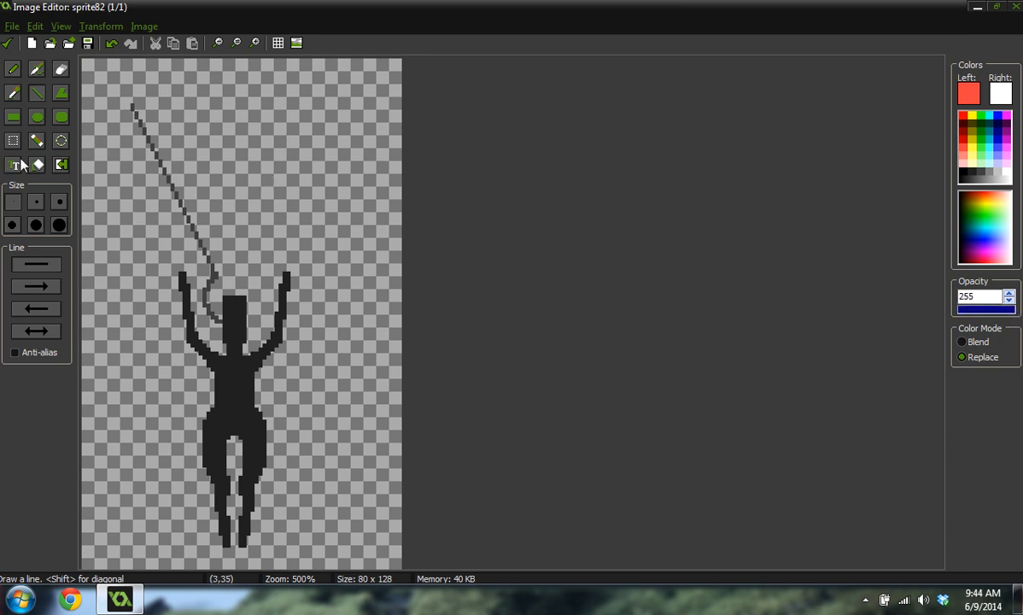
mouse_move(126, 114)
mouse_down()
mouse_move(89, 150)
mouse_move(100, 141)
mouse_move(82, 184)
mouse_move(84, 223)
mouse_move(134, 293)
mouse_move(120, 331)
mouse_move(138, 404)
mouse_move(200, 425)
mouse_up()
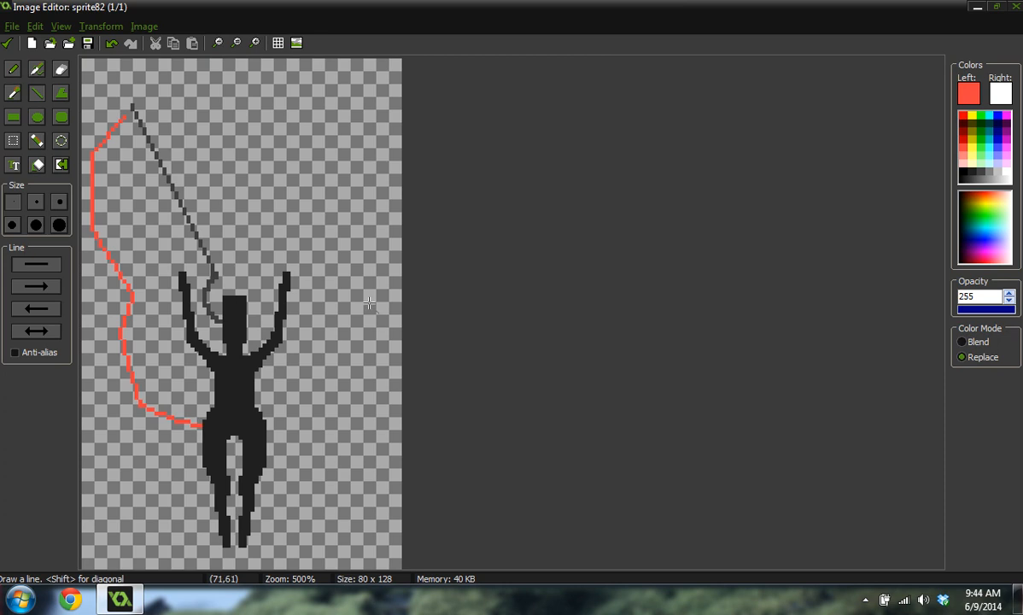
Redraw the red outline's upper end so it joins the grey diagonal's tip, and erase the pixels protruding around the joint.
scroll(283, 304, down, 3)
scroll(255, 306, up, 2)
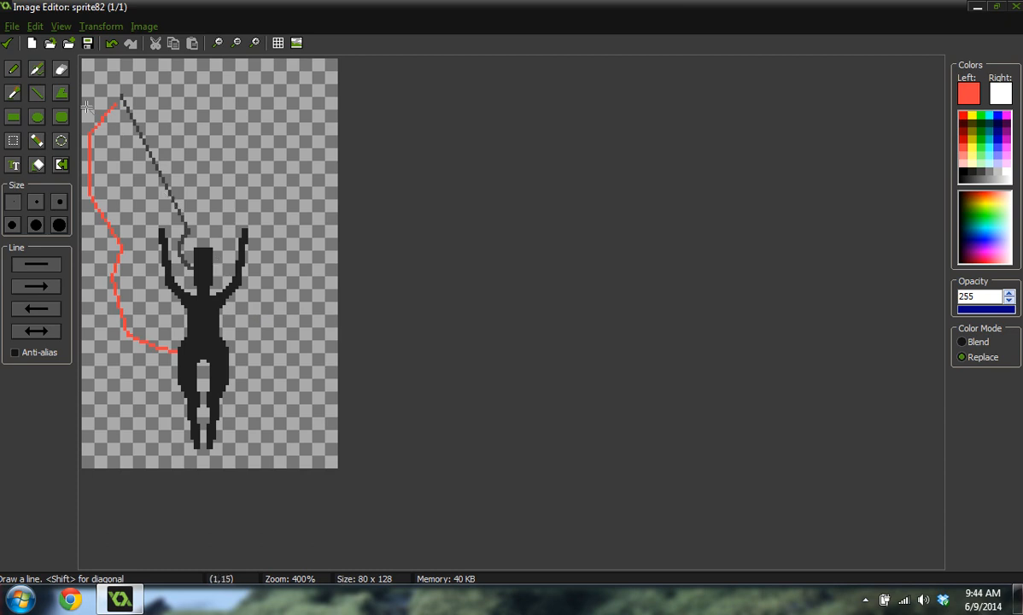
scroll(99, 116, up, 1)
scroll(99, 116, up, 4)
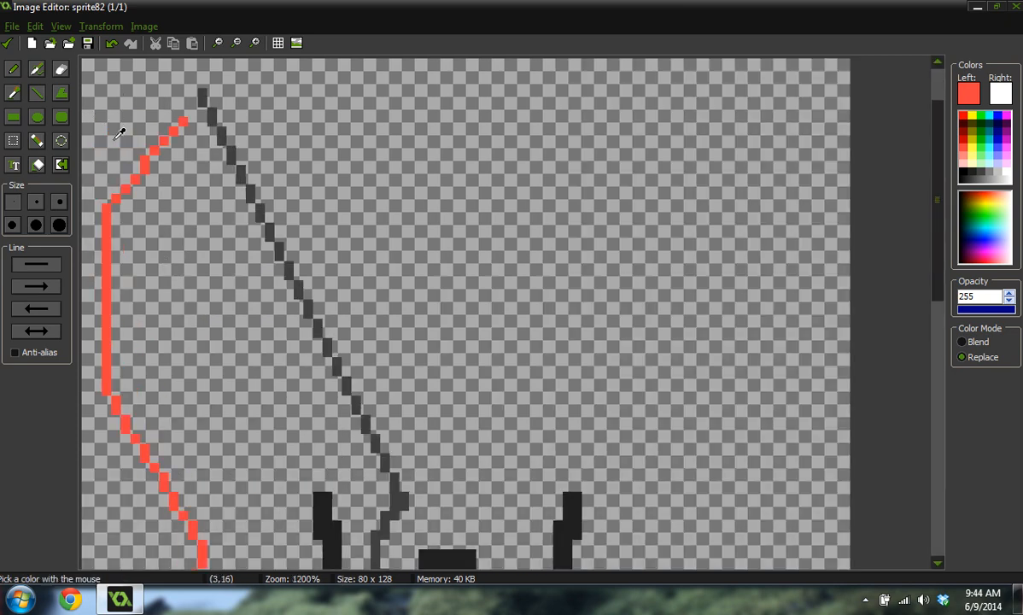
drag(143, 170, 197, 122)
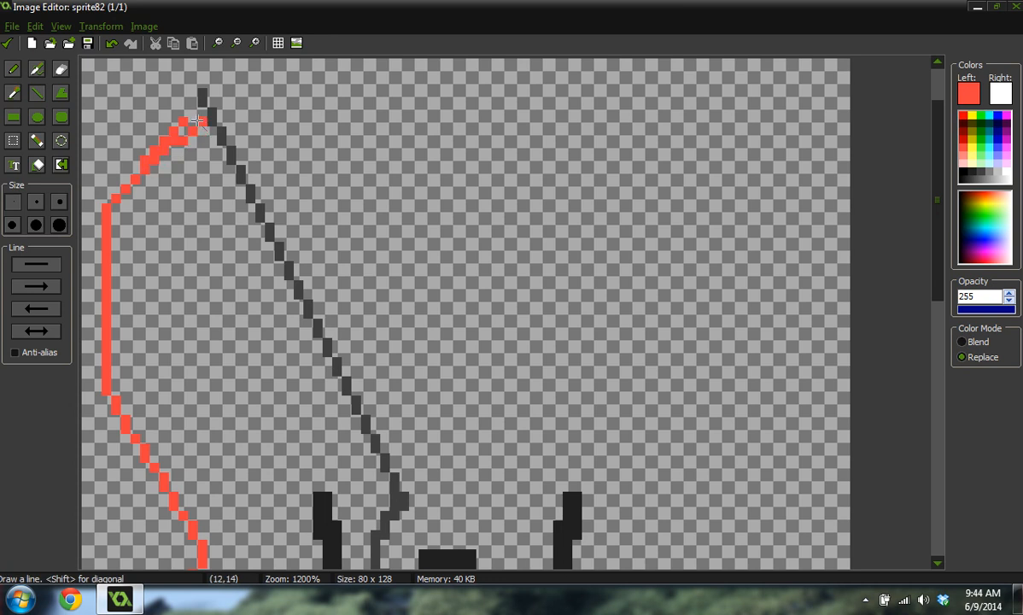
key(ctrl+z)
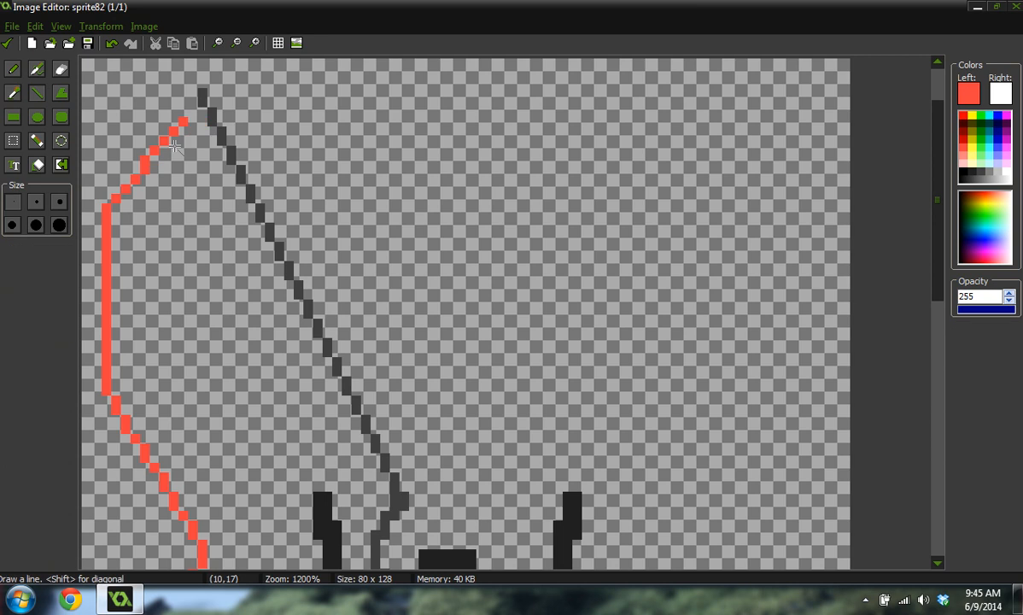
drag(163, 150, 193, 108)
ctrl+click(192, 105)
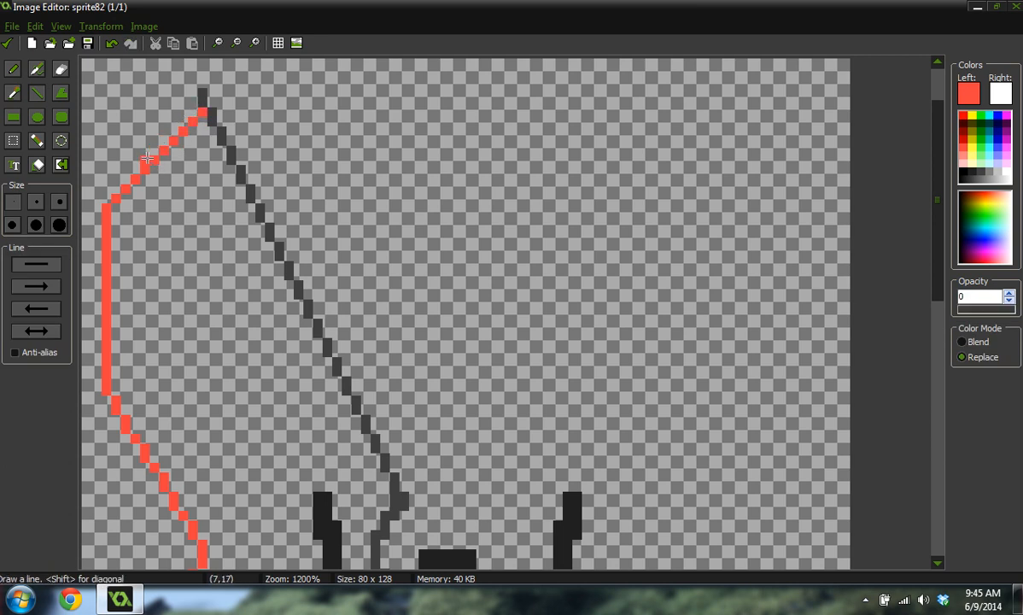
click(201, 103)
Retrace the outline's upper slant and vertical stretch in grey, continuing down the diagonal below in even 2-pixel steps.
mouse_move(202, 104)
mouse_down()
mouse_move(103, 210)
mouse_move(106, 392)
mouse_up()
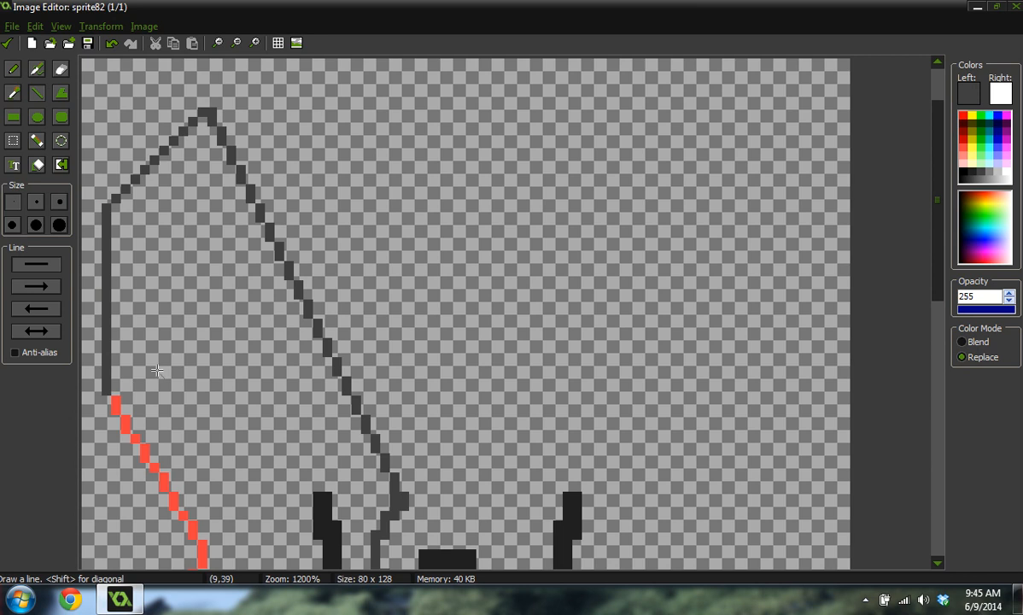
click(117, 403)
drag(135, 440, 182, 542)
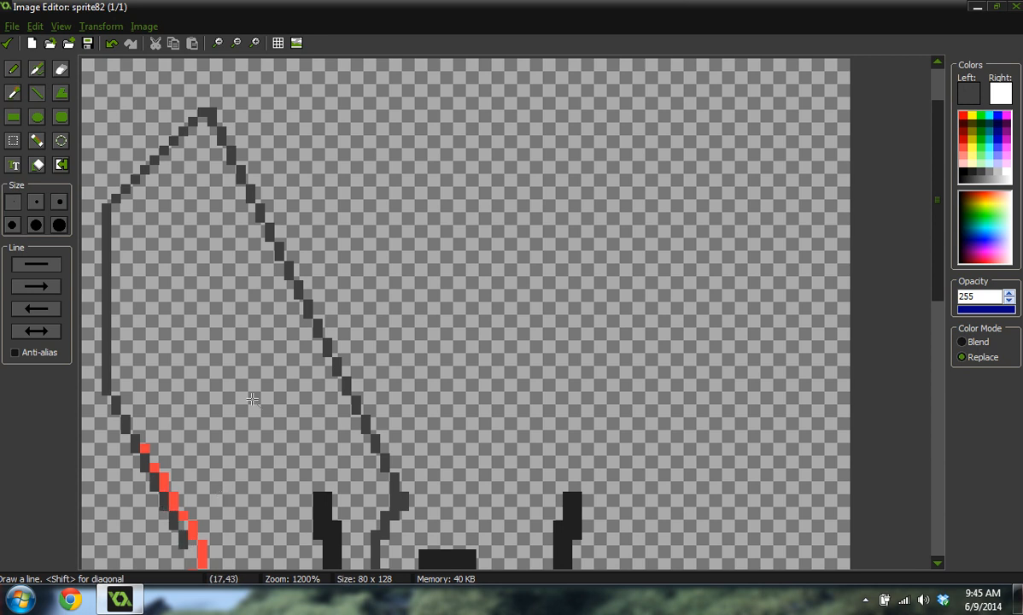
Complete the grey outer diagonal down to its bend beside the arm and erase the leftover red pixels next to it.
scroll(257, 392, down, 3)
scroll(136, 399, up, 3)
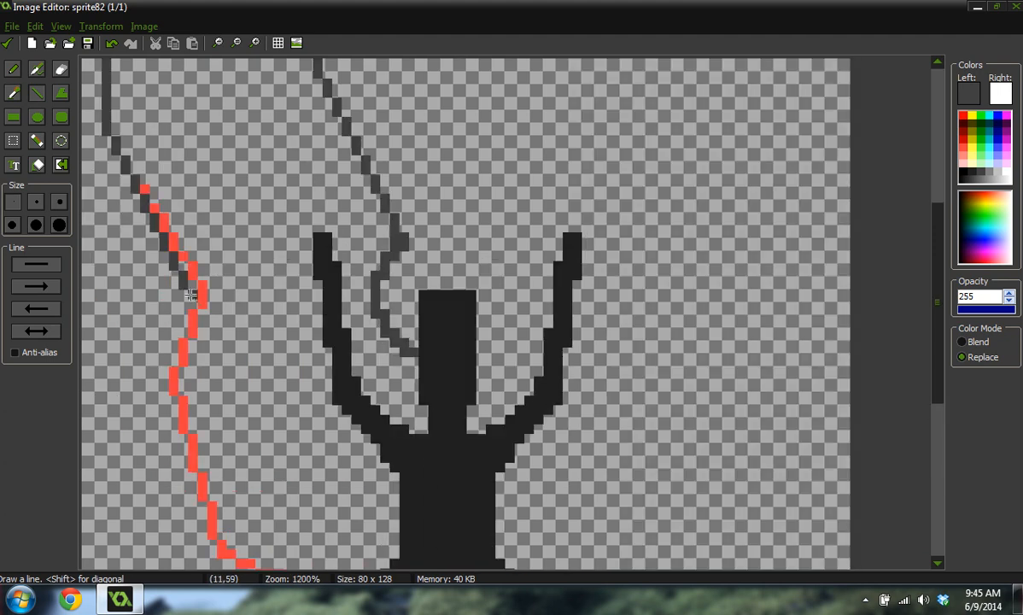
drag(191, 295, 192, 300)
ctrl+click(226, 295)
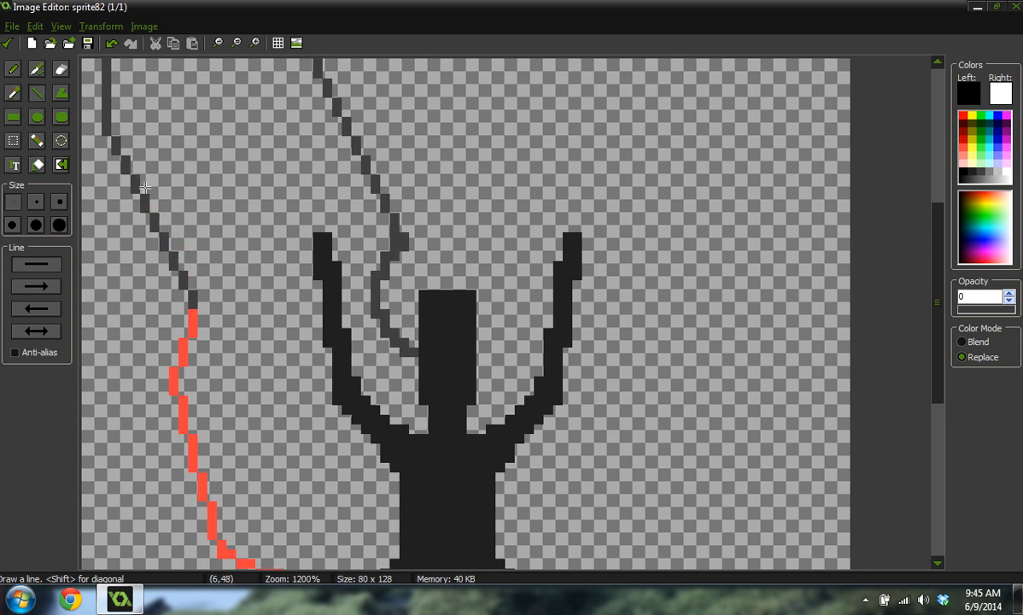
ctrl+click(193, 295)
click(193, 314)
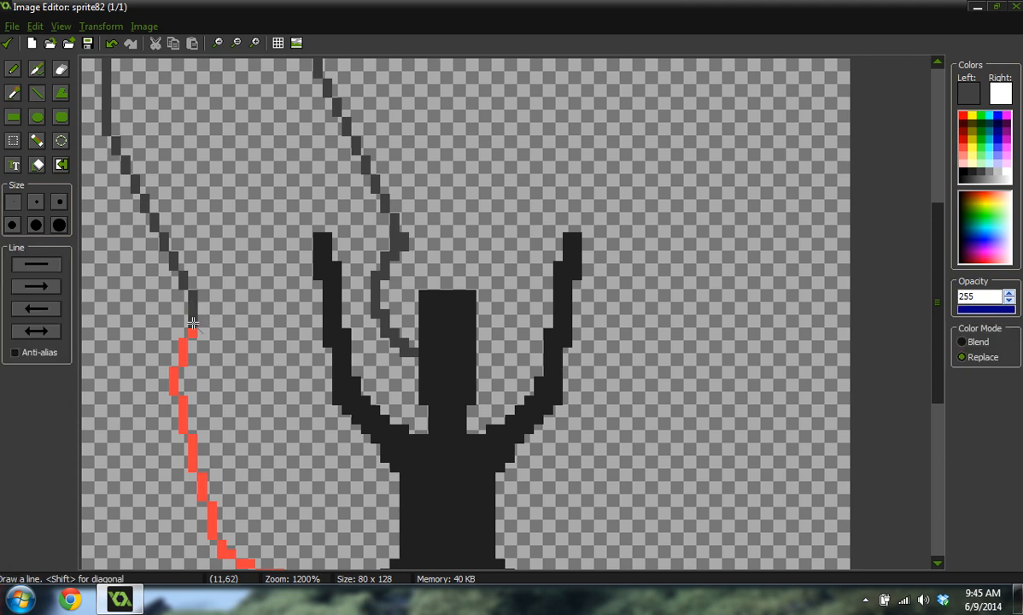
Retrace the outline's shallow curve below the bend in grey, evening out its pixel steps down to beside the torso.
drag(183, 343, 184, 360)
ctrl+click(190, 348)
ctrl+click(186, 352)
drag(173, 372, 183, 421)
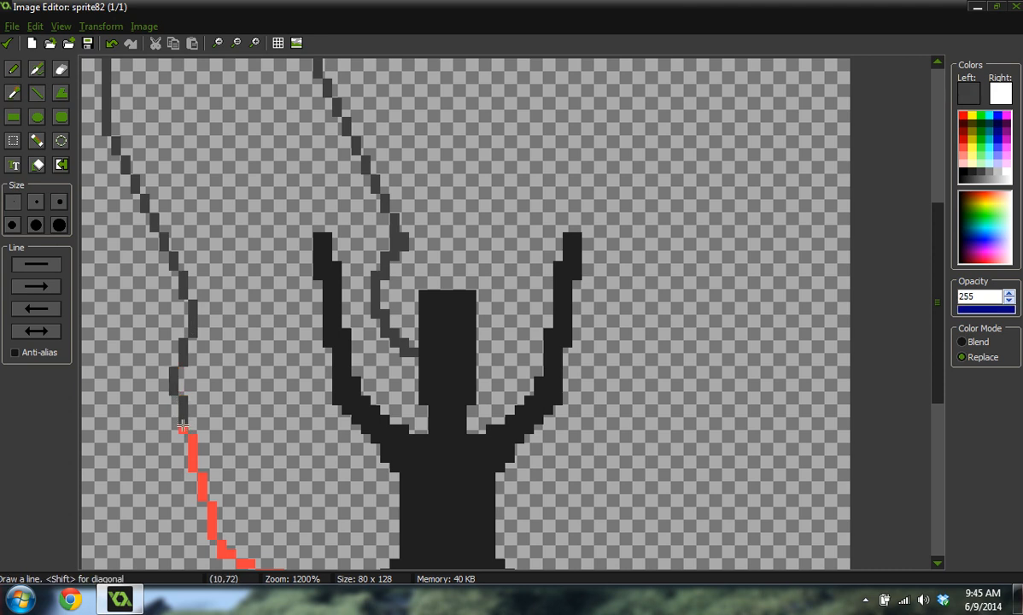
ctrl+click(185, 399)
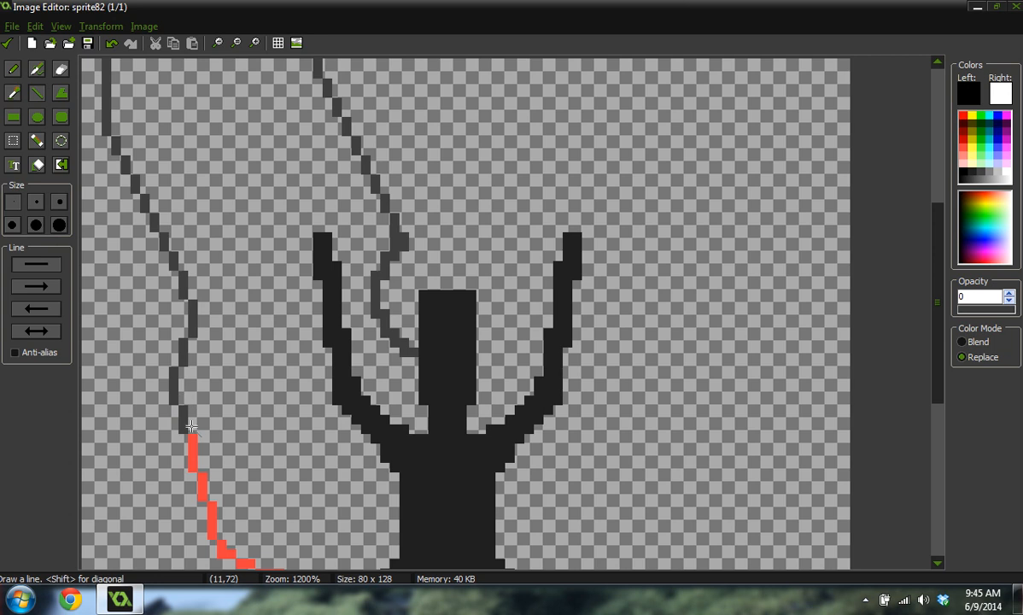
ctrl+click(185, 412)
drag(191, 432, 192, 465)
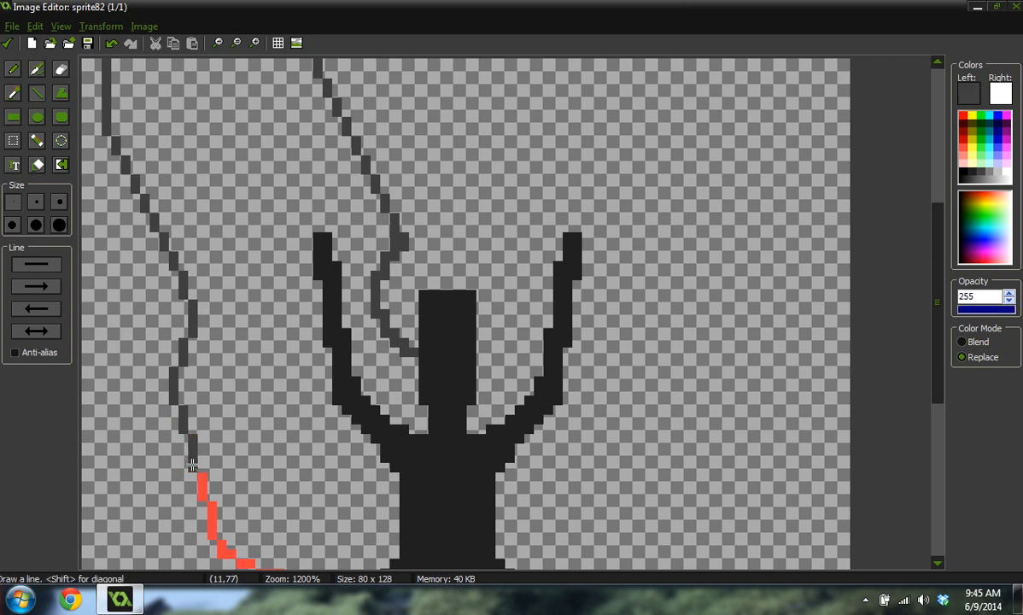
Retrace the lower corner and bottom edge of the wing outline in grey towards the hip.
click(200, 475)
scroll(209, 507, down, 2)
ctrl+click(175, 476)
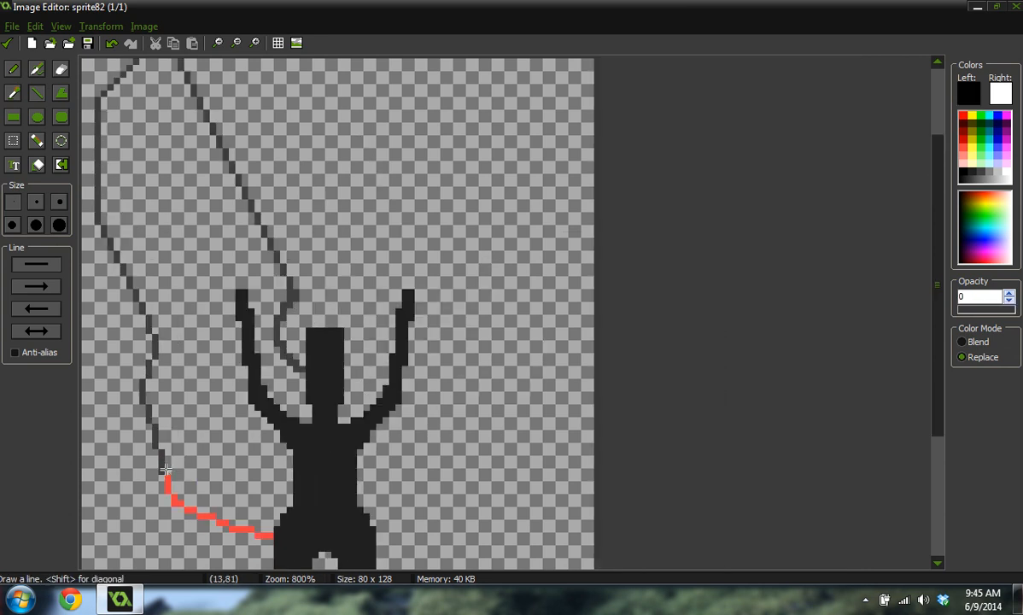
ctrl+click(163, 460)
drag(167, 478, 170, 492)
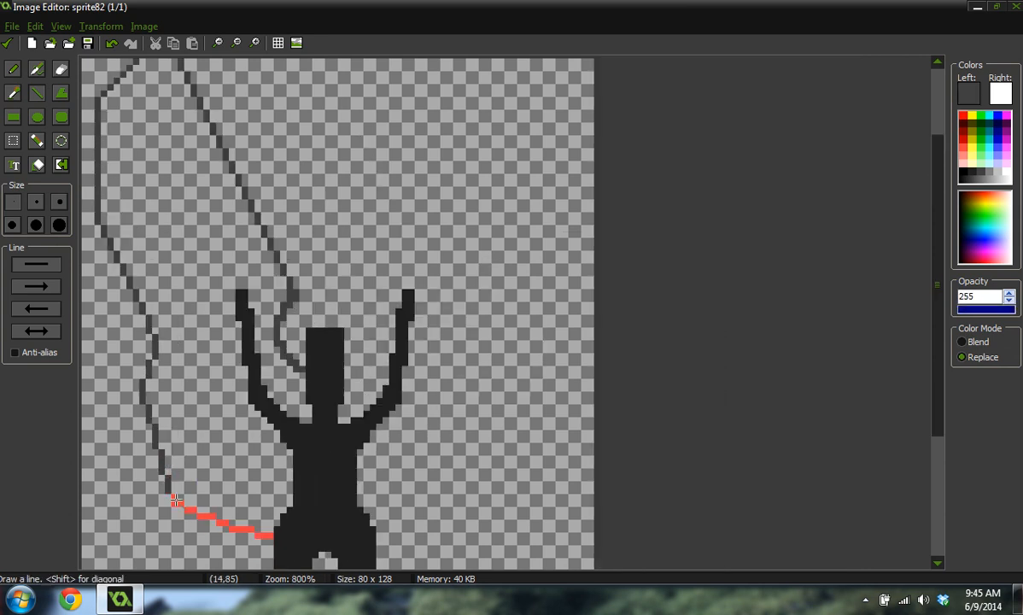
click(187, 507)
click(207, 516)
click(244, 530)
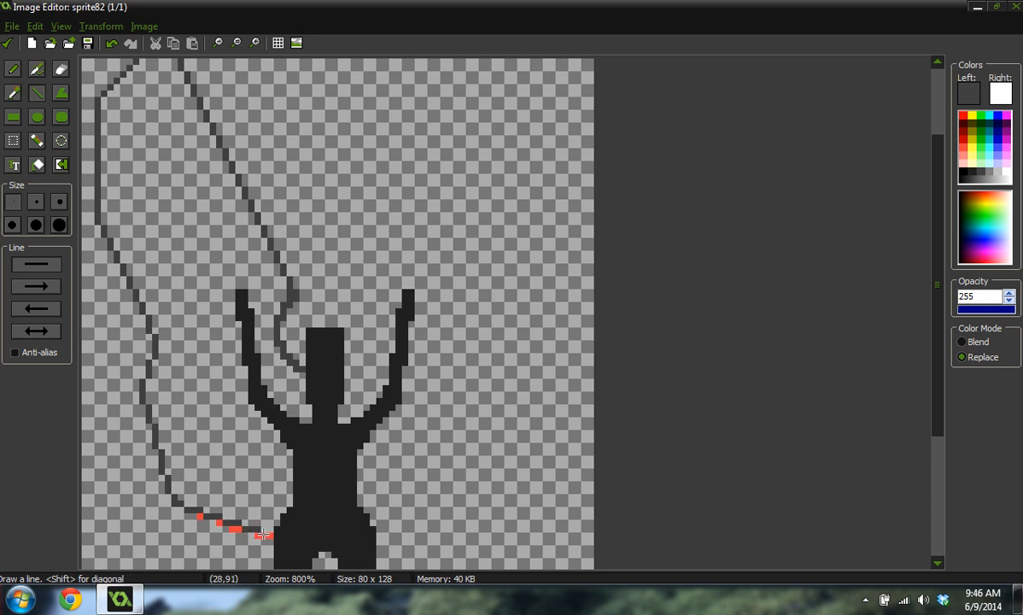
Erase the leftover red and doubled pixels along the wing's bottom edge with the transparent colour.
ctrl+click(253, 548)
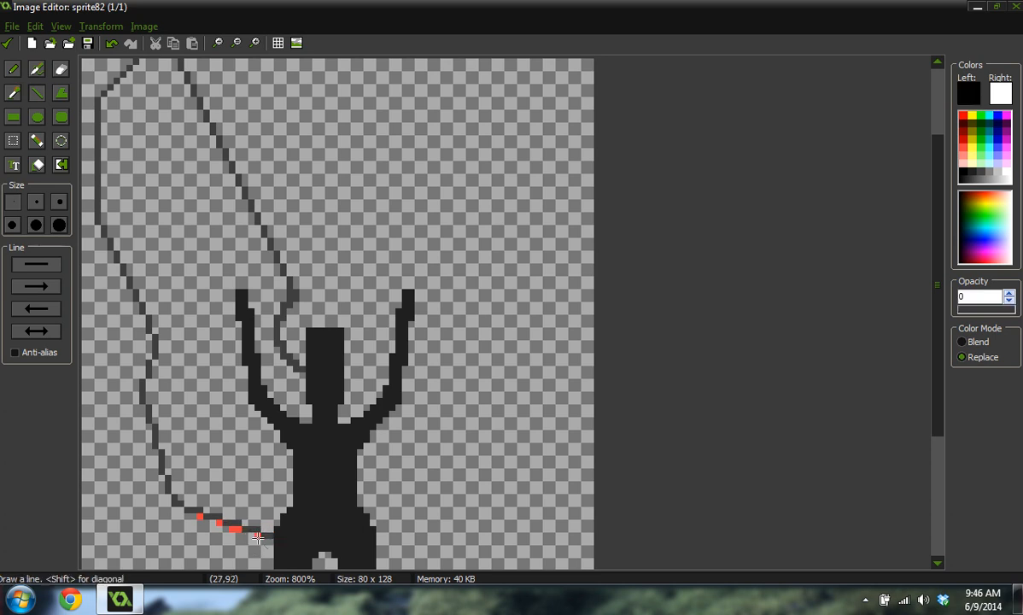
click(257, 535)
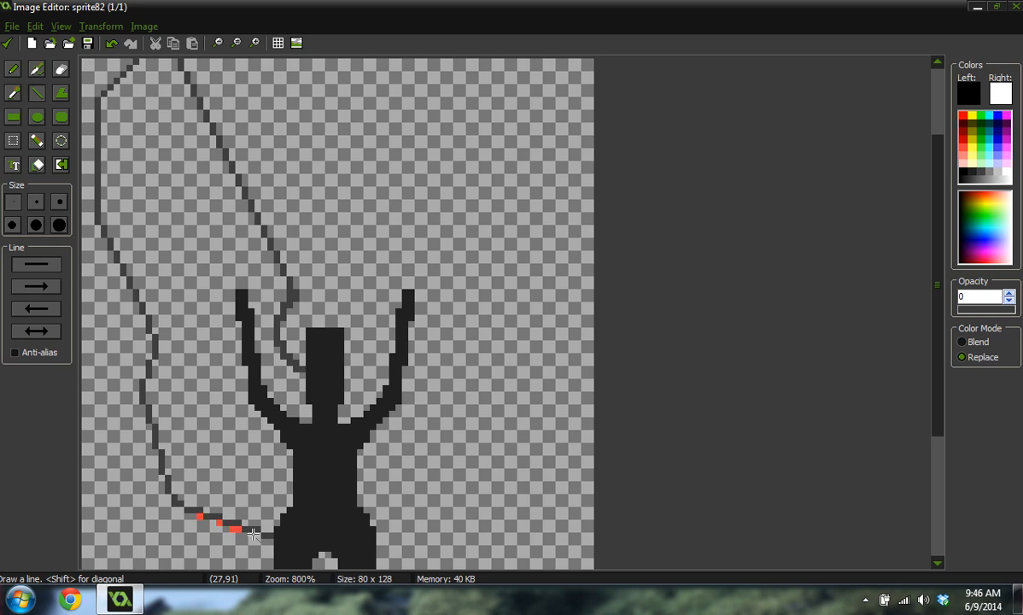
click(198, 516)
click(174, 504)
Fill the enclosed wing outline with the same grey as its border.
ctrl+scroll(252, 403, down, 4)
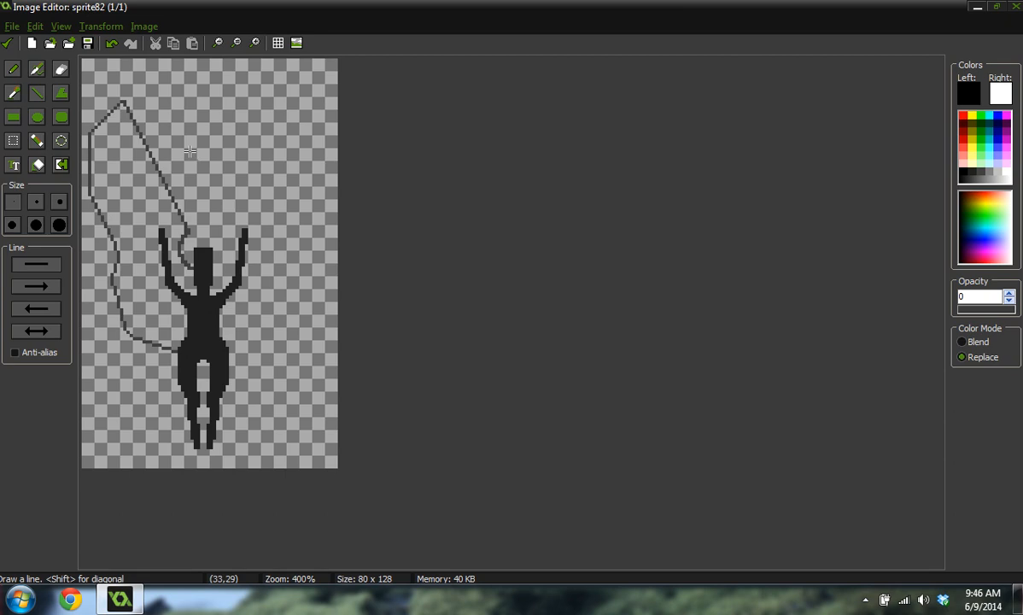
ctrl+scroll(126, 210, up, 2)
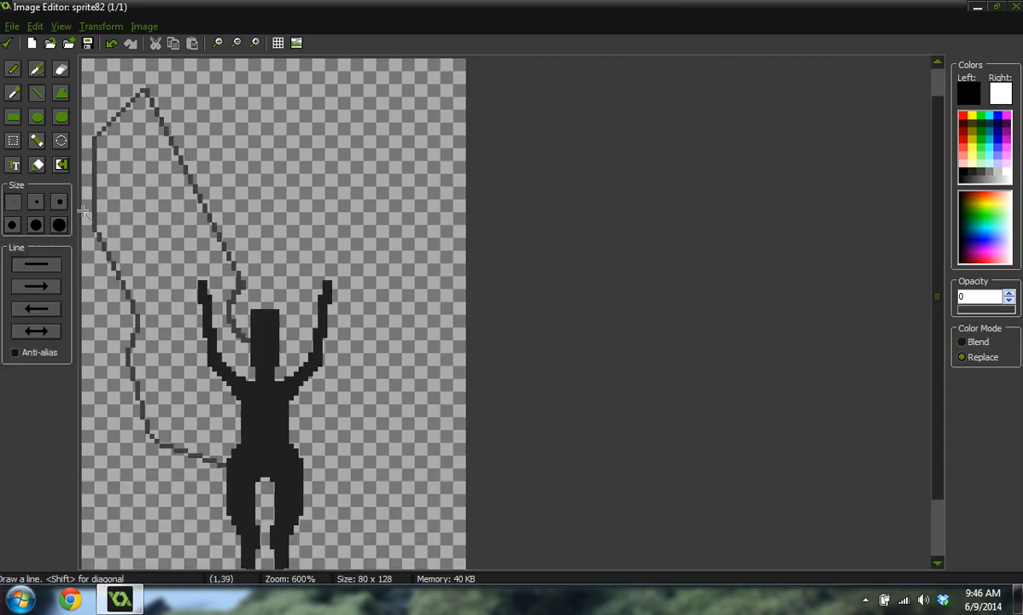
ctrl+click(97, 204)
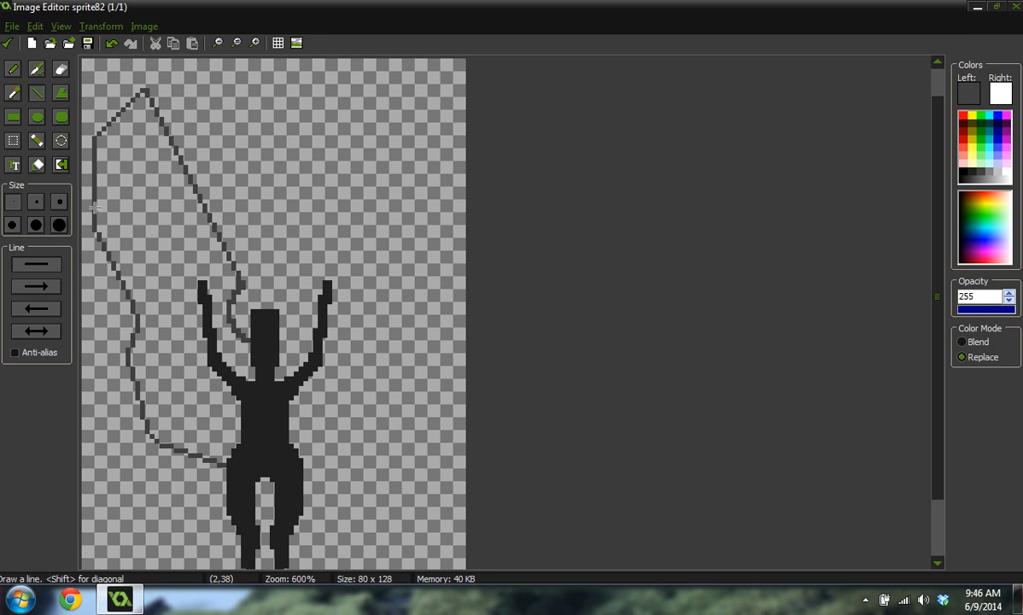
key(f)
click(150, 226)
ctrl+scroll(261, 200, down, 2)
ctrl+scroll(265, 195, down, 2)
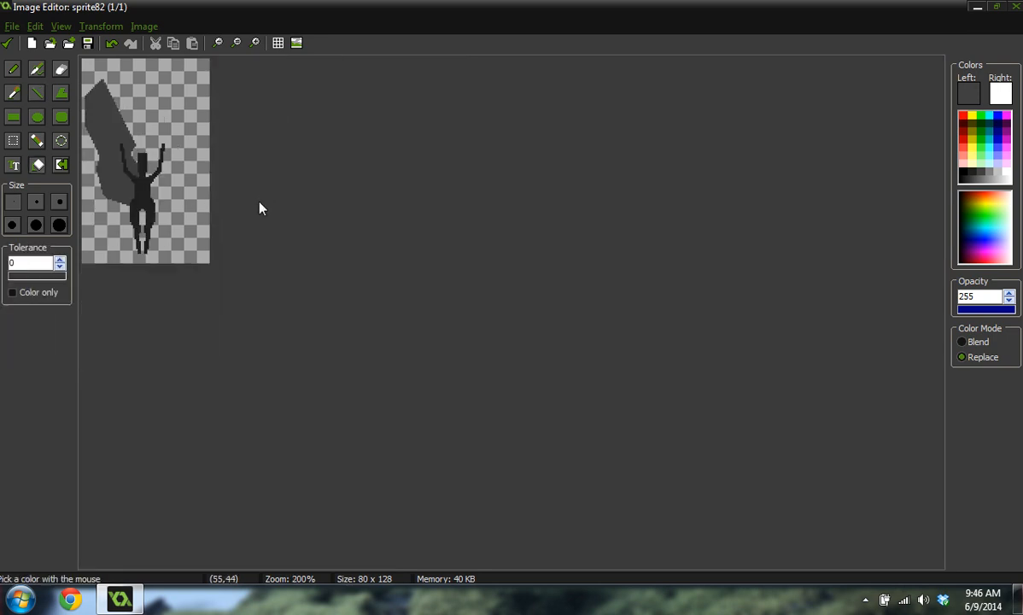
ctrl+scroll(258, 207, up, 1)
ctrl+scroll(240, 201, down, 1)
ctrl+scroll(127, 293, up, 3)
ctrl+scroll(127, 293, up, 3)
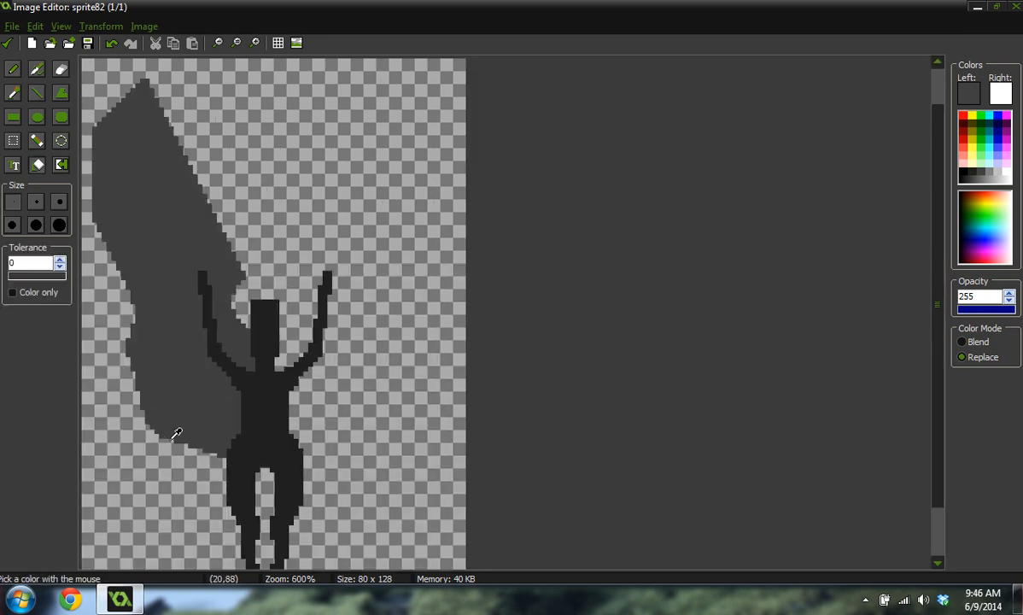
Try to straighten the wing's outer edge by erasing the bulge below its bend with transparent pixels, and undo it.
key(d)
ctrl+click(190, 466)
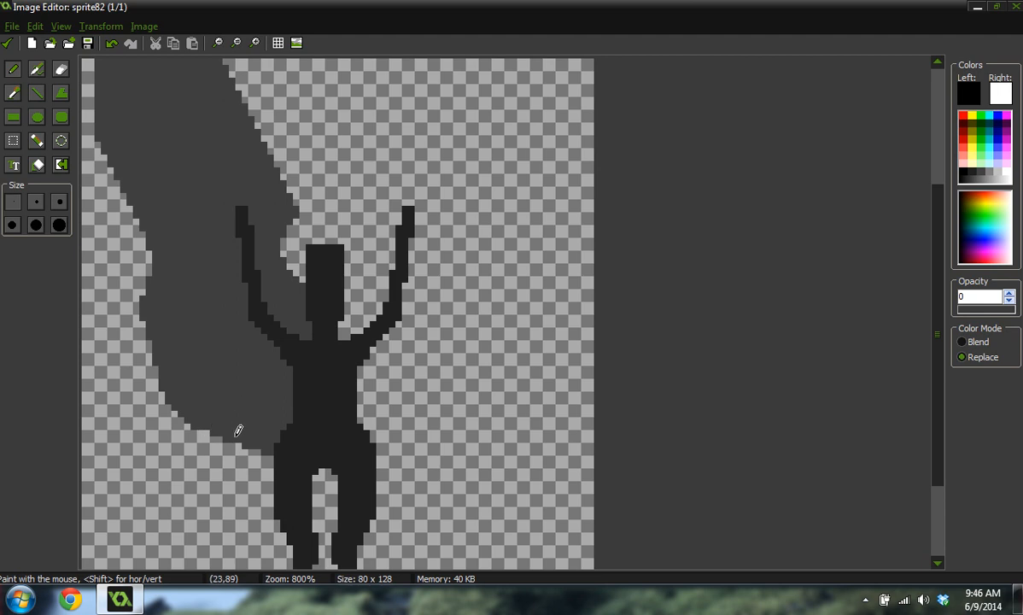
ctrl+scroll(284, 371, down, 1)
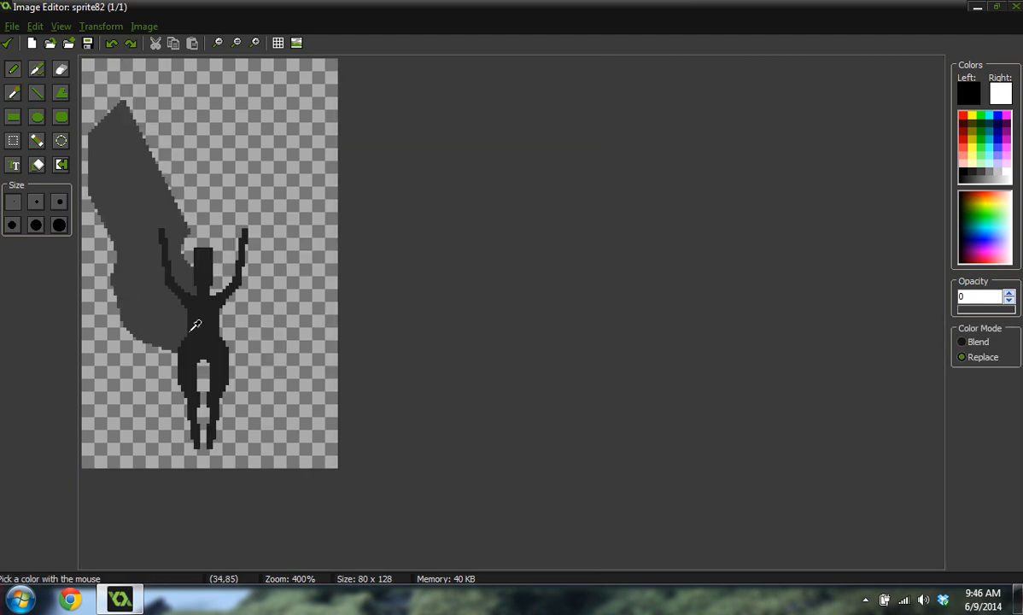
ctrl+scroll(194, 326, up, 1)
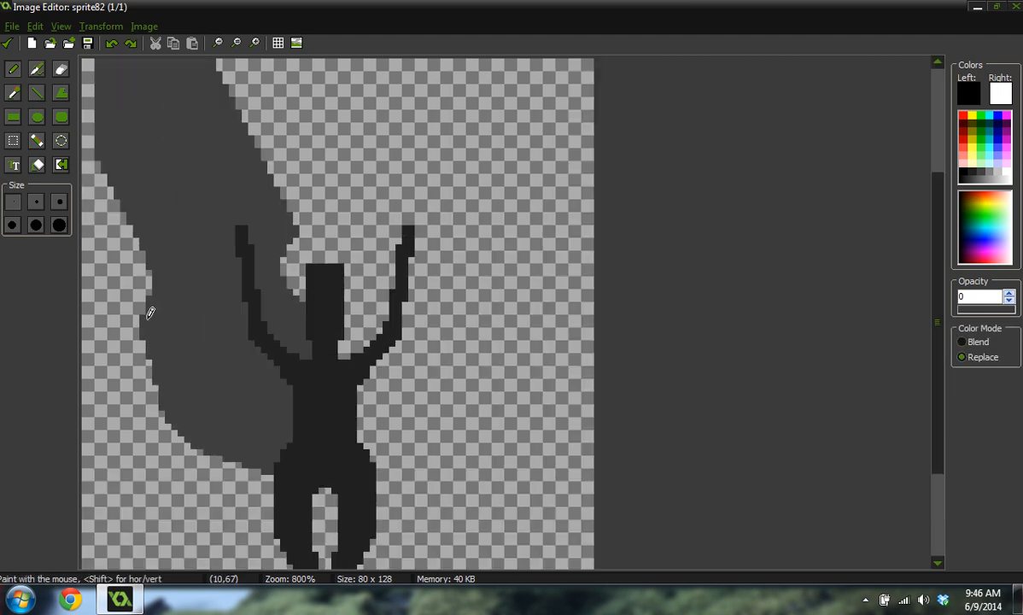
mouse_move(143, 313)
mouse_down()
mouse_move(155, 289)
mouse_move(144, 295)
mouse_move(146, 338)
mouse_up()
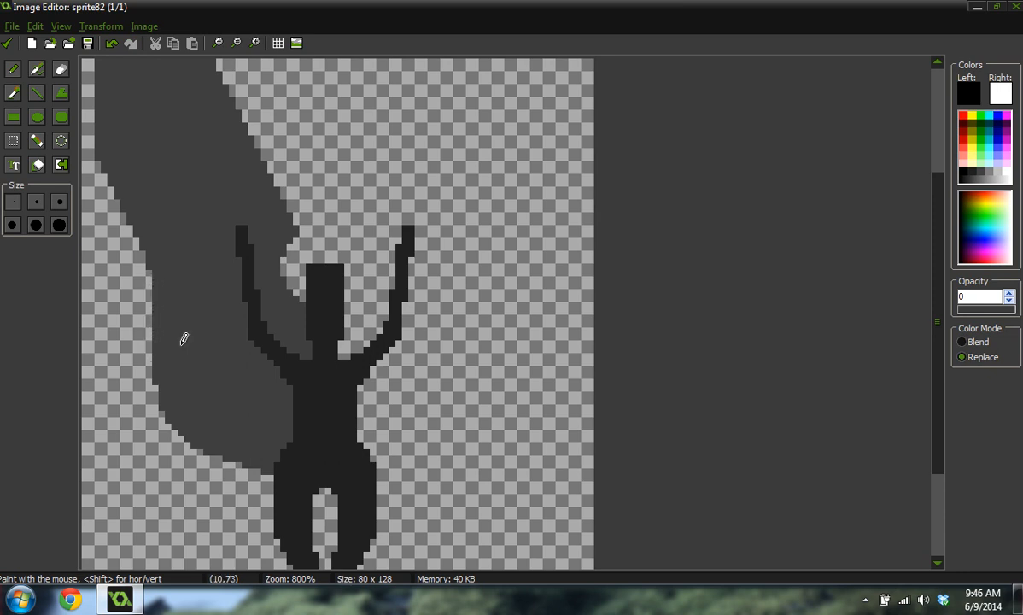
ctrl+scroll(298, 272, down, 2)
key(ctrl+z)
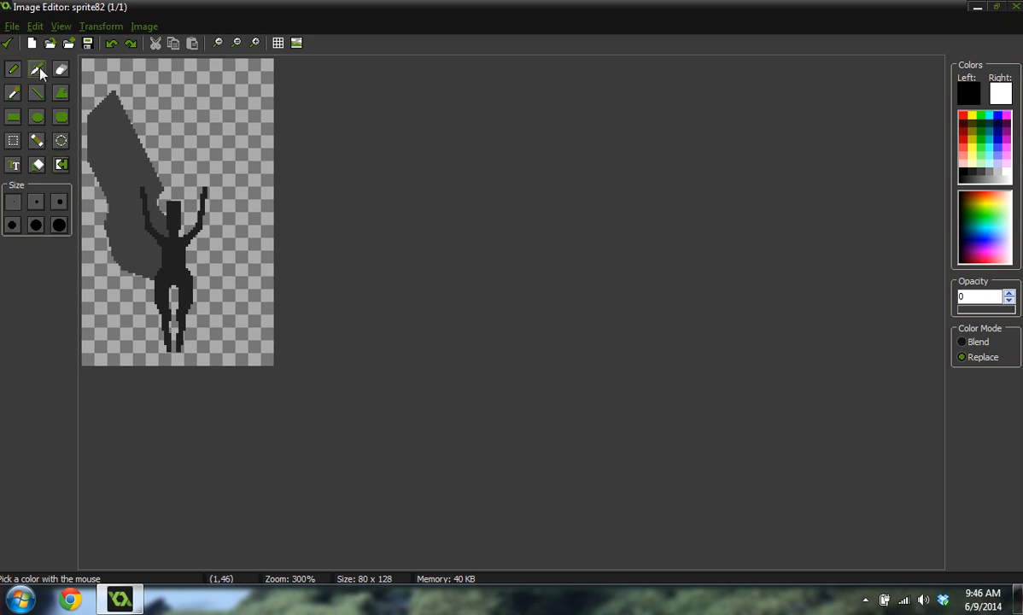
Smooth the wing's outer edge below the bend by adding grey pixels along the bulge's lower steps.
ctrl+scroll(124, 234, up, 4)
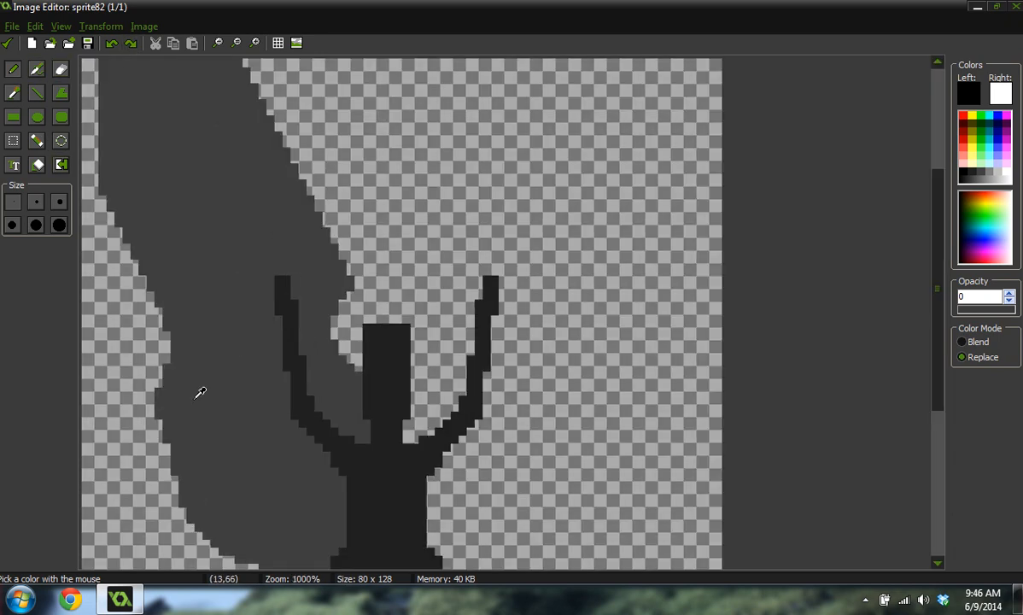
ctrl+click(191, 418)
drag(159, 423, 166, 469)
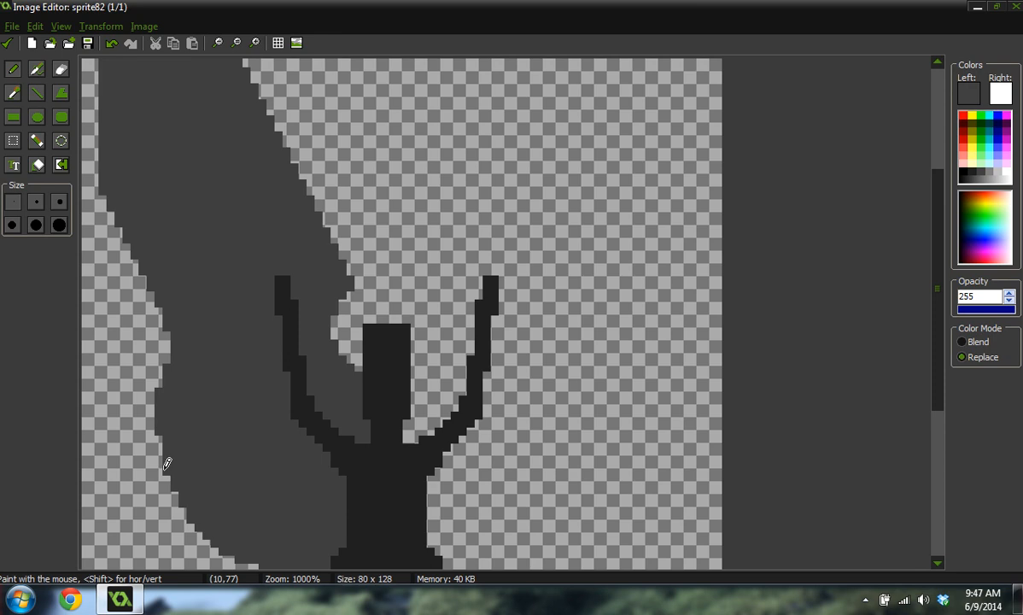
ctrl+click(168, 466)
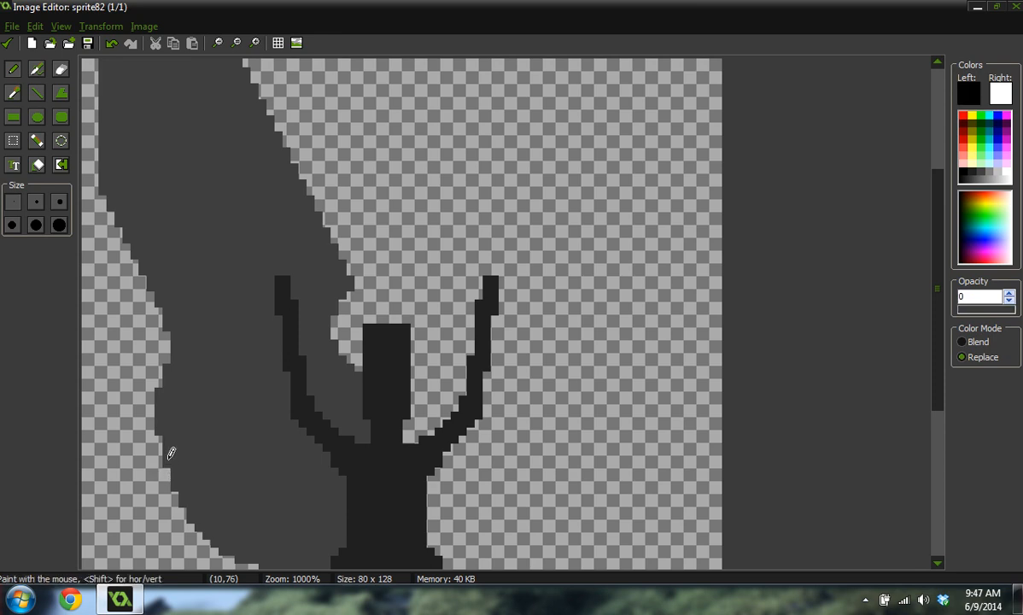
ctrl+scroll(180, 344, down, 7)
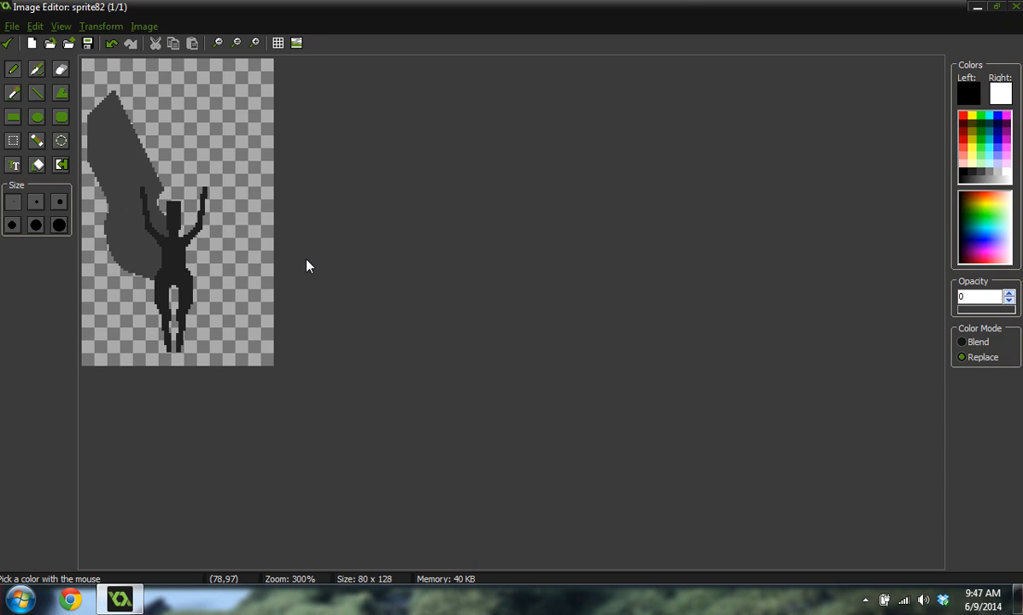
Sample the wing's grey and fill in the uneven pixels at the bend of its outer edge.
ctrl+scroll(98, 207, up, 1)
ctrl+scroll(100, 200, up, 4)
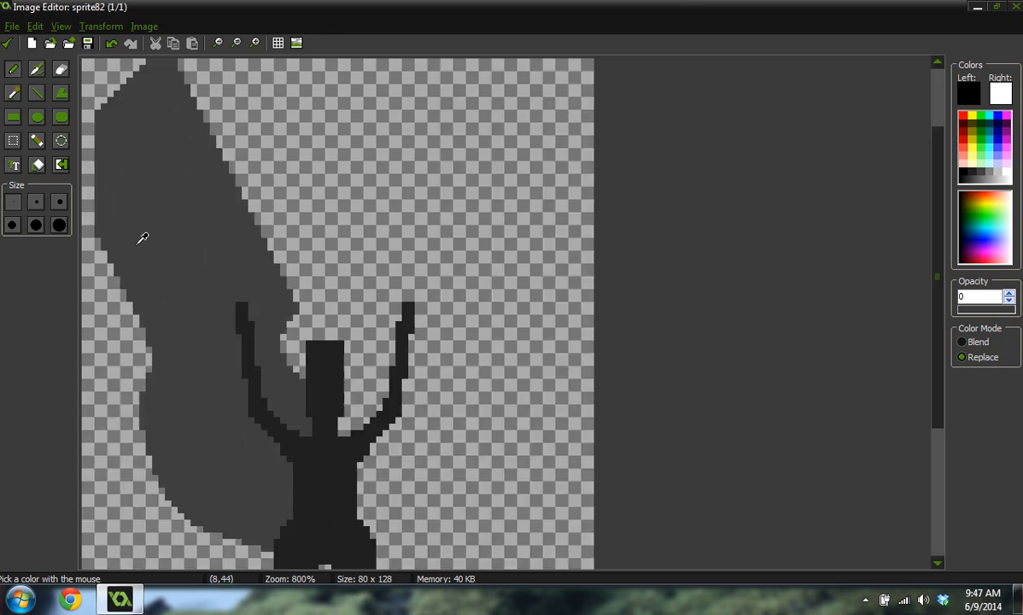
ctrl+click(163, 379)
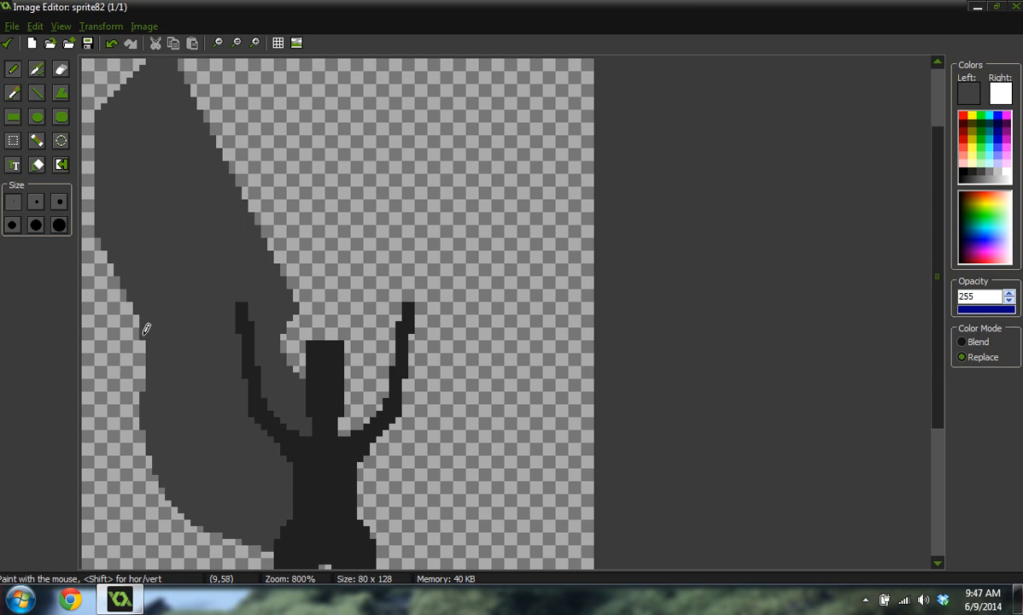
ctrl+scroll(207, 274, down, 3)
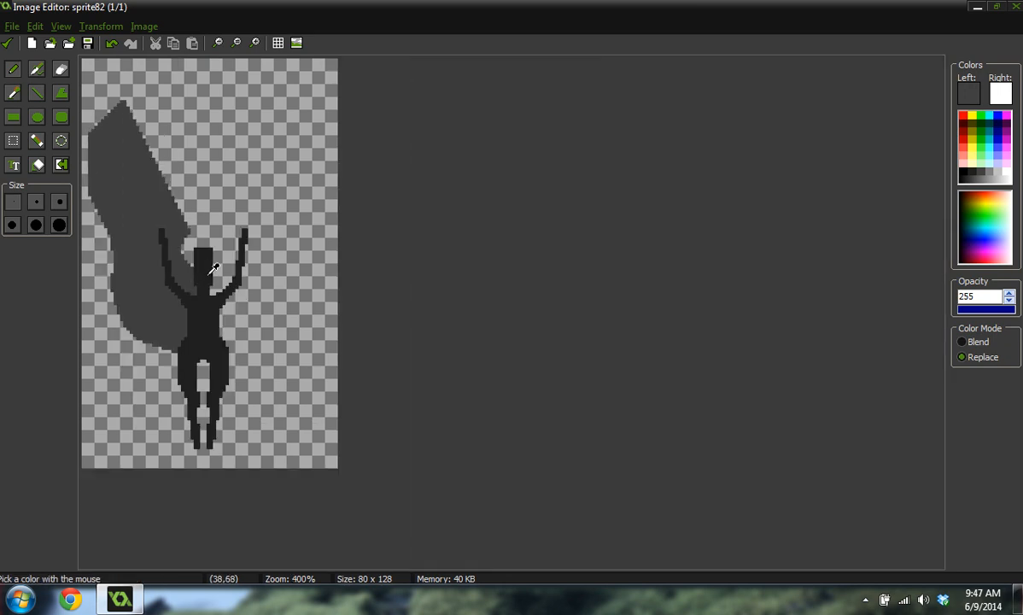
Widen the upper wing's outer edge by one grey pixel column and trim the column's end pixels with the transparent colour.
ctrl+scroll(228, 272, down, 1)
ctrl+scroll(171, 256, up, 2)
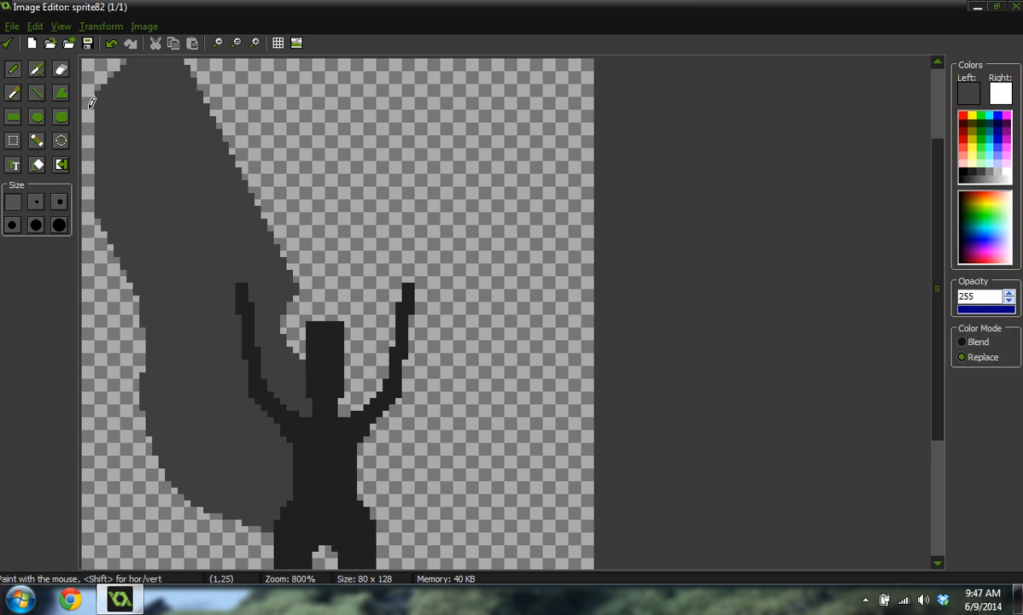
drag(95, 117, 96, 188)
ctrl+click(86, 195)
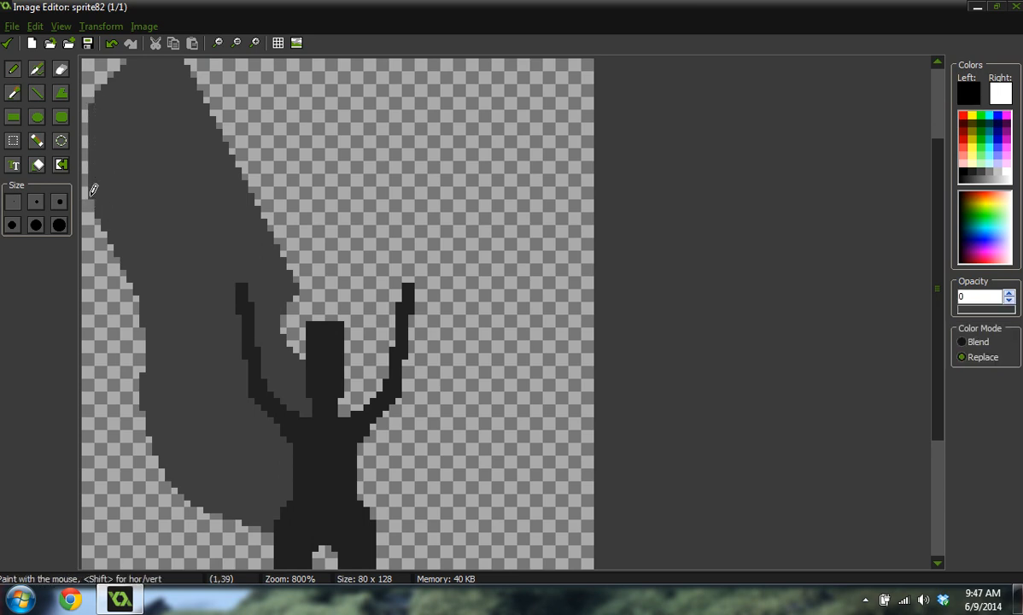
click(91, 195)
click(90, 104)
ctrl+scroll(215, 123, down, 1)
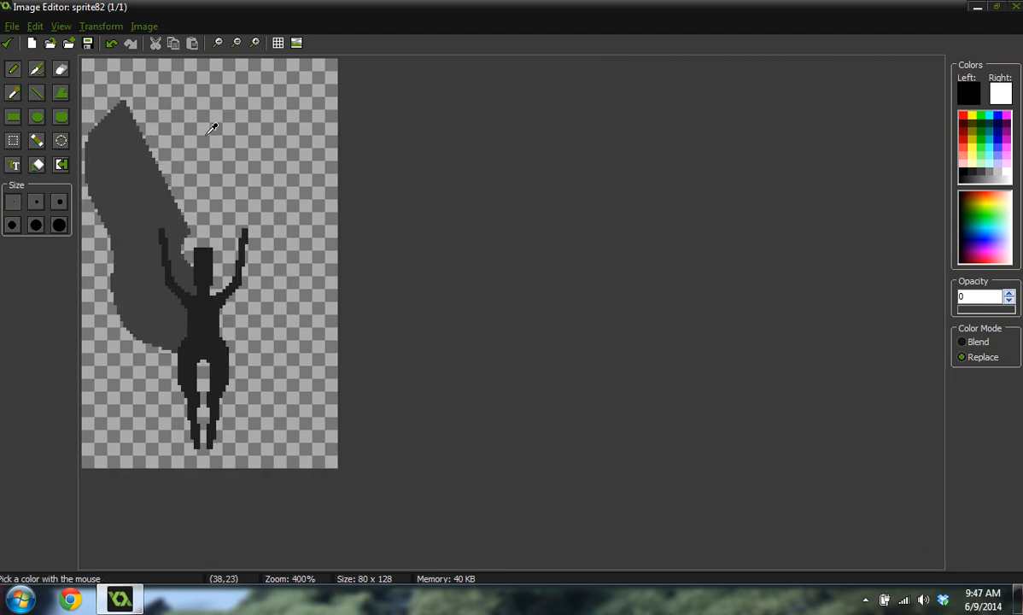
ctrl+scroll(105, 134, up, 1)
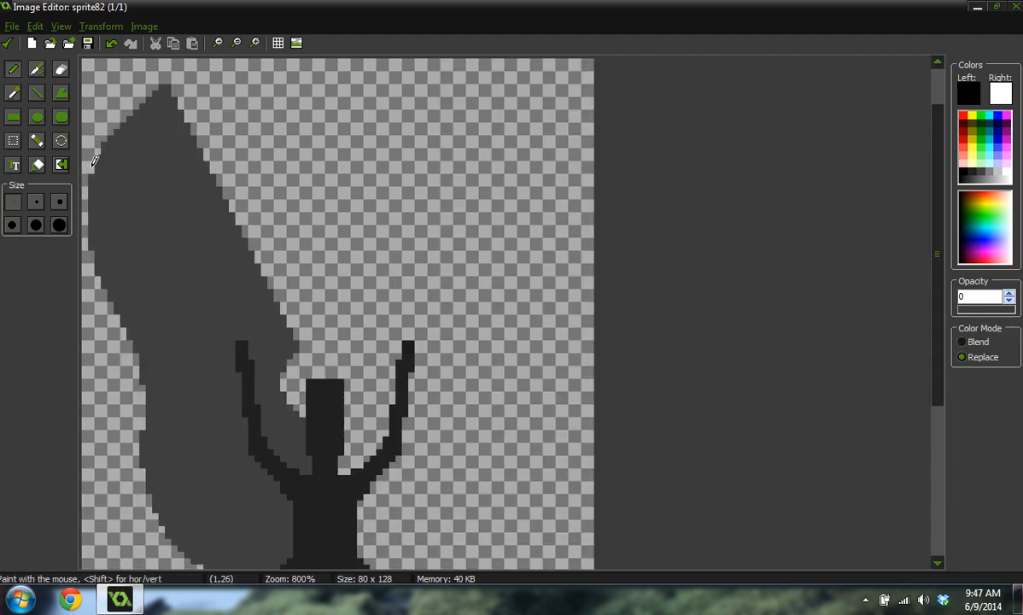
ctrl+scroll(278, 149, down, 2)
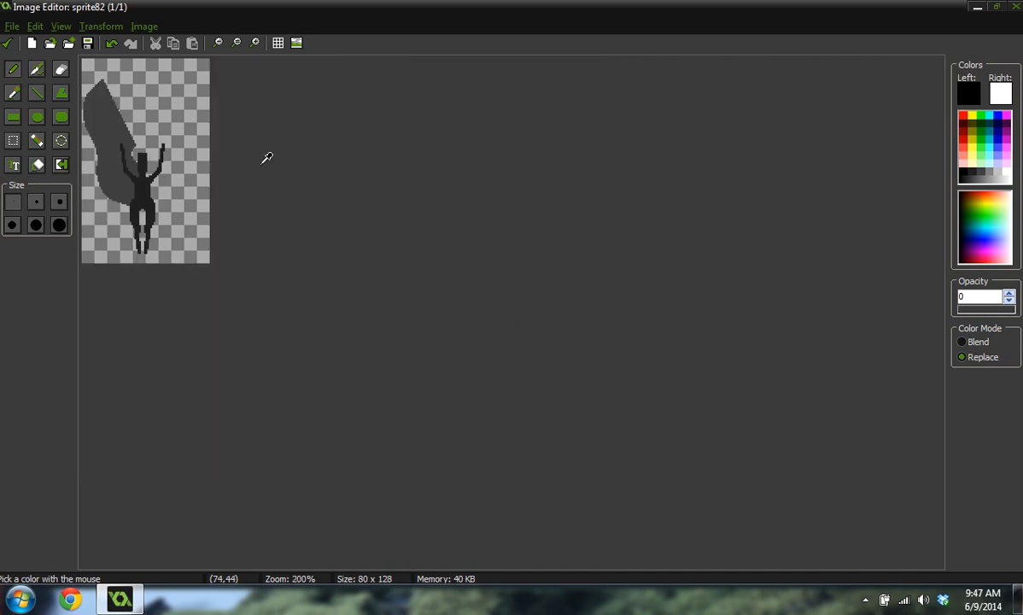
ctrl+scroll(177, 201, up, 3)
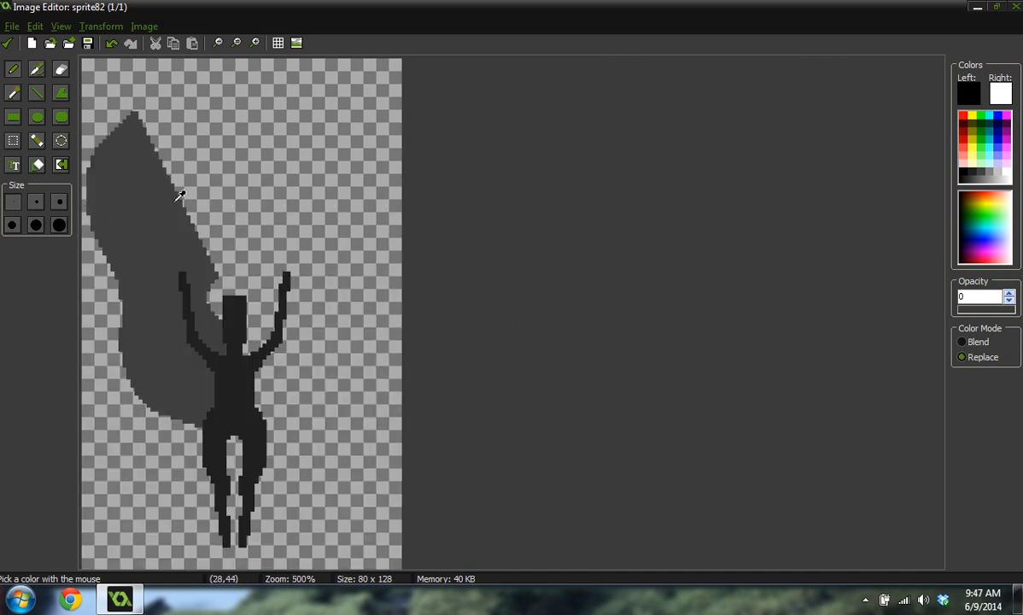
Sample the wing's grey and smooth its inner edge beside the head by filling the corner of the notch.
click(284, 311)
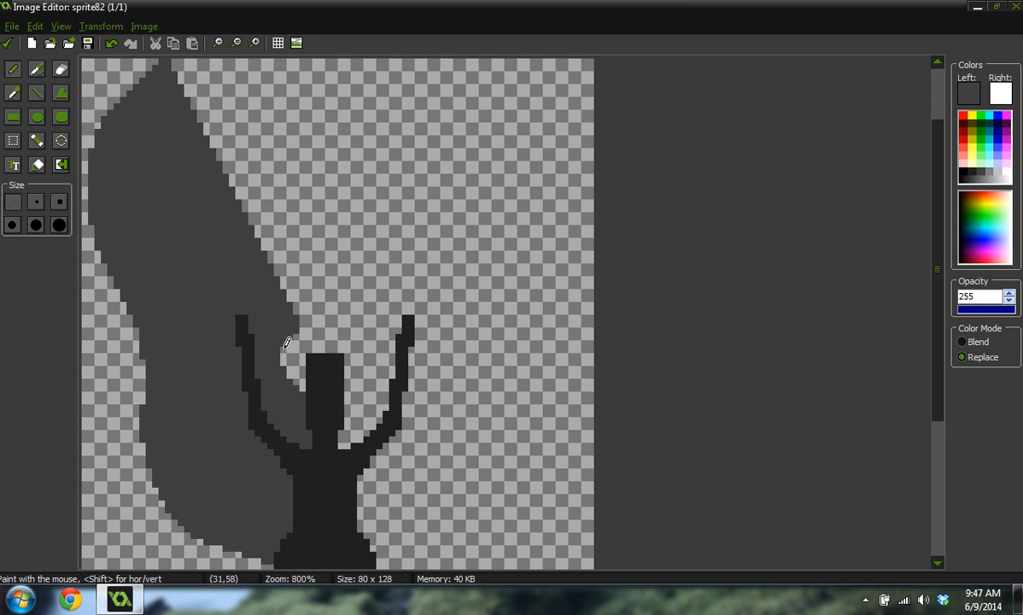
ctrl+scroll(369, 294, down, 2)
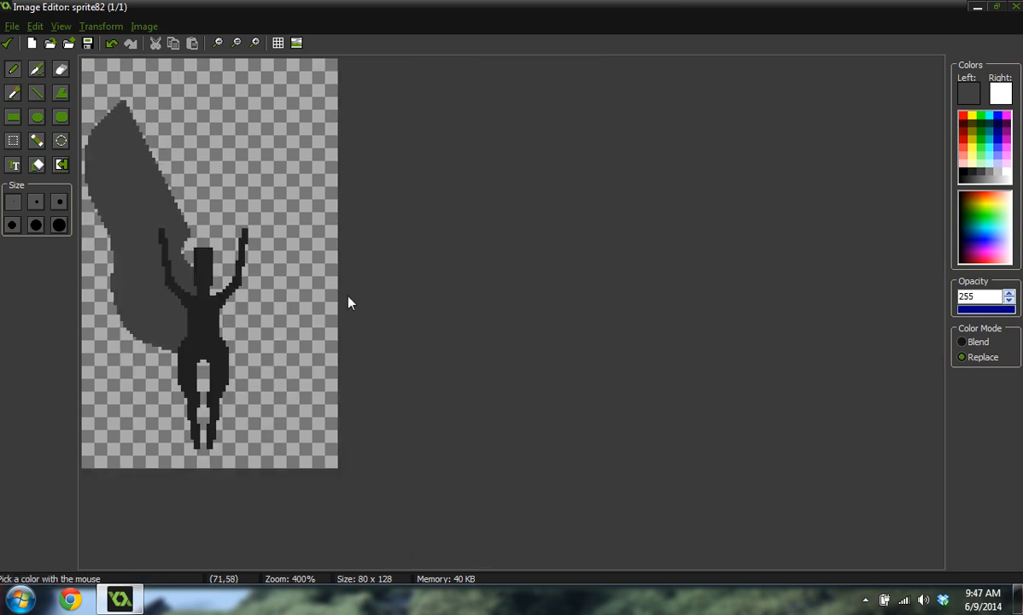
ctrl+scroll(215, 272, up, 1)
ctrl+scroll(218, 266, up, 1)
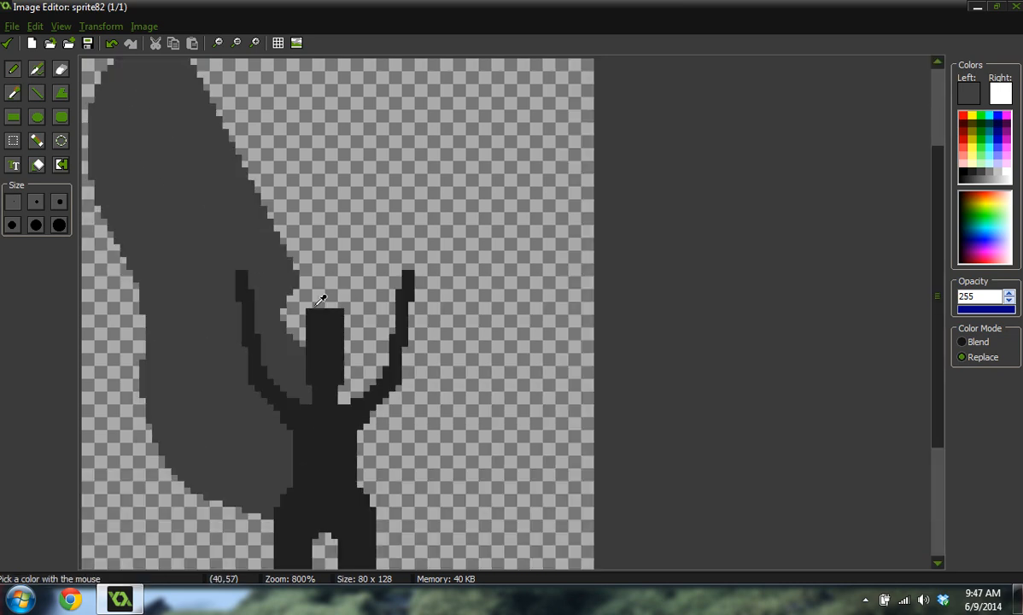
ctrl+scroll(321, 298, up, 1)
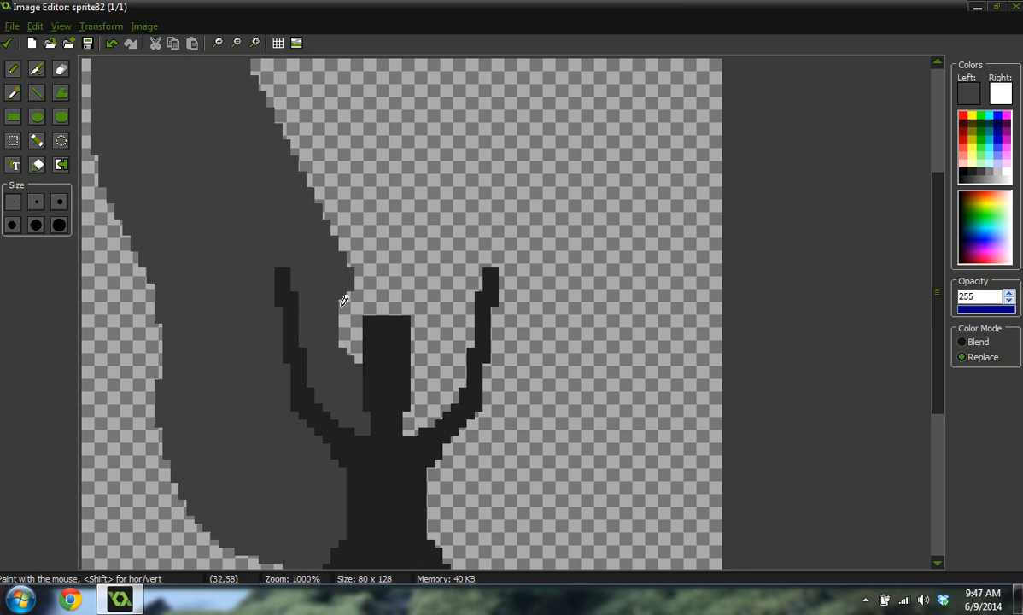
ctrl+scroll(359, 282, down, 2)
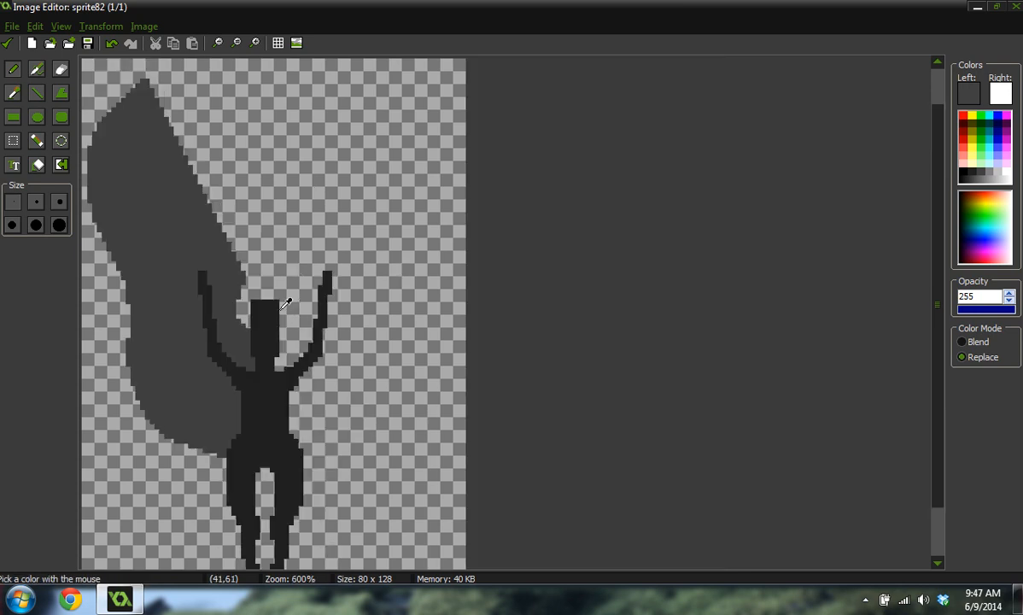
ctrl+scroll(340, 333, up, 2)
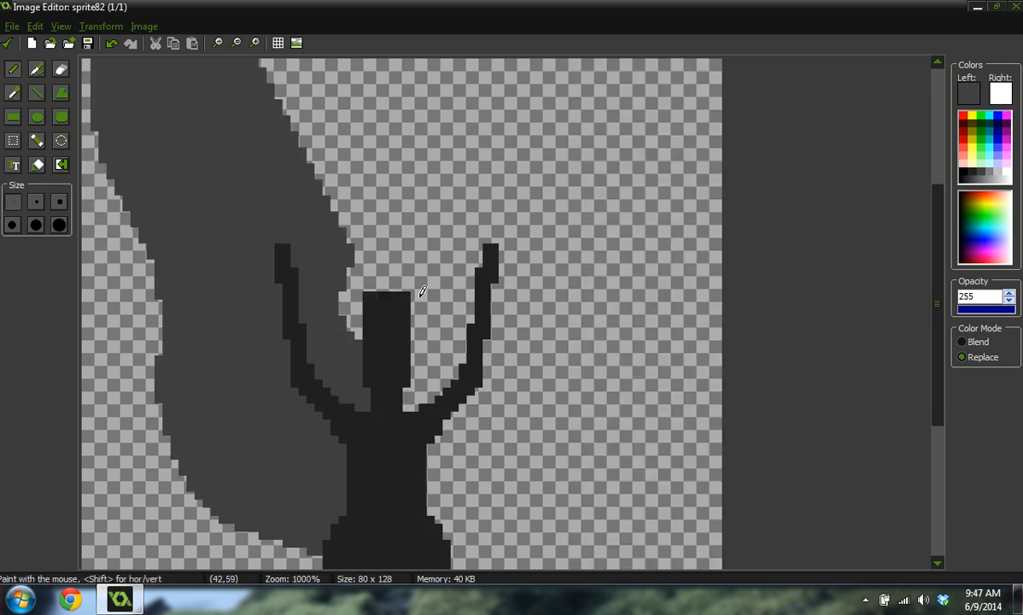
ctrl+scroll(418, 299, down, 3)
ctrl+scroll(412, 306, down, 3)
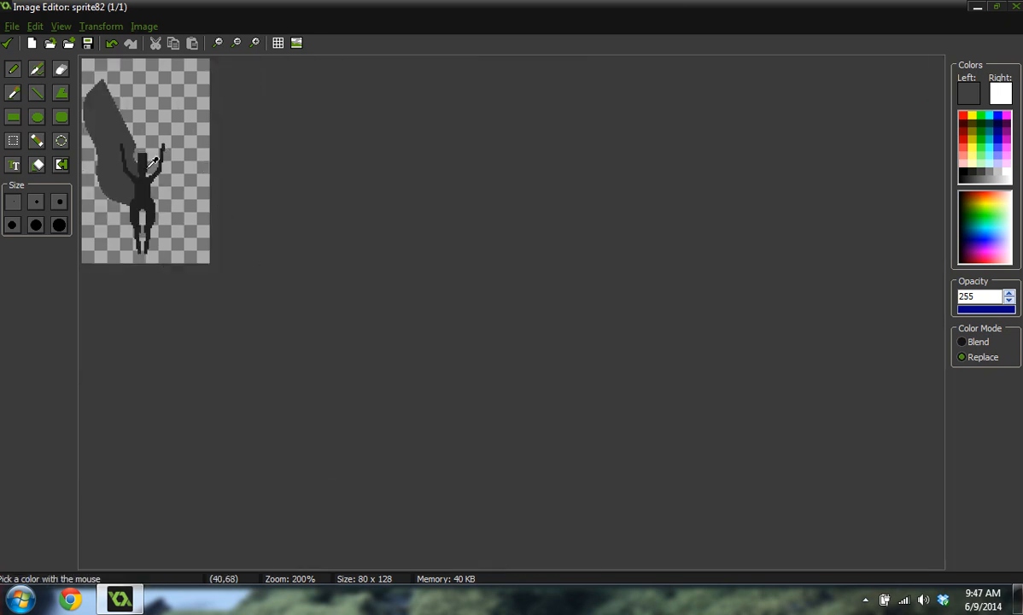
Soften the wing's outer edge just below the bend by erasing the protruding step with the transparent colour.
ctrl+scroll(153, 159, up, 2)
ctrl+scroll(162, 314, up, 2)
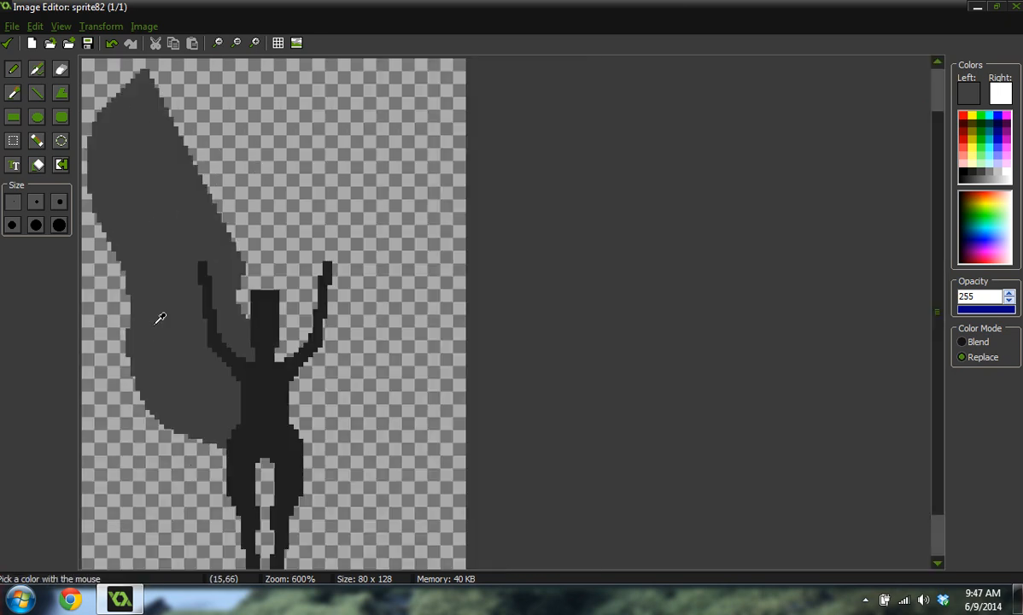
ctrl+scroll(156, 332, up, 2)
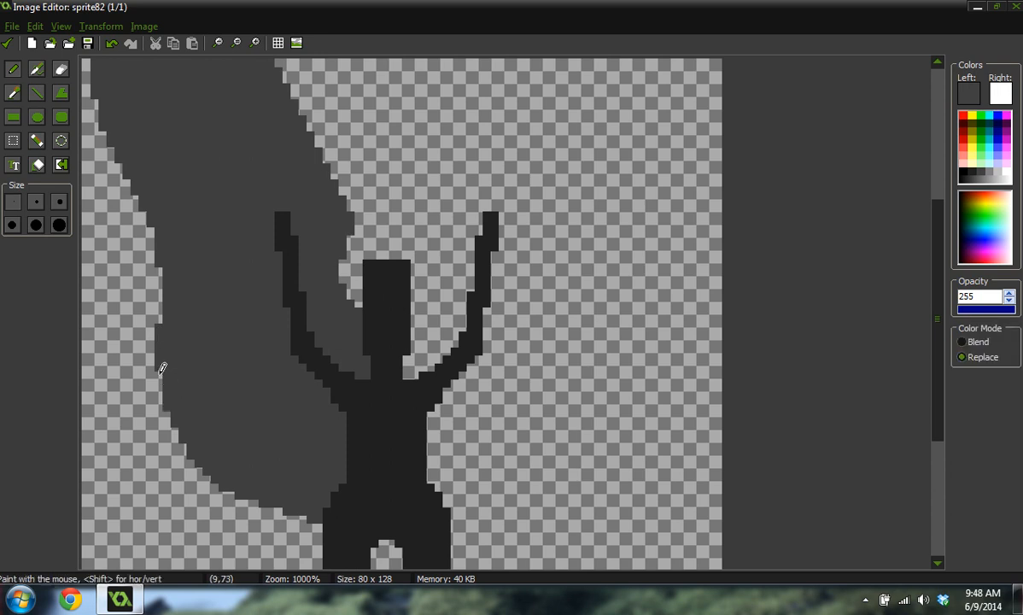
ctrl+scroll(205, 299, down, 4)
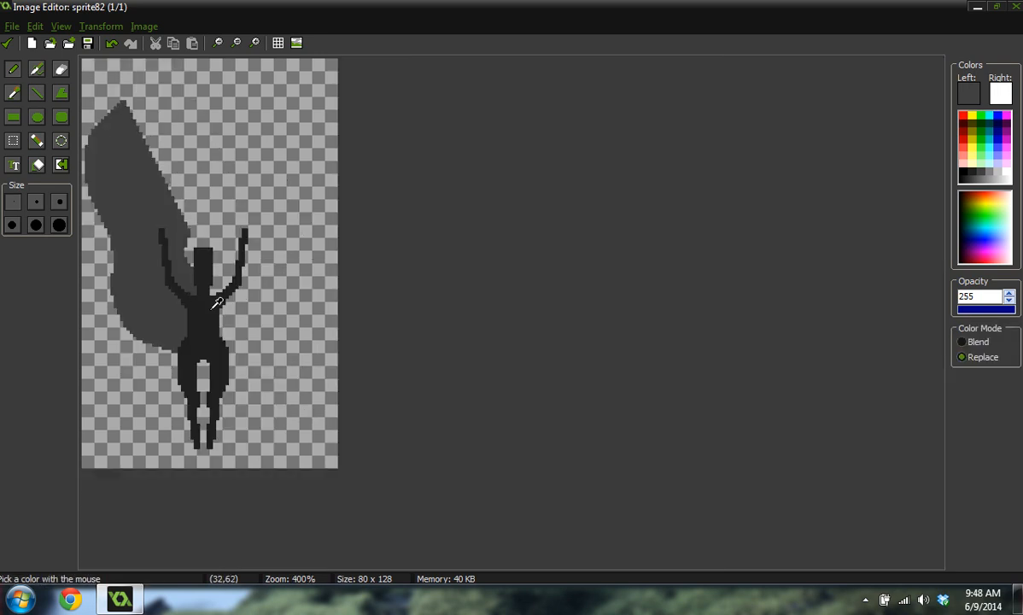
ctrl+scroll(119, 273, up, 4)
ctrl+click(155, 346)
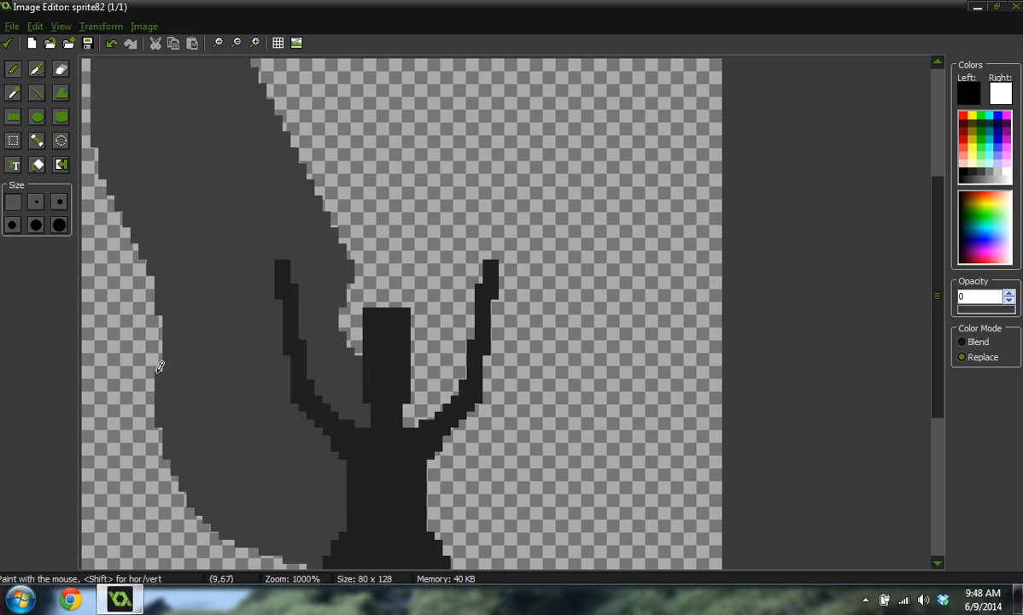
ctrl+scroll(235, 295, down, 4)
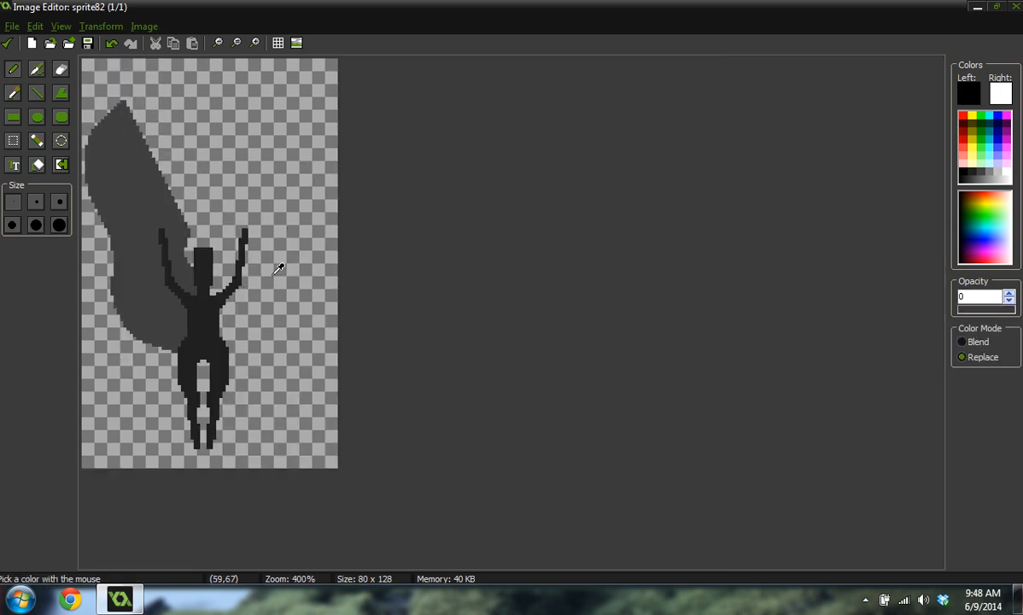
Copy the sprite's winged half up to the body's centre line and mirror the whole image horizontally.
click(13, 140)
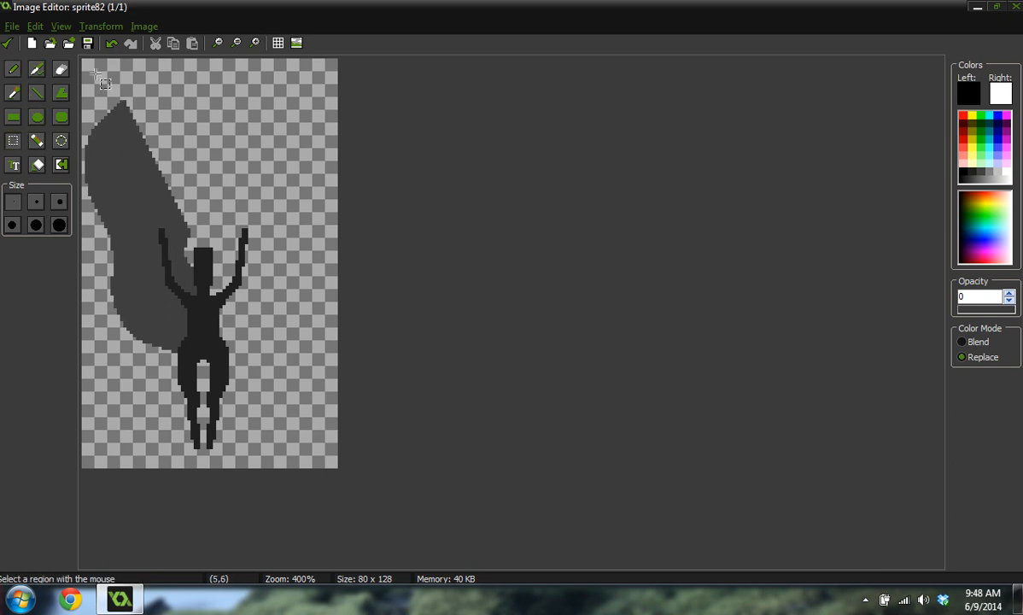
drag(83, 60, 201, 468)
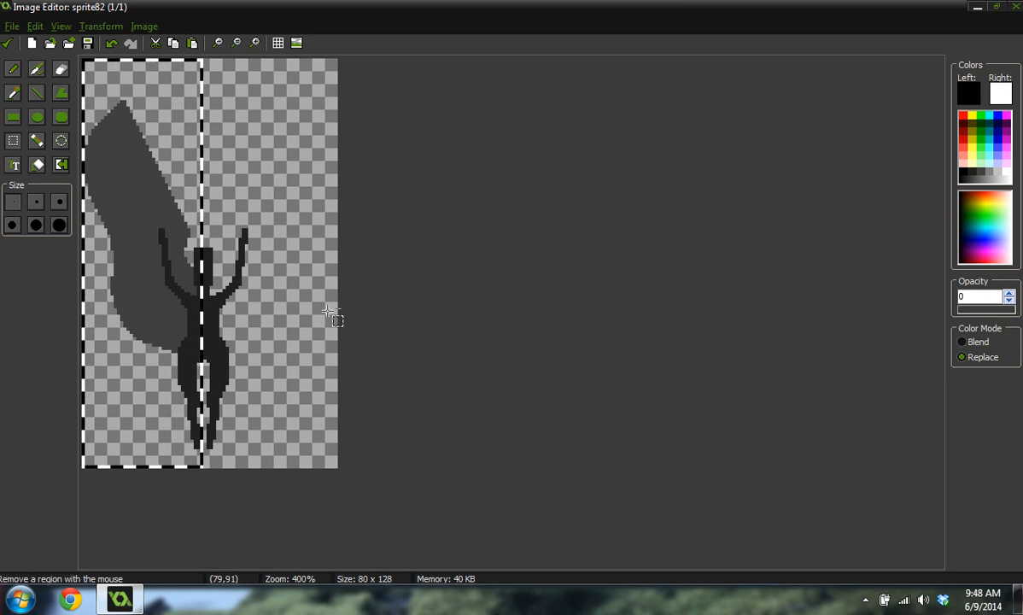
click(103, 27)
click(105, 61)
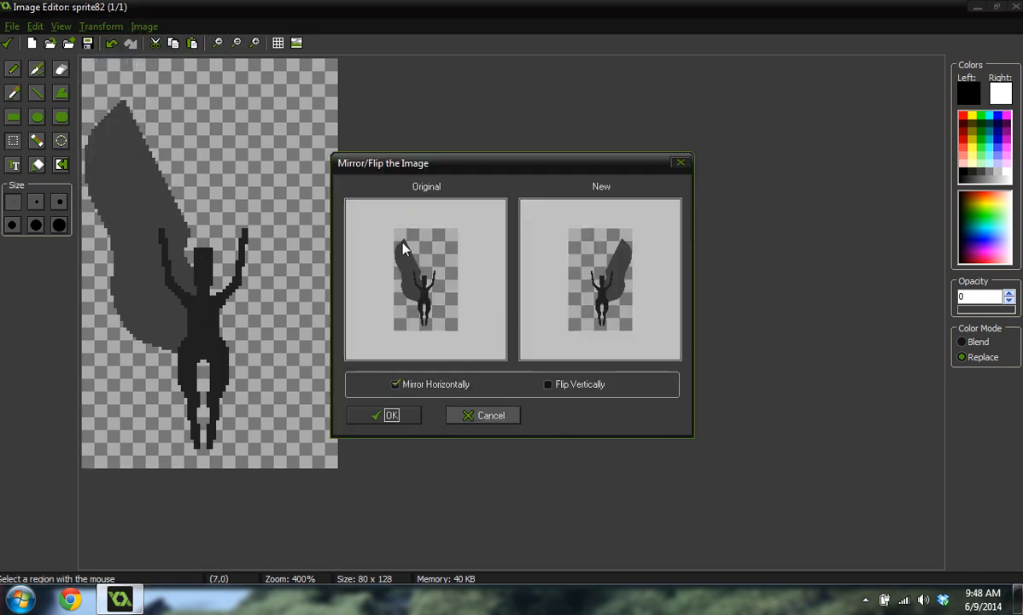
click(391, 416)
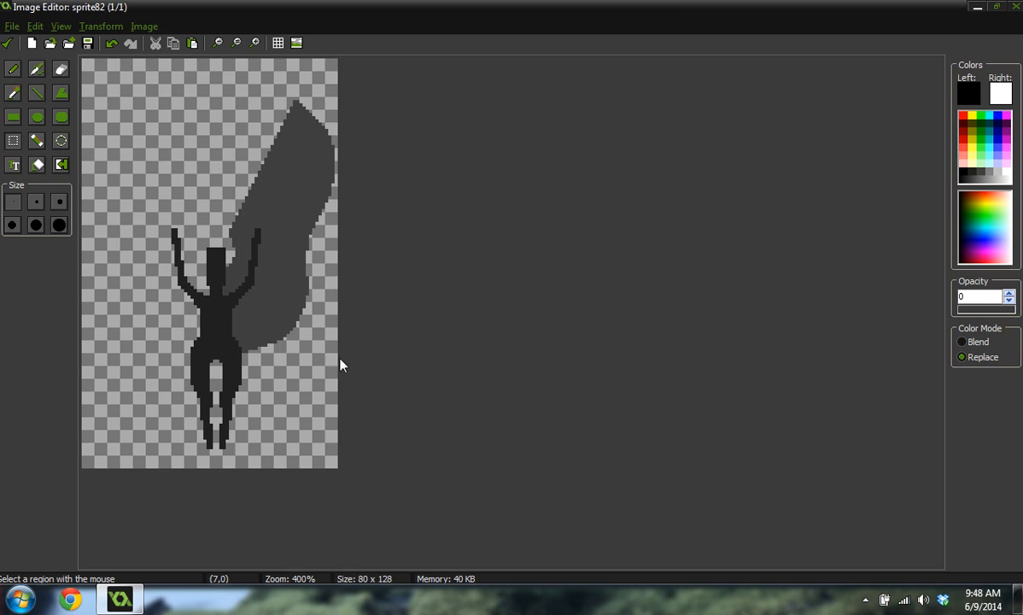
Paste the copied winged half and align it with the mirrored body so the figure has a matching pair of wings.
key(ctrl+v)
drag(142, 213, 158, 264)
drag(137, 224, 158, 266)
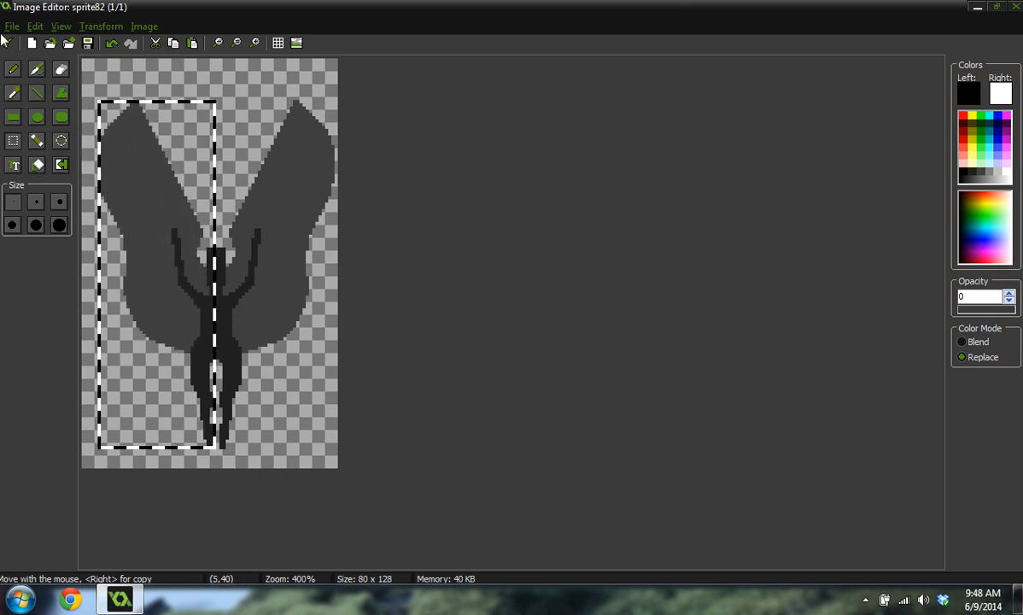
Select the whole winged figure, shift it about 2 pixels left to centre it, and return to the pencil.
click(14, 142)
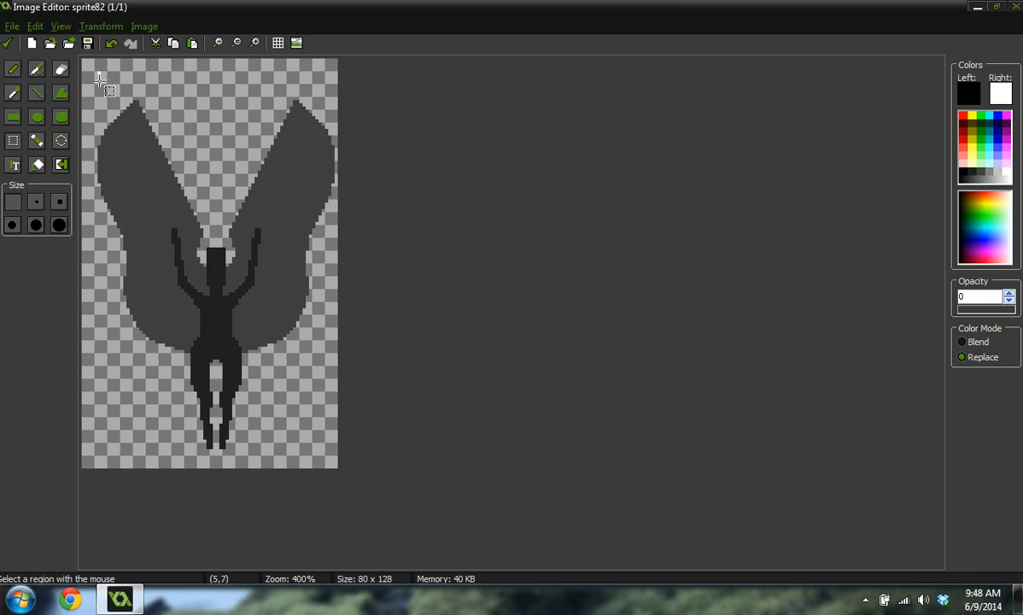
drag(98, 82, 331, 483)
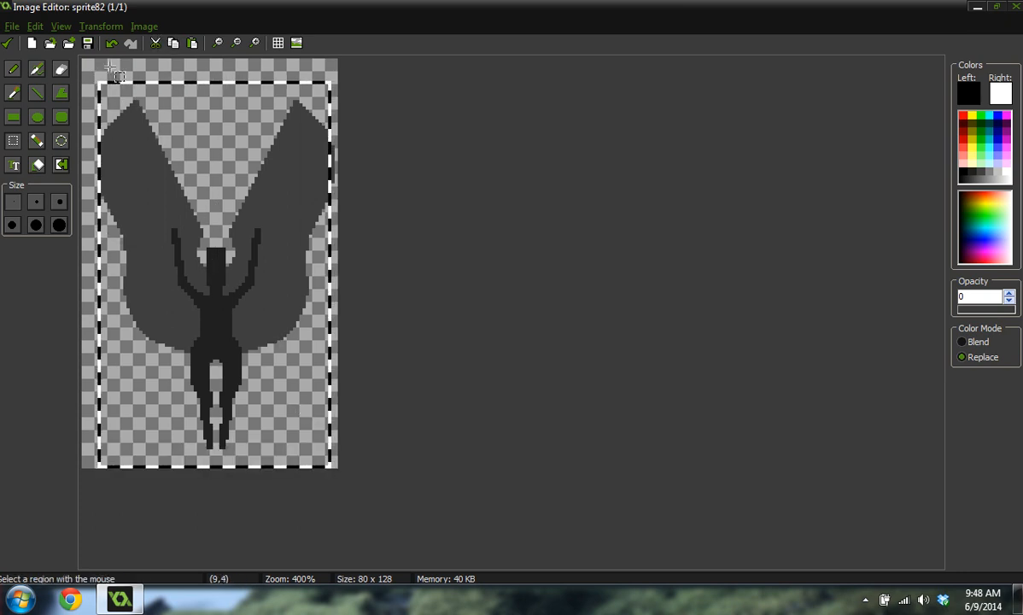
drag(97, 74, 349, 463)
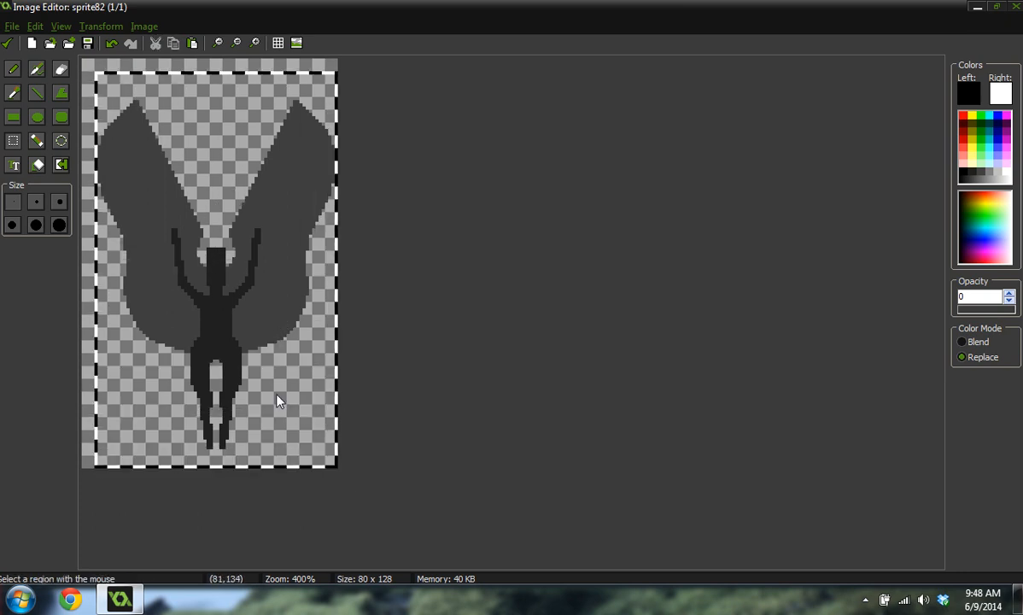
drag(210, 265, 204, 266)
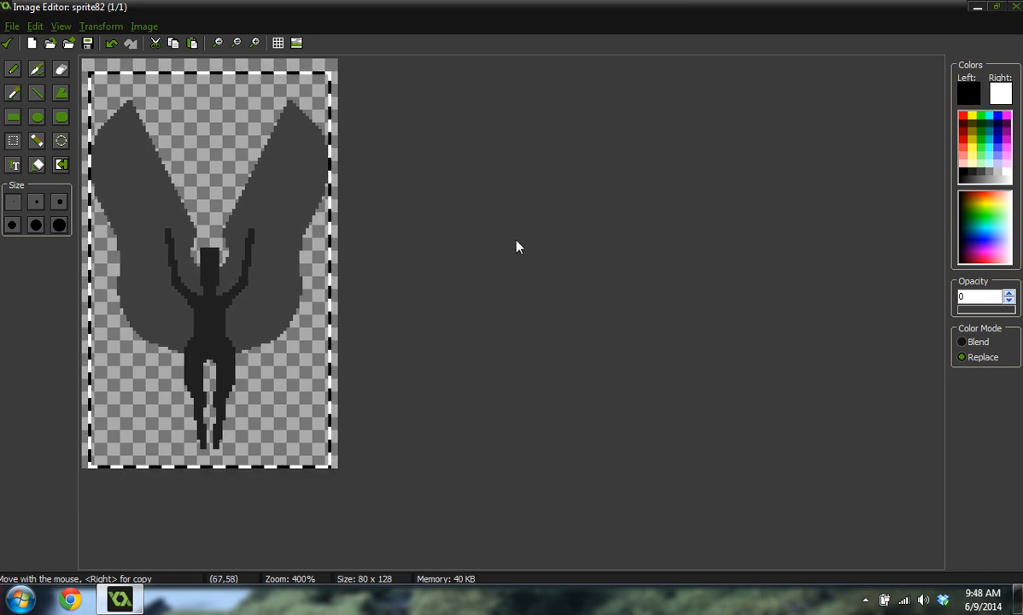
scroll(358, 304, down, 3)
scroll(338, 299, up, 4)
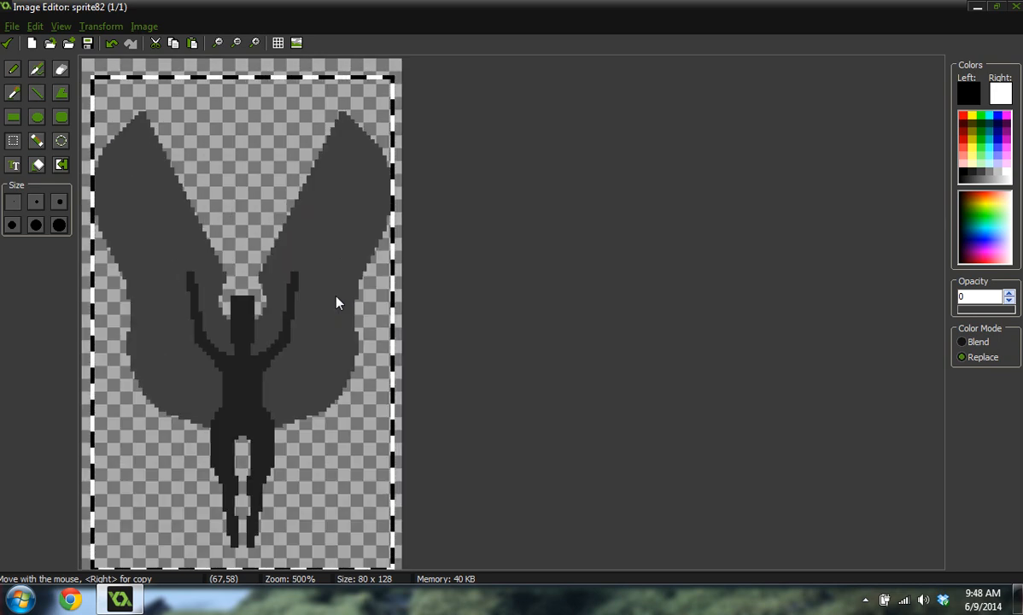
click(12, 69)
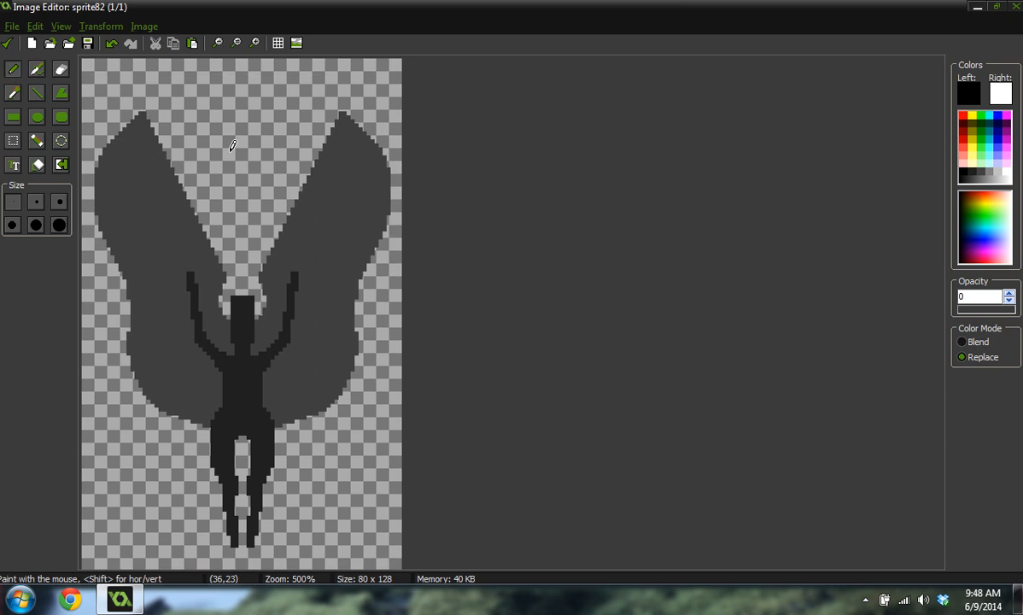
ctrl+scroll(286, 348, down, 3)
ctrl+scroll(173, 293, up, 3)
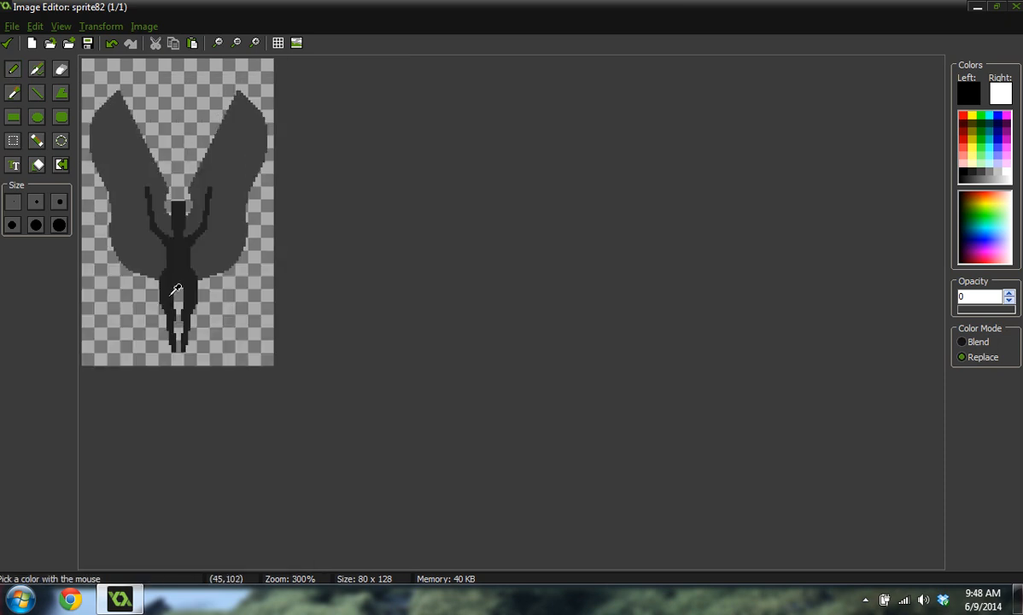
ctrl+scroll(218, 311, up, 3)
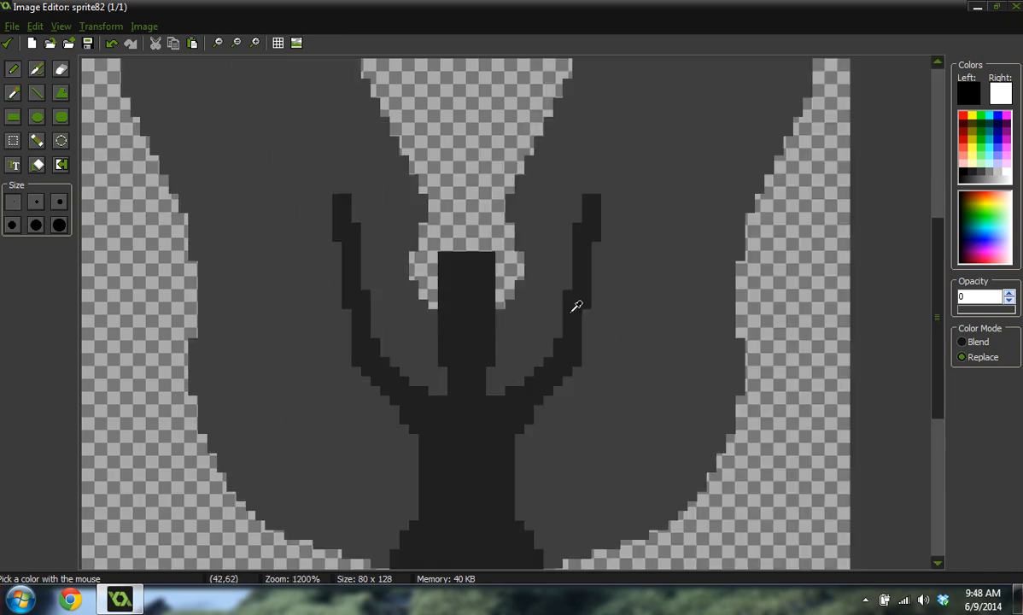
ctrl+scroll(590, 297, up, 1)
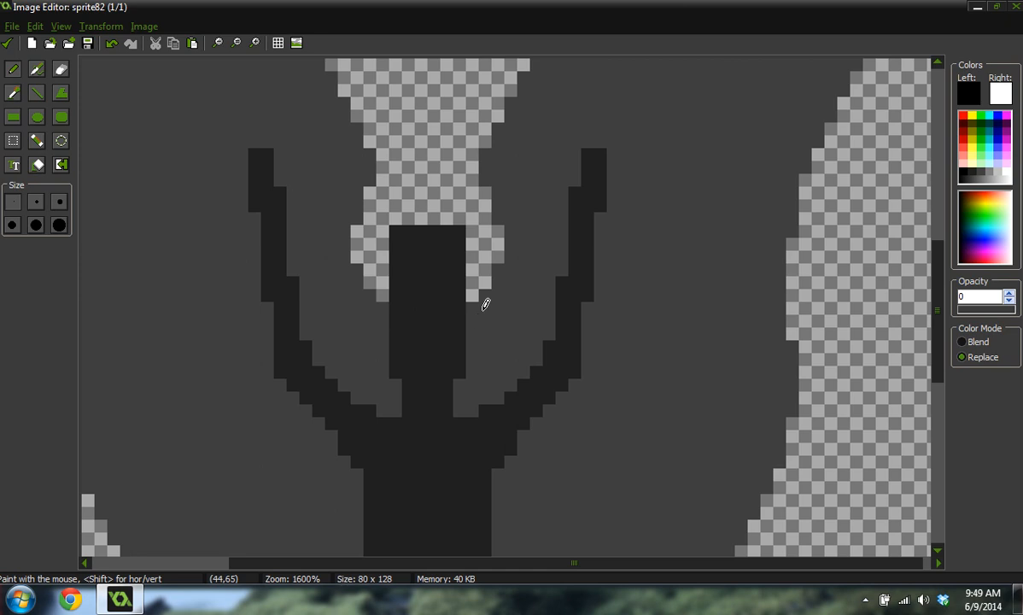
Paint two white 2 × 2 pixel eyes on the head at opacity 255, undoing the stray transparent stroke first.
mouse_move(409, 304)
mouse_down()
mouse_move(407, 319)
mouse_move(416, 304)
mouse_up()
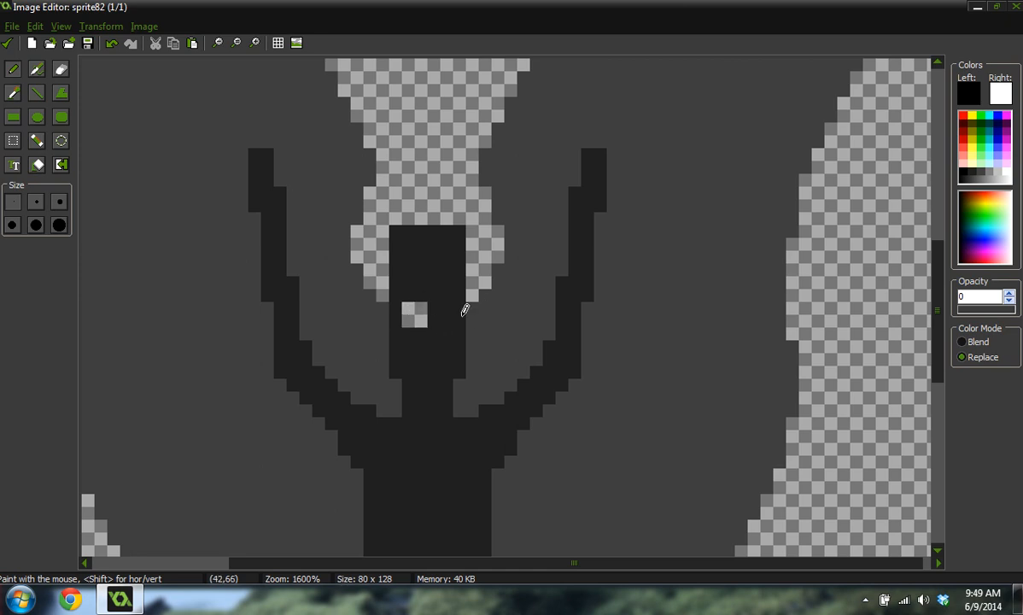
key(ctrl+z)
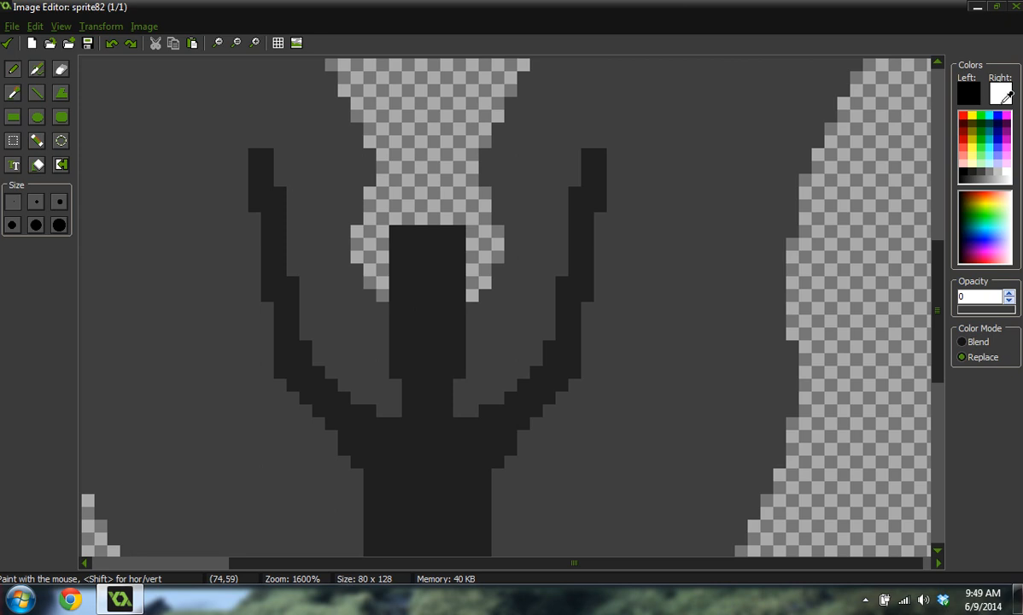
click(1008, 174)
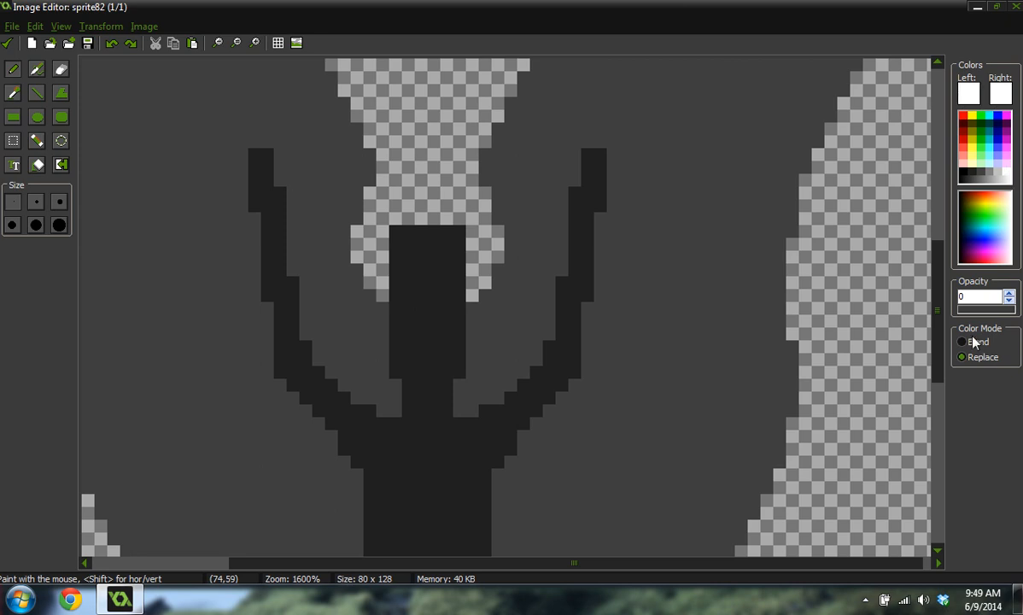
drag(982, 309, 1016, 309)
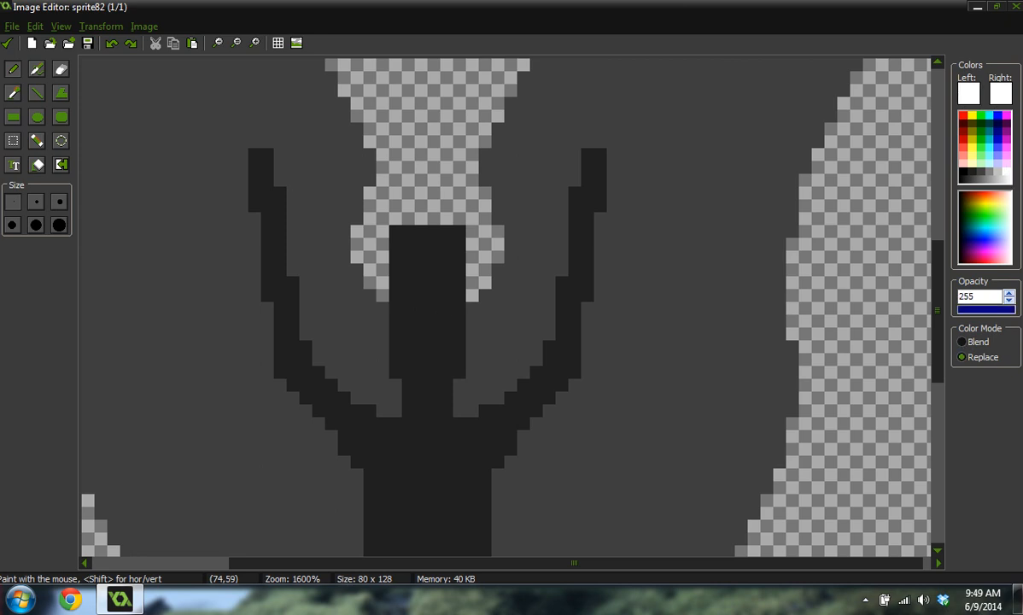
click(405, 299)
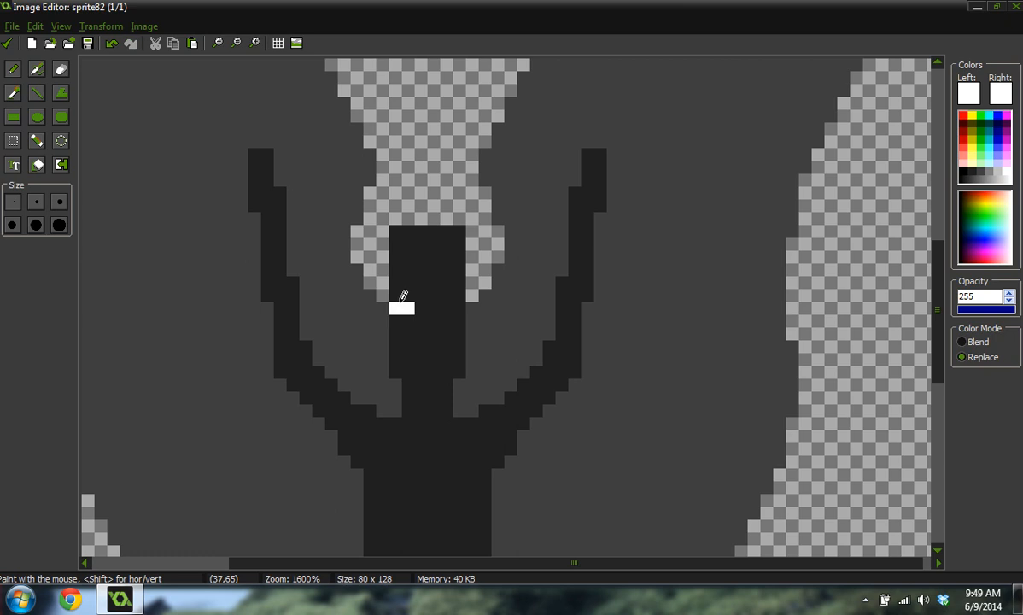
click(453, 299)
scroll(457, 274, down, 2)
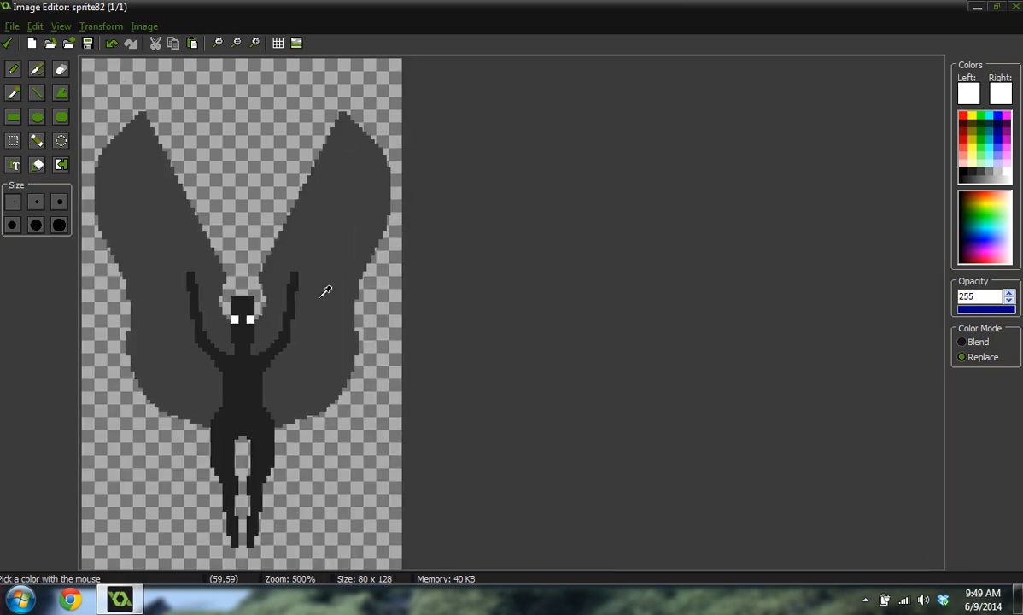
Widen the head by one pixel on each side around the forehead and eyes, using the body's dark colour.
scroll(383, 309, up, 2)
scroll(585, 283, up, 2)
click(512, 252)
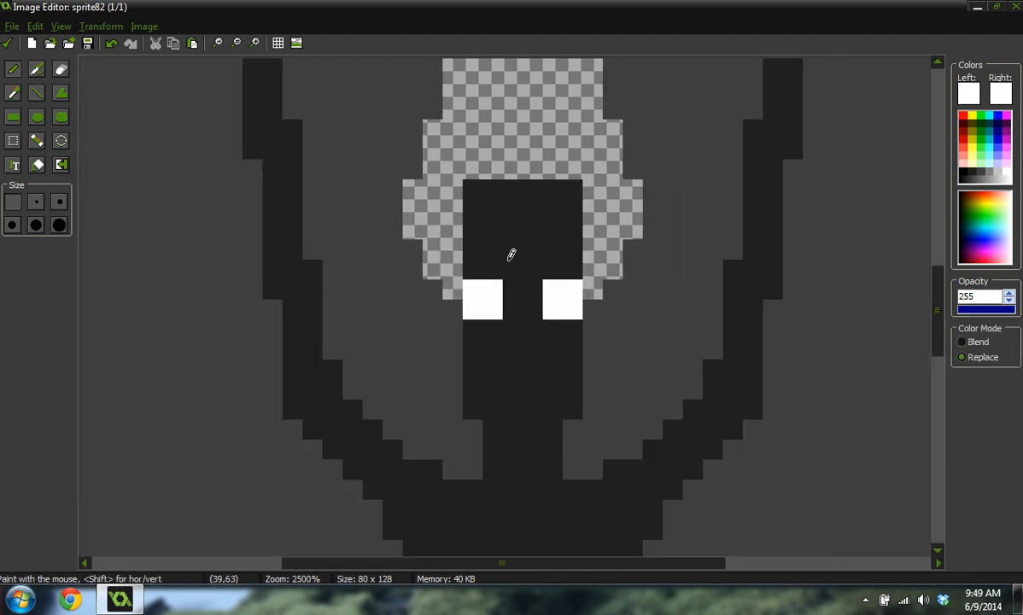
click(454, 267)
click(455, 245)
click(456, 233)
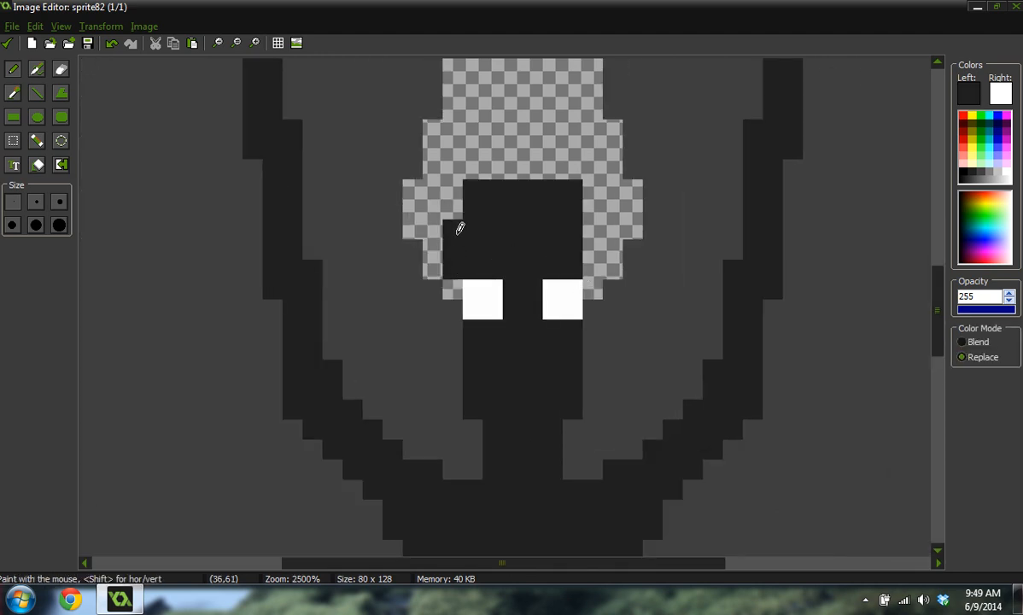
drag(592, 266, 589, 220)
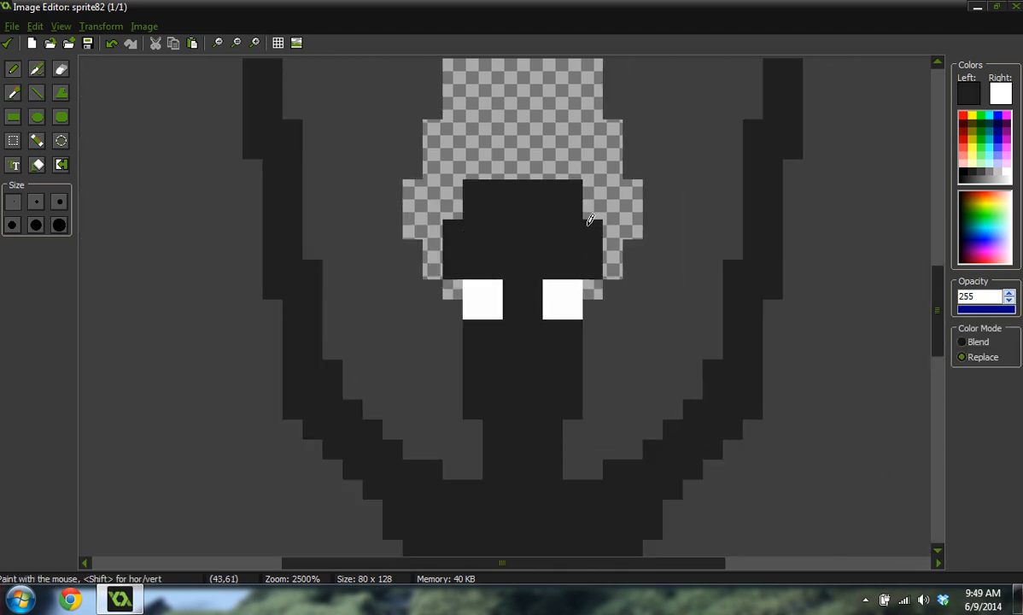
drag(454, 286, 456, 307)
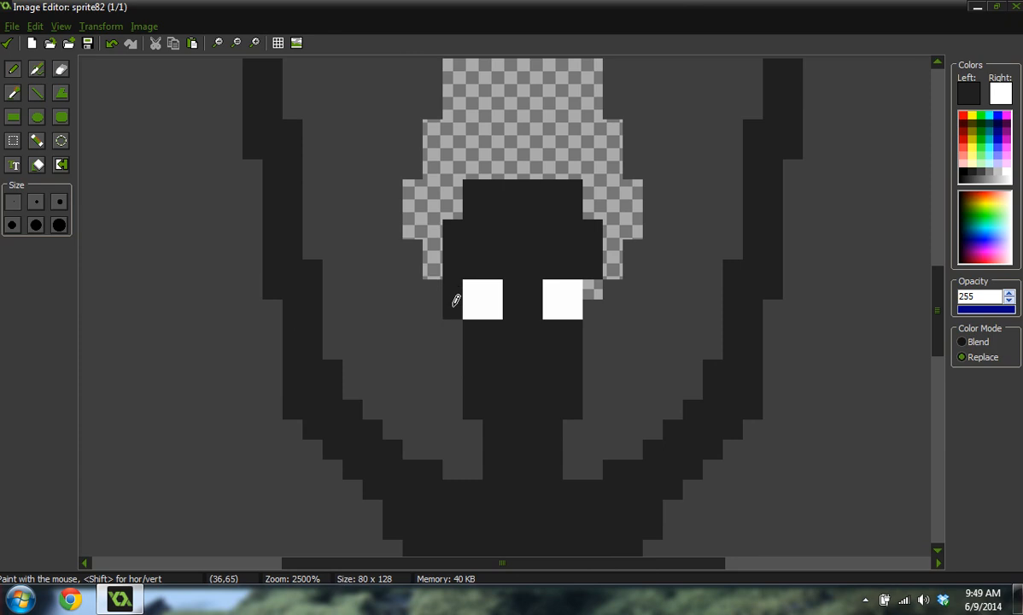
click(594, 288)
Examine the figure's head, raised arms, shoulders and torso, both close up and as a whole sprite.
ctrl+scroll(598, 290, down, 3)
ctrl+scroll(512, 303, up, 3)
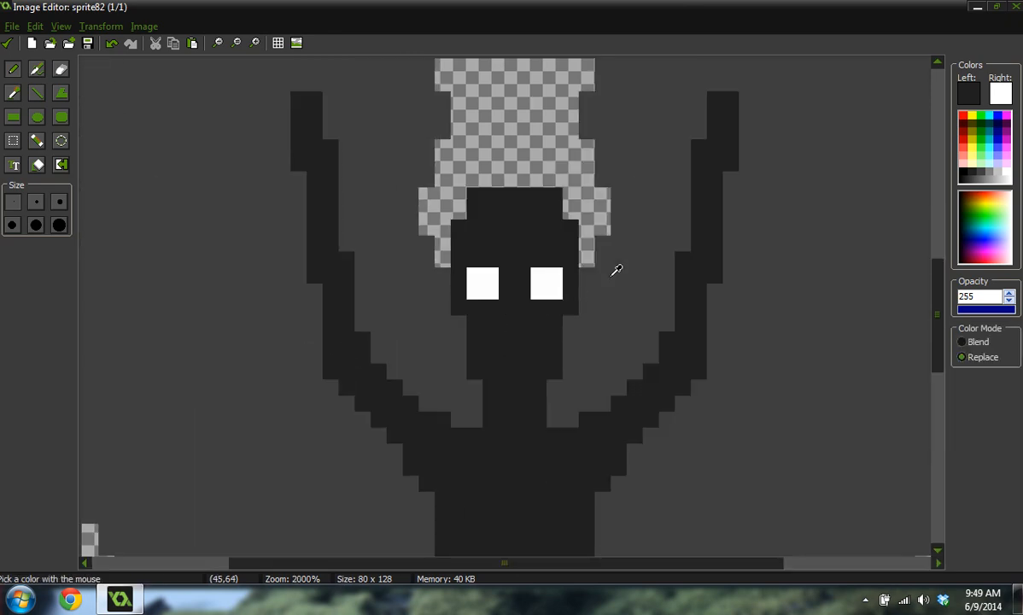
ctrl+scroll(600, 284, down, 5)
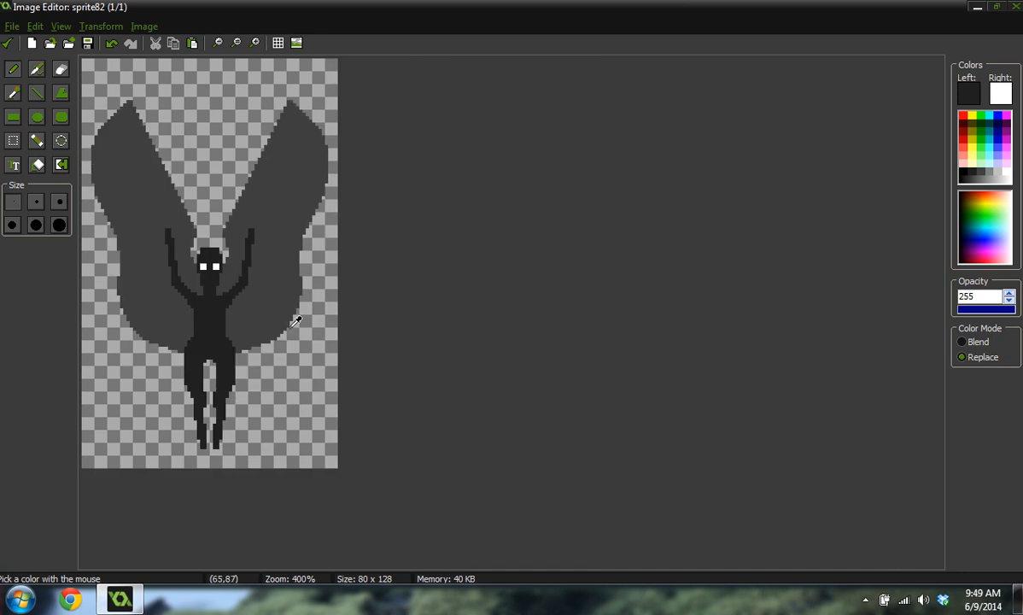
ctrl+scroll(228, 322, up, 5)
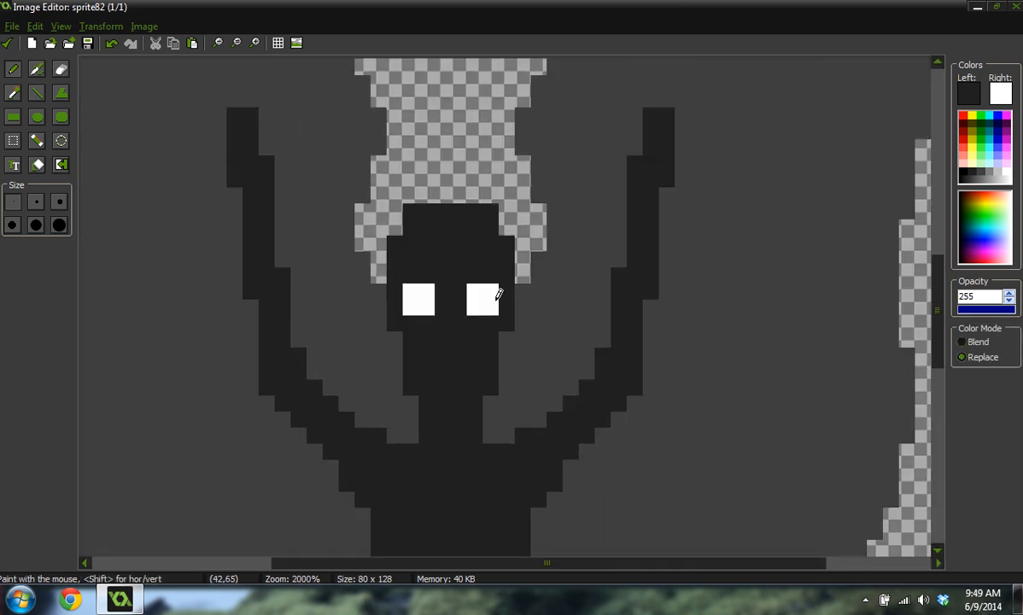
ctrl+scroll(528, 393, down, 2)
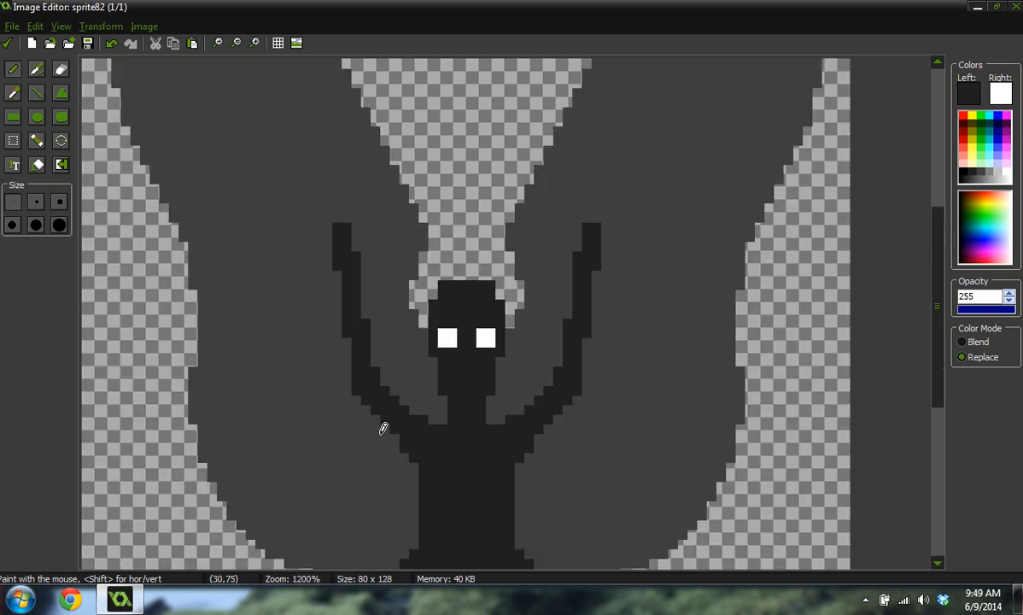
ctrl+scroll(442, 410, up, 1)
ctrl+scroll(507, 386, up, 1)
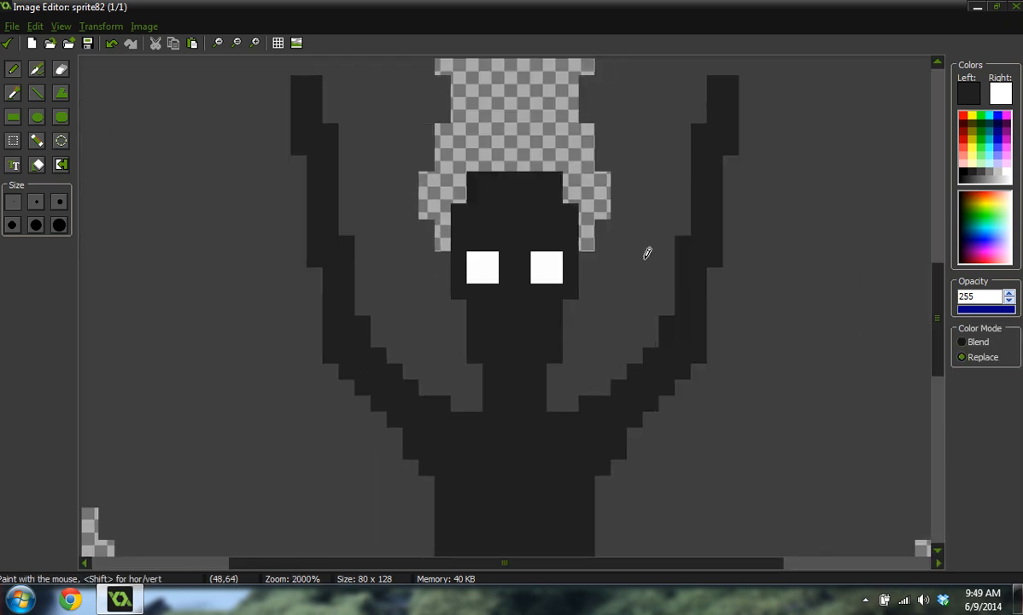
ctrl+scroll(647, 253, down, 4)
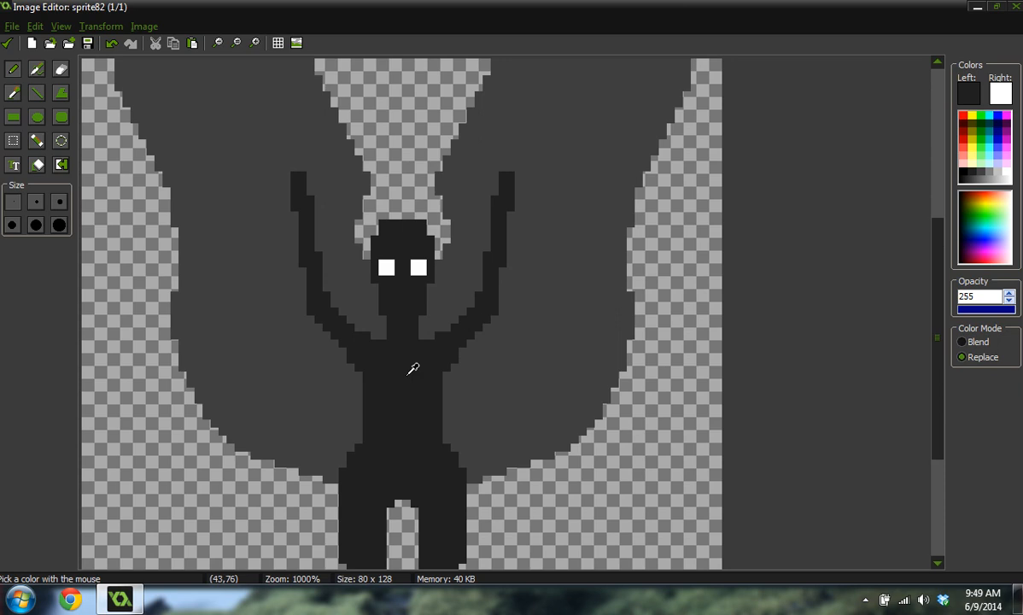
ctrl+scroll(262, 413, up, 2)
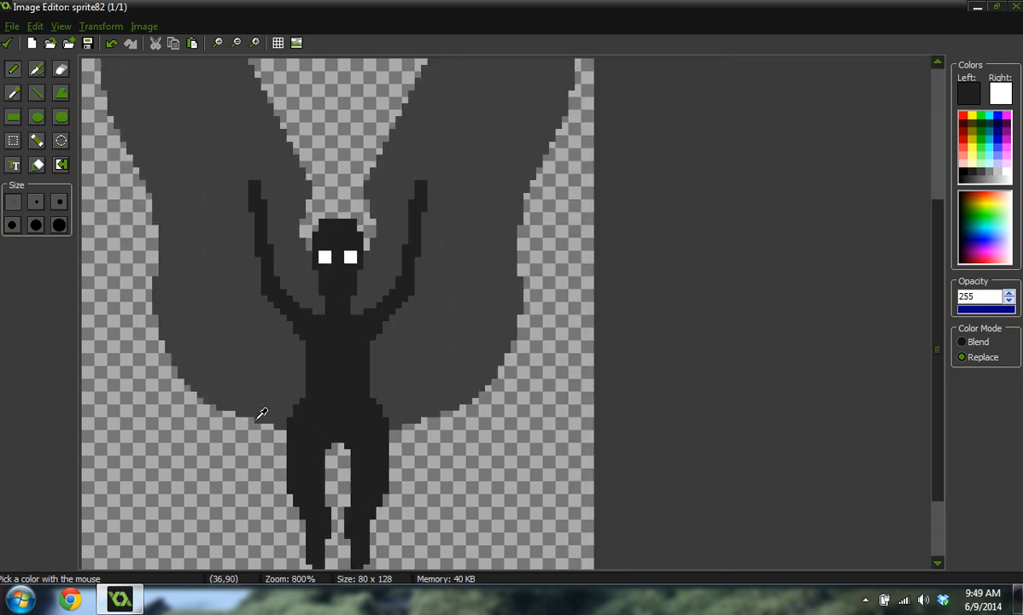
ctrl+scroll(422, 265, down, 1)
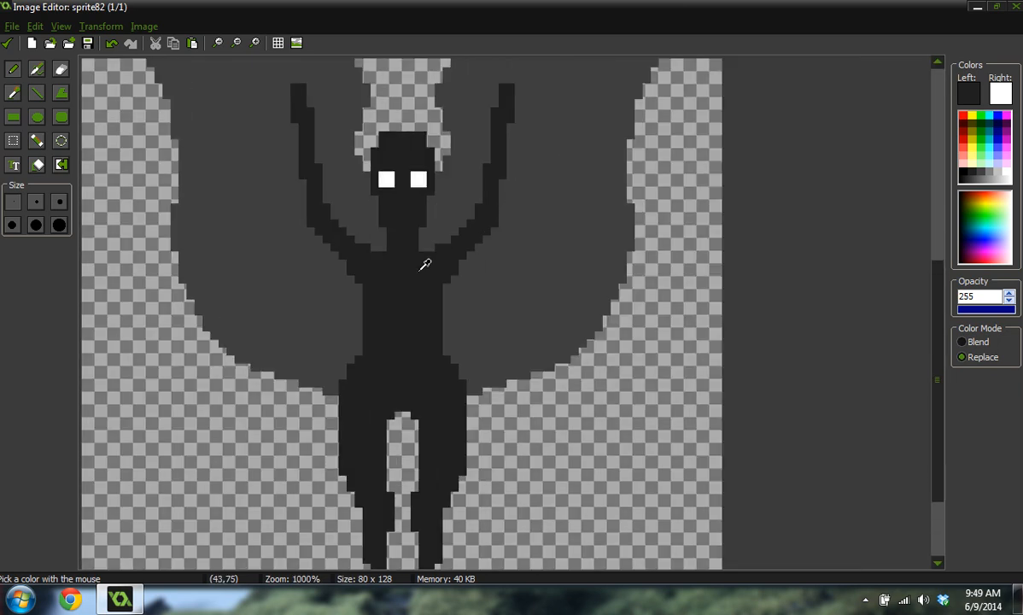
ctrl+scroll(431, 241, up, 3)
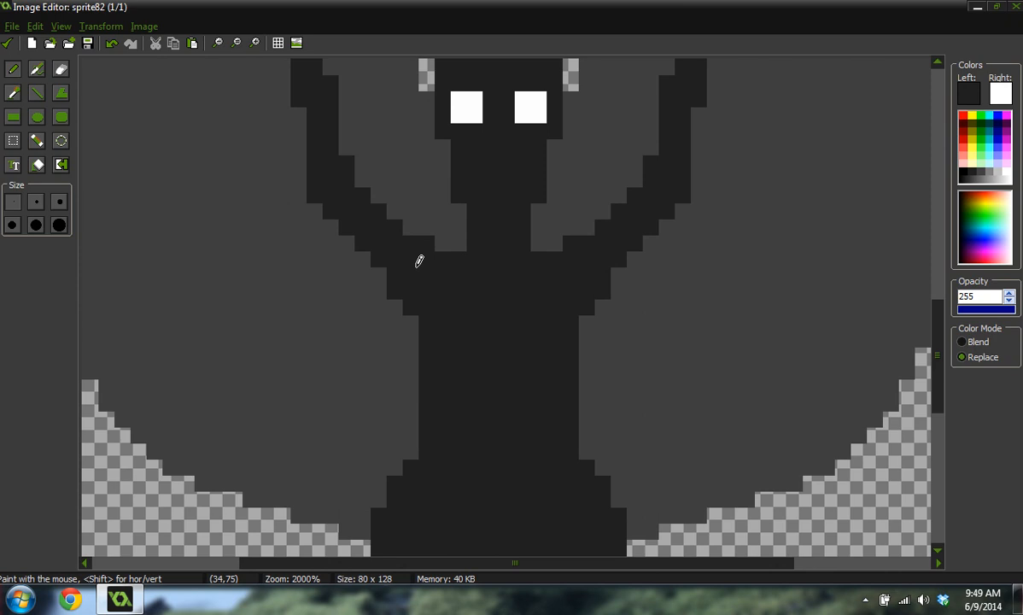
ctrl+scroll(418, 259, down, 1)
ctrl+scroll(401, 263, up, 1)
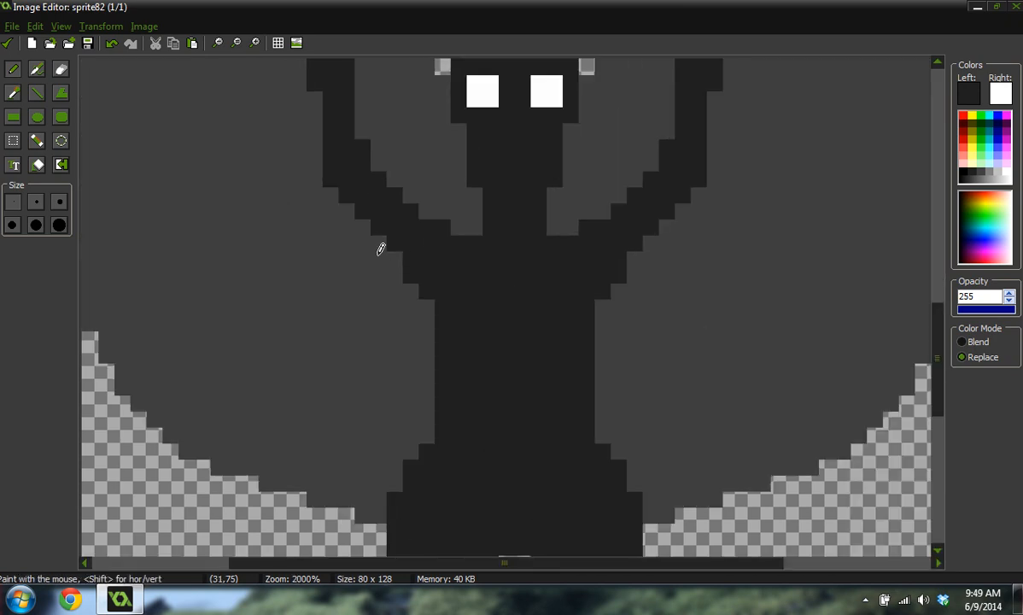
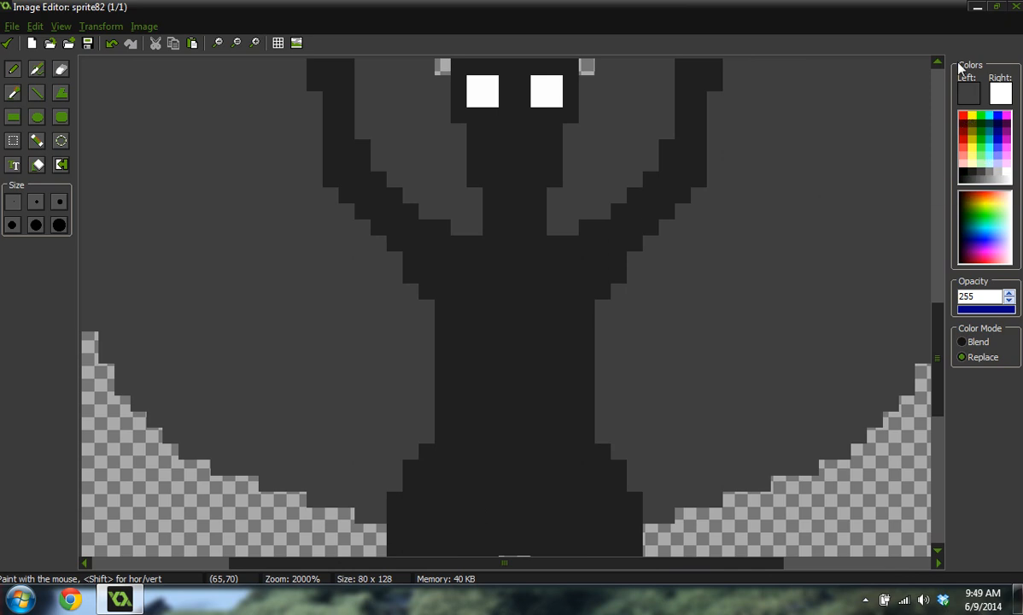
Fill out the upper torso by one pixel on each side just below the shoulders, using the body's dark colour.
ctrl+scroll(719, 201, down, 3)
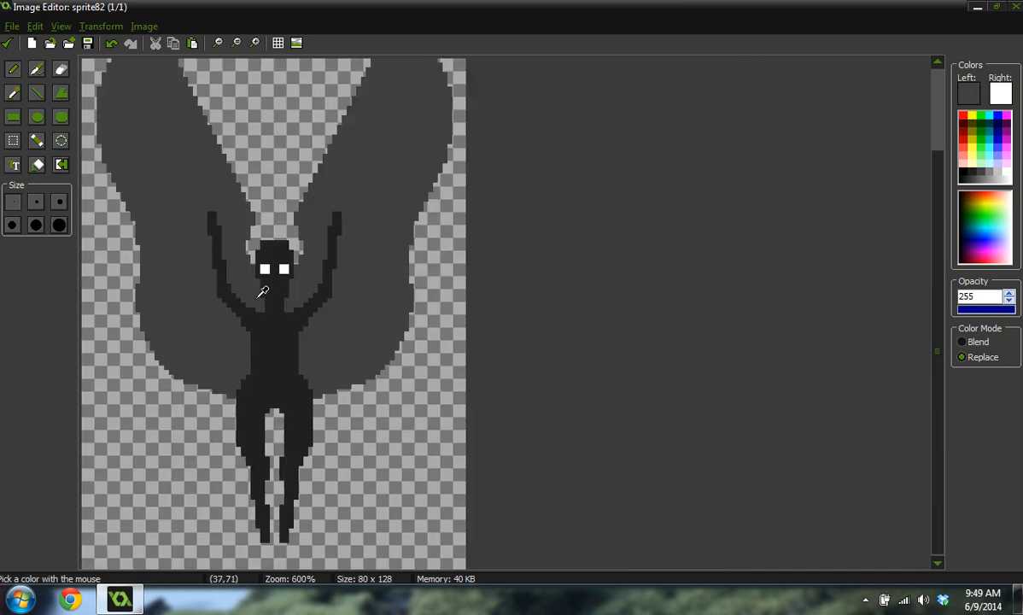
ctrl+scroll(263, 292, up, 4)
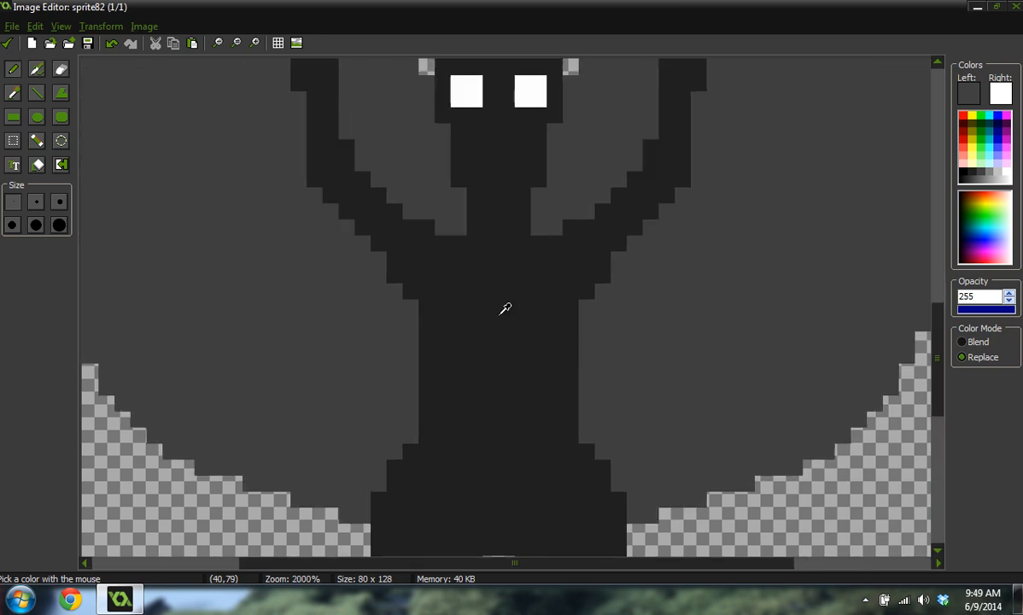
ctrl+scroll(506, 308, up, 1)
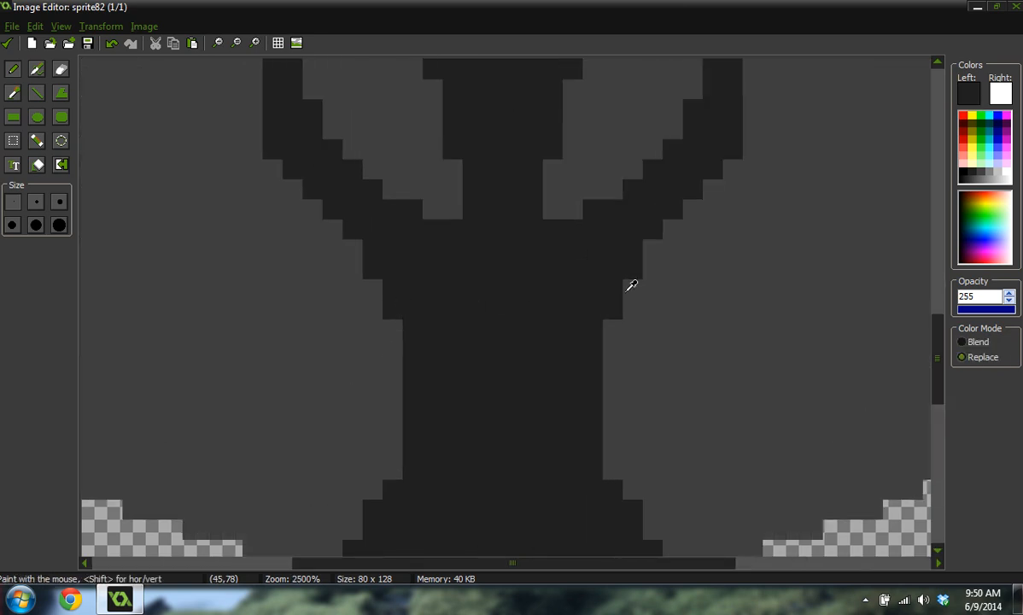
ctrl+scroll(632, 285, down, 4)
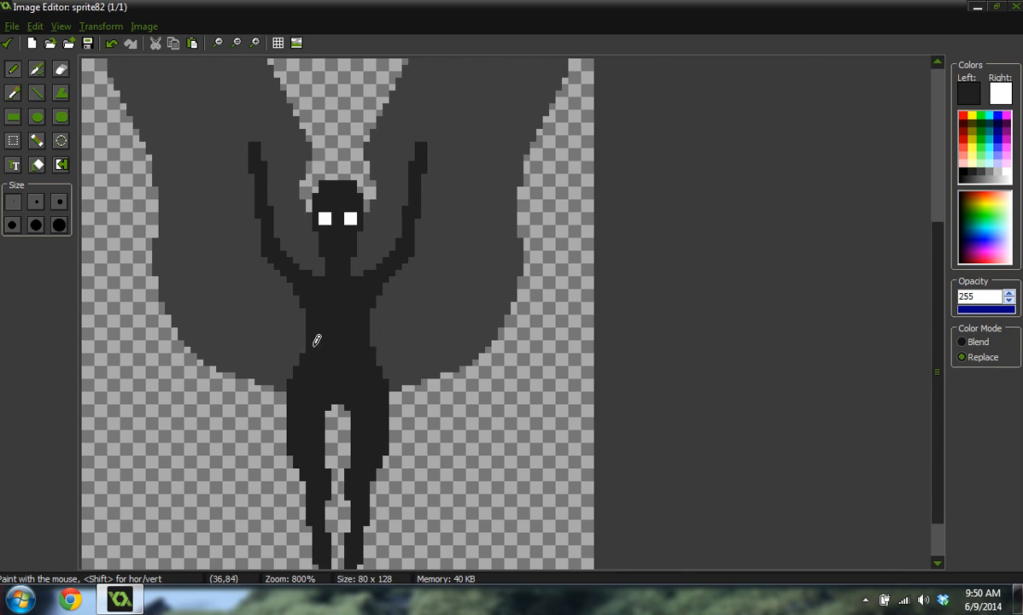
ctrl+scroll(387, 303, down, 2)
ctrl+scroll(387, 303, down, 1)
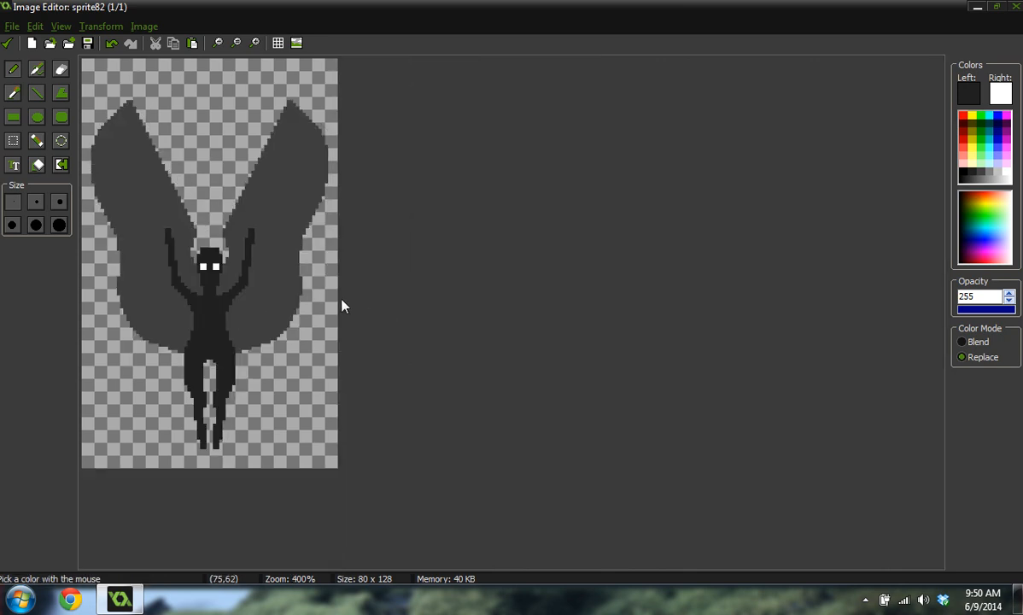
Mix a muted red of 194, 67, 67 as the drawing colour and paint one pixel in the middle of the chest.
ctrl+scroll(185, 321, up, 4)
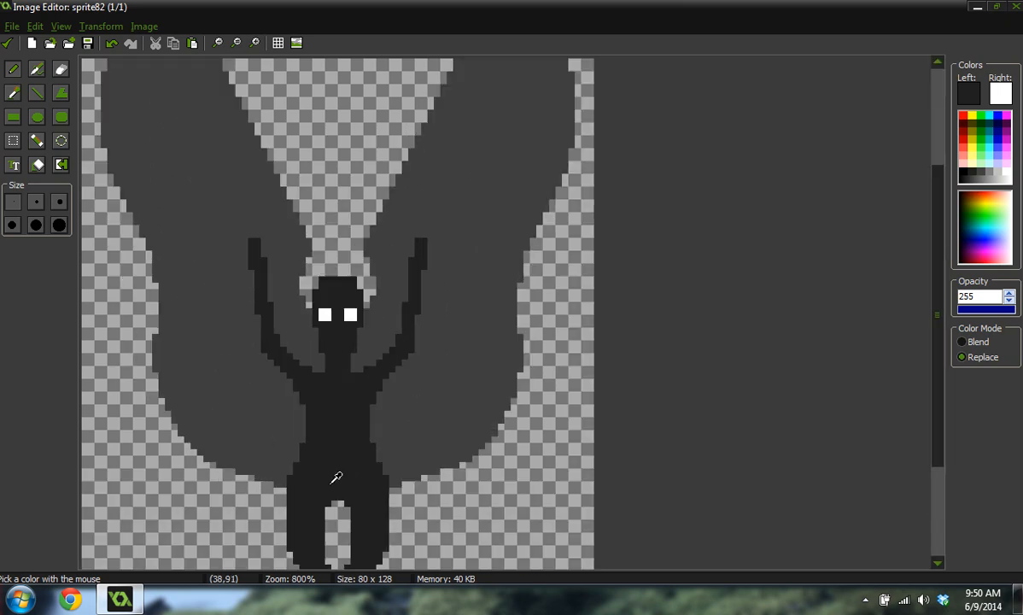
ctrl+scroll(393, 450, up, 1)
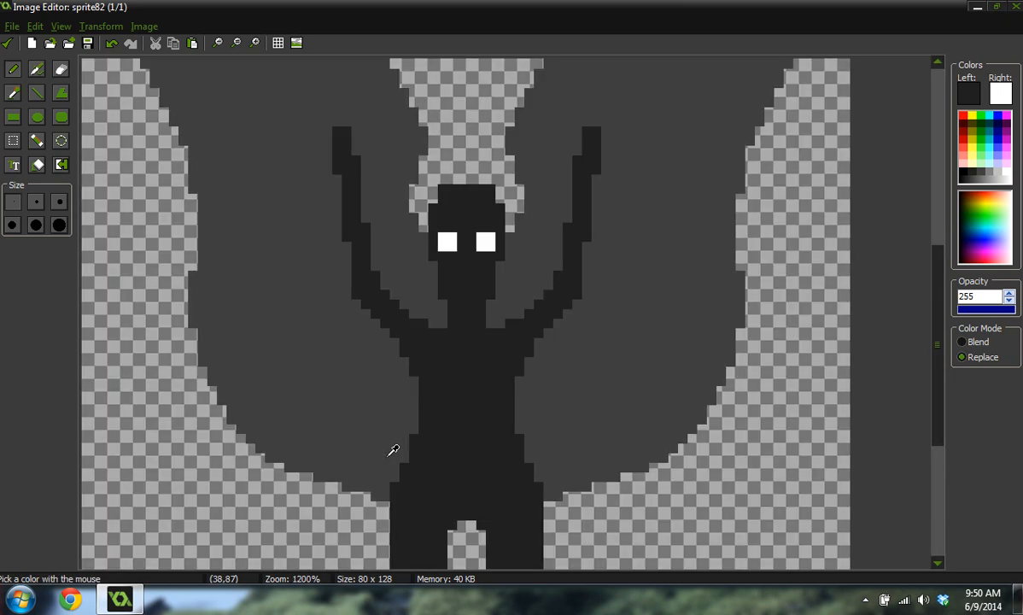
ctrl+click(391, 459)
ctrl+scroll(317, 323, up, 1)
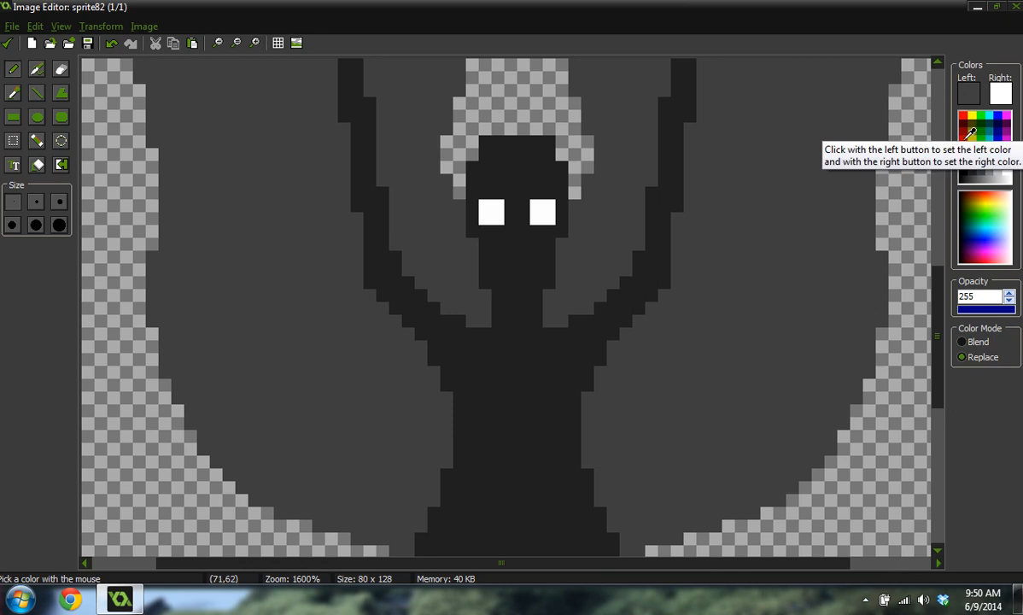
click(963, 117)
click(968, 93)
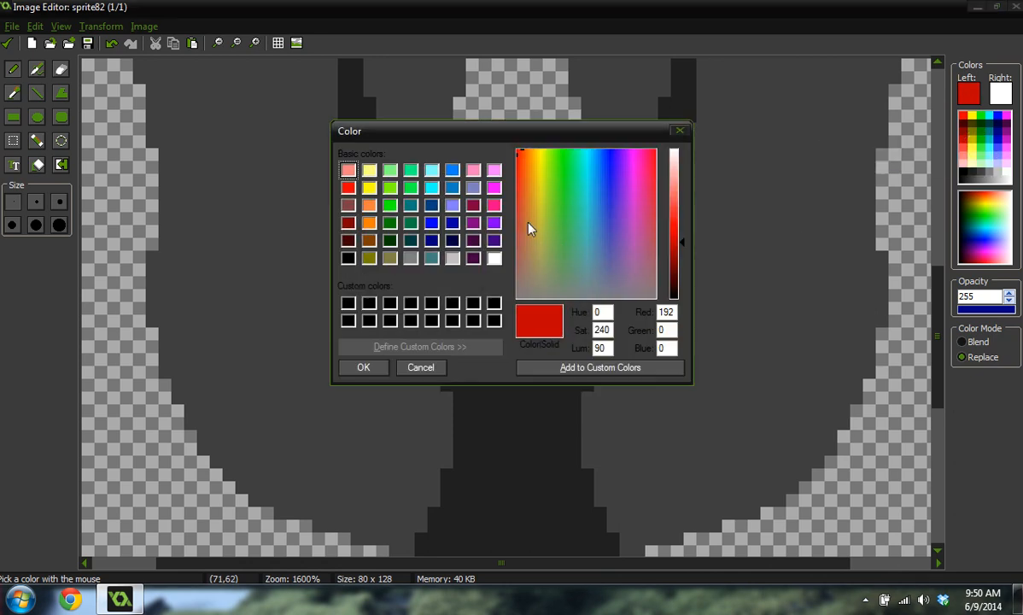
drag(528, 226, 517, 227)
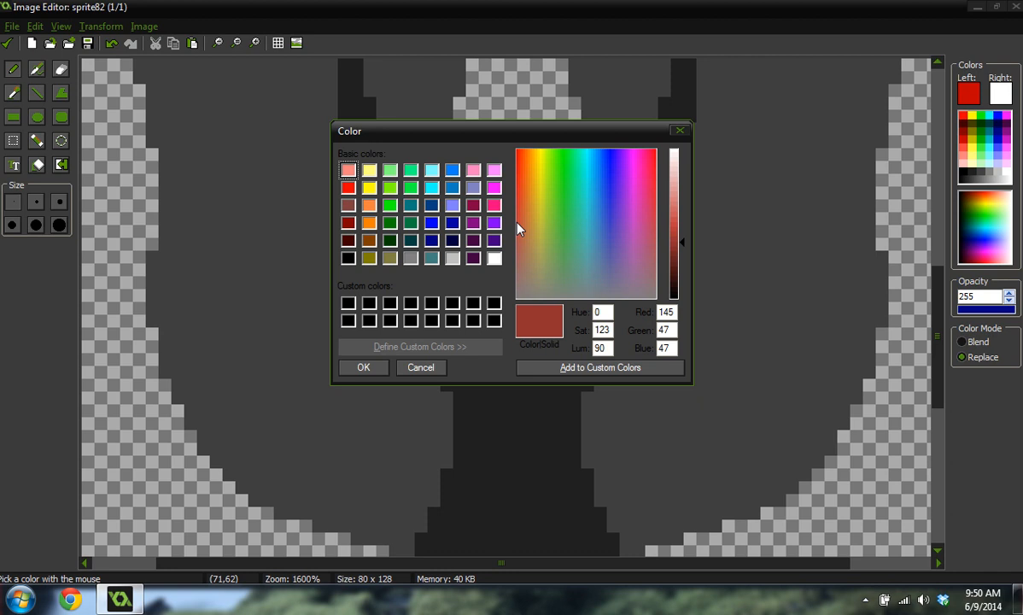
click(680, 223)
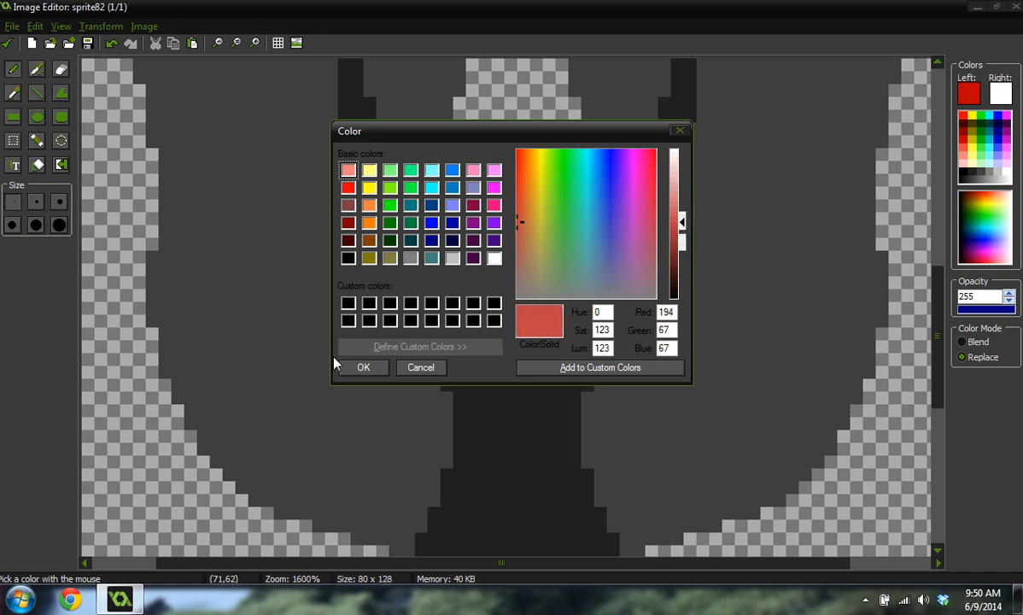
click(361, 367)
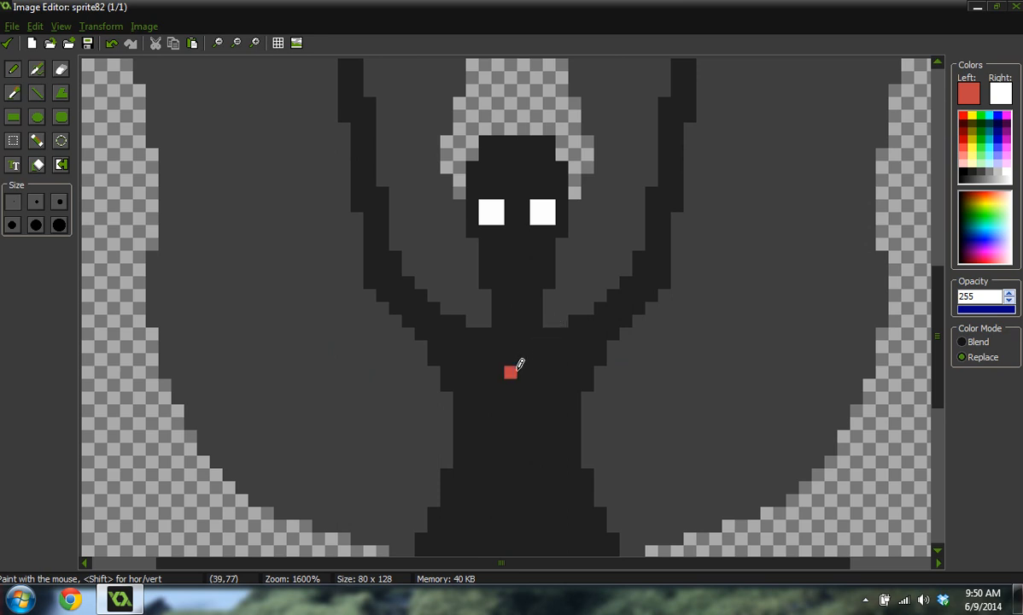
Narrow the forehead by one pixel on each side above the eyes, replacing the dark edge pixels with the sampled transparent background.
ctrl+click(575, 151)
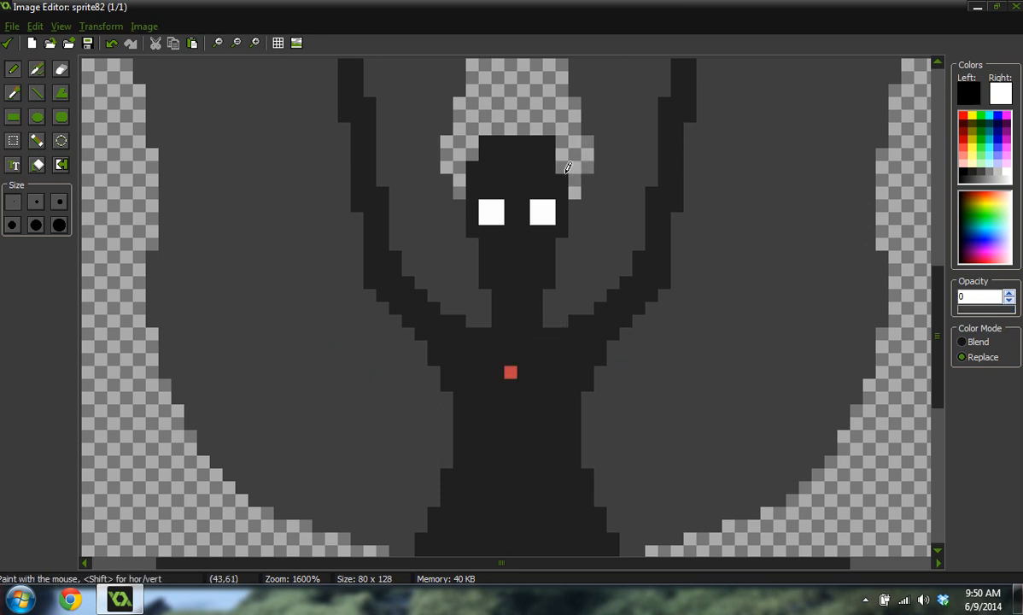
ctrl+click(573, 201)
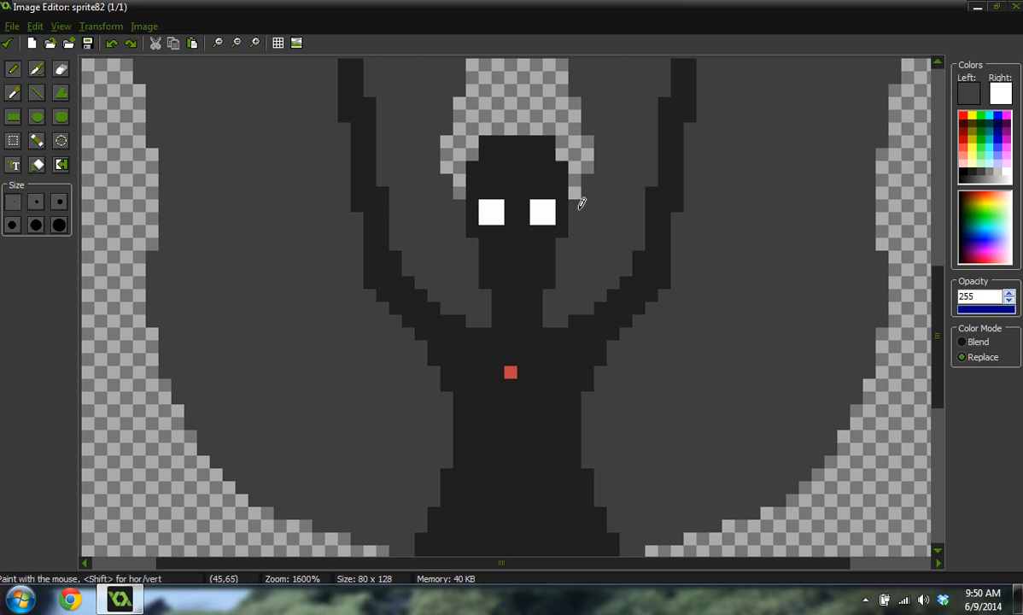
ctrl+click(572, 169)
drag(561, 186, 560, 191)
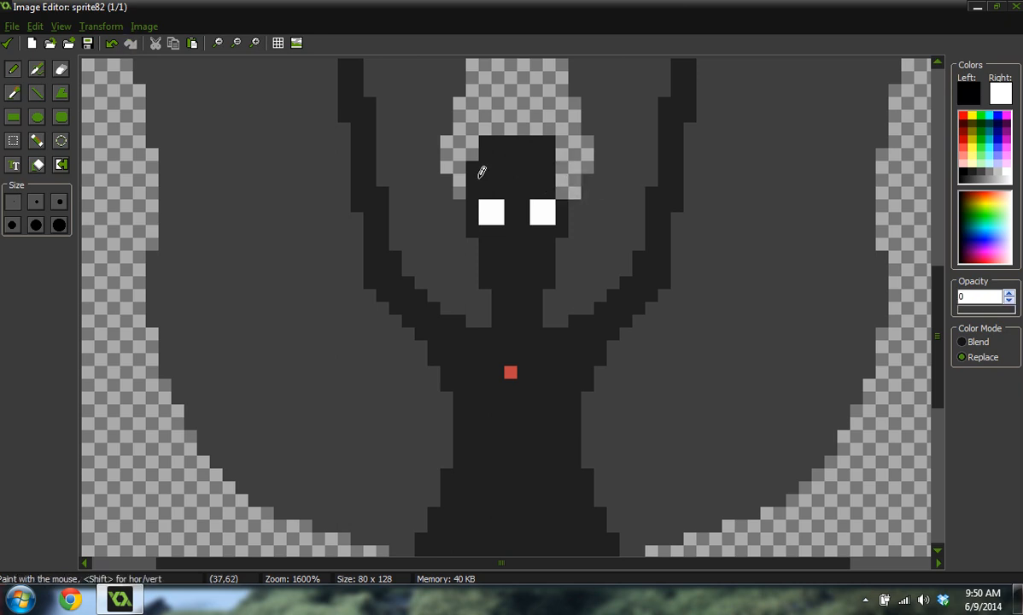
Sample the wing grey and paint over the one-pixel dark edges on the outer side of both eyes.
ctrl+scroll(543, 187, down, 1)
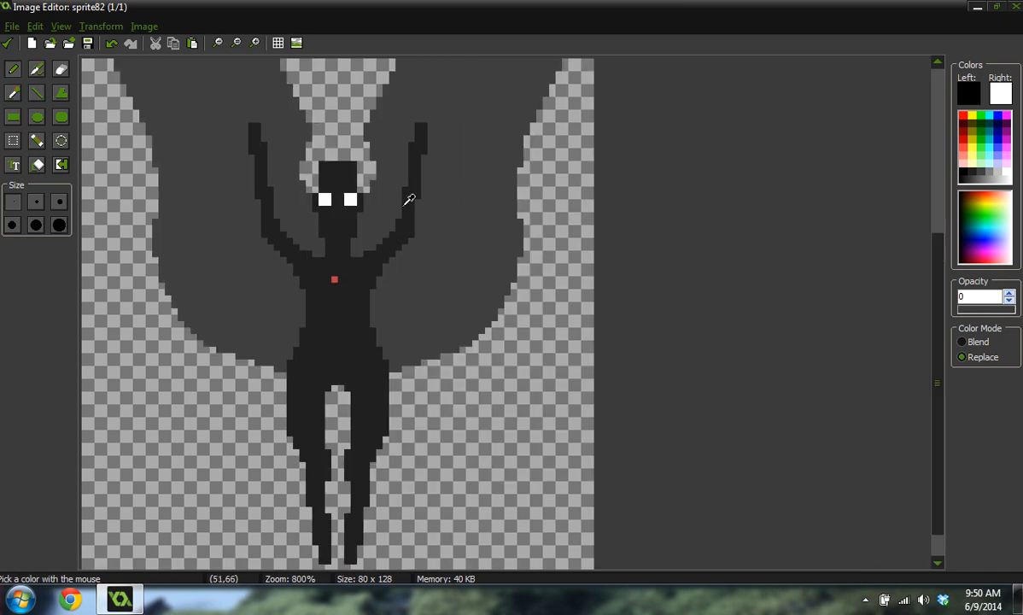
ctrl+scroll(409, 199, up, 1)
ctrl+scroll(461, 175, up, 1)
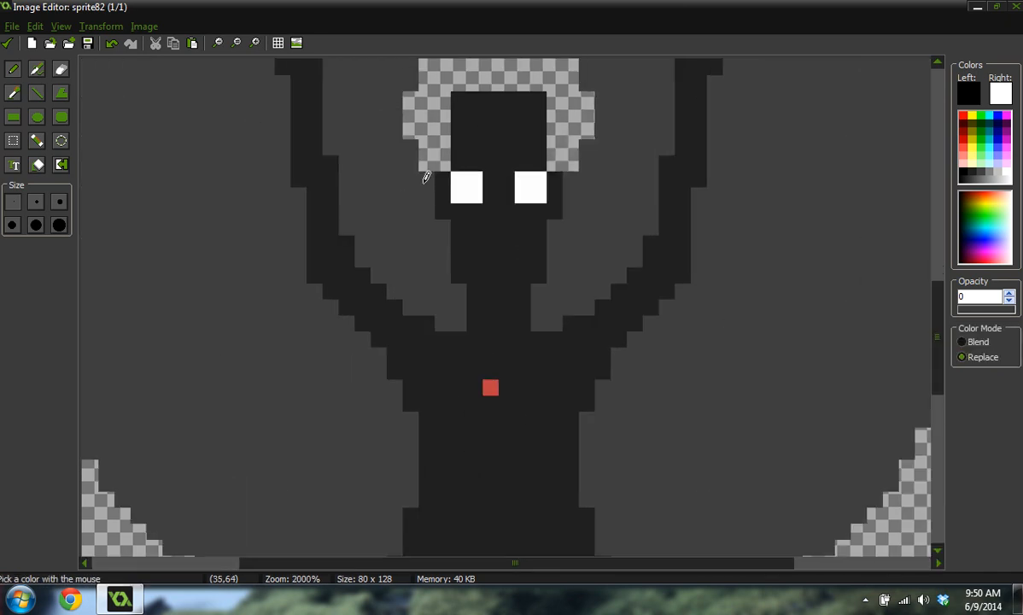
ctrl+click(425, 177)
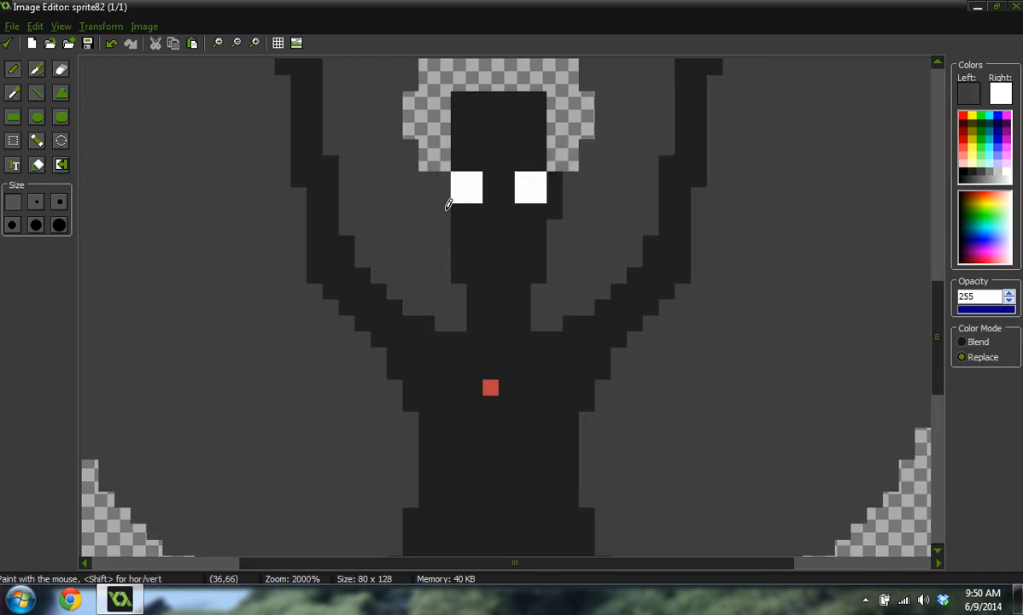
drag(556, 183, 554, 218)
Round off the crown of the head by clearing one pixel at each upper corner with the sampled transparent background.
ctrl+scroll(554, 219, down, 4)
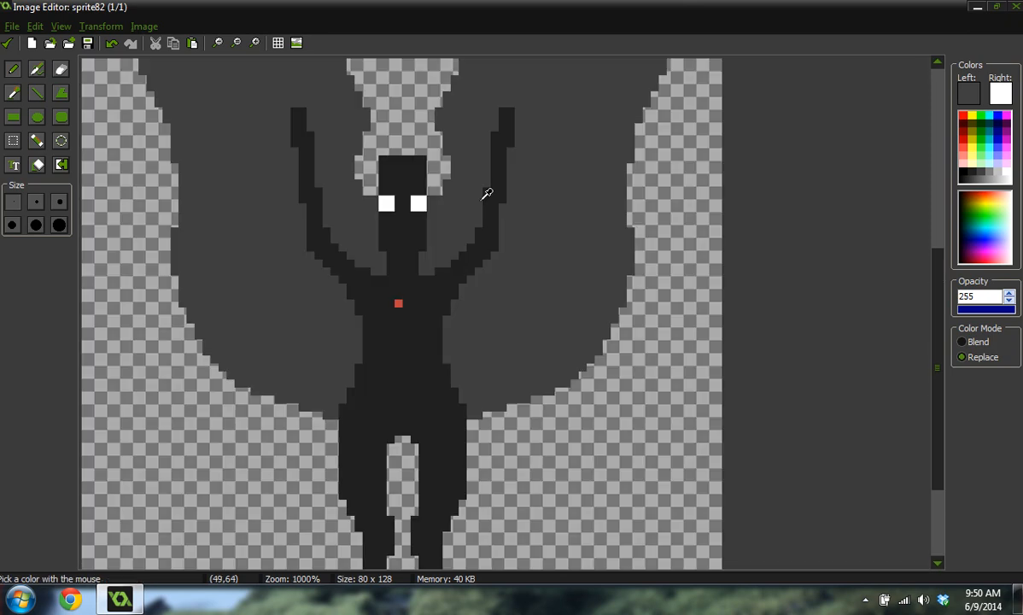
ctrl+scroll(243, 352, up, 3)
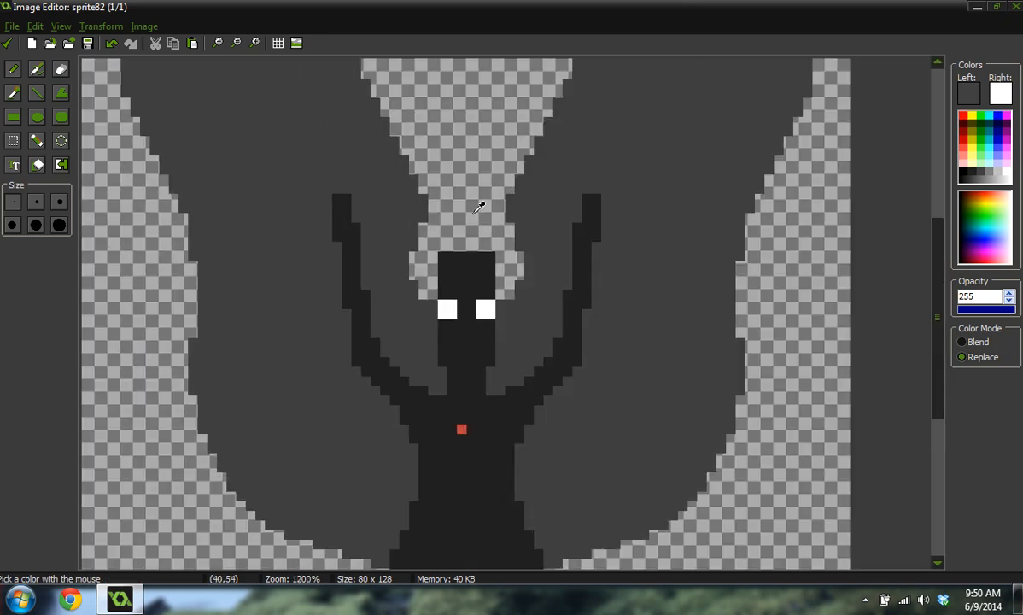
ctrl+click(438, 248)
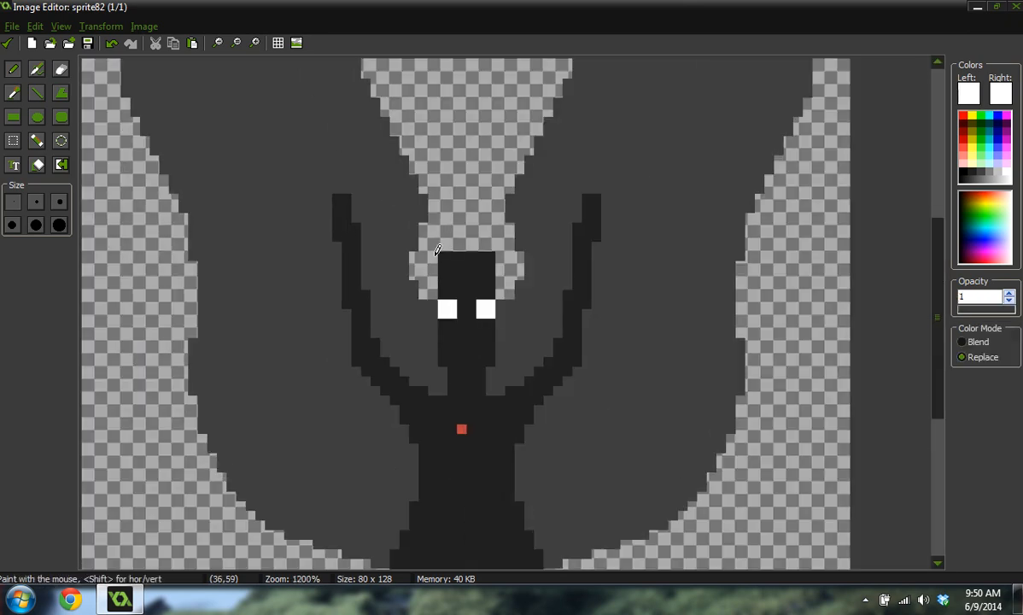
ctrl+scroll(491, 249, down, 2)
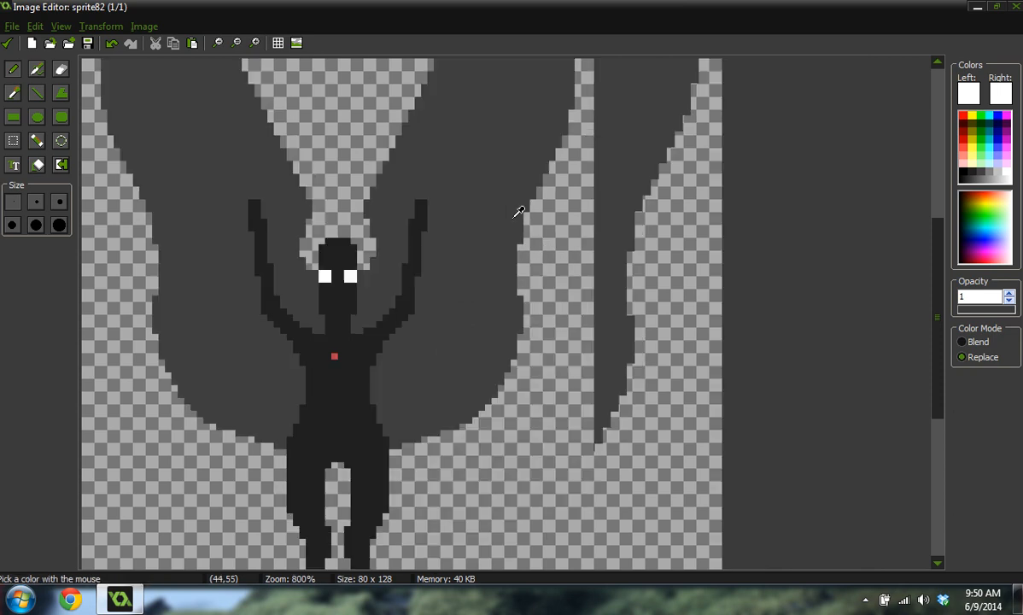
ctrl+scroll(315, 279, up, 2)
Sample the body's dark colour as the drawing colour for further work on the head and neck.
ctrl+click(458, 307)
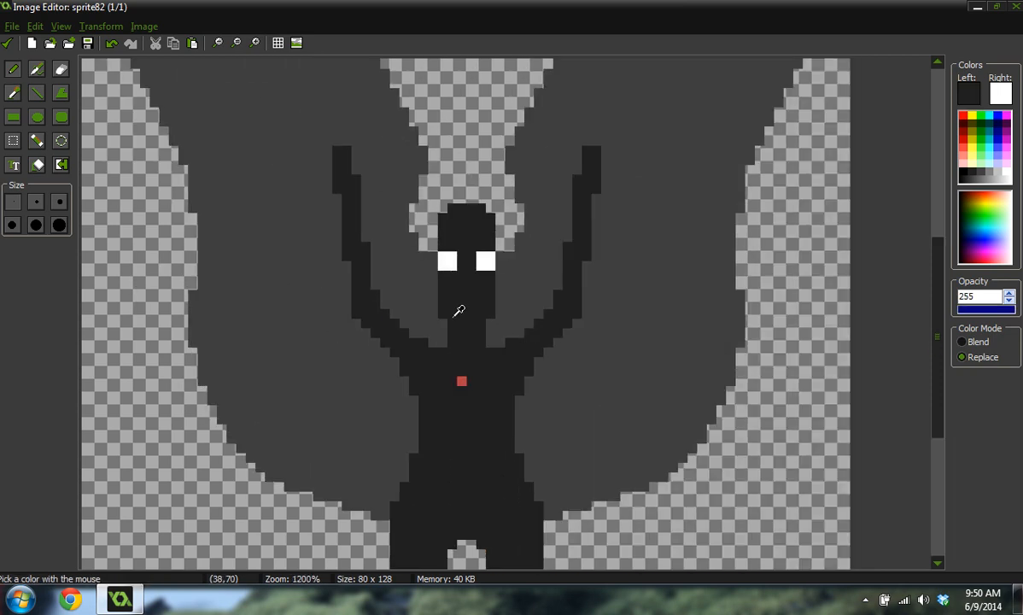
ctrl+scroll(523, 285, down, 1)
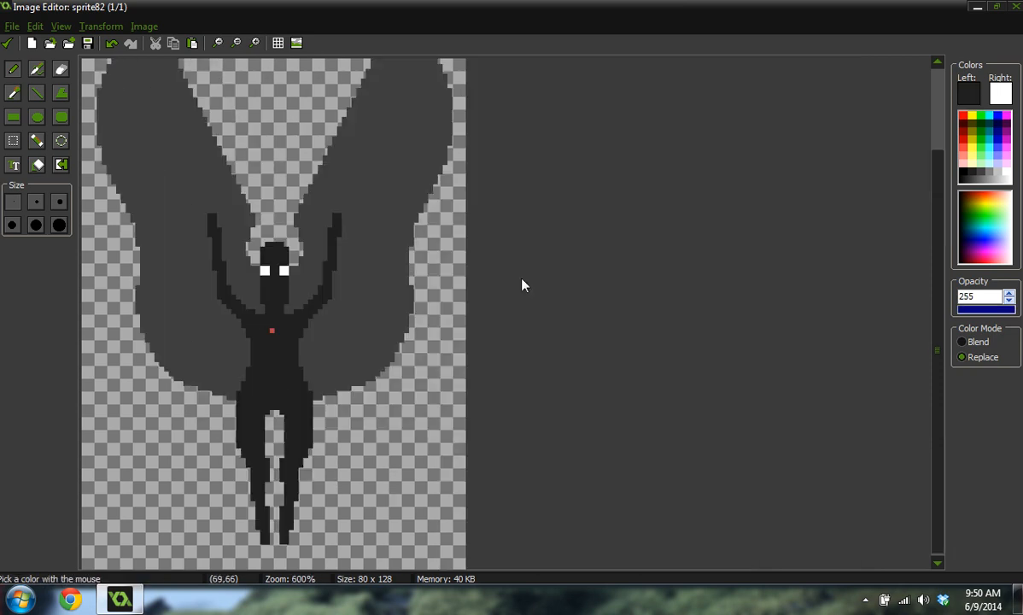
ctrl+scroll(423, 270, up, 2)
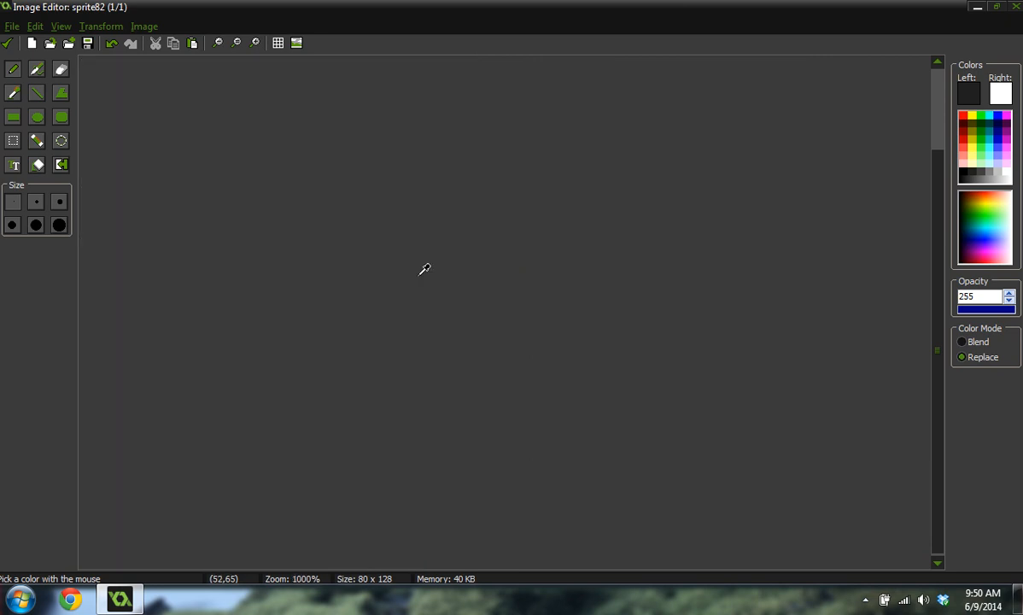
ctrl+scroll(552, 270, up, 1)
ctrl+scroll(622, 282, up, 1)
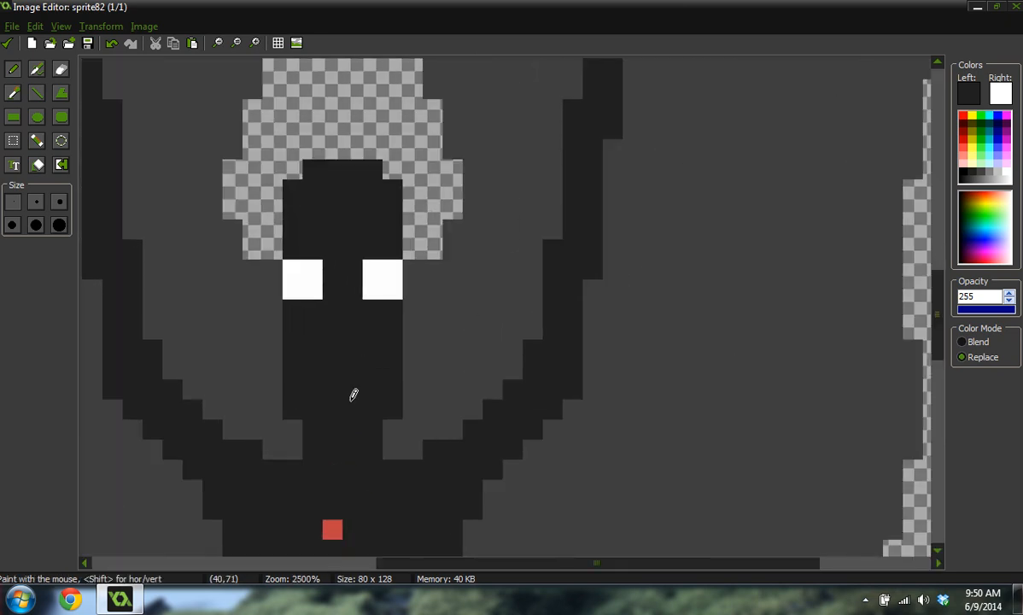
Try two short vertical marks below the eyes in the red sampled from the chest pixel, and undo the last one.
ctrl+click(339, 522)
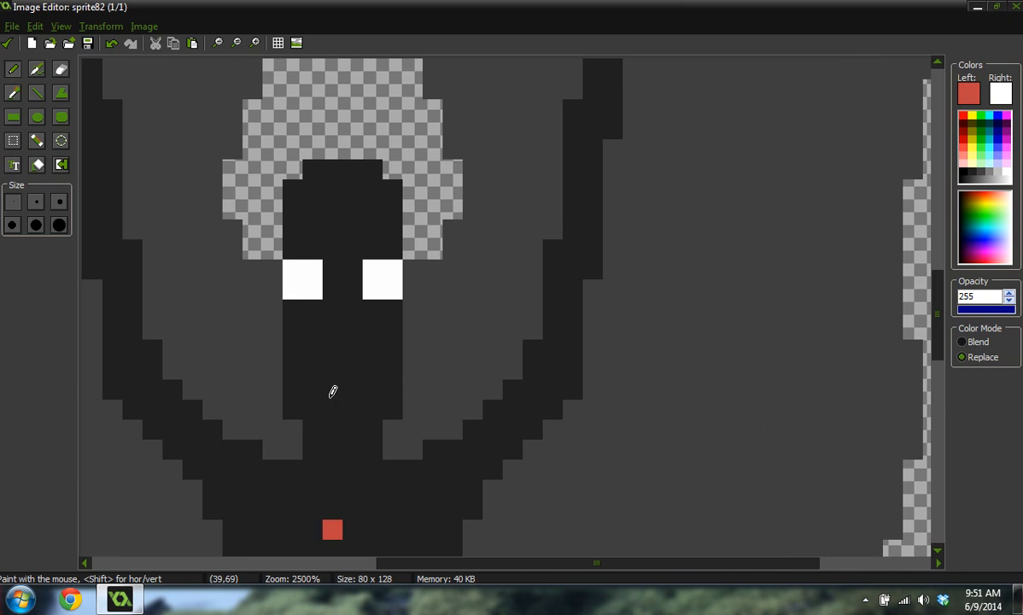
mouse_move(314, 339)
mouse_down()
mouse_move(310, 360)
mouse_move(349, 364)
mouse_up()
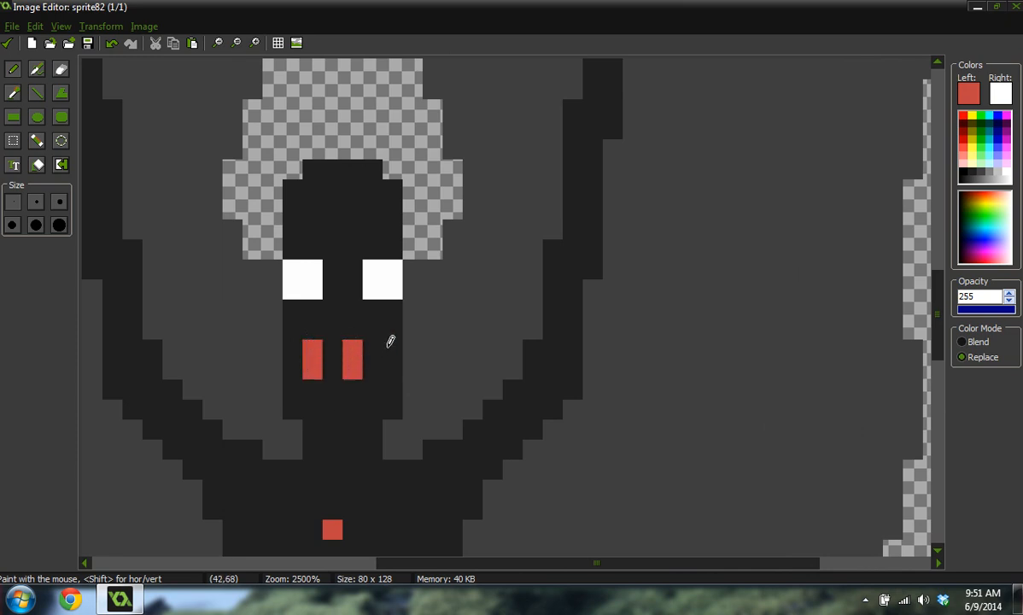
ctrl+scroll(386, 342, down, 4)
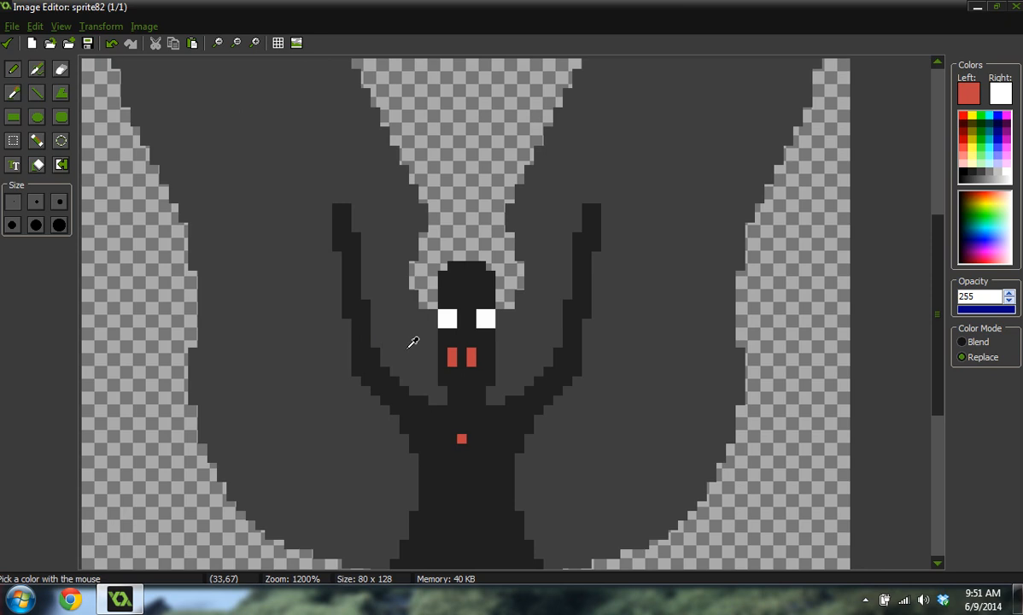
ctrl+scroll(326, 346, up, 2)
ctrl+scroll(426, 395, up, 2)
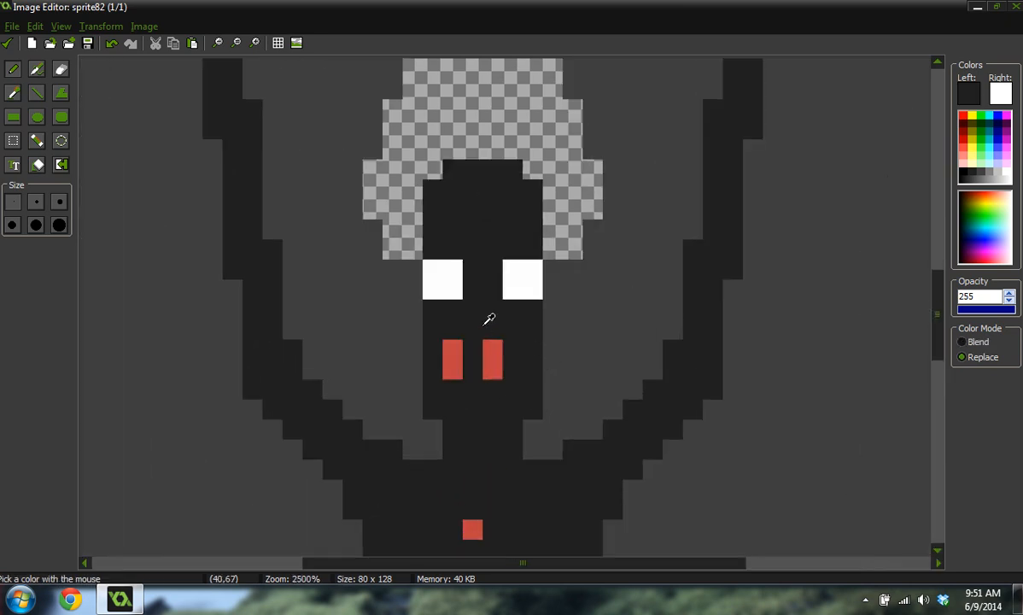
key(ctrl+z)
Paint a one-pixel-high red mouth across the full width of the face, covering the downward ends with the body colour.
mouse_move(512, 341)
mouse_down()
mouse_move(510, 359)
mouse_move(497, 343)
mouse_up()
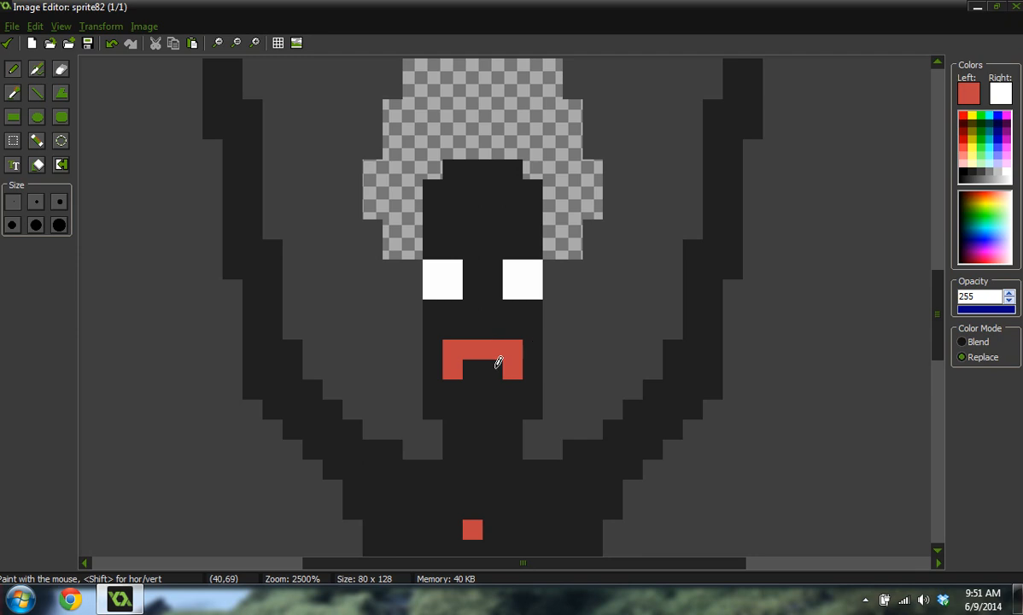
ctrl+click(488, 368)
click(514, 369)
click(453, 367)
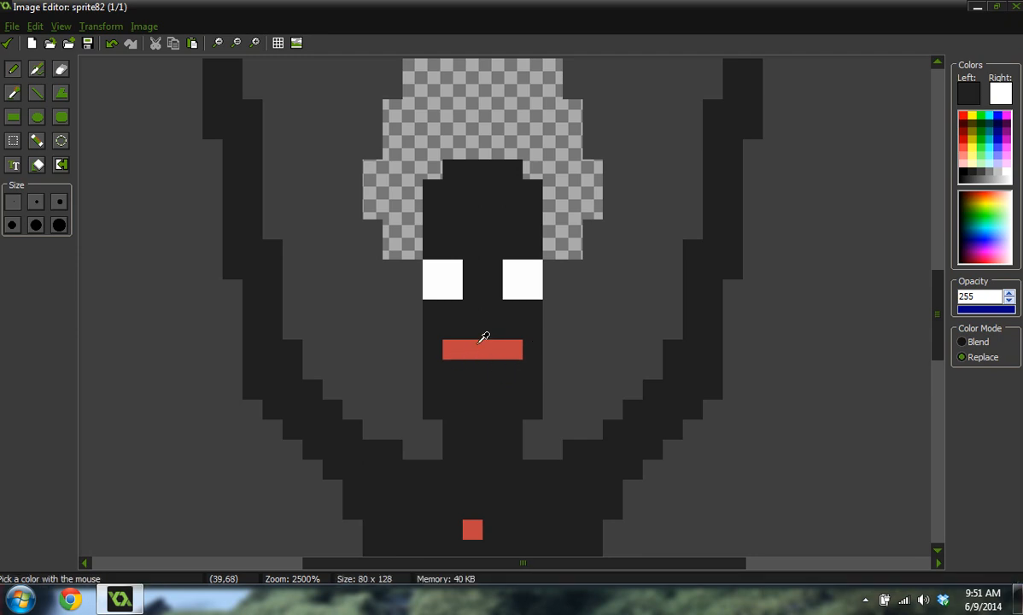
ctrl+click(482, 348)
click(431, 349)
click(531, 349)
Shift the red mouth down one pixel by painting a new row beneath it and covering the old row.
ctrl+scroll(511, 337, down, 4)
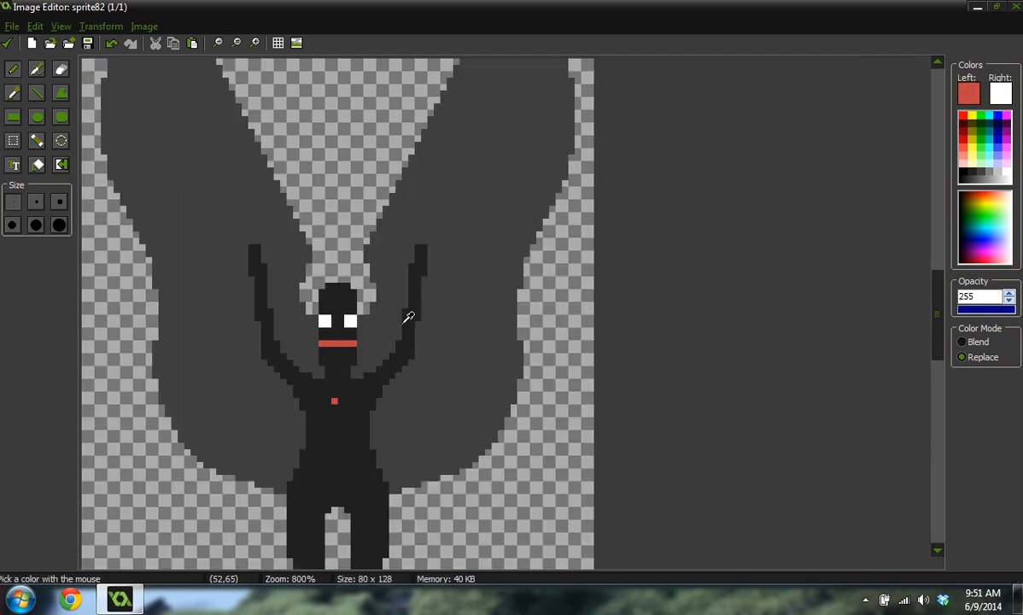
ctrl+scroll(213, 317, up, 3)
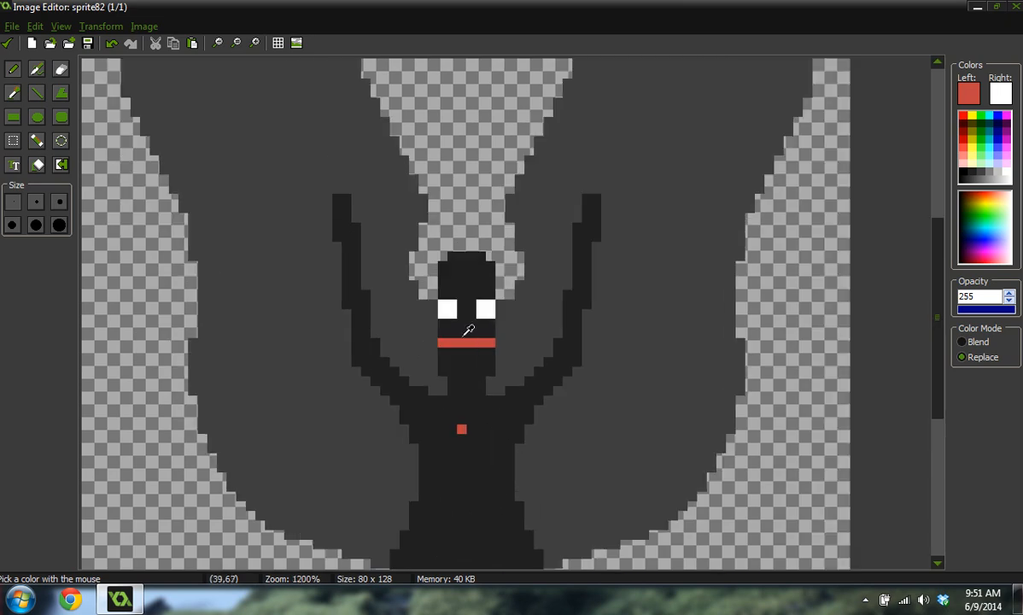
drag(443, 351, 491, 357)
ctrl+click(456, 354)
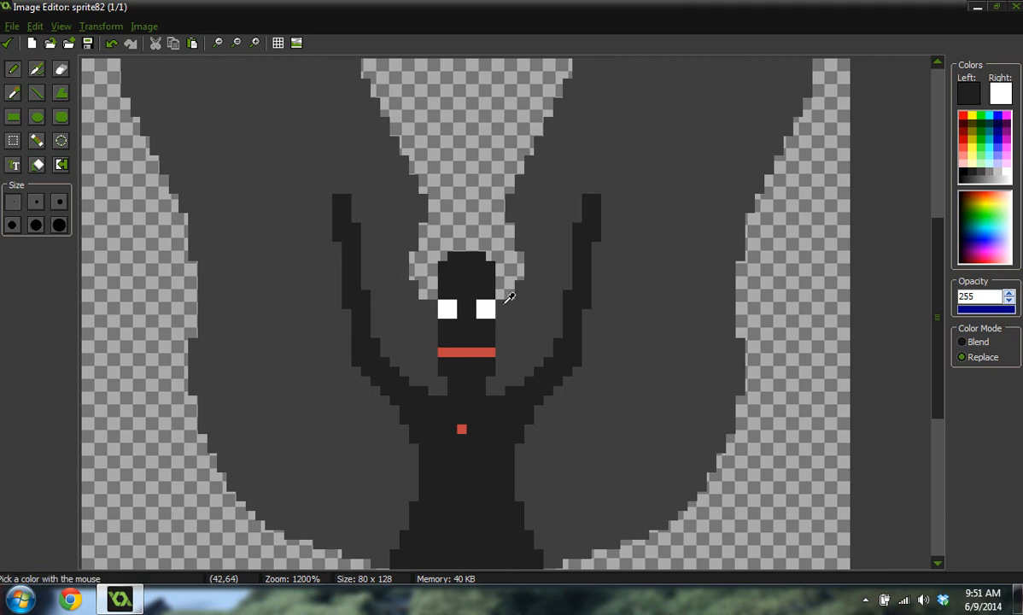
Paint two short vertical red marks on the forehead above the eyes.
ctrl+scroll(424, 328, down, 3)
ctrl+scroll(425, 329, down, 1)
ctrl+scroll(180, 262, up, 6)
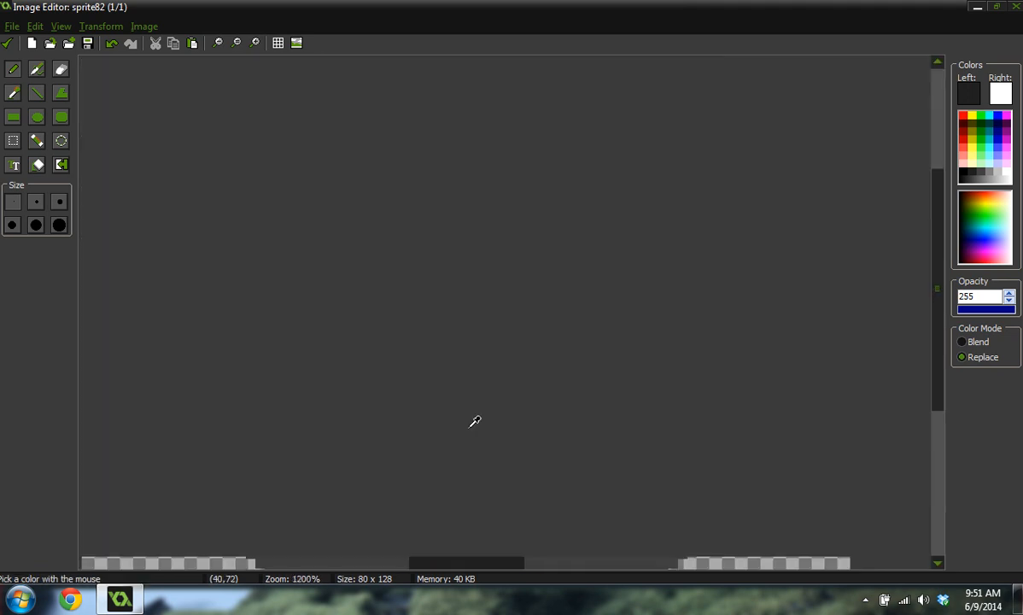
ctrl+click(468, 385)
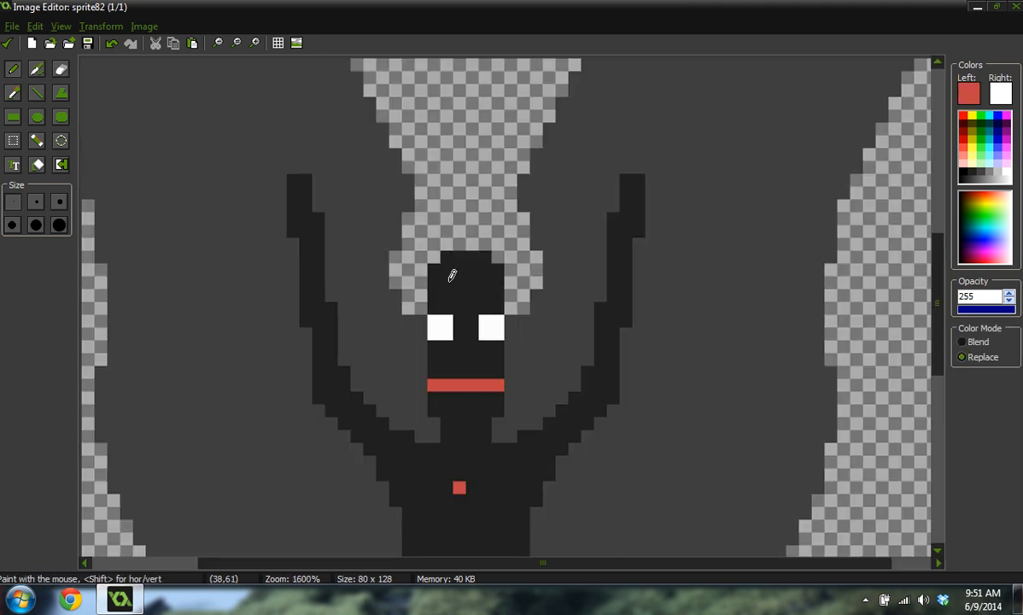
mouse_move(445, 271)
mouse_down()
mouse_move(445, 283)
mouse_move(483, 274)
mouse_move(483, 283)
mouse_up()
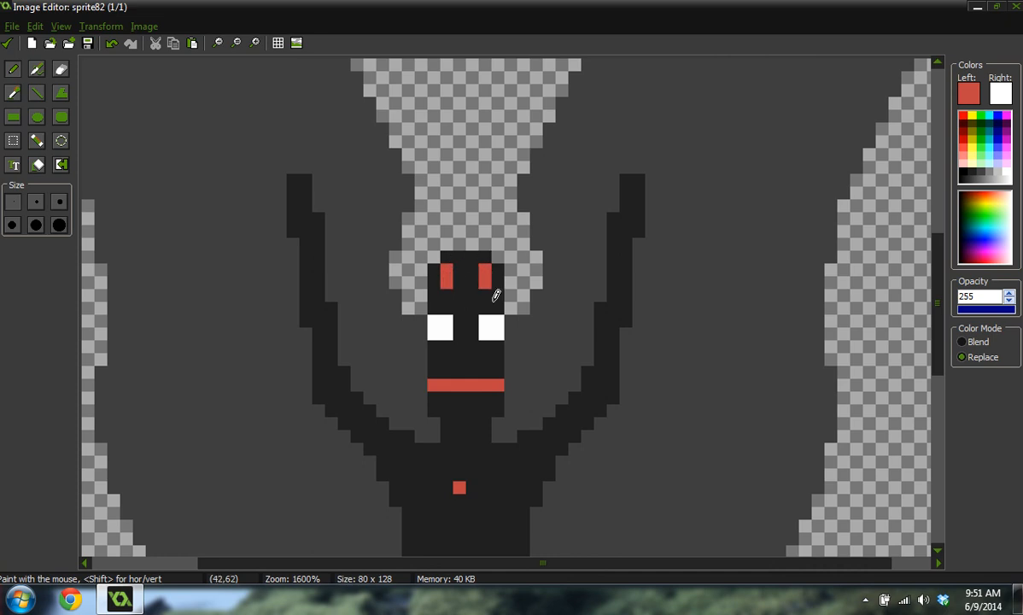
Cover the red forehead marks, the mouth and the red chest pixel with the dark body colour.
ctrl+click(463, 284)
mouse_move(447, 283)
mouse_down()
mouse_move(455, 267)
mouse_move(487, 269)
mouse_up()
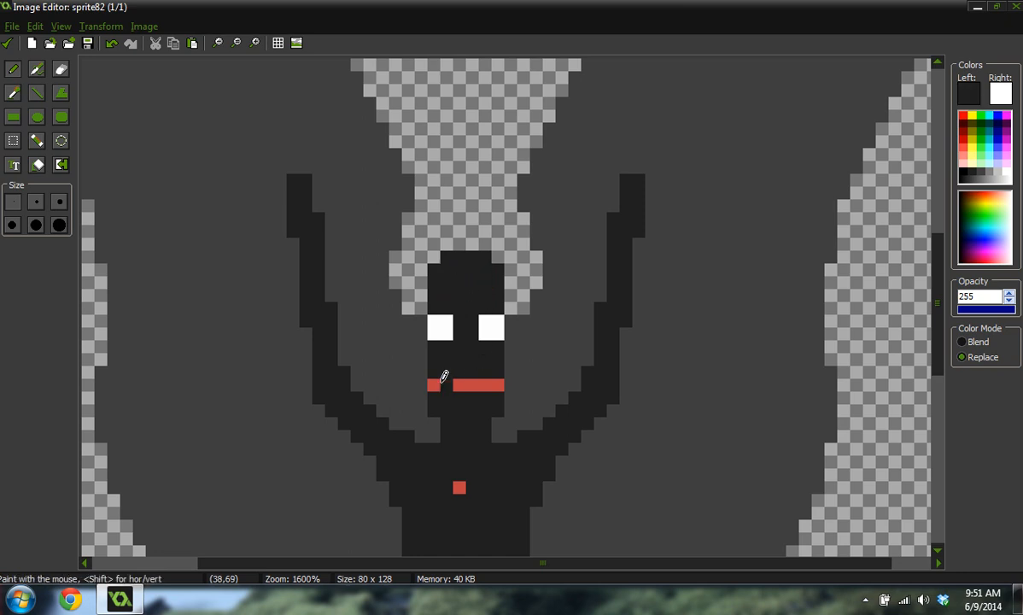
mouse_move(440, 379)
mouse_down()
mouse_move(491, 368)
mouse_move(475, 380)
mouse_move(438, 378)
mouse_up()
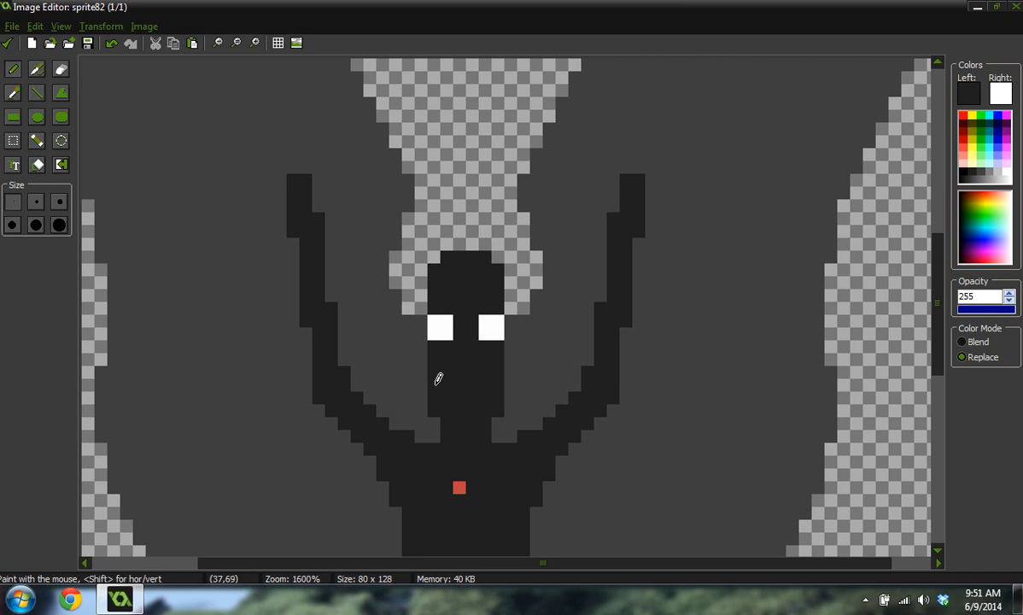
click(460, 488)
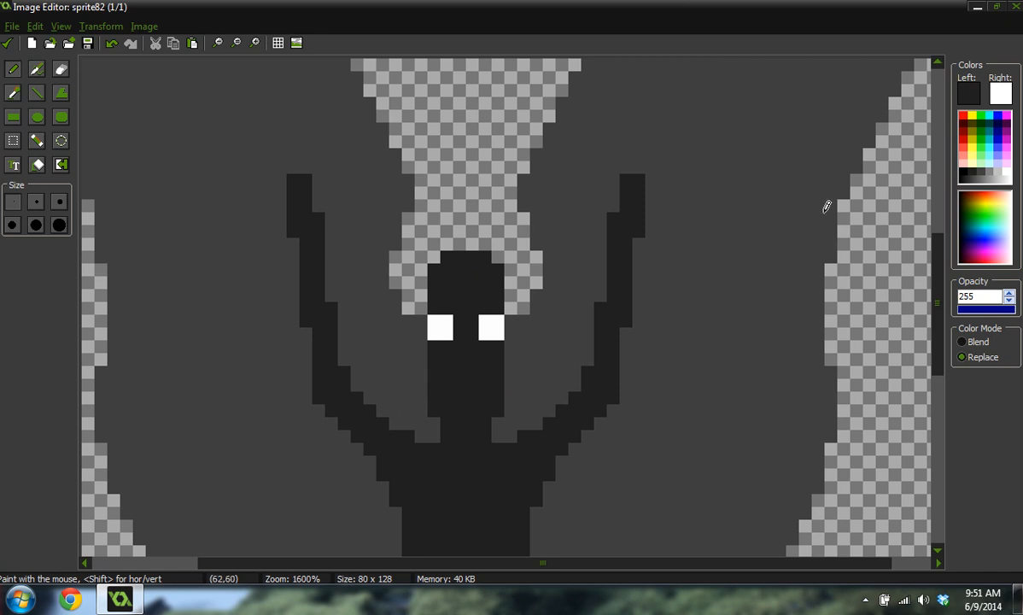
Set the drawing colour to a muted green of red 87, green 181, blue 89, discarding the bright green test pixel.
click(988, 137)
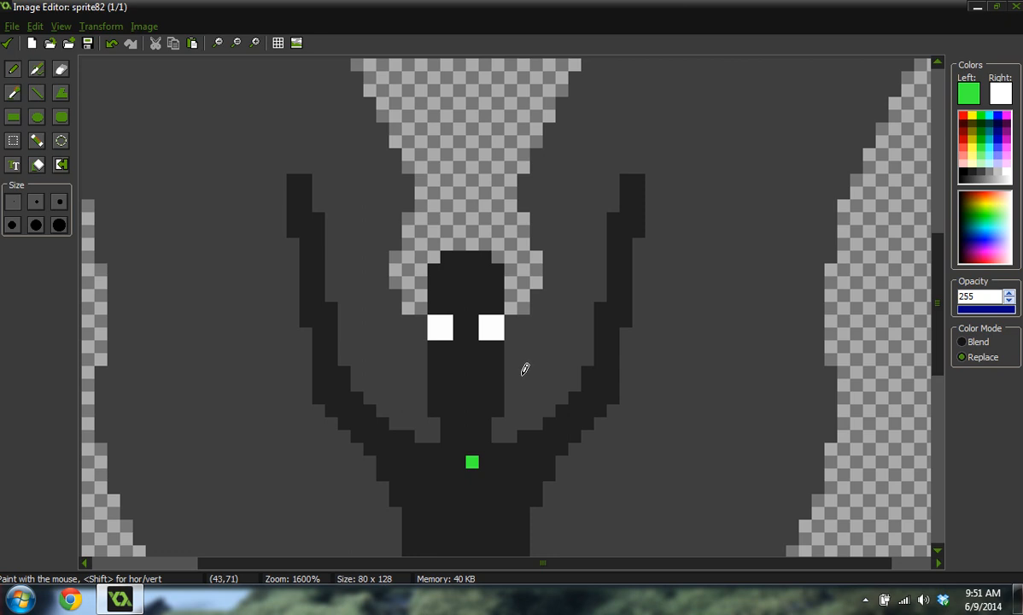
key(ctrl+z)
click(974, 96)
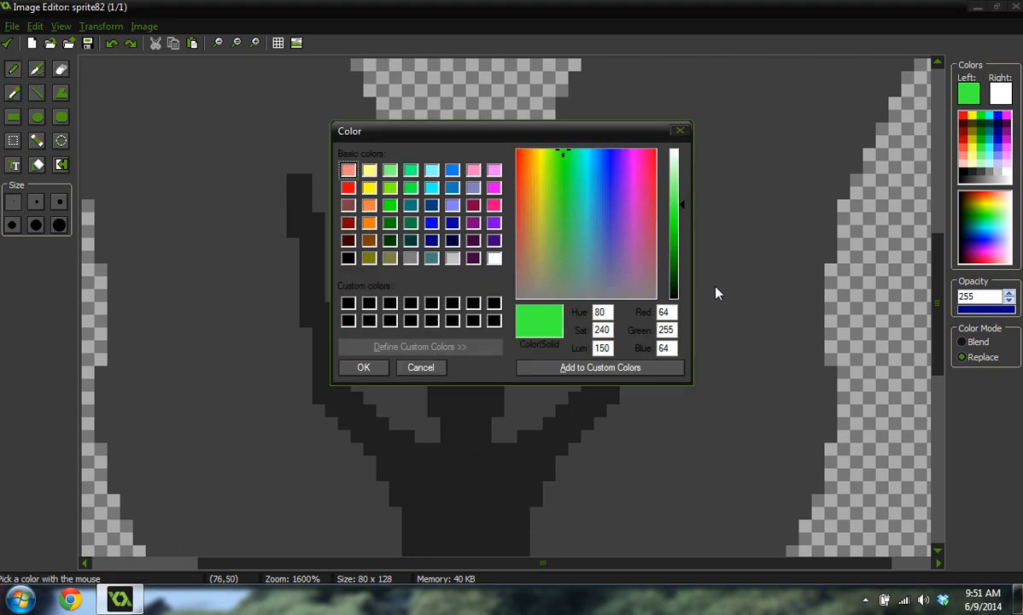
click(564, 241)
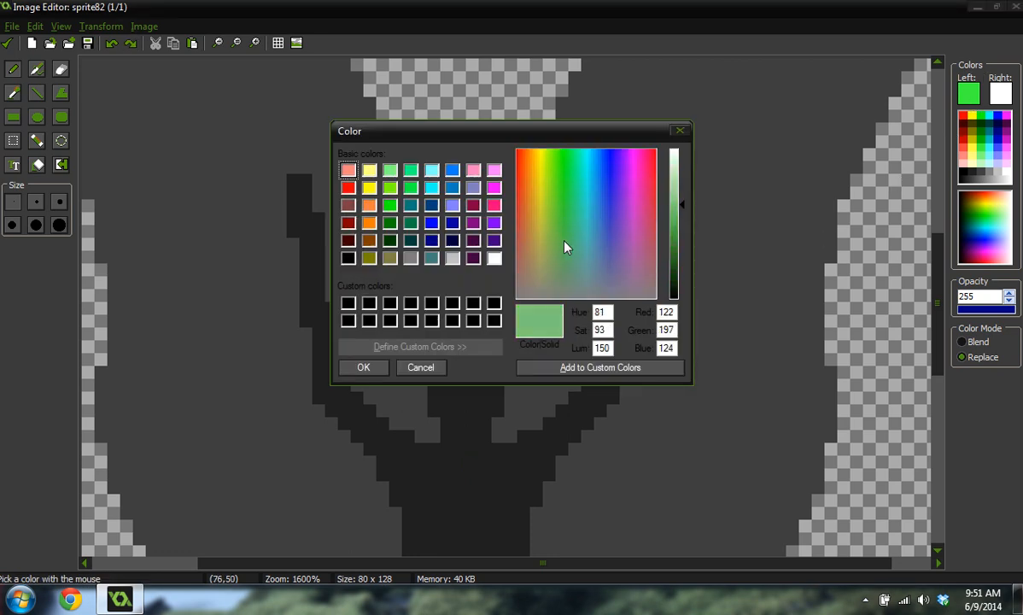
drag(680, 216, 681, 224)
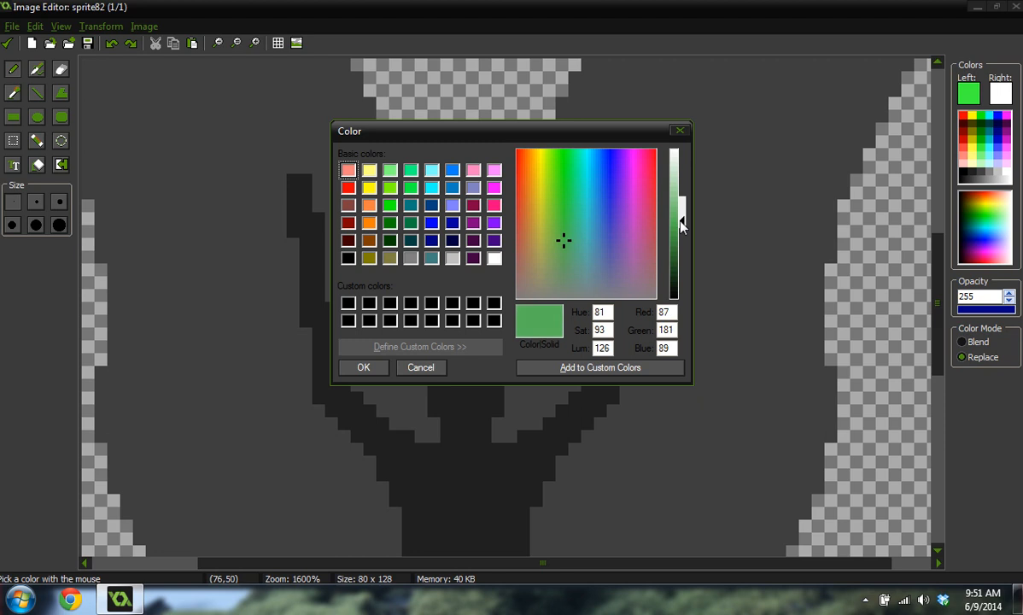
click(361, 367)
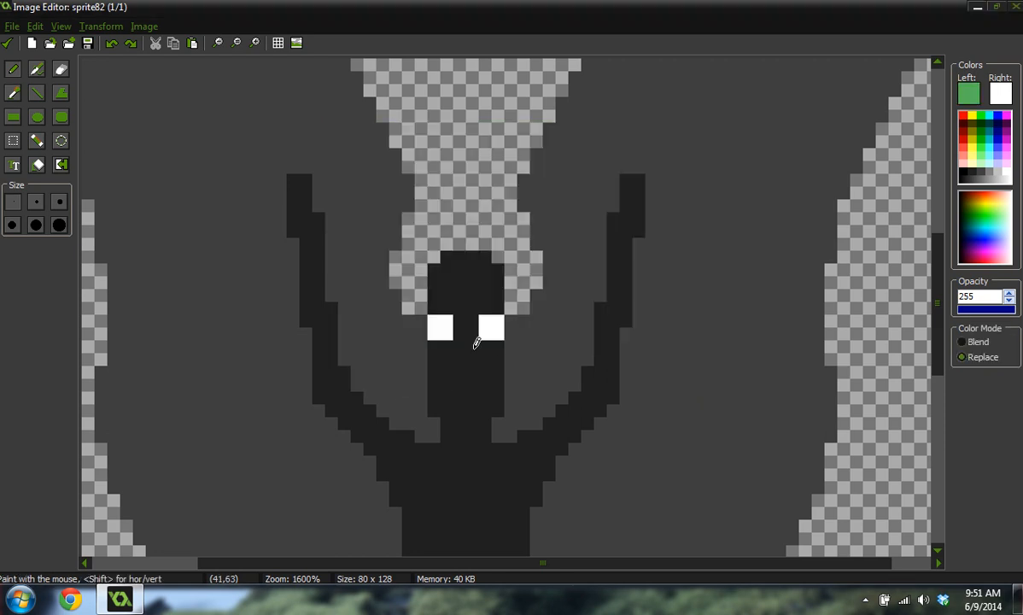
Paint two mirrored green L-shaped lines on the chest, each running down the torso and out to its side edge.
ctrl+scroll(480, 435, down, 2)
ctrl+scroll(339, 491, up, 1)
ctrl+scroll(580, 464, up, 1)
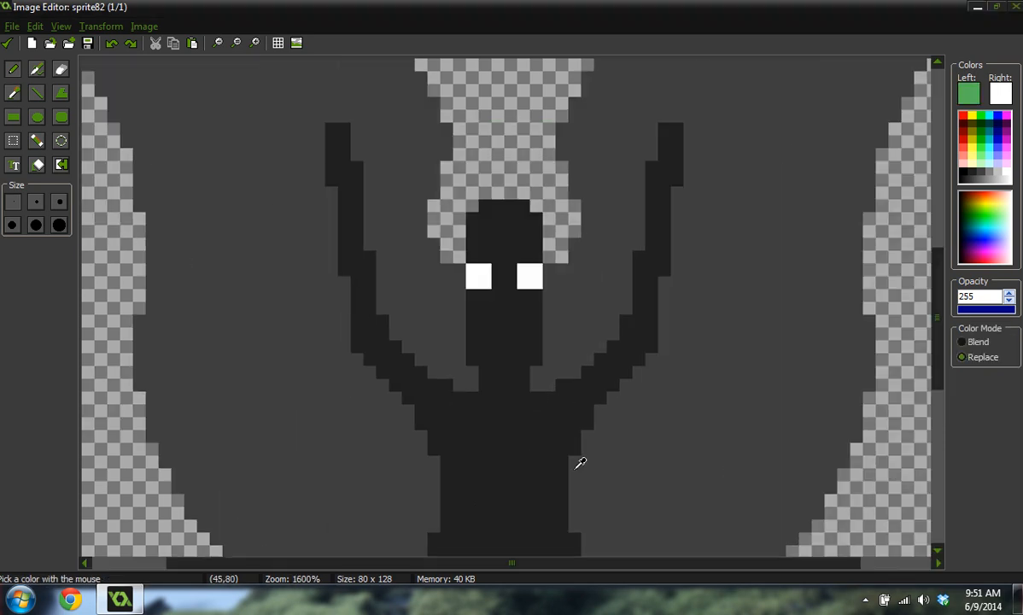
ctrl+scroll(530, 459, up, 1)
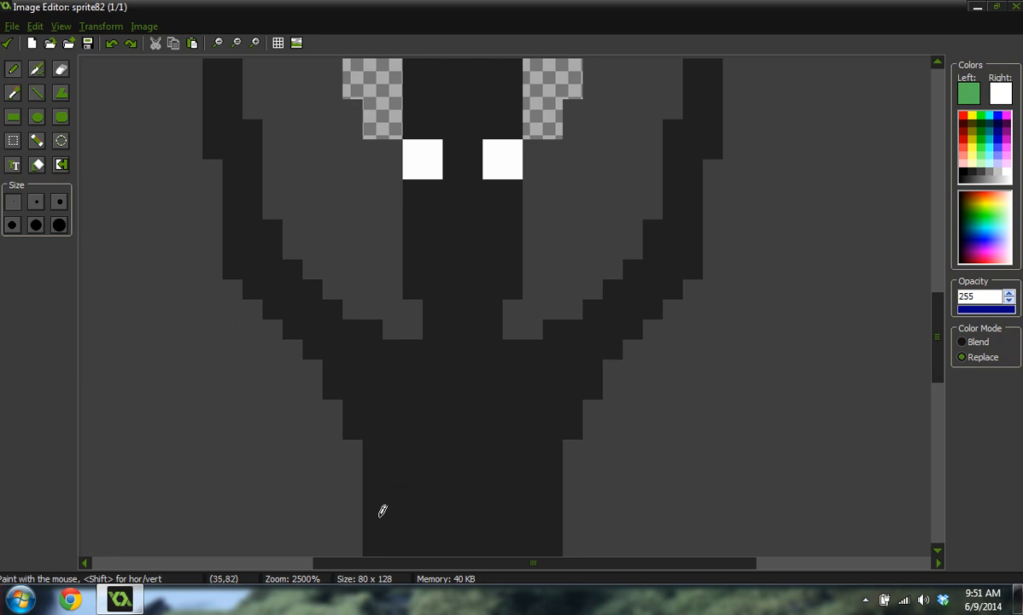
mouse_move(377, 509)
mouse_down()
mouse_move(438, 508)
mouse_move(432, 395)
mouse_up()
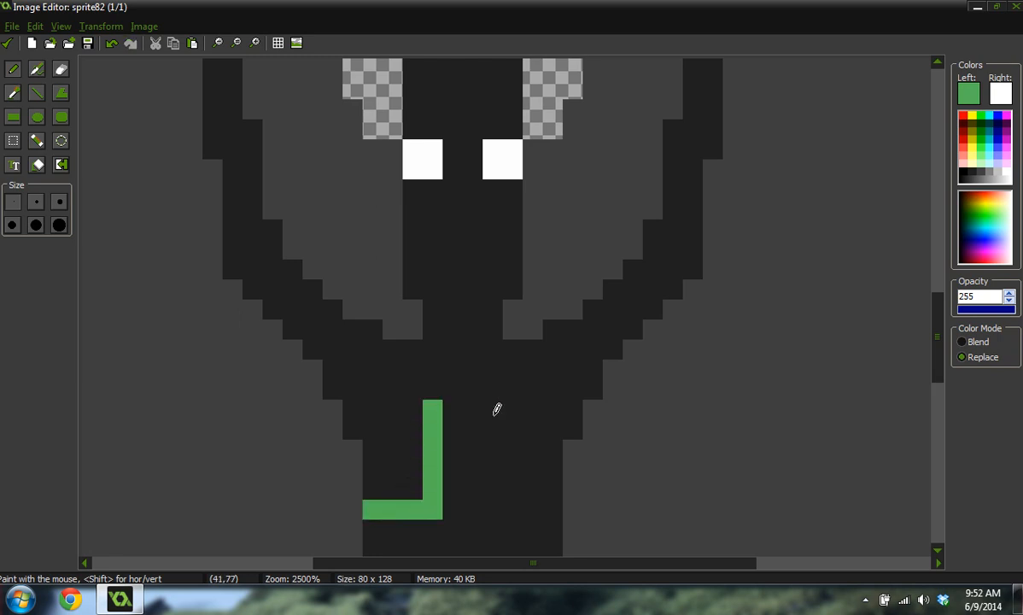
mouse_move(504, 405)
mouse_down()
mouse_move(493, 466)
mouse_move(498, 498)
mouse_move(516, 501)
mouse_up()
Extend both green chest lines down the abdomen with mirrored vertical strokes that end in a one-pixel outward hook.
scroll(554, 502, down, 5)
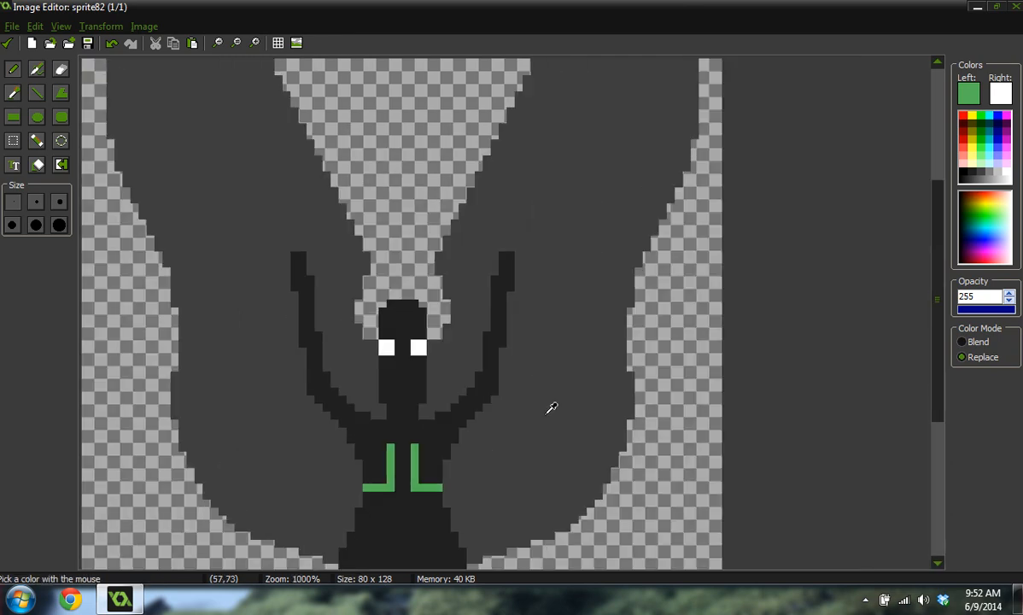
ctrl+scroll(228, 458, up, 5)
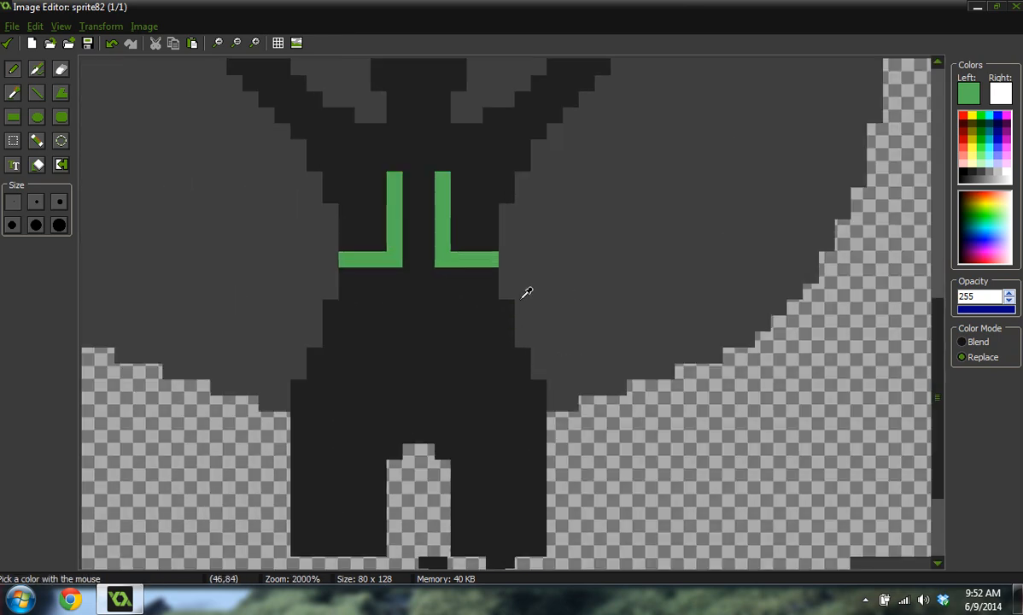
mouse_move(350, 264)
mouse_down()
mouse_move(353, 337)
mouse_move(335, 335)
mouse_up()
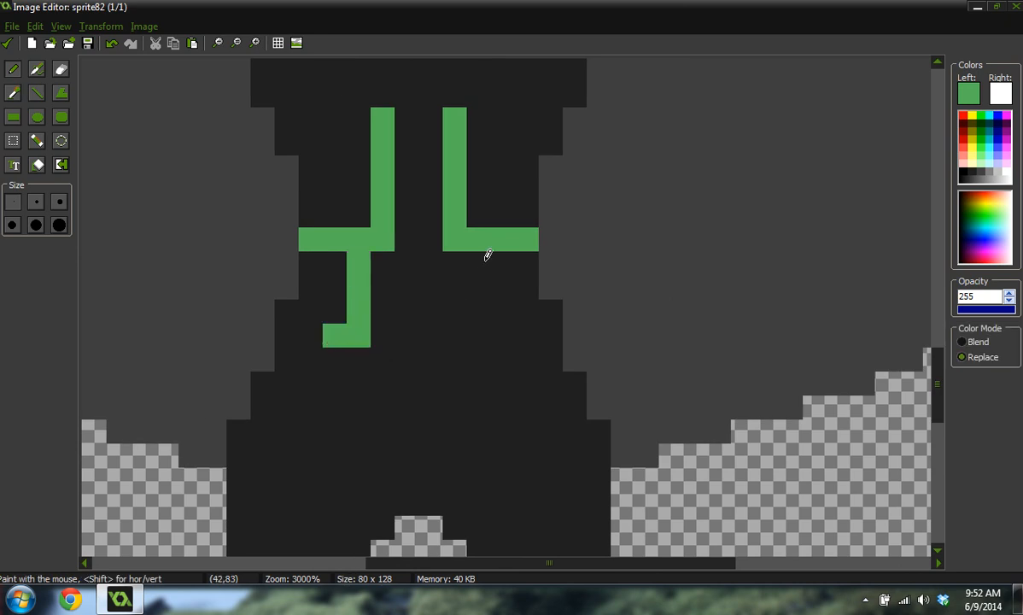
mouse_move(487, 255)
mouse_down()
mouse_move(488, 333)
mouse_move(502, 336)
mouse_up()
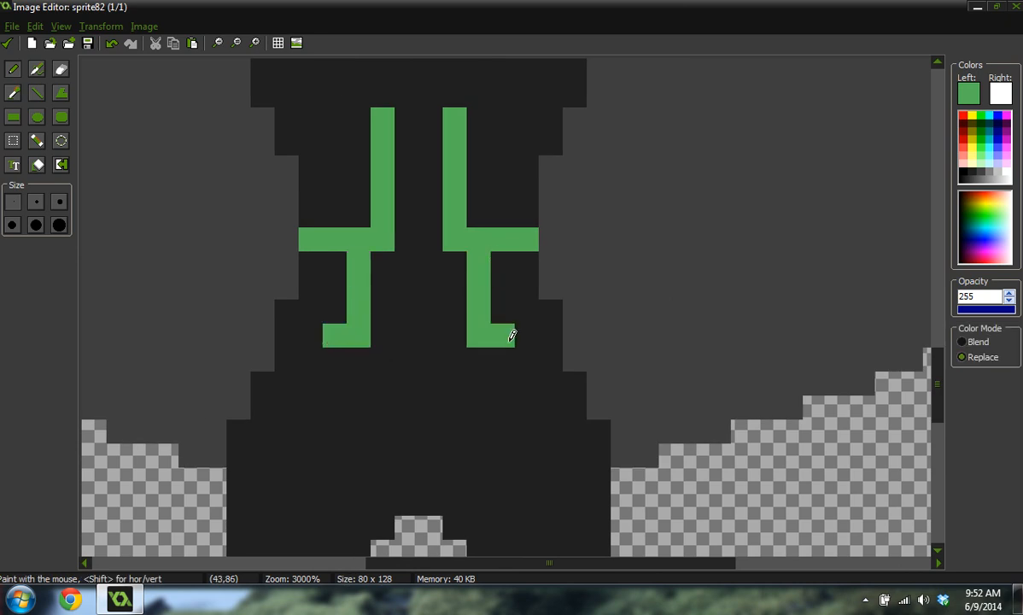
Add one-pixel outward hooks to the tops of the green chest lines and a green pixel on each side of the neck base.
ctrl+scroll(512, 336, down, 5)
ctrl+scroll(275, 311, up, 3)
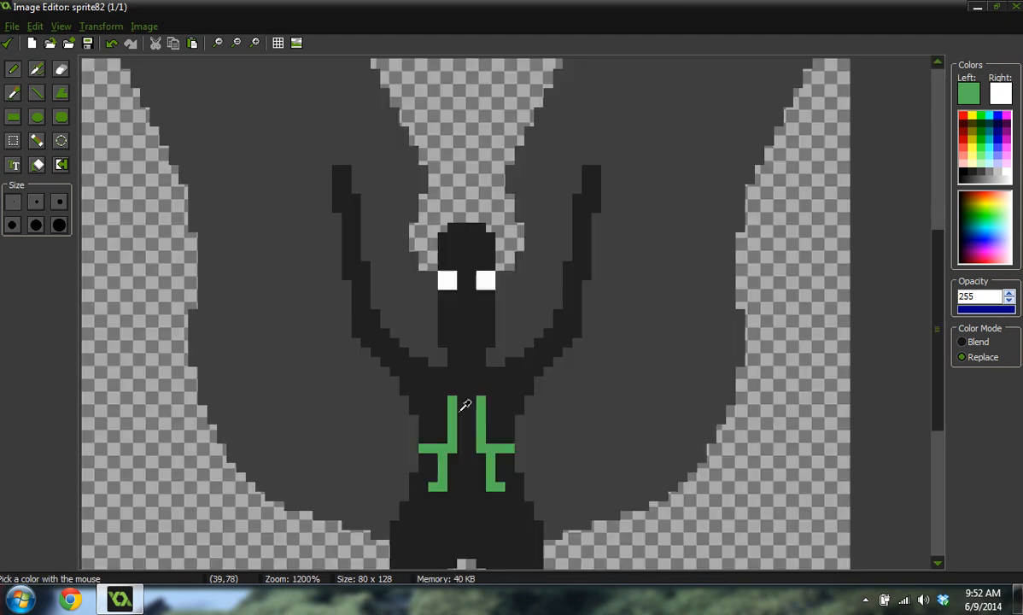
ctrl+scroll(466, 404, up, 2)
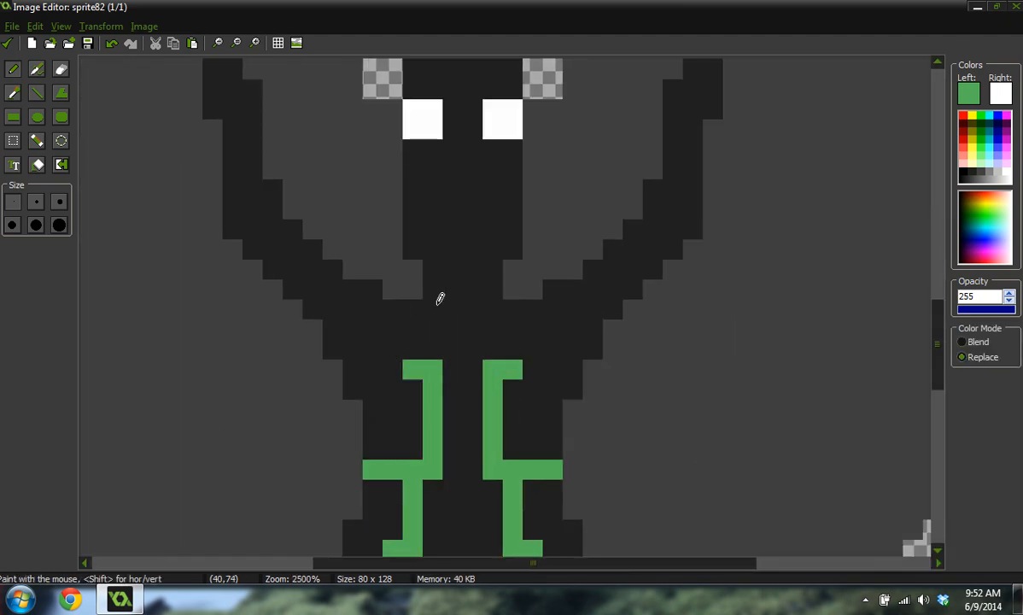
click(410, 302)
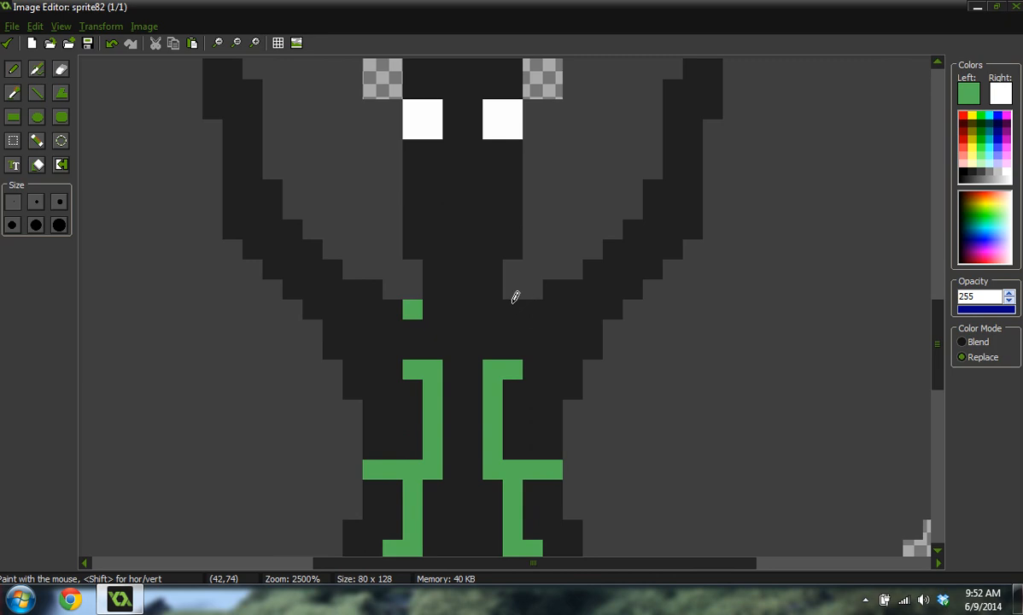
click(493, 303)
Paint a green line up the left shoulder, three pixels tall and continuing as three diagonal pixels along the raised arm.
ctrl+scroll(574, 295, down, 1)
ctrl+scroll(573, 295, down, 4)
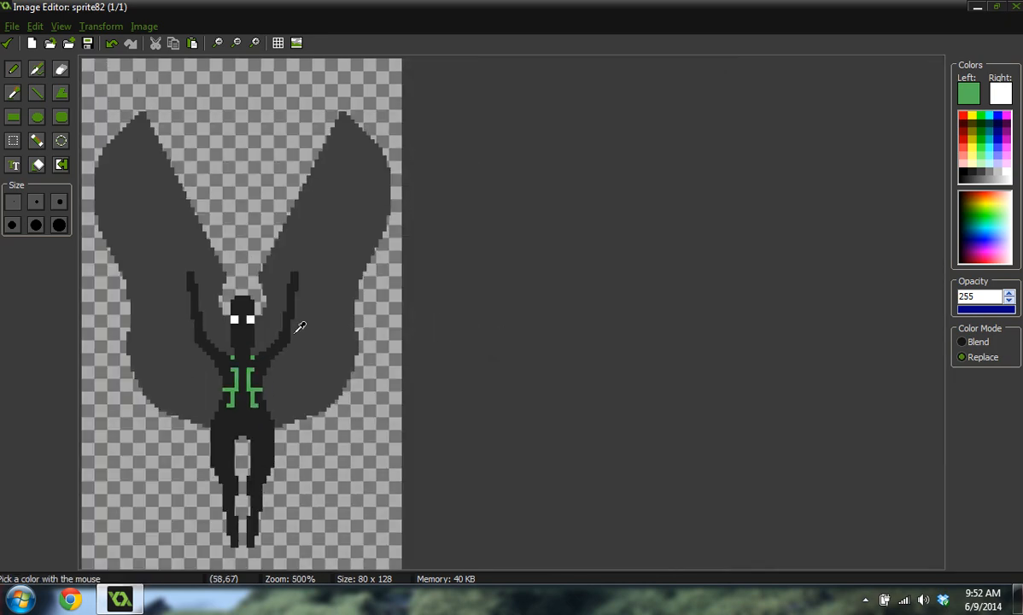
ctrl+scroll(299, 333, up, 3)
ctrl+scroll(398, 357, up, 4)
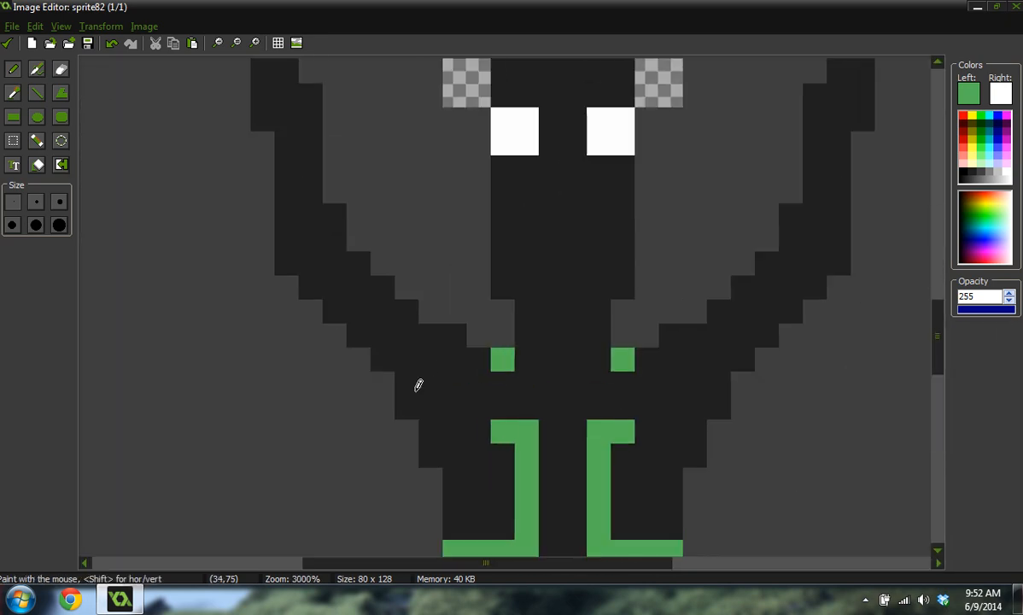
drag(410, 396, 412, 361)
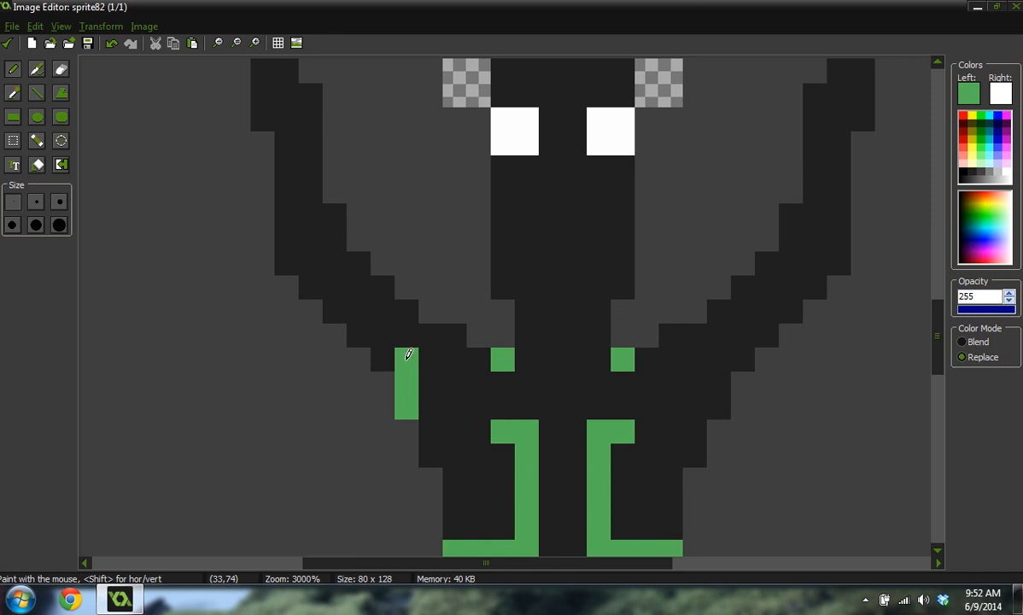
click(372, 324)
click(361, 314)
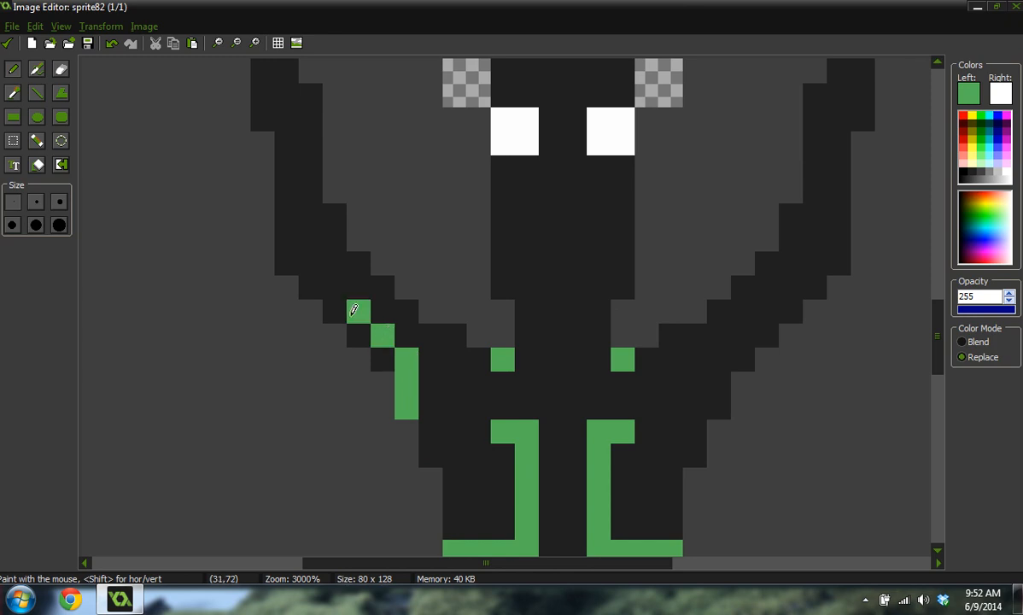
click(337, 290)
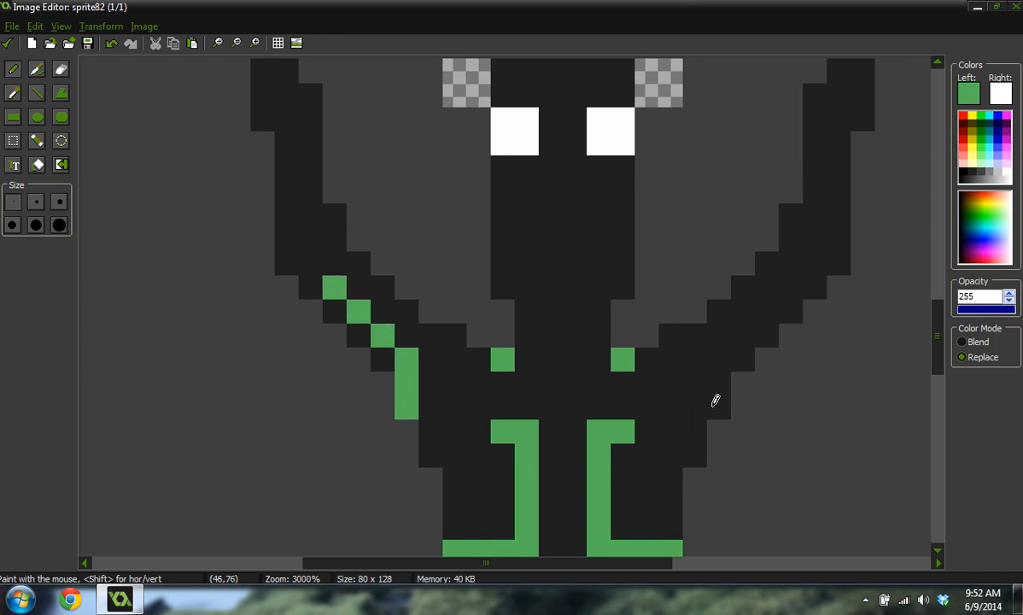
Paint the matching green line up the right shoulder, three pixels tall and continuing as three diagonal pixels along the raised arm.
drag(720, 401, 714, 350)
click(742, 334)
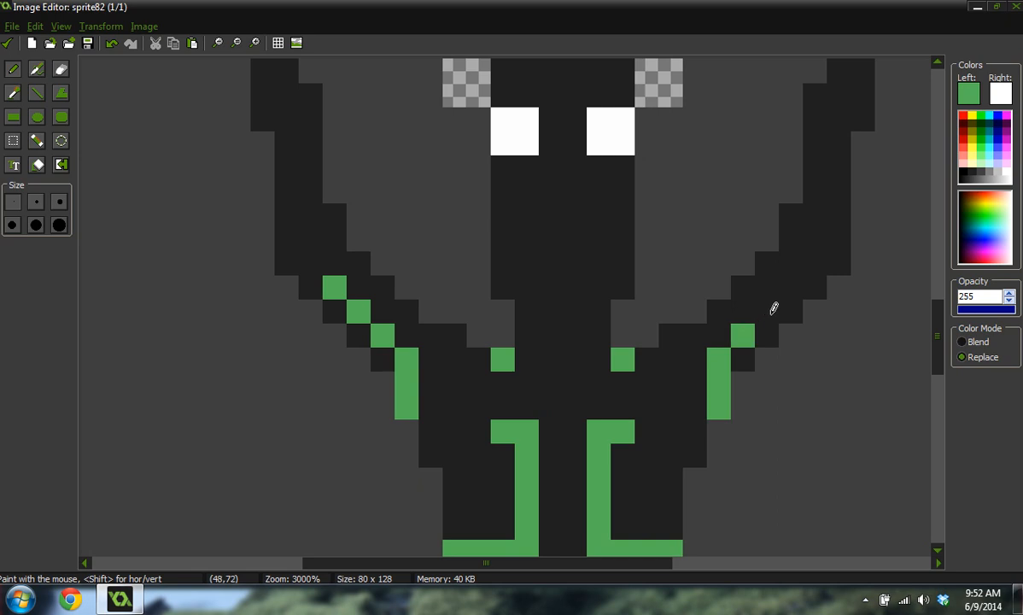
click(766, 311)
click(790, 287)
Paint mirrored green L-shaped lines on the face one row below the eyes, two pixels wide across and four pixels tall along the inner side.
scroll(594, 376, down, 2)
scroll(574, 379, down, 4)
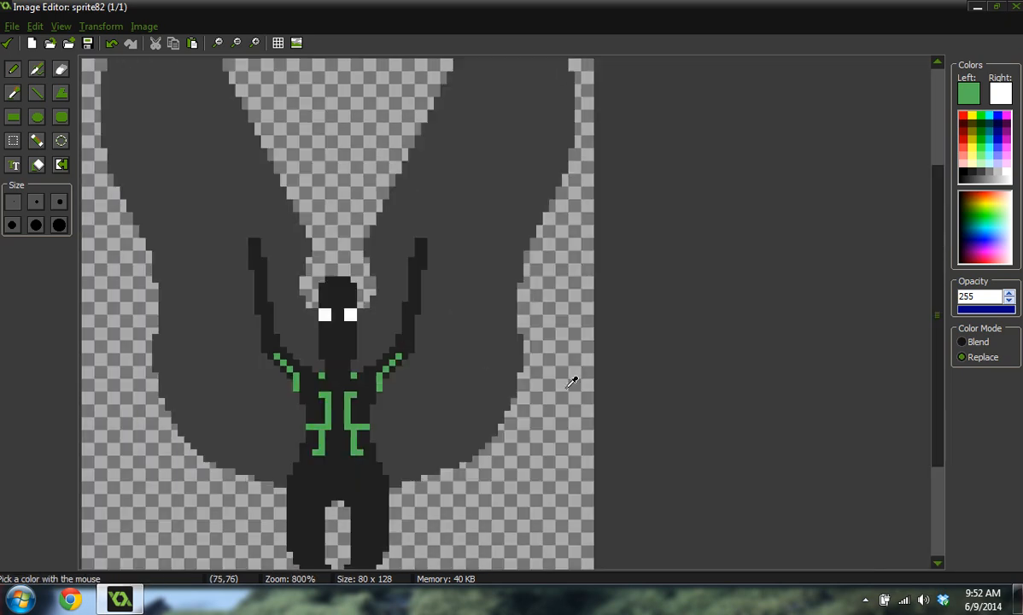
scroll(259, 373, up, 1)
scroll(259, 373, up, 4)
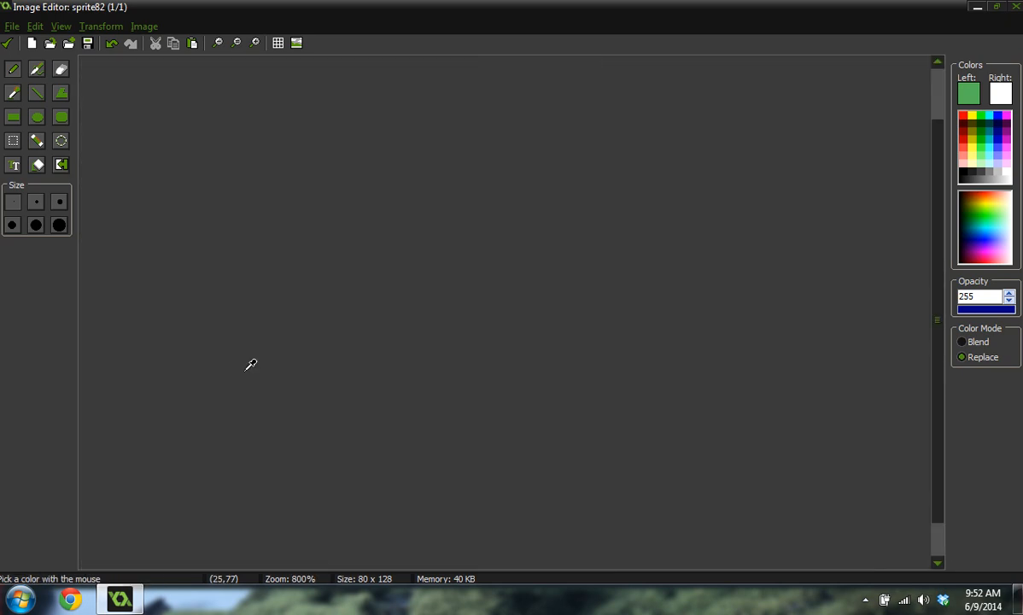
scroll(464, 264, up, 2)
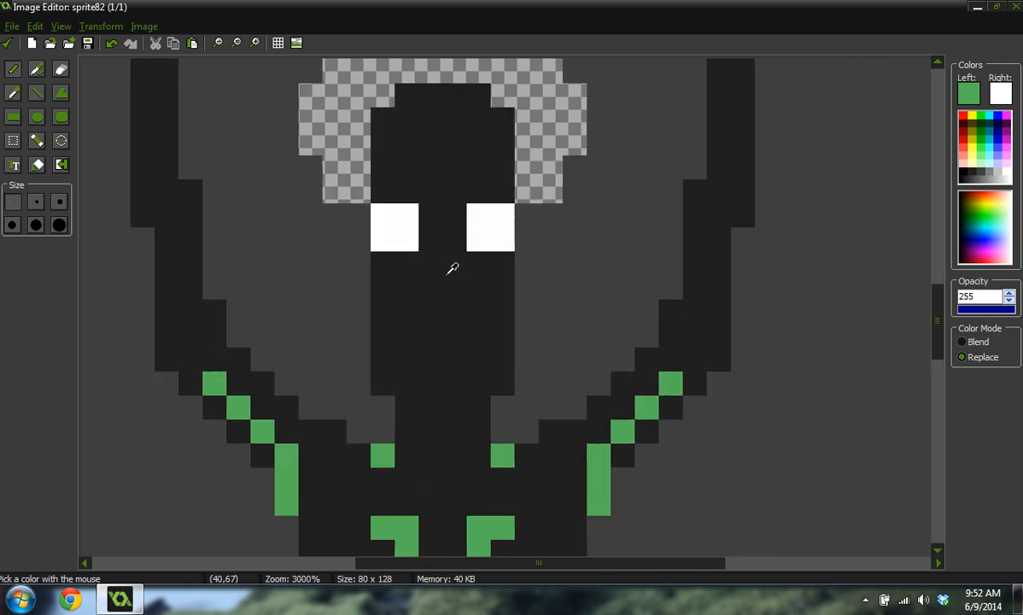
click(359, 272)
click(383, 256)
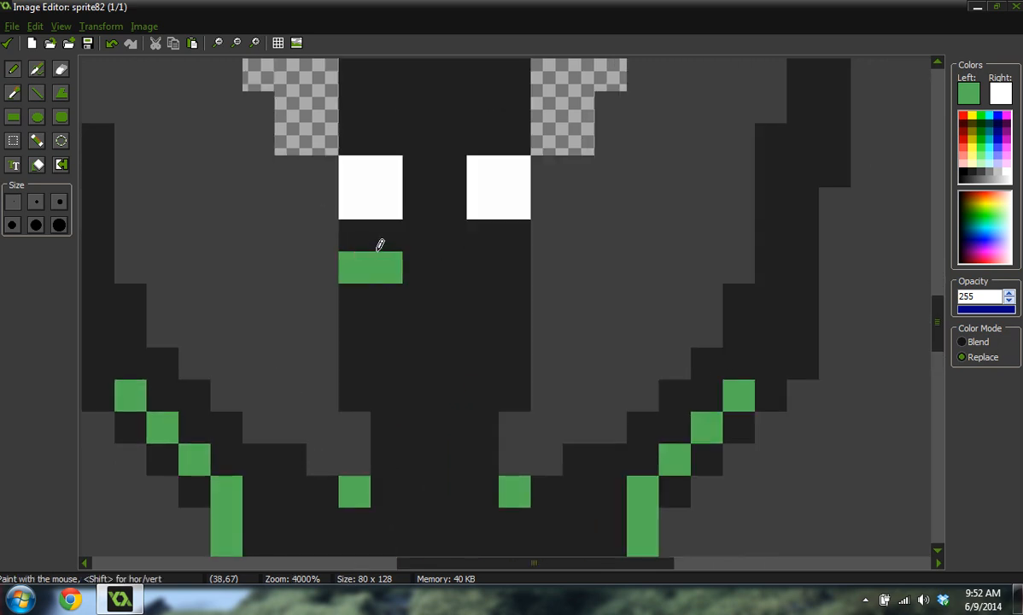
drag(386, 298, 386, 367)
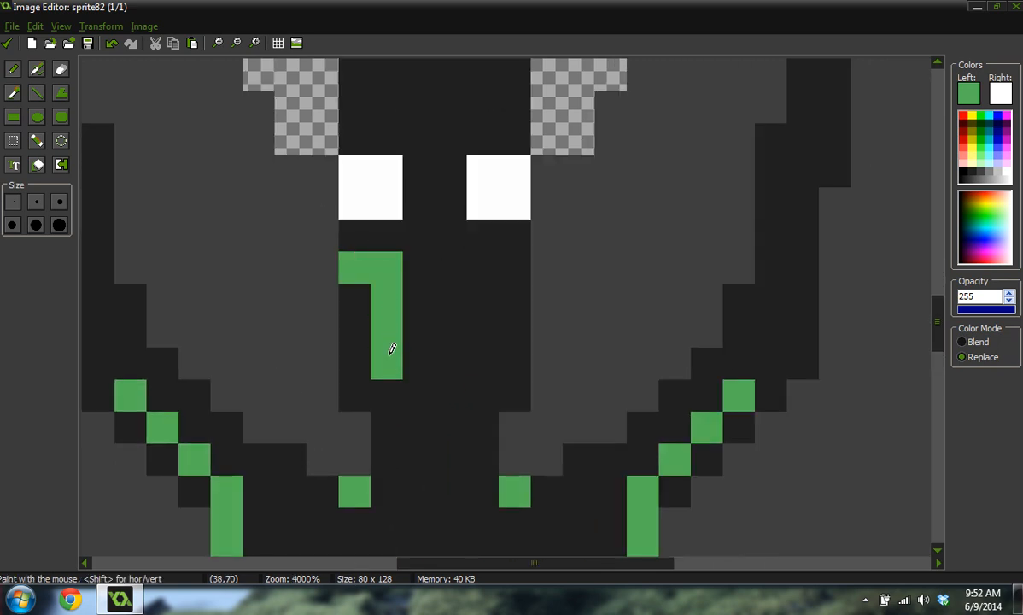
click(512, 266)
click(485, 260)
drag(484, 261, 491, 345)
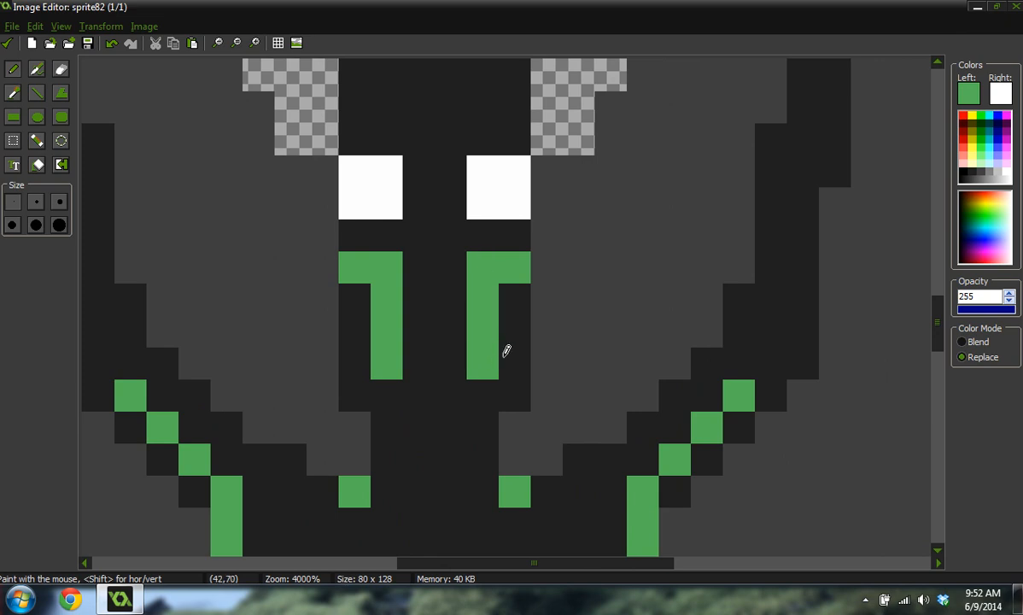
Paint mirrored green L shapes on the forehead one row above the eyes, each two pixels wide and two pixels tall.
ctrl+scroll(506, 350, down, 4)
ctrl+scroll(266, 255, up, 1)
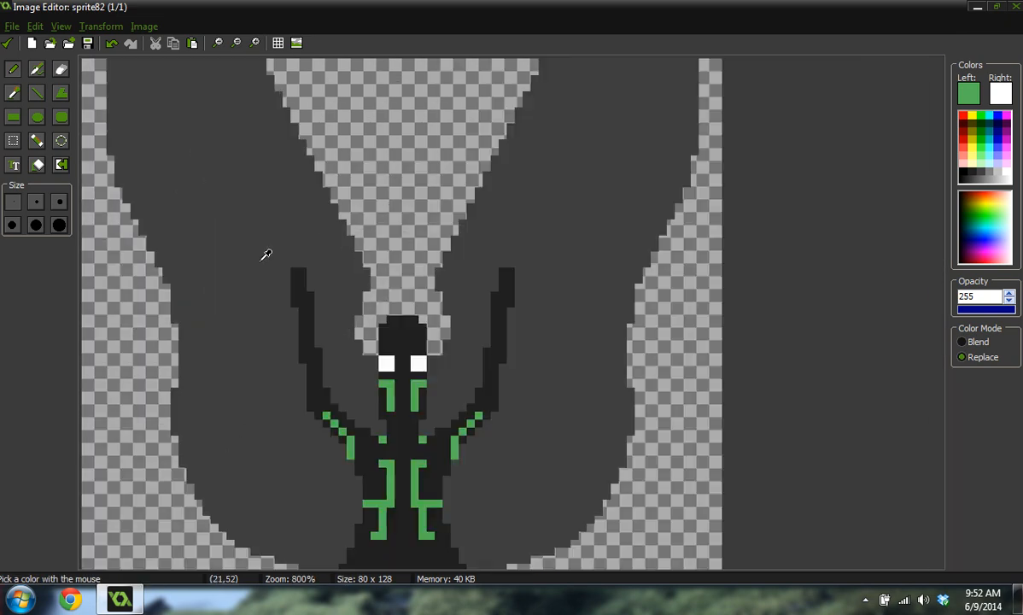
ctrl+scroll(393, 342, up, 3)
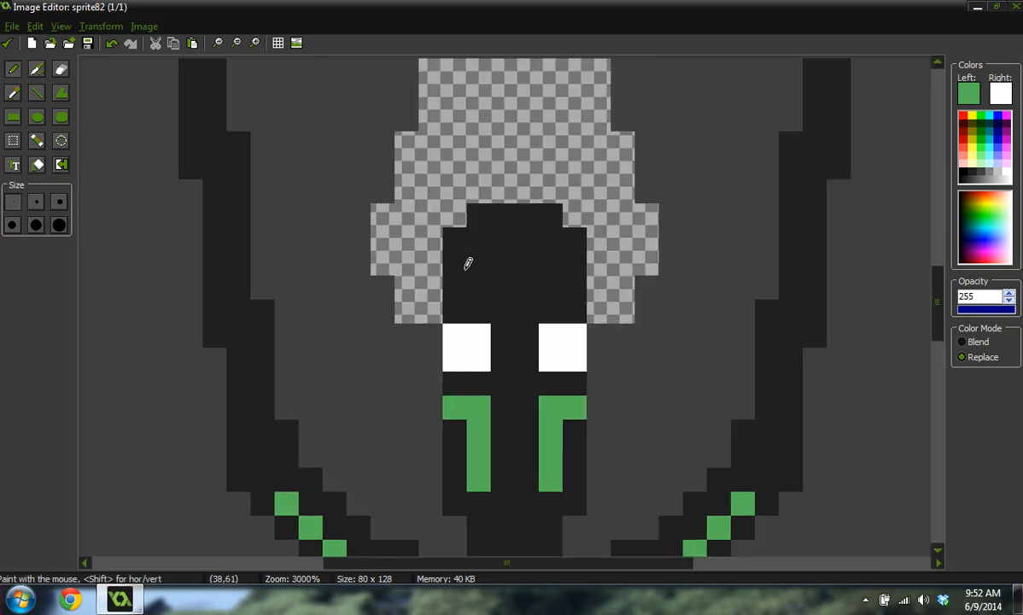
click(462, 278)
click(481, 277)
click(480, 259)
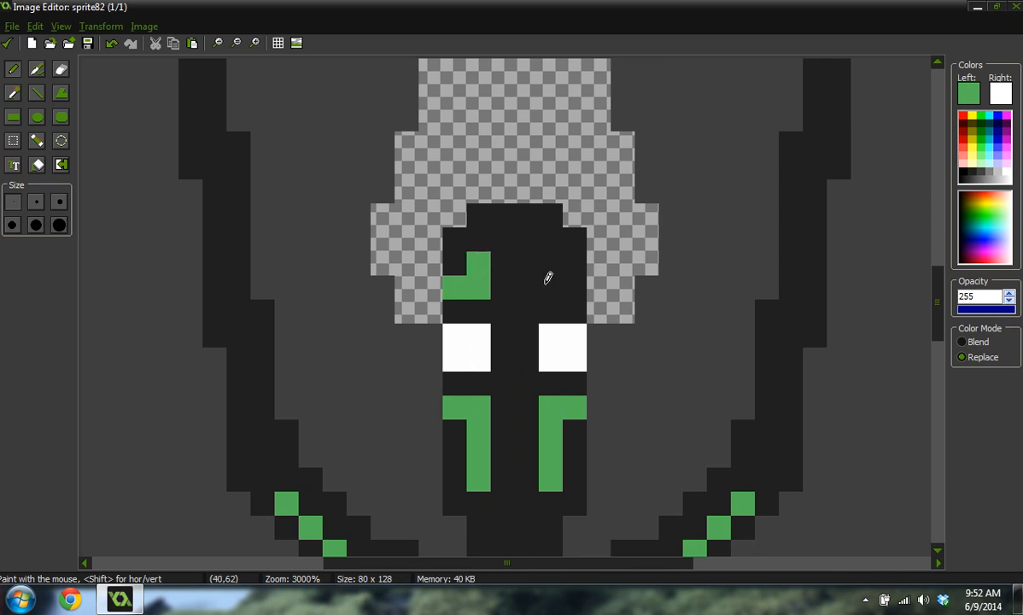
drag(548, 263, 548, 277)
Paint a green band across each elbow, made of one outer-edge pixel and two inner pixels one row higher.
ctrl+scroll(567, 283, down, 5)
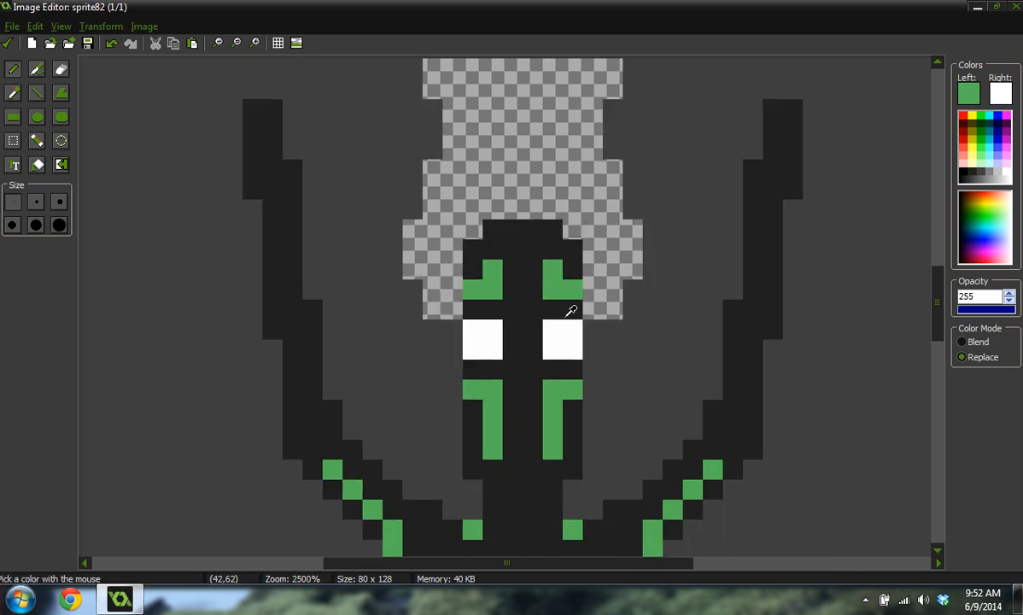
ctrl+scroll(171, 247, up, 4)
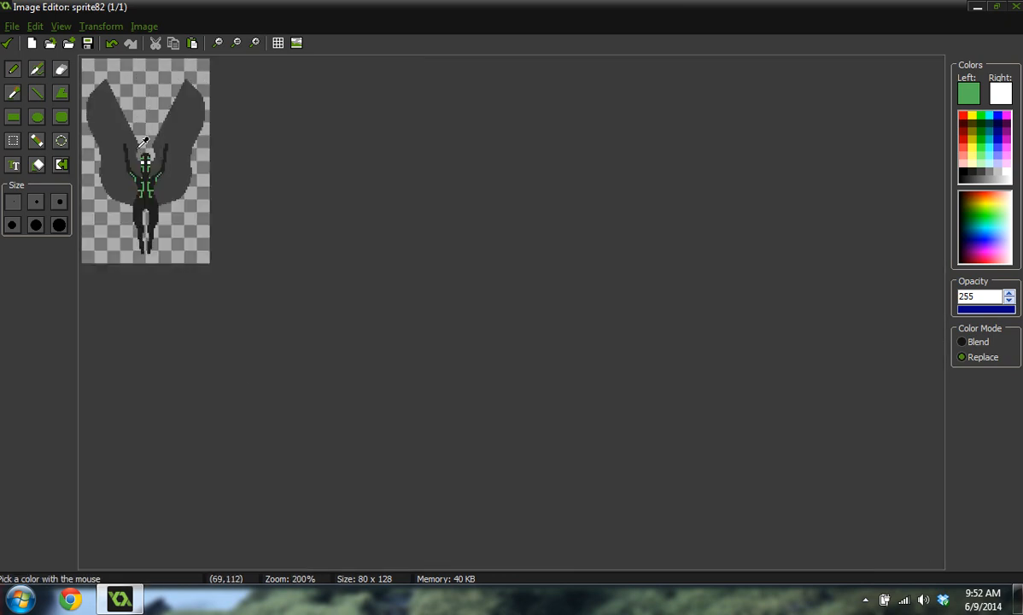
ctrl+scroll(196, 285, up, 3)
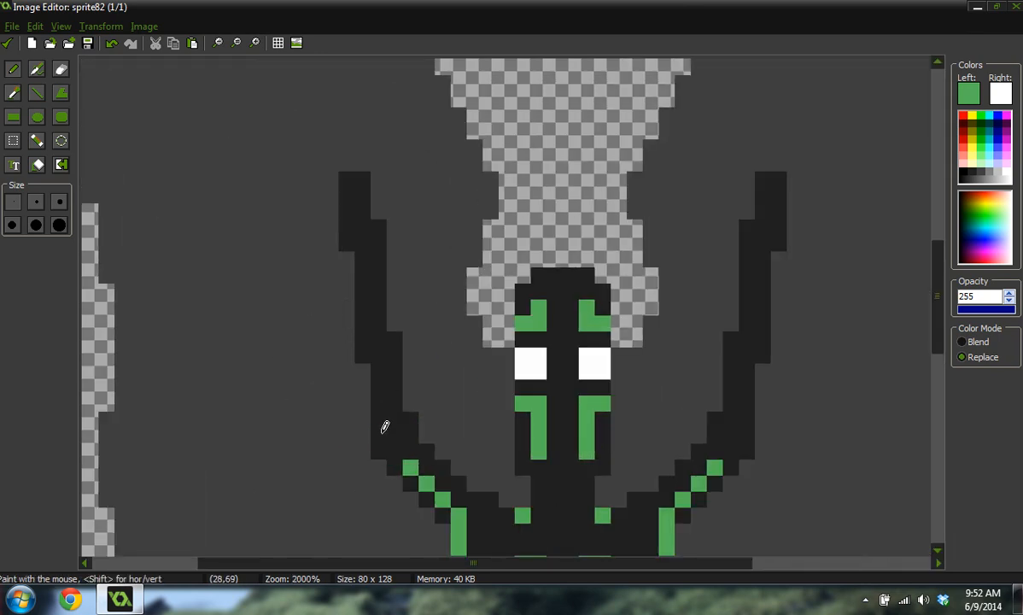
click(382, 433)
click(395, 420)
click(410, 420)
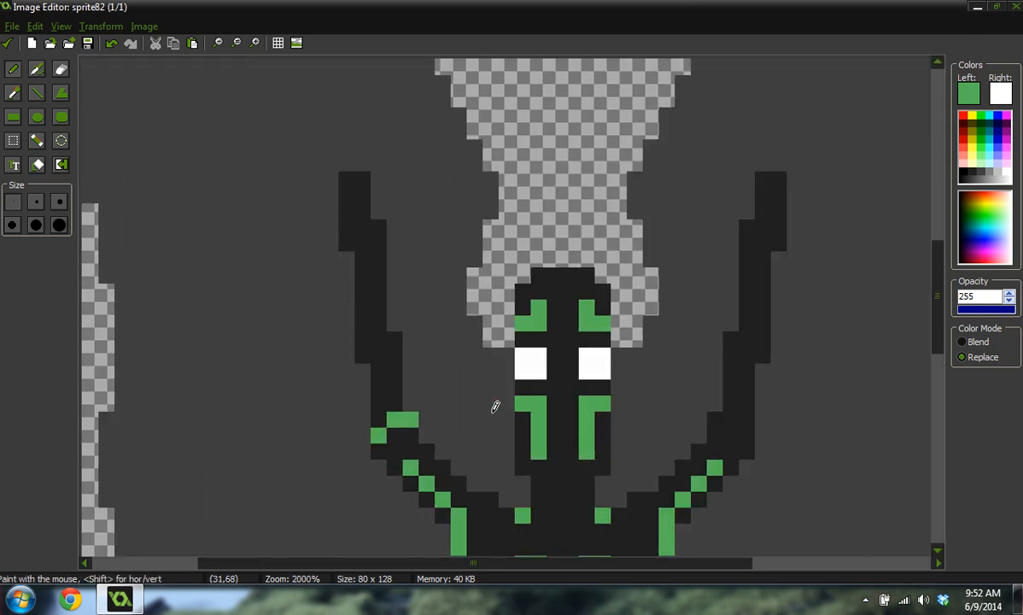
click(746, 434)
click(731, 419)
click(716, 419)
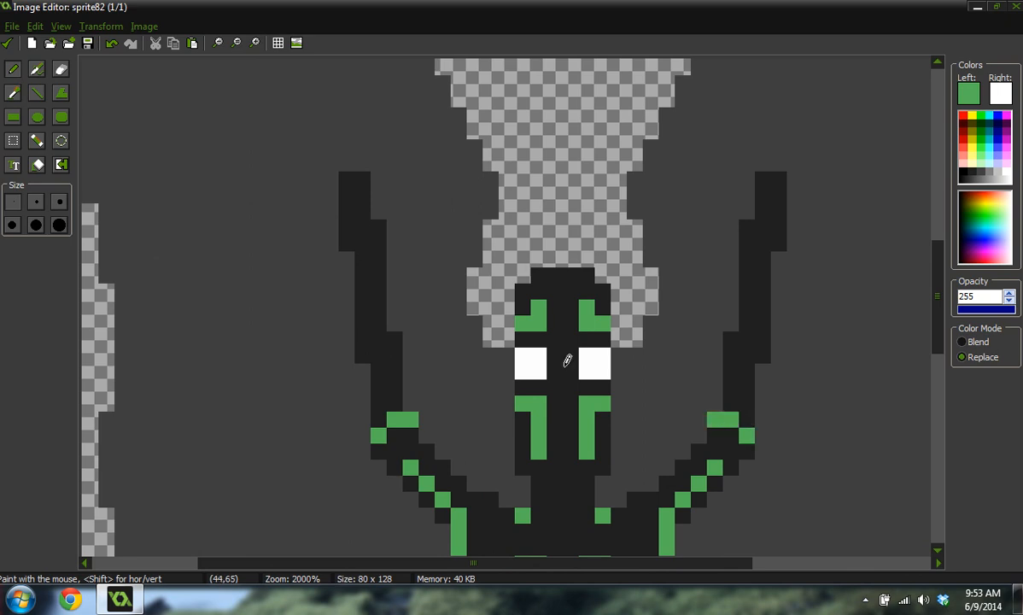
Paint a green mark on each wrist, two pixels tall with one diagonal pixel above it on the inner side.
click(363, 256)
click(362, 241)
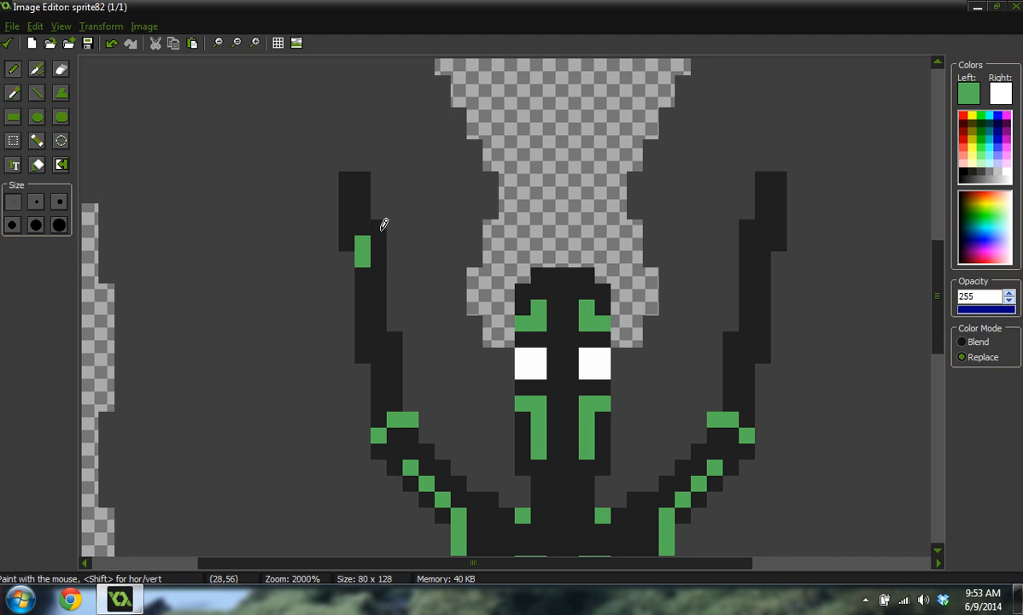
click(380, 227)
click(761, 257)
click(762, 244)
click(747, 228)
Examine the whole sprite's green markings, from the raised arms down to the unmarked legs.
scroll(691, 294, down, 2)
scroll(691, 295, down, 5)
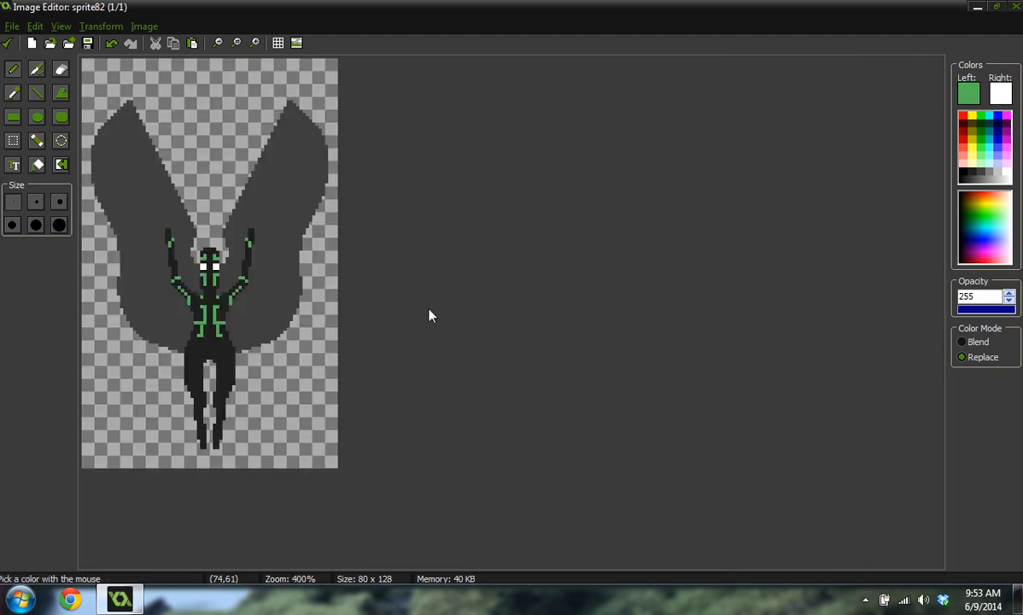
scroll(254, 271, up, 1)
scroll(254, 271, up, 1)
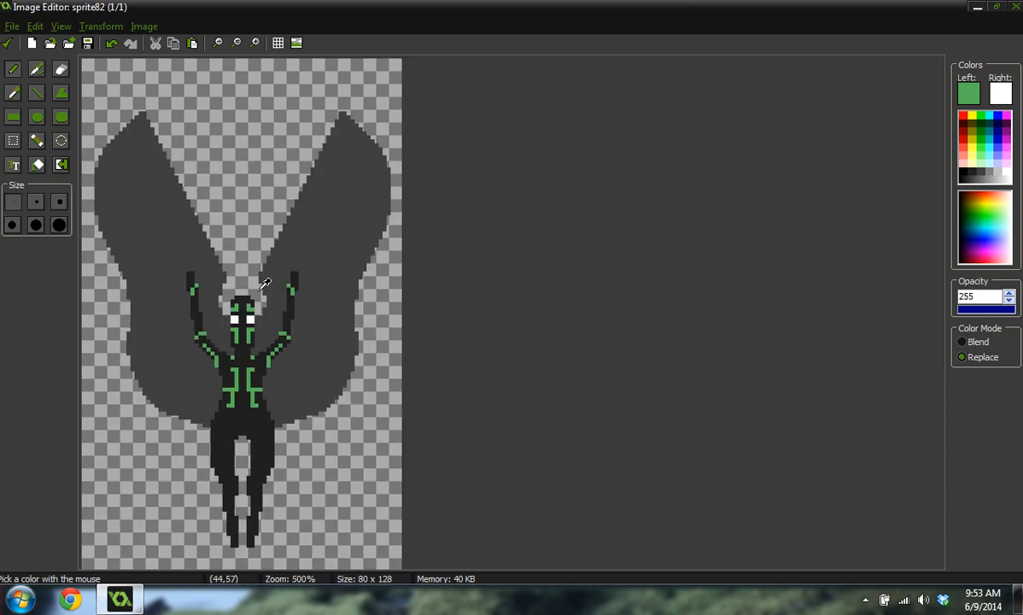
scroll(248, 341, up, 2)
scroll(256, 410, up, 1)
ctrl+scroll(345, 429, up, 1)
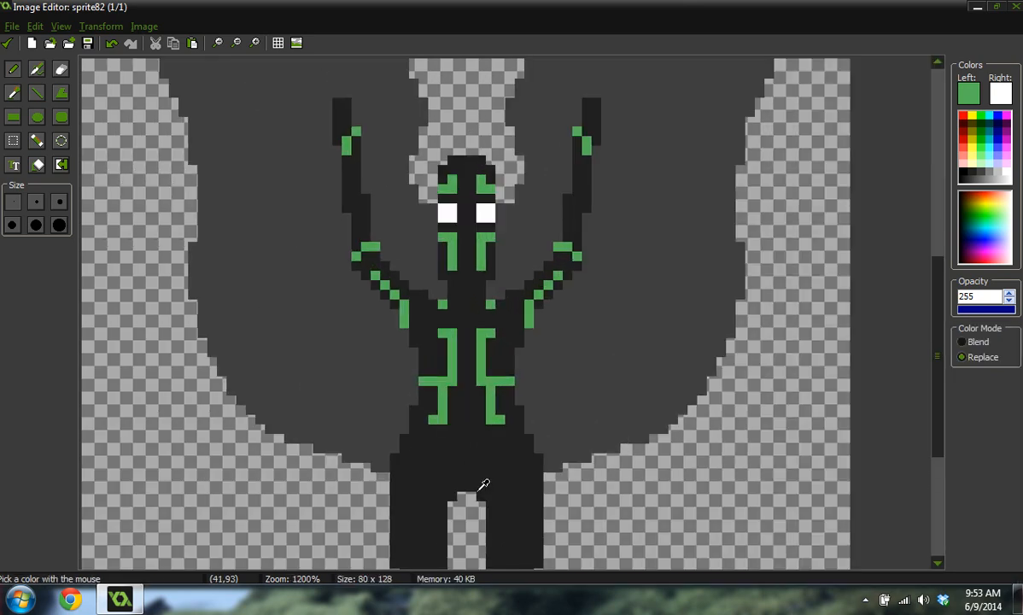
ctrl+scroll(486, 488, up, 1)
ctrl+scroll(405, 396, down, 3)
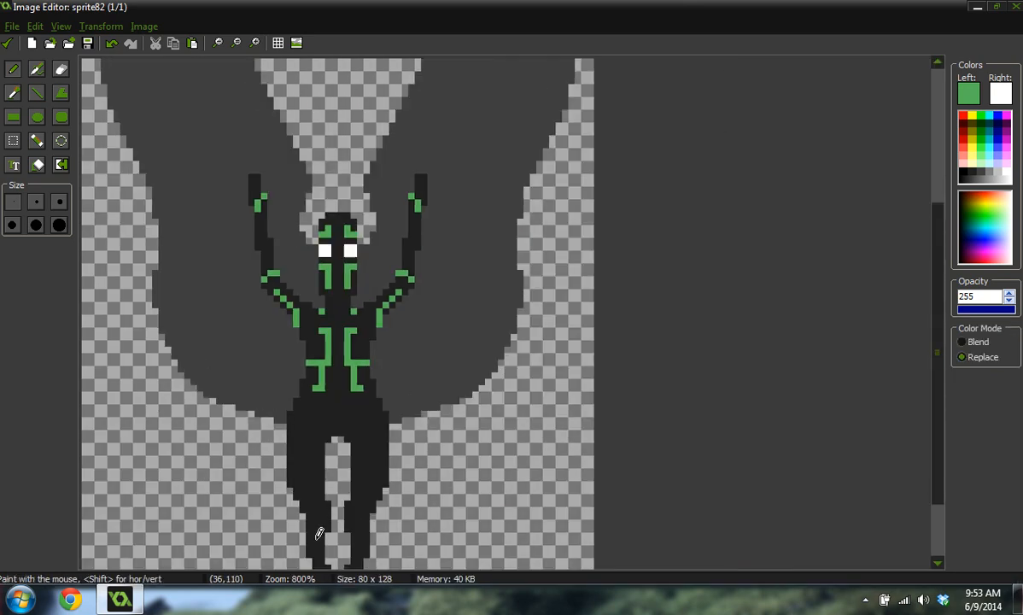
ctrl+scroll(299, 500, up, 3)
click(488, 332)
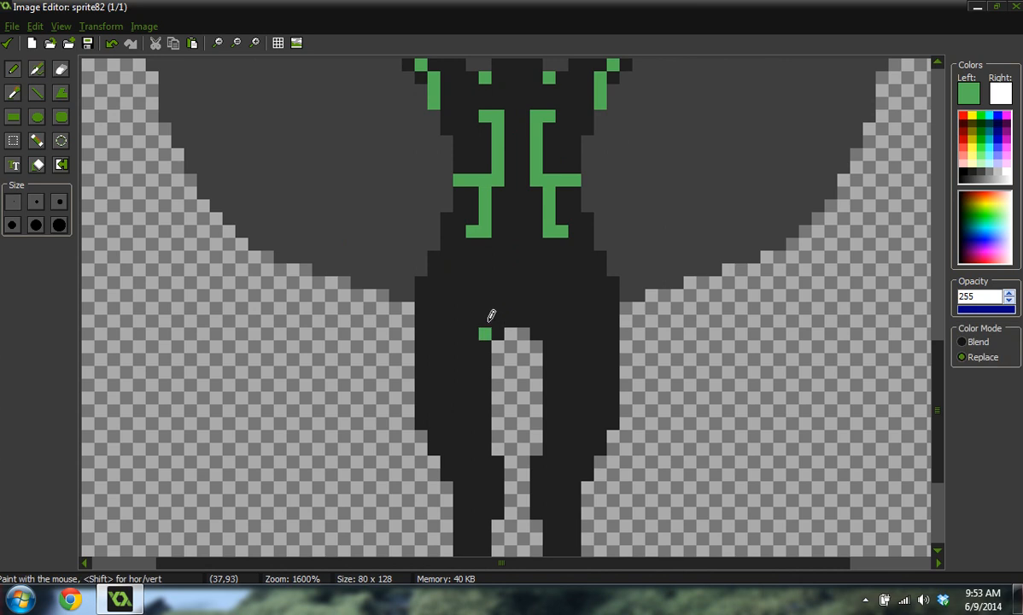
key(ctrl+z)
click(495, 329)
key(ctrl+z)
click(482, 347)
key(ctrl+z)
Paint a stepped green band across each upper thigh, starting with two inner pixels and continuing outward one row higher.
click(483, 359)
click(470, 352)
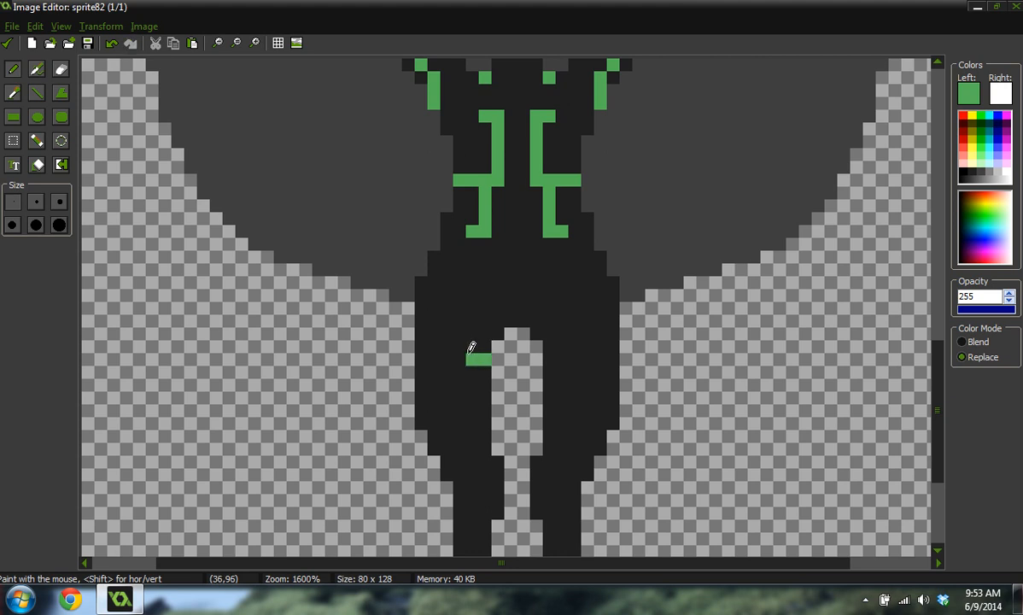
drag(456, 347, 438, 347)
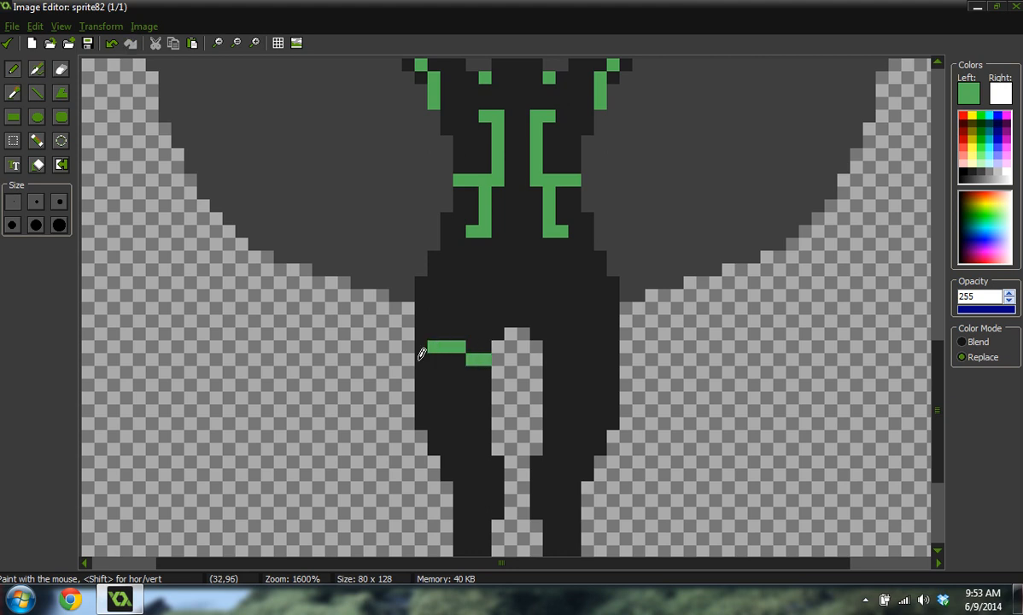
click(420, 359)
drag(546, 356, 589, 343)
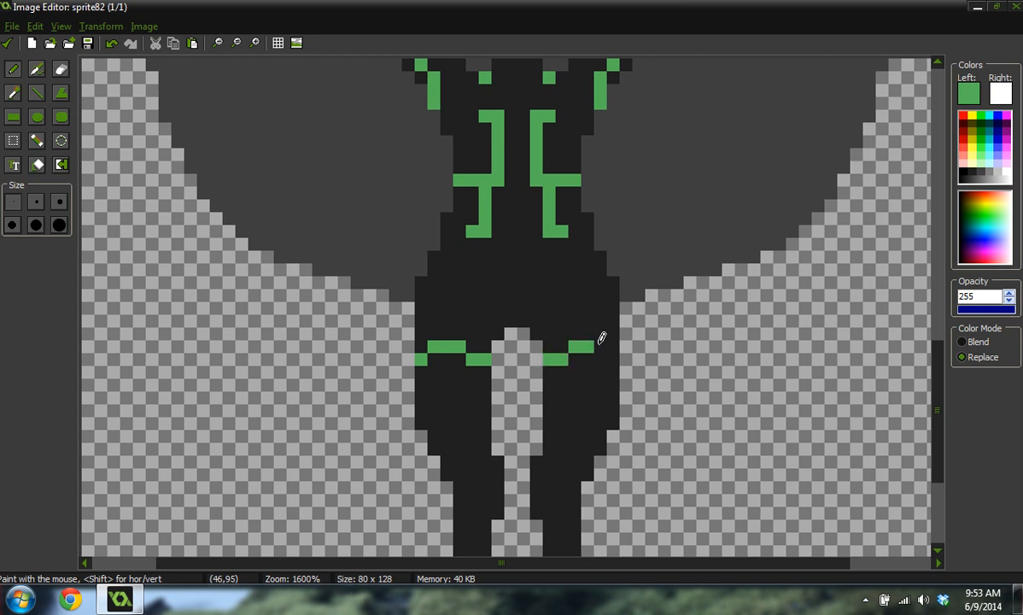
Raise the outer end pixel of both thigh bands one row, cover the old pixels with the dark body color, and pick green again.
ctrl+scroll(615, 324, down, 2)
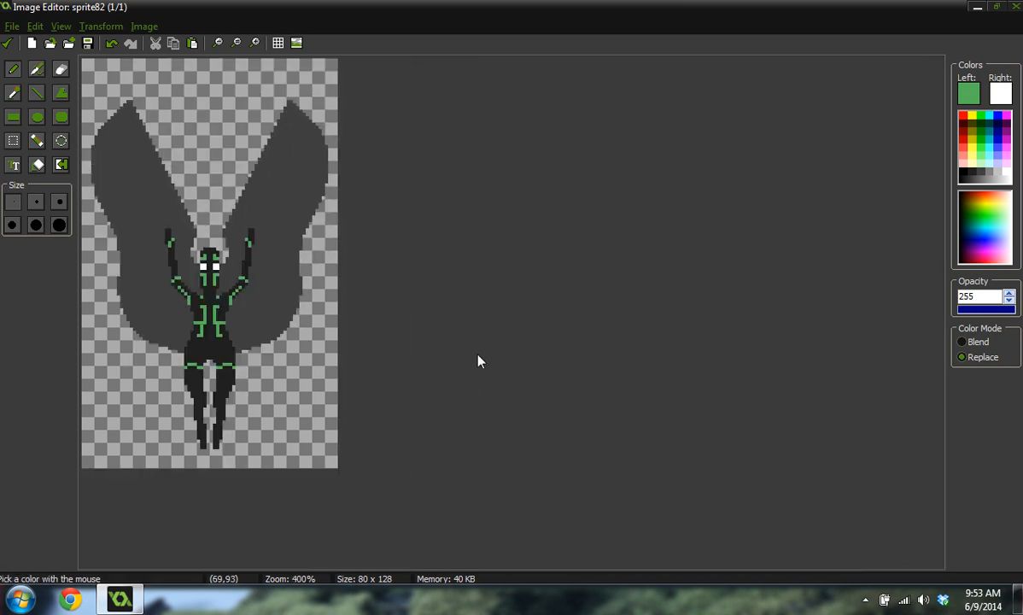
ctrl+scroll(331, 344, up, 2)
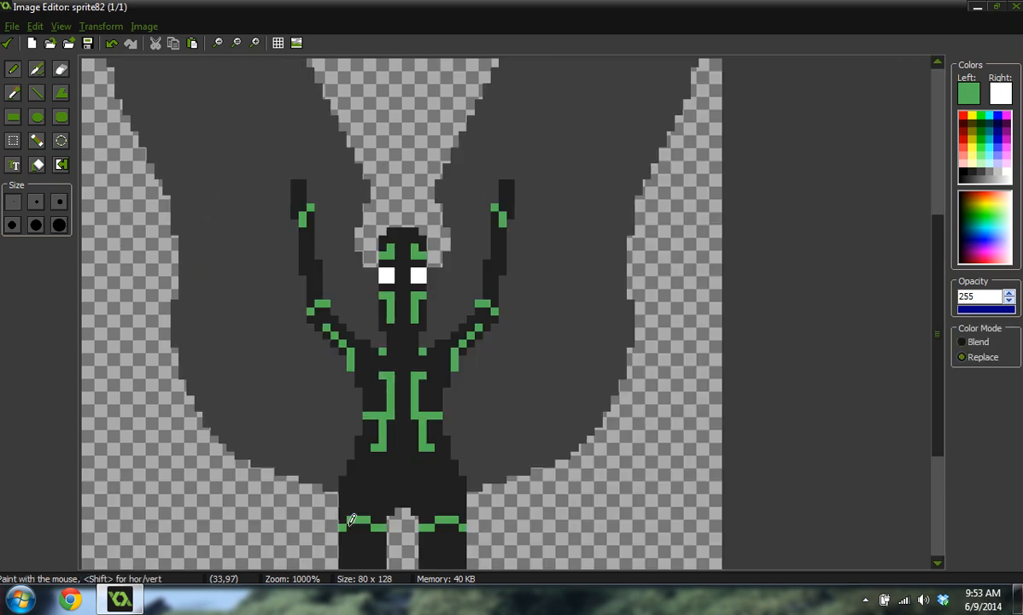
click(462, 519)
ctrl+click(455, 534)
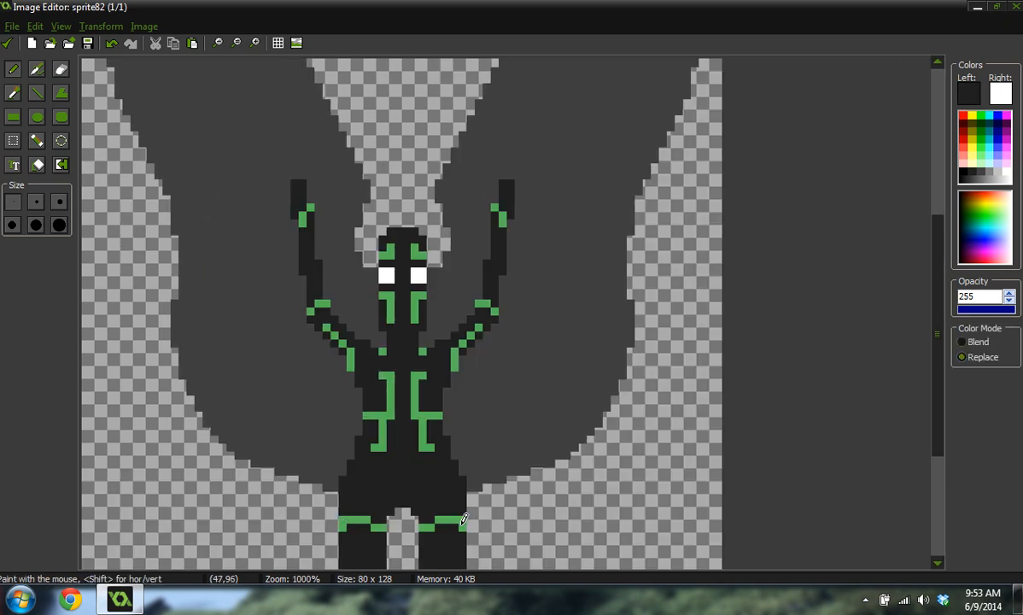
click(462, 527)
ctrl+click(356, 517)
ctrl+scroll(369, 442, down, 3)
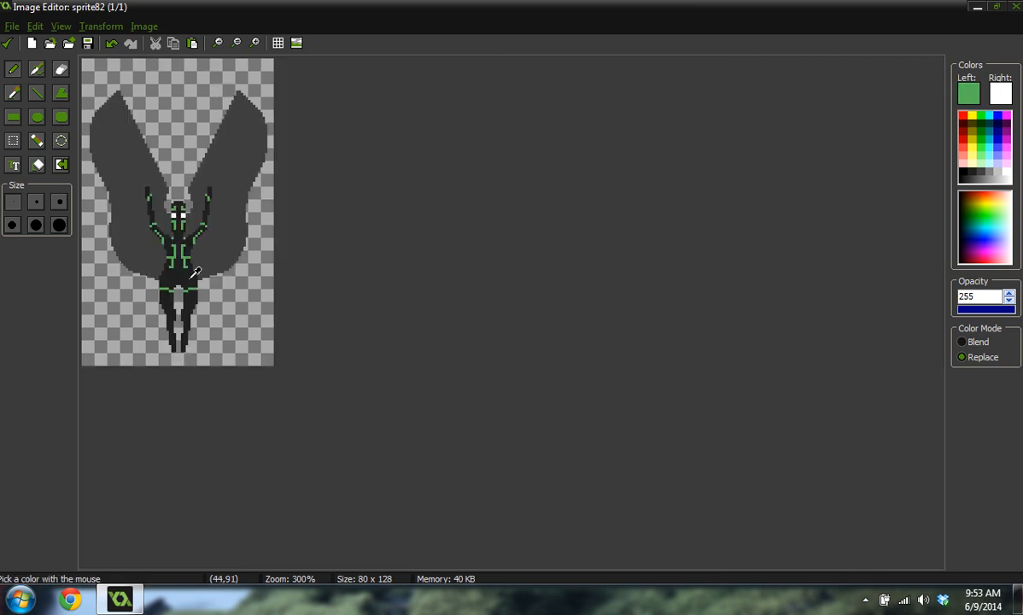
ctrl+scroll(292, 418, up, 2)
ctrl+scroll(417, 455, up, 2)
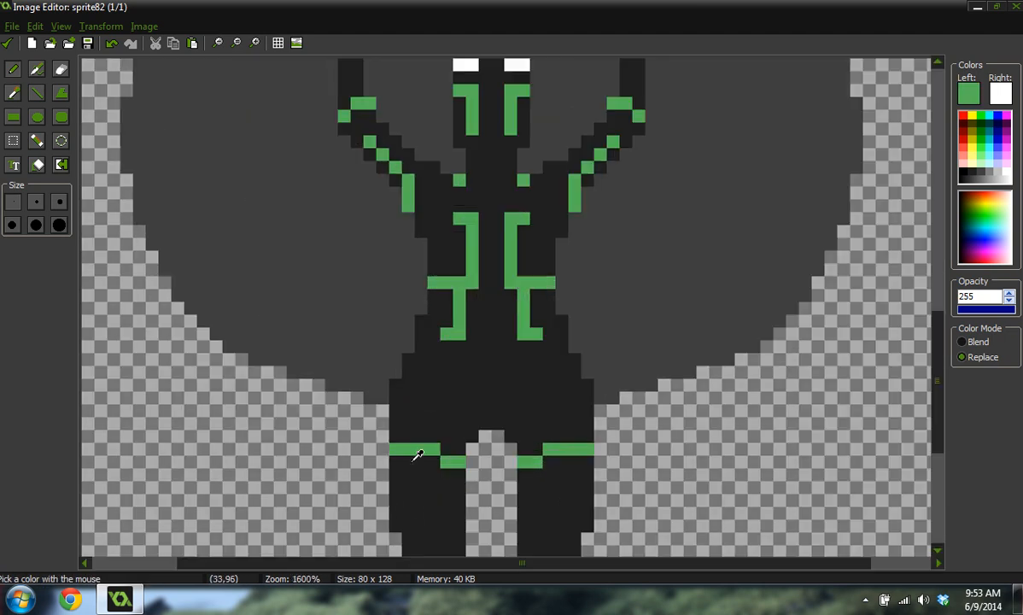
ctrl+scroll(417, 455, up, 1)
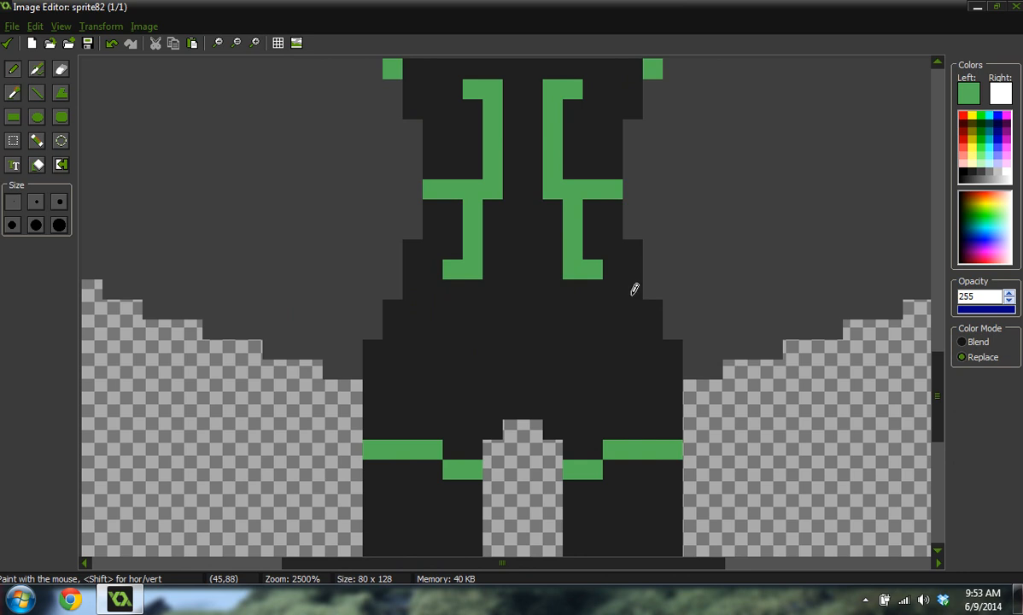
click(626, 267)
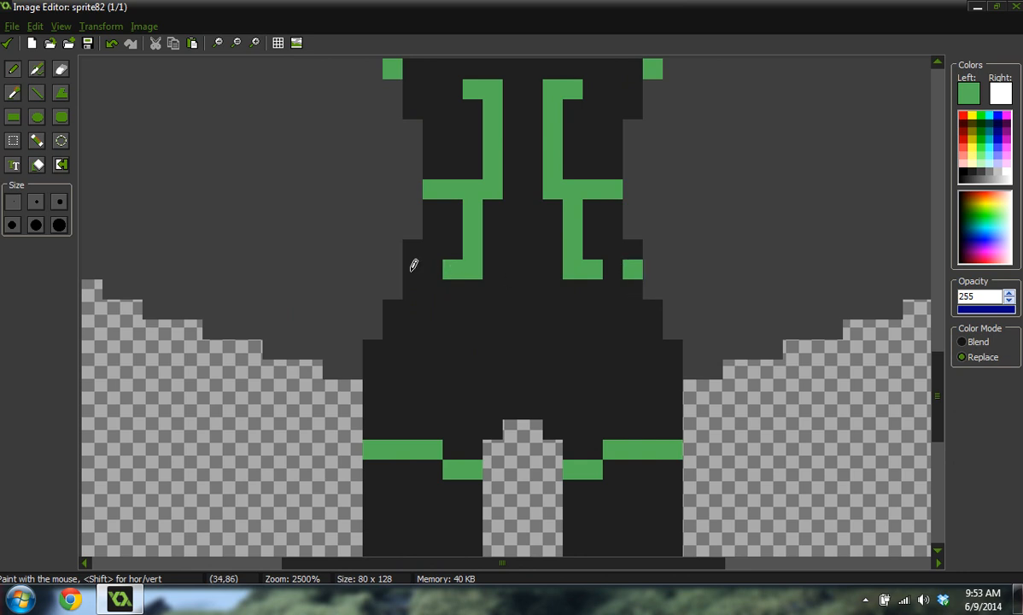
ctrl+scroll(414, 265, down, 4)
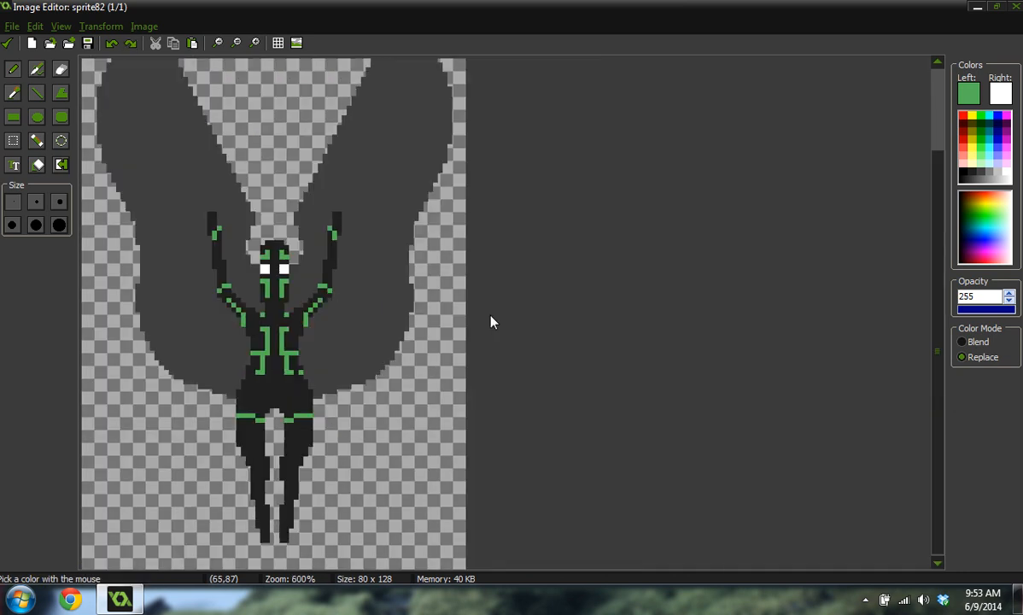
Paint mirrored green L shapes on the hips above the thigh bands, four pixels wide from the outer edge and three pixels tall inside.
ctrl+scroll(252, 397, up, 3)
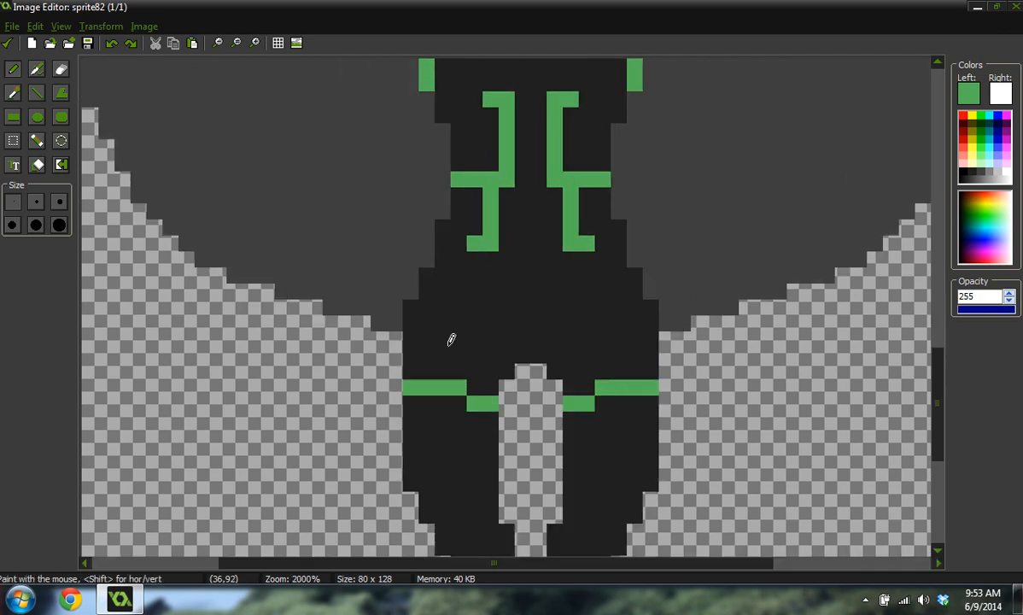
mouse_move(407, 335)
mouse_down()
mouse_move(455, 333)
mouse_move(458, 303)
mouse_up()
click(636, 348)
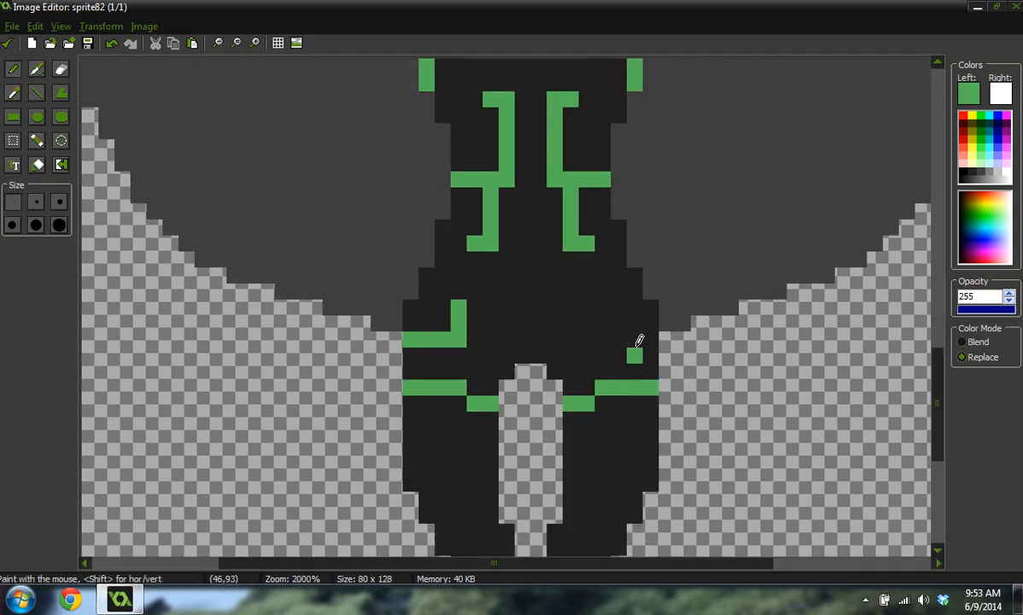
key(ctrl+z)
mouse_move(651, 339)
mouse_down()
mouse_move(607, 337)
mouse_move(603, 306)
mouse_up()
ctrl+scroll(644, 296, down, 2)
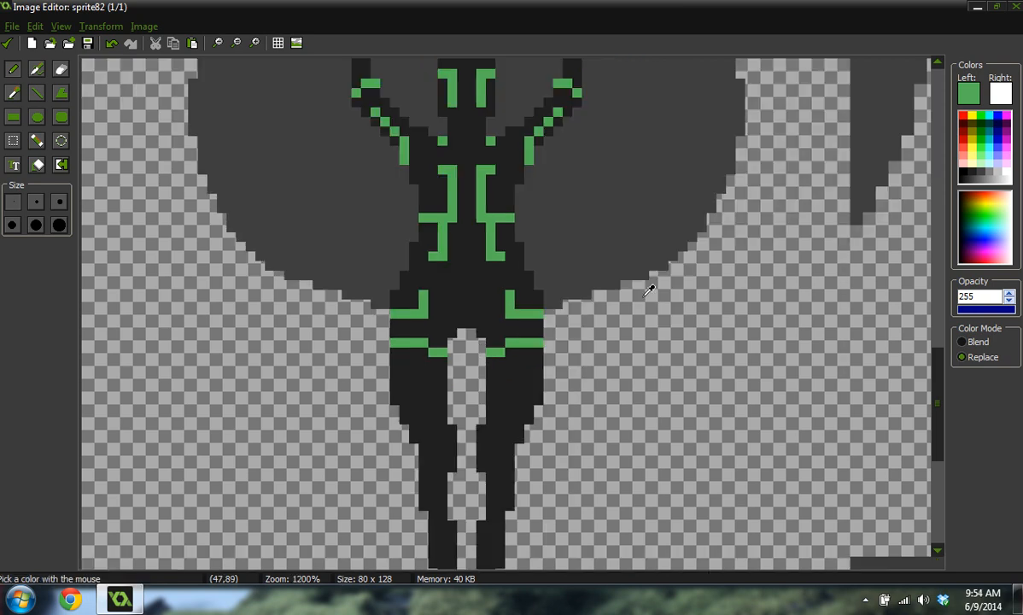
Try painting a green band across each knee, with the inner pixel one row higher, and undo the strokes.
ctrl+scroll(632, 308, down, 3)
ctrl+scroll(219, 353, up, 1)
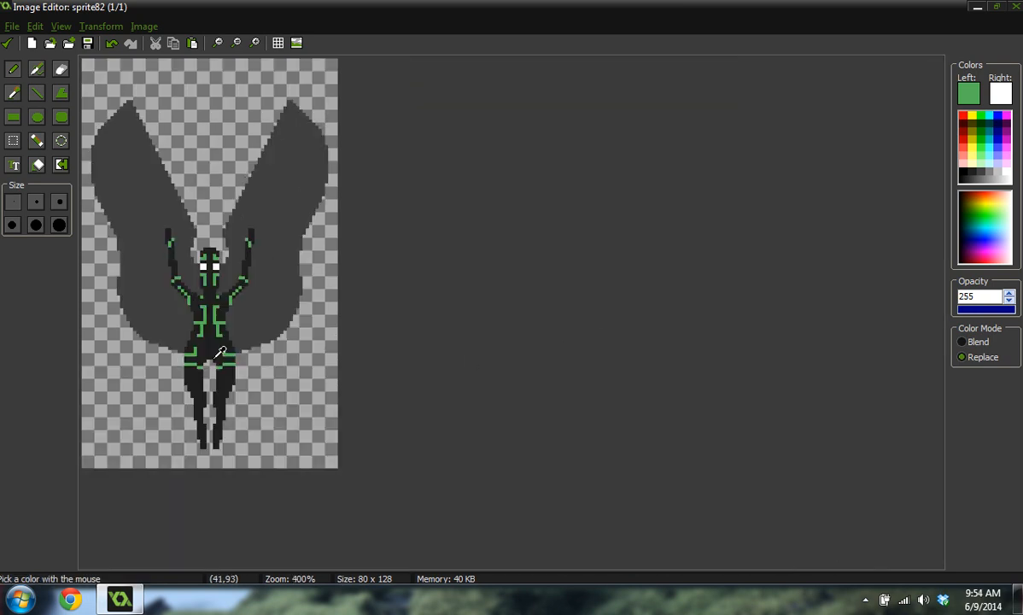
ctrl+scroll(219, 353, up, 5)
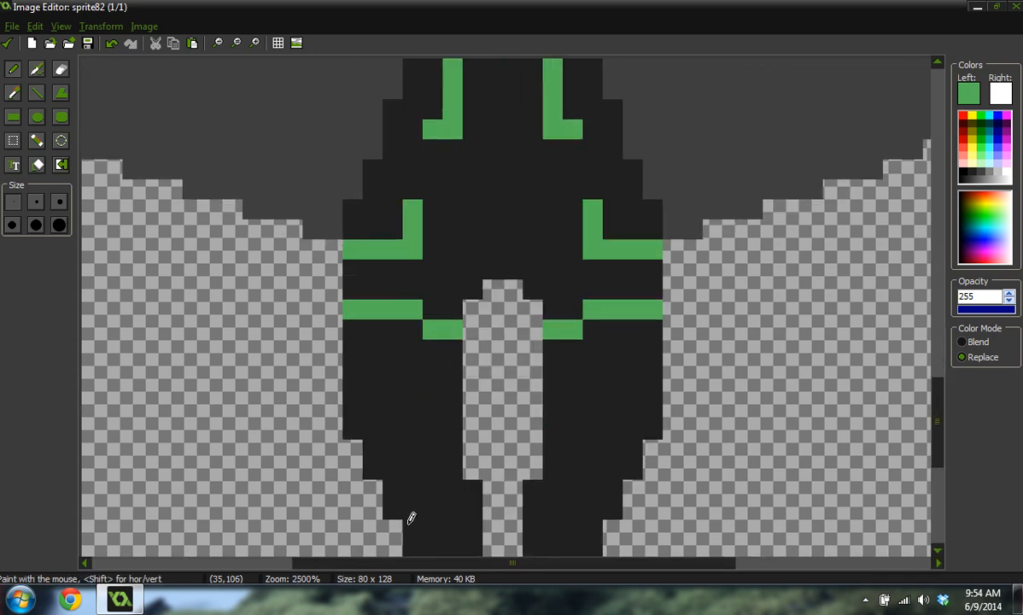
mouse_move(411, 518)
mouse_down()
mouse_move(456, 512)
mouse_move(472, 489)
mouse_up()
click(535, 492)
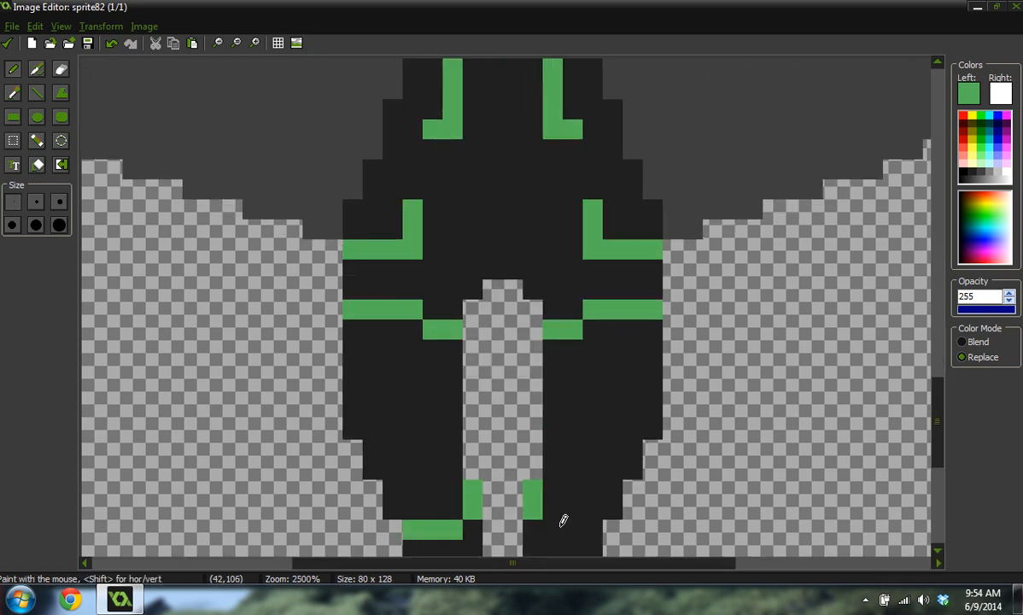
ctrl+scroll(597, 453, down, 4)
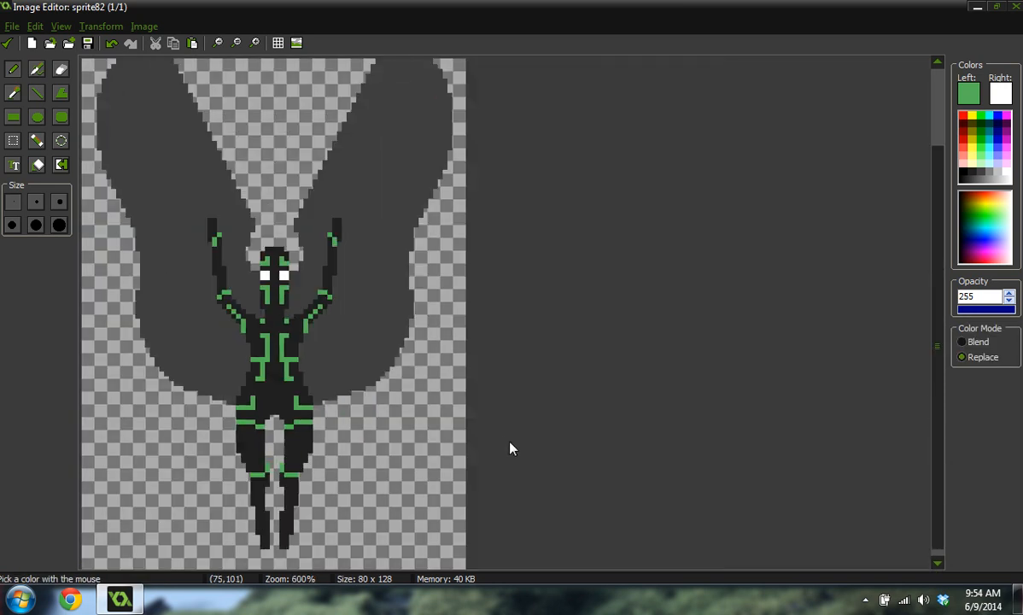
key(ctrl+z)
key(ctrl+z)
Paint mirrored green bands across the knees, three pixels wide outside and one inner pixel a row higher, covering the extra pixel with dark body color.
ctrl+scroll(278, 498, up, 4)
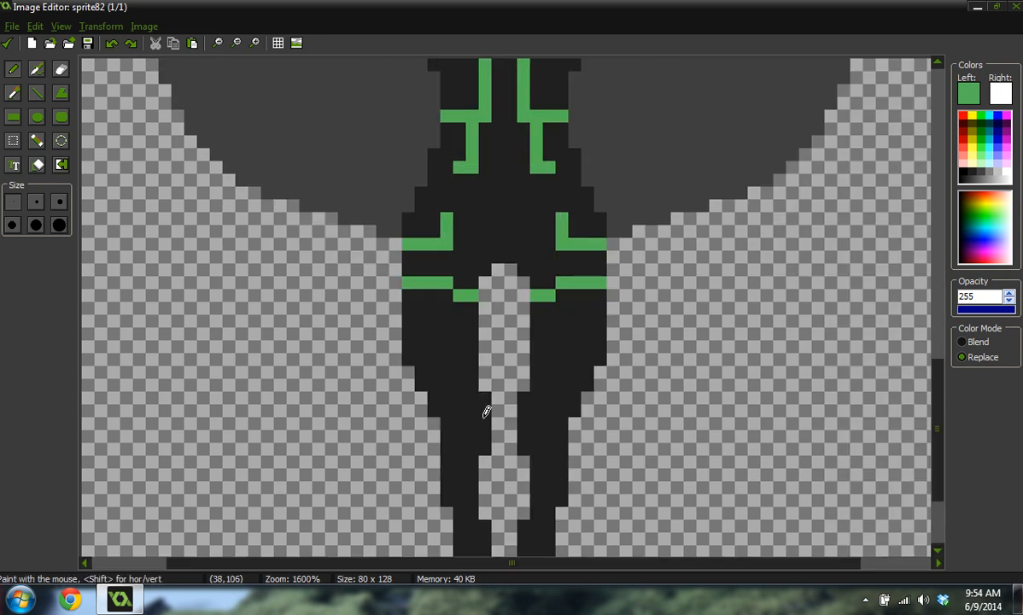
click(484, 421)
click(445, 436)
click(523, 423)
drag(536, 435, 563, 436)
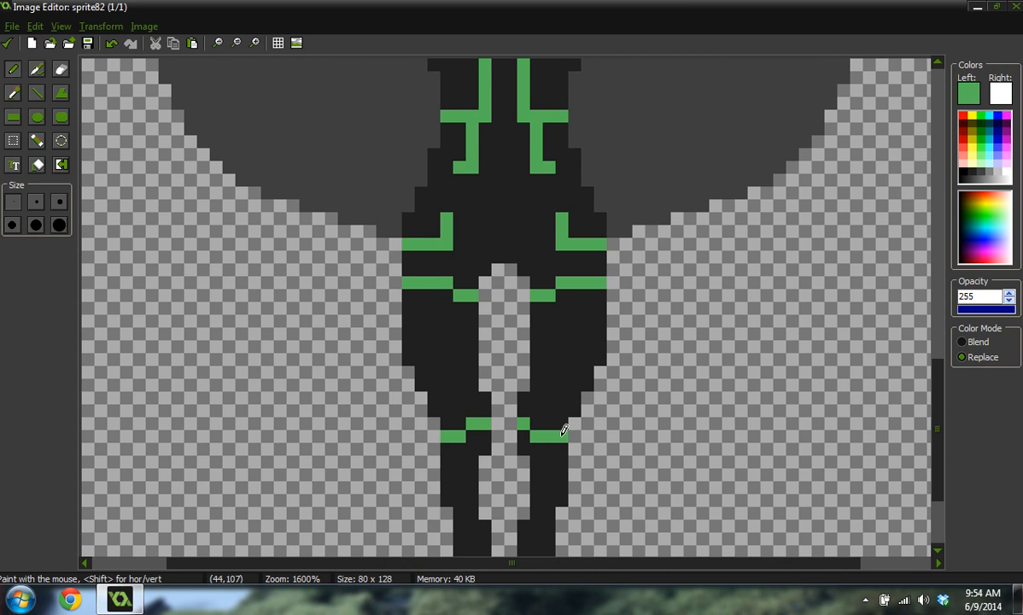
ctrl+click(469, 411)
click(472, 423)
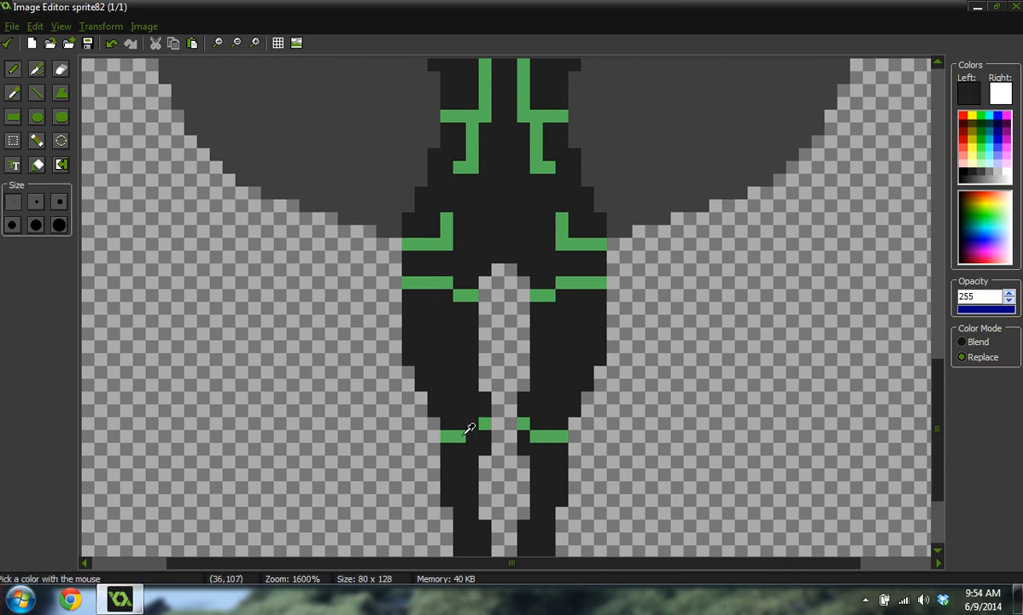
ctrl+click(462, 435)
Paint a two-pixel-wide green band across each ankle, one row above the bottom of the feet.
ctrl+scroll(561, 447, down, 2)
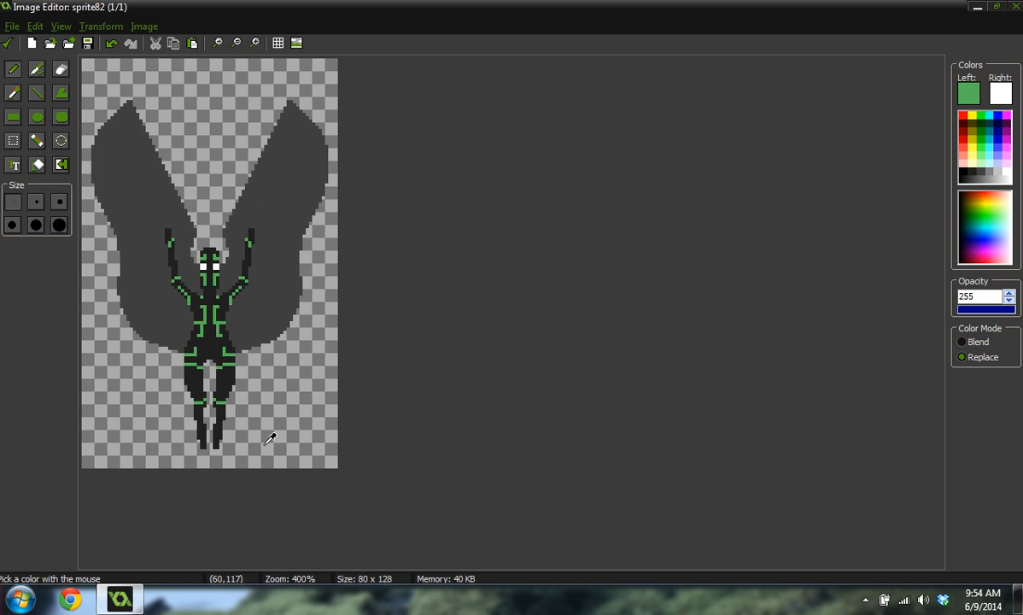
ctrl+scroll(272, 434, up, 1)
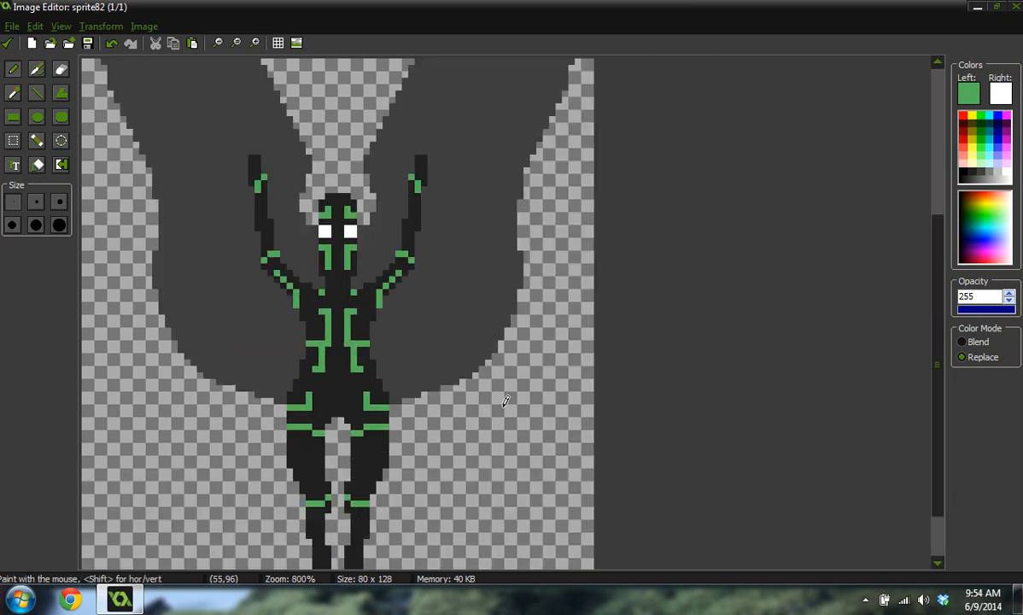
scroll(940, 324, down, 2)
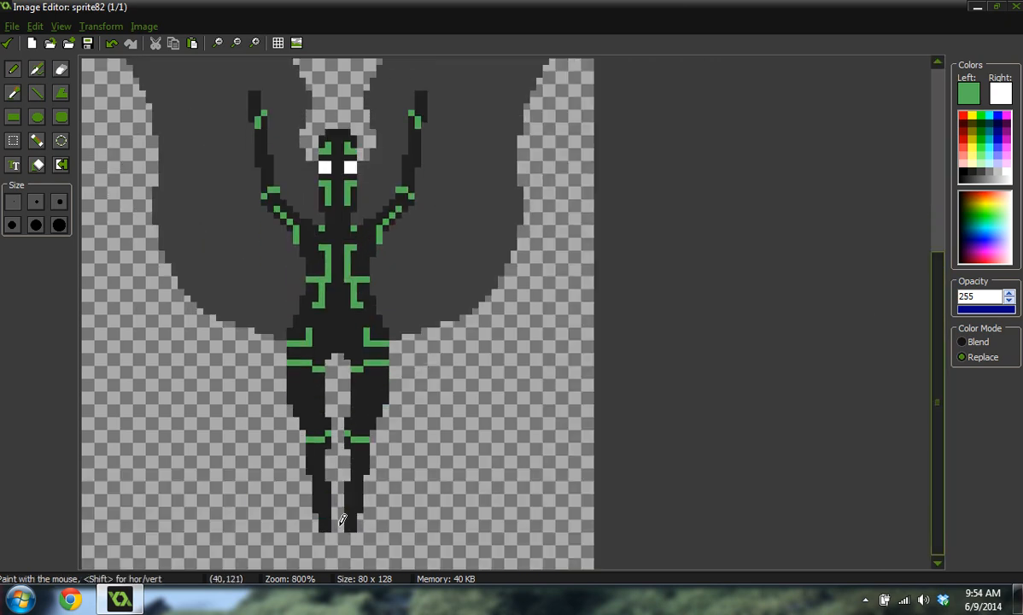
key(ctrl+z)
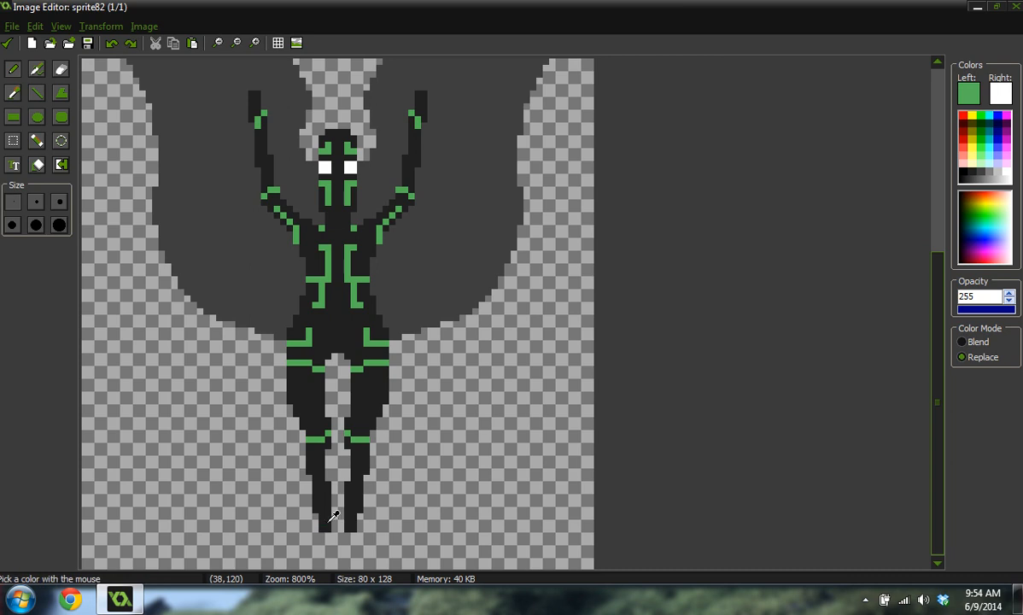
click(327, 521)
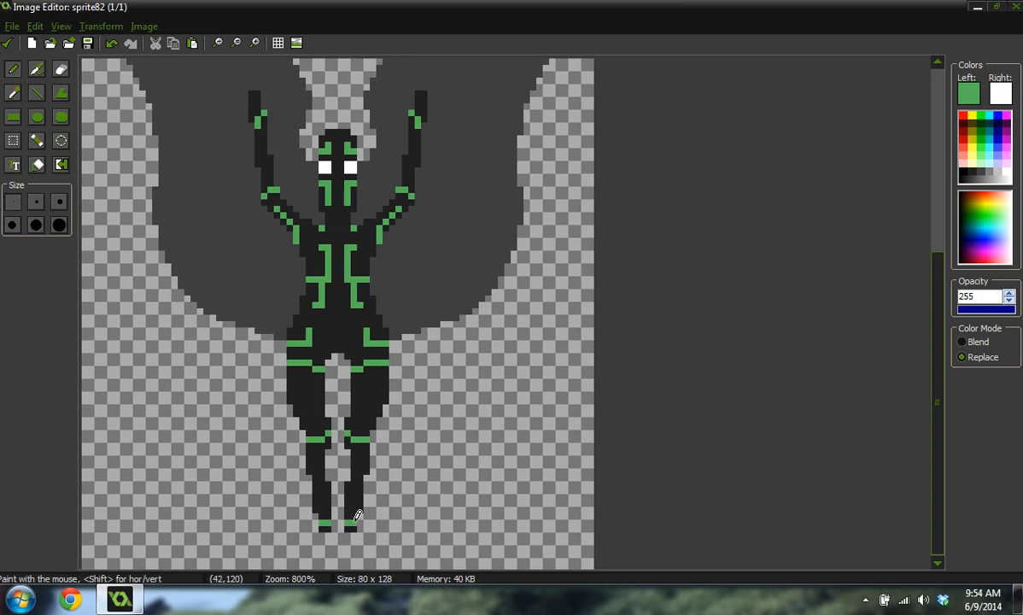
Cover the middle diagonal green pixels on both upper arms with the dark body color, keeping the pixels near the shoulders.
ctrl+scroll(472, 395, down, 3)
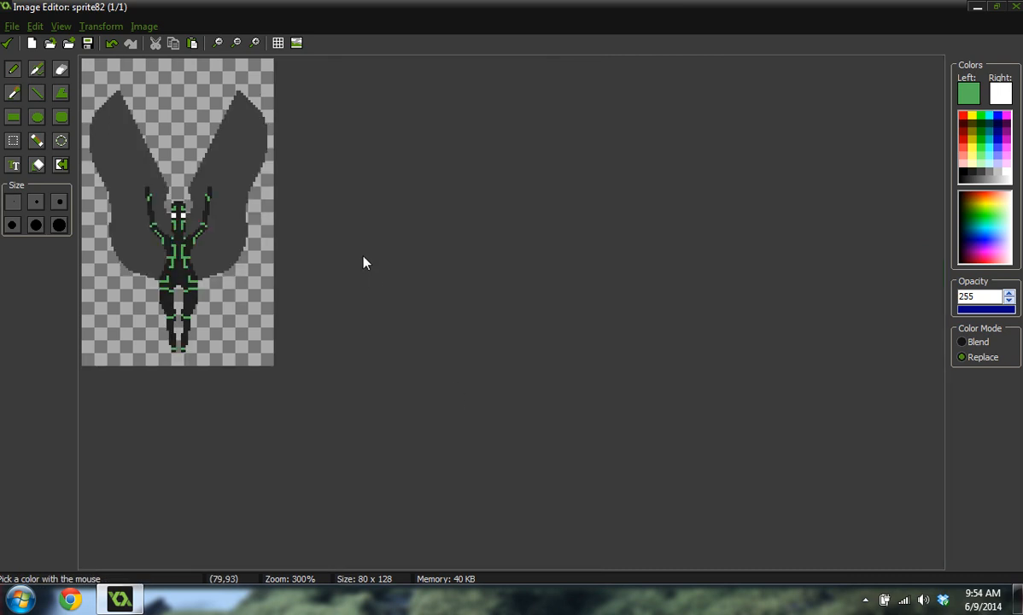
ctrl+scroll(263, 208, up, 5)
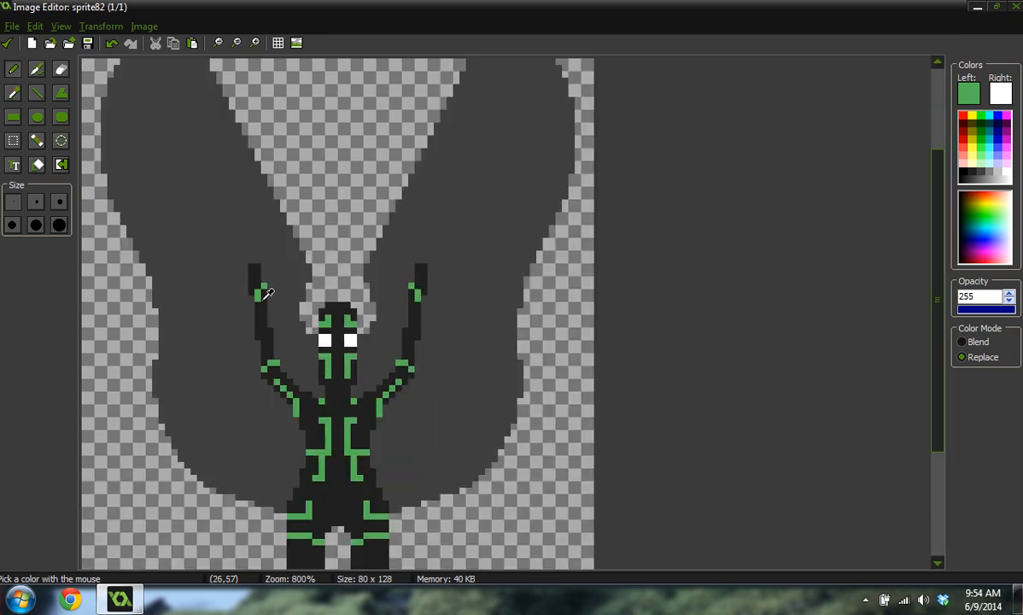
ctrl+click(370, 415)
click(310, 376)
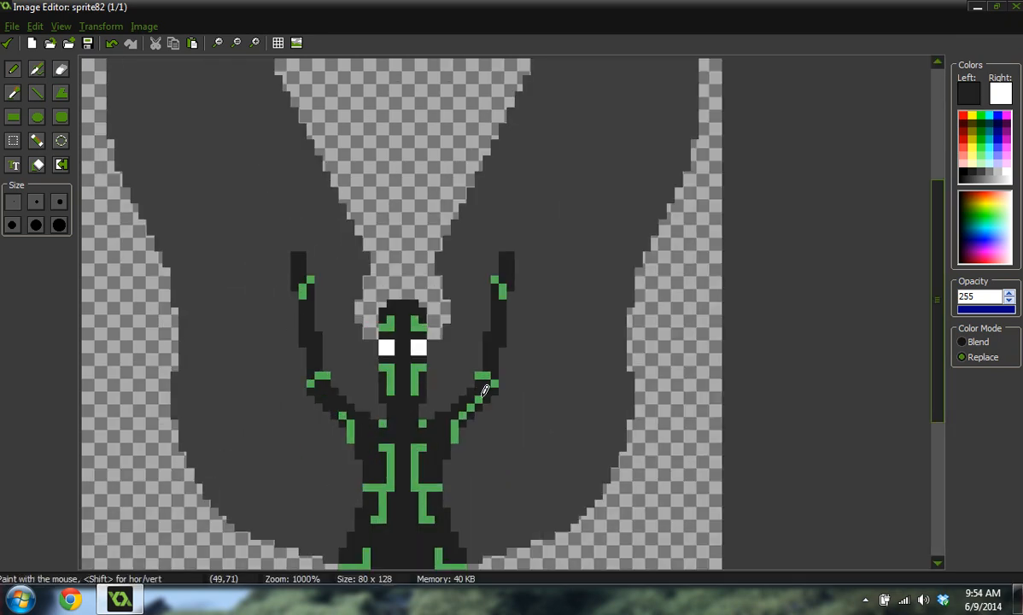
Cover the single green pixel on each side of the upper chest with the dark body color.
ctrl+scroll(474, 399, down, 4)
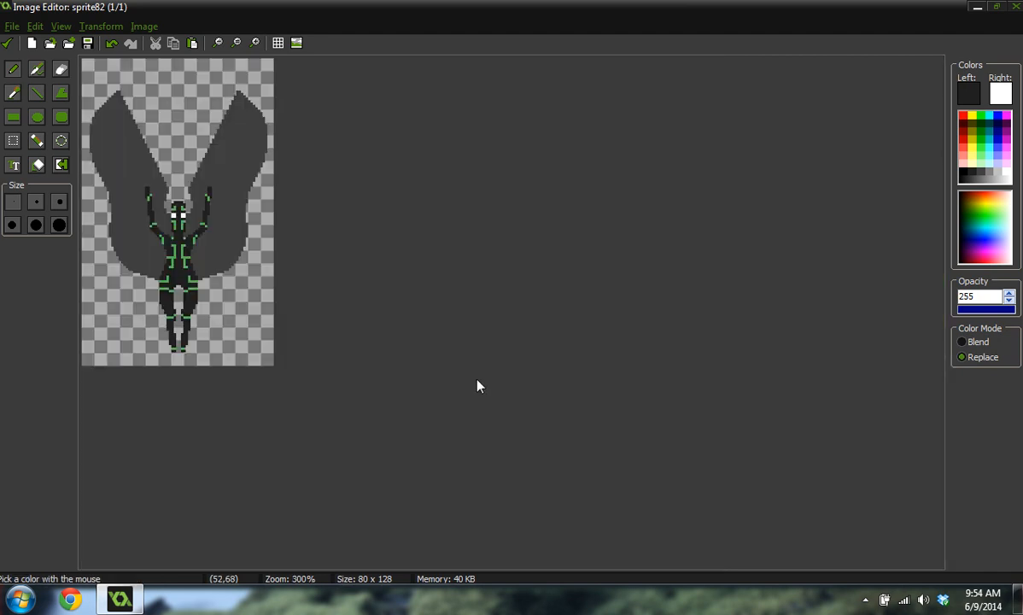
ctrl+scroll(205, 213, up, 3)
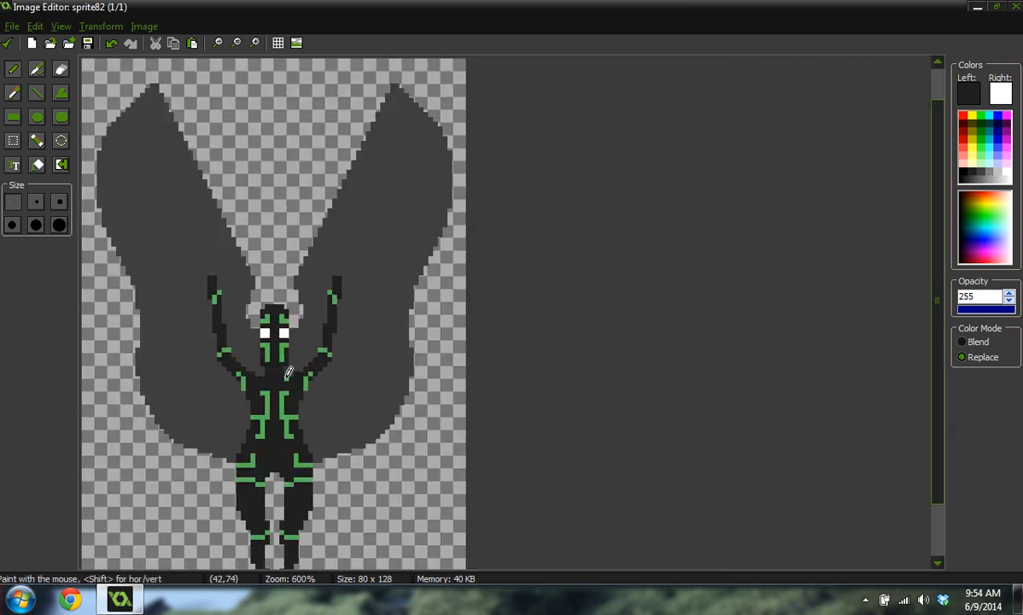
ctrl+scroll(367, 313, down, 4)
ctrl+scroll(233, 194, up, 3)
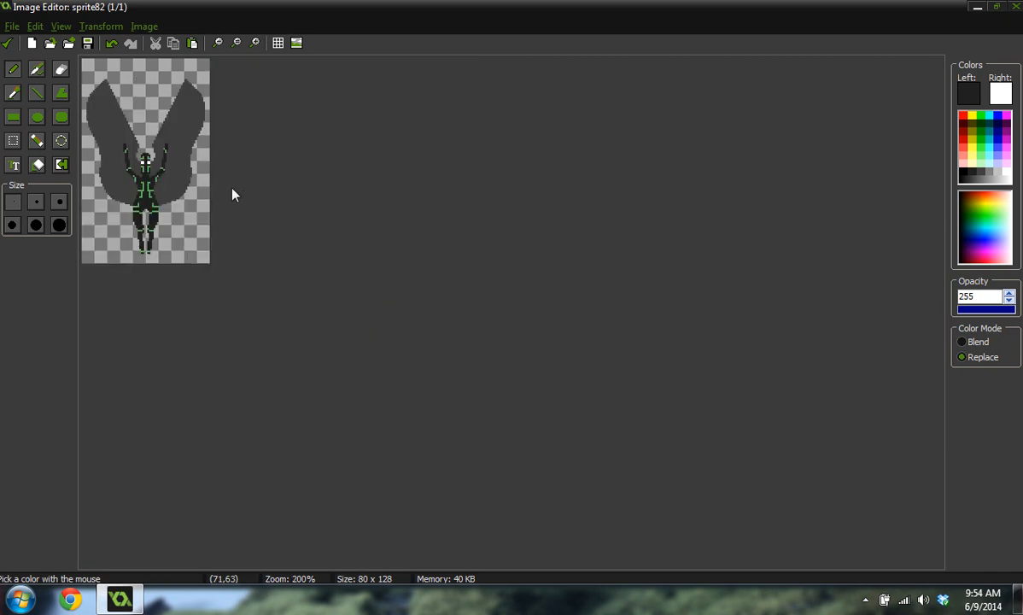
ctrl+scroll(245, 272, up, 2)
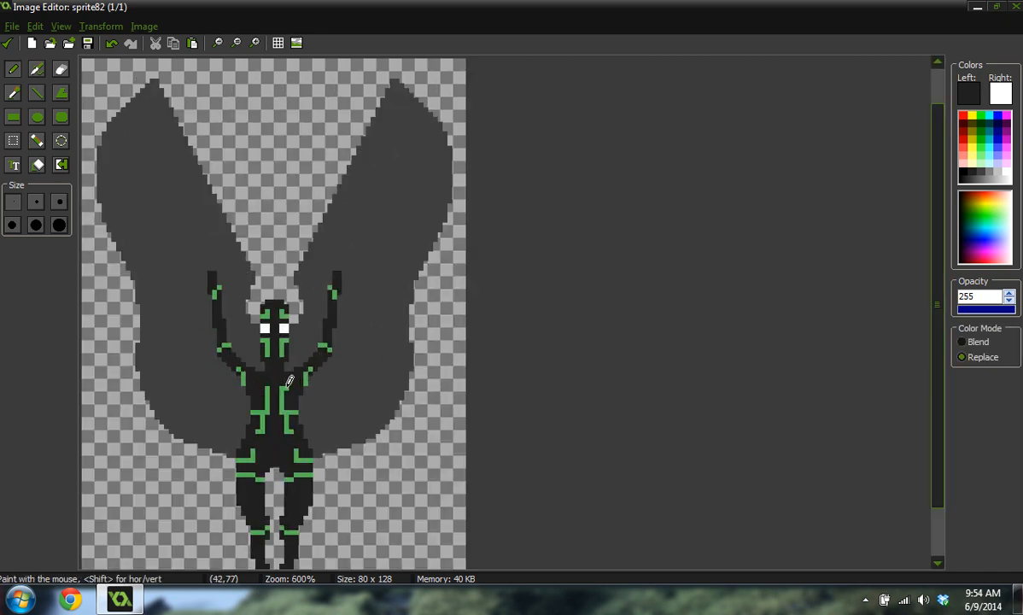
ctrl+scroll(367, 337, down, 4)
ctrl+scroll(315, 323, up, 3)
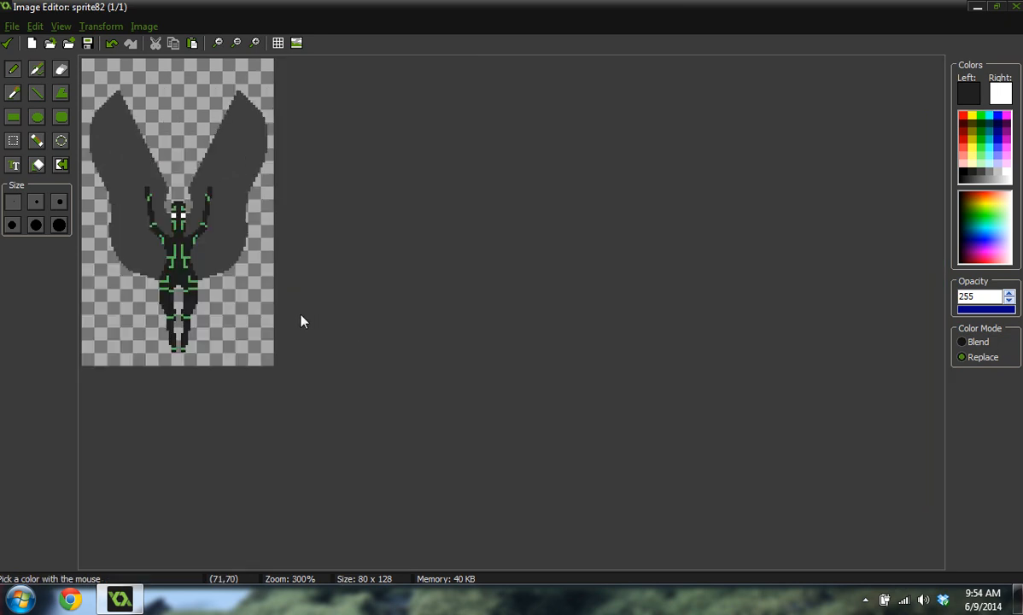
Pick green and paint a three-pixel-tall vertical line on each side of the chest, just above and outside the torso lines.
ctrl+click(277, 381)
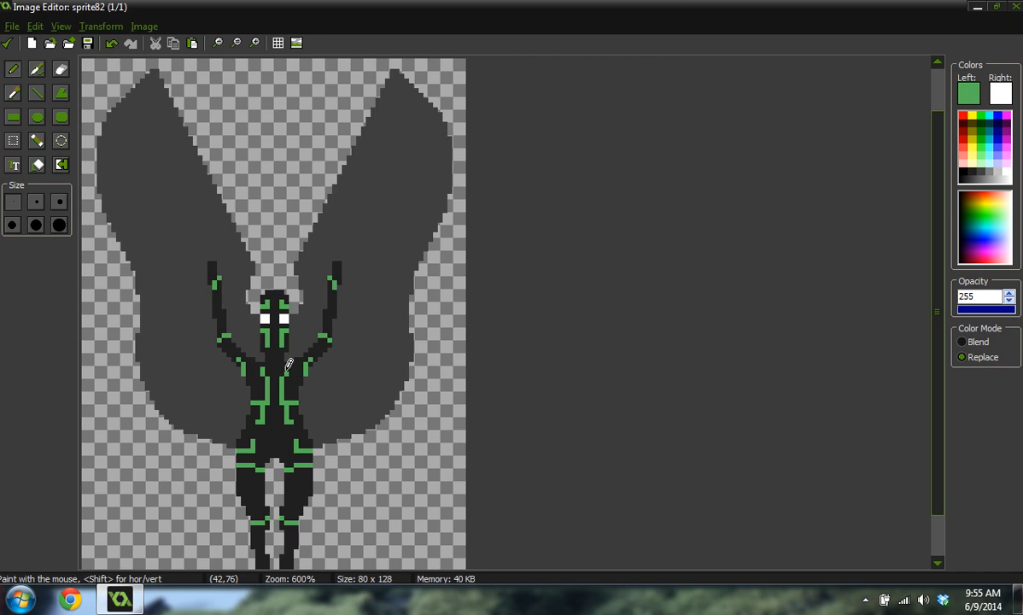
ctrl+scroll(335, 328, down, 4)
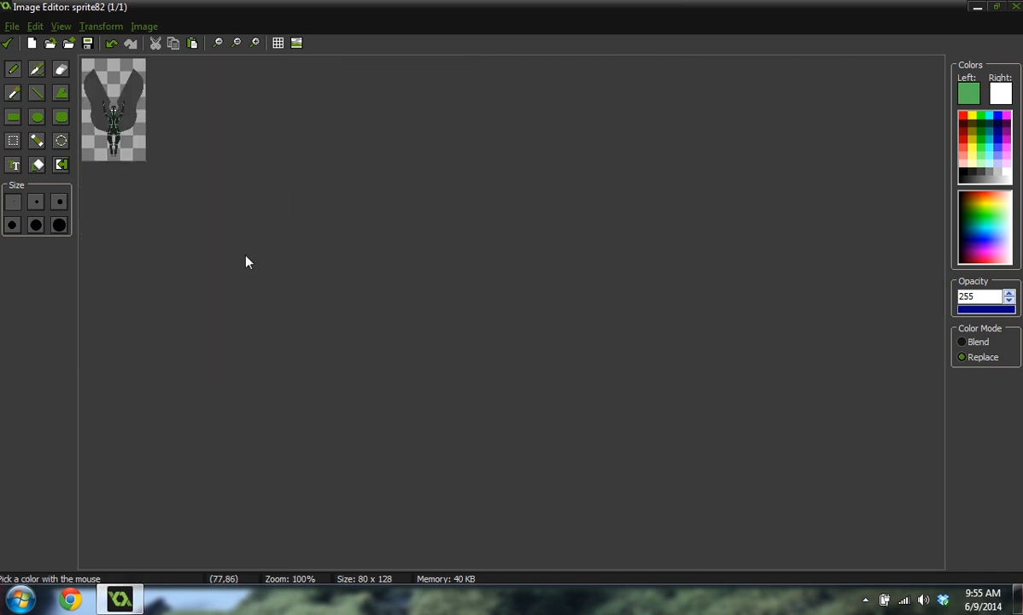
ctrl+scroll(246, 262, up, 4)
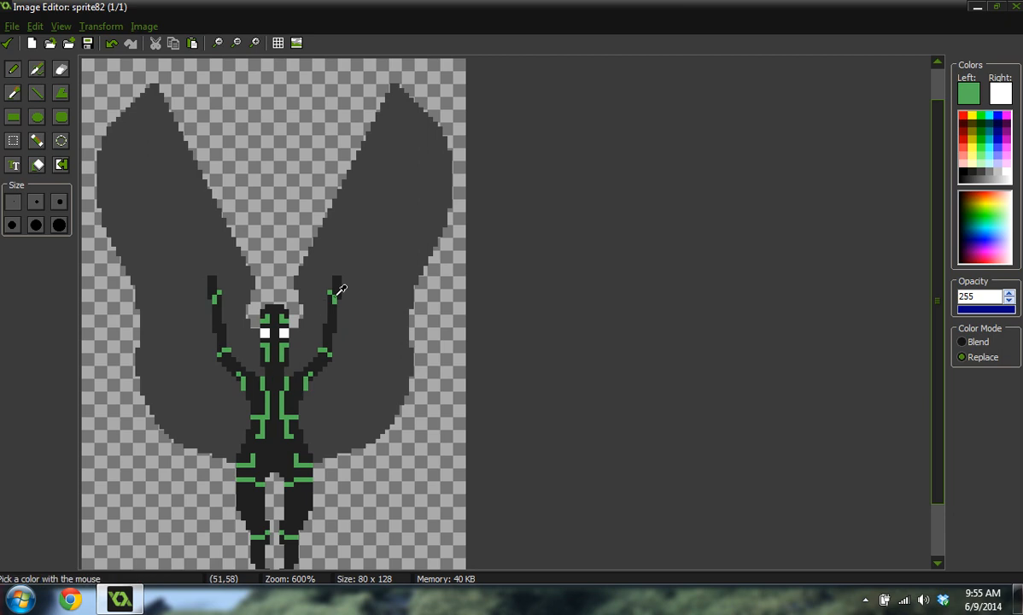
Extend the inner vertical line of both green hip L shapes upward to meet the torso lines.
ctrl+scroll(323, 305, down, 2)
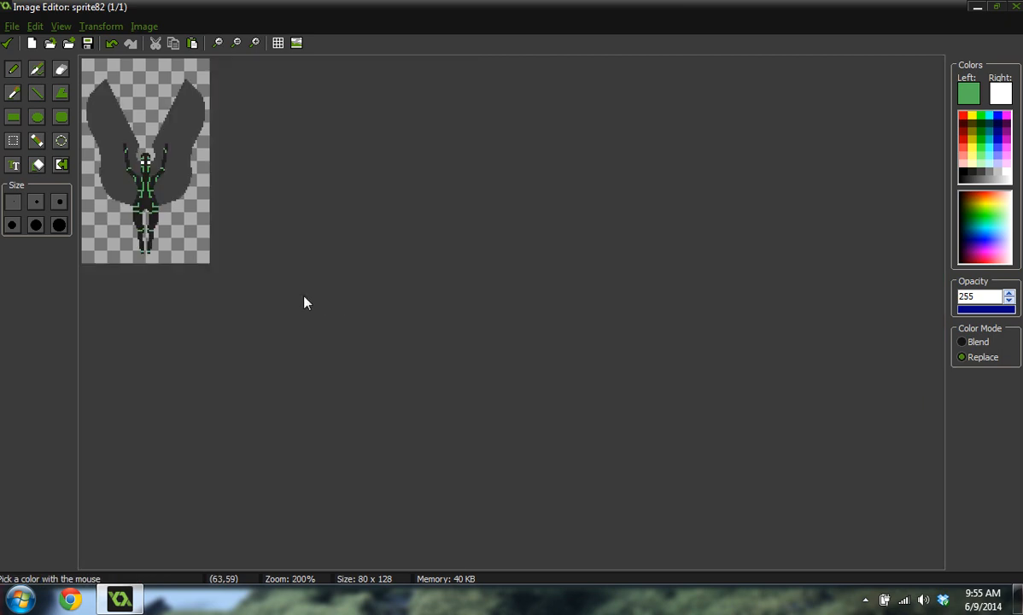
ctrl+scroll(304, 299, up, 3)
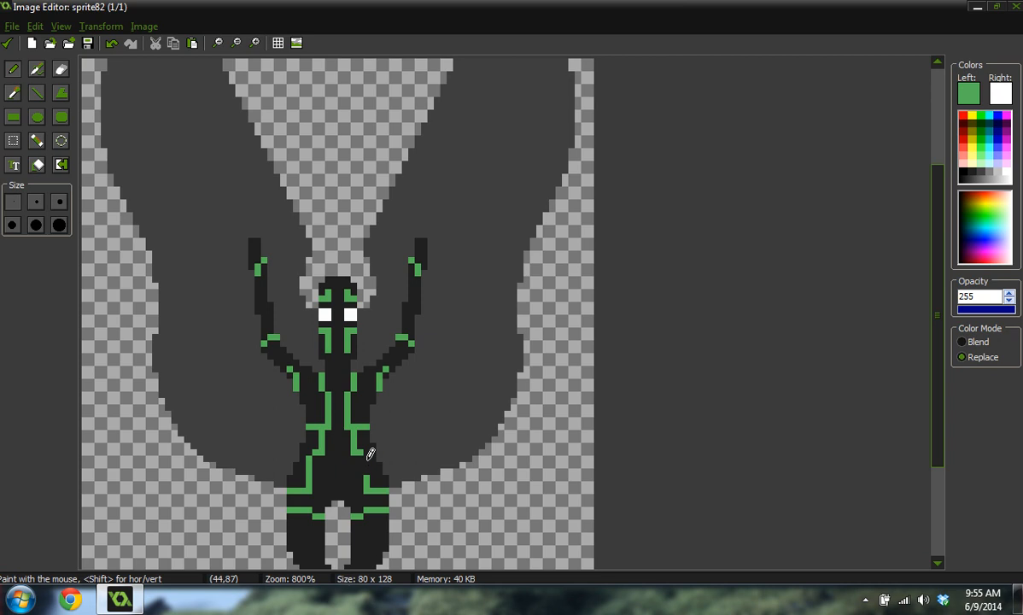
ctrl+scroll(410, 380, down, 5)
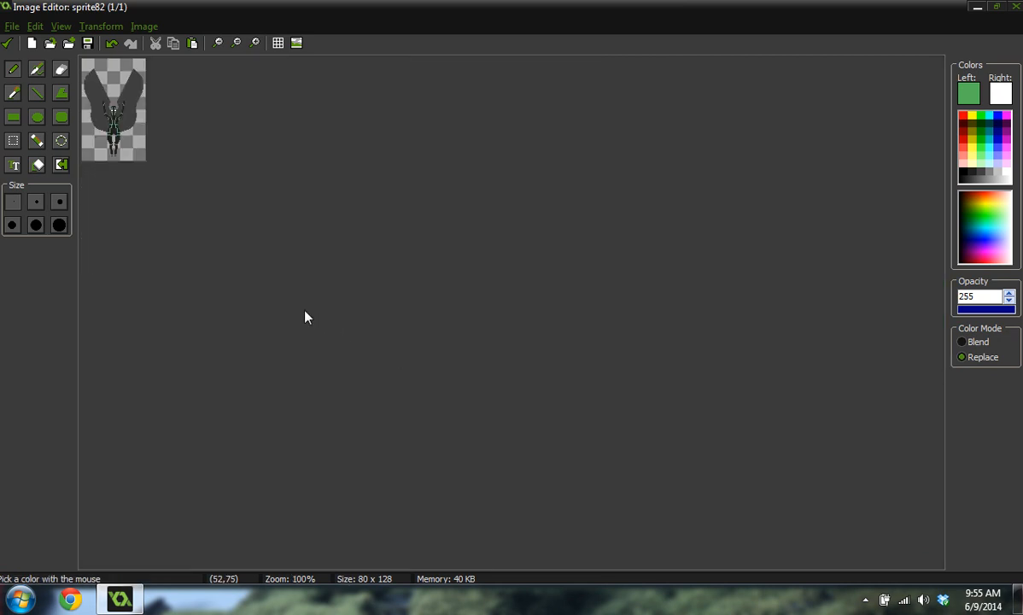
Shorten both green elbow markings by covering their inner end pixel with the dark body color.
ctrl+scroll(306, 317, up, 5)
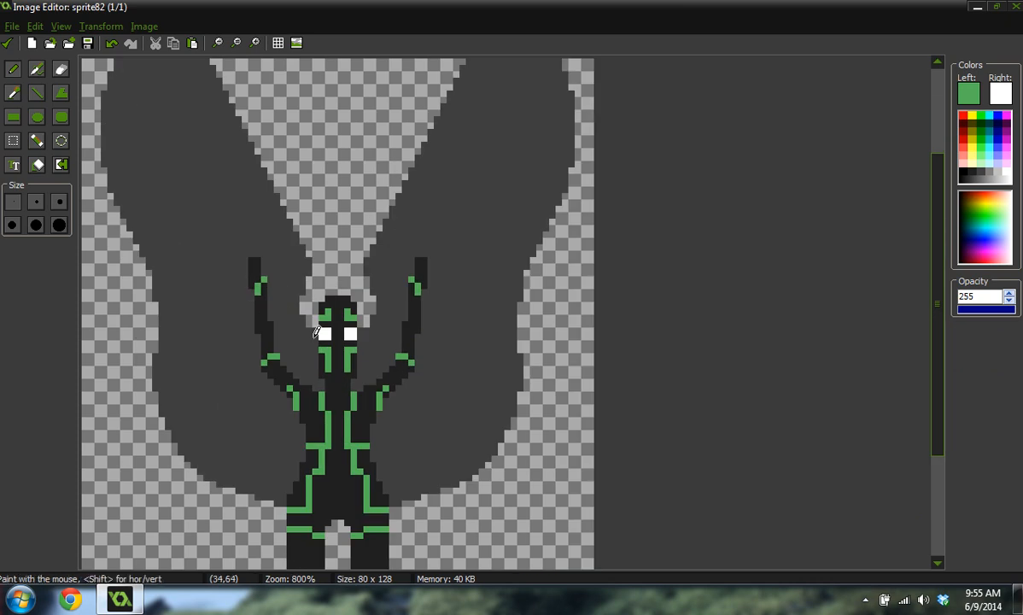
ctrl+click(265, 337)
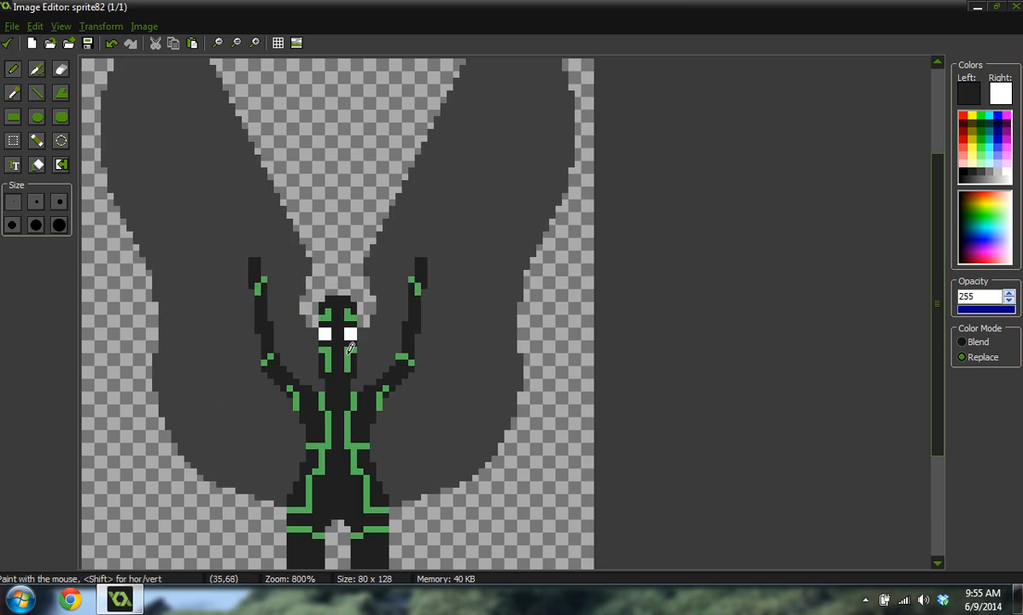
ctrl+scroll(478, 307, down, 3)
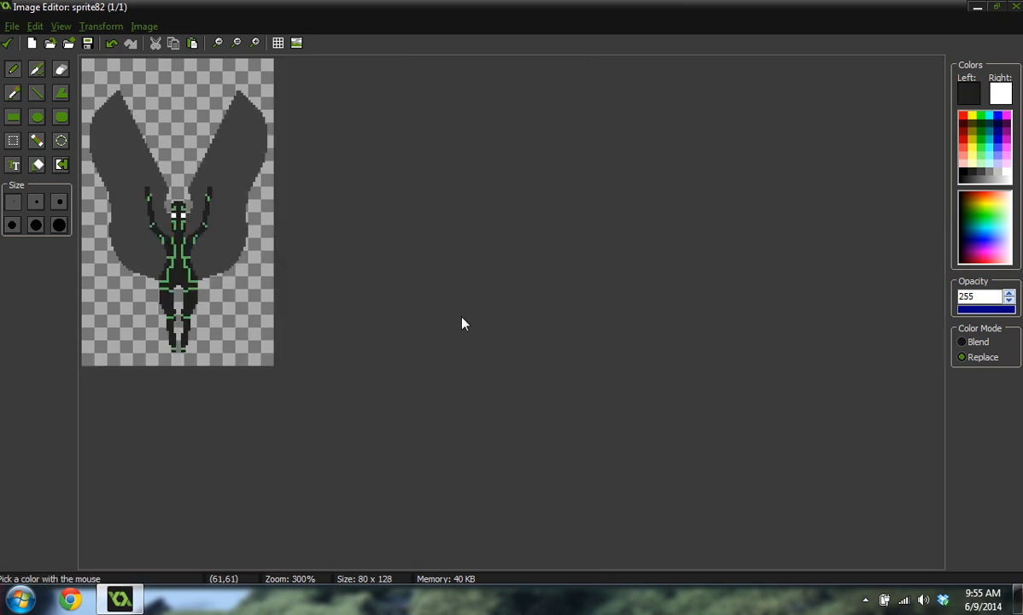
ctrl+scroll(318, 314, up, 1)
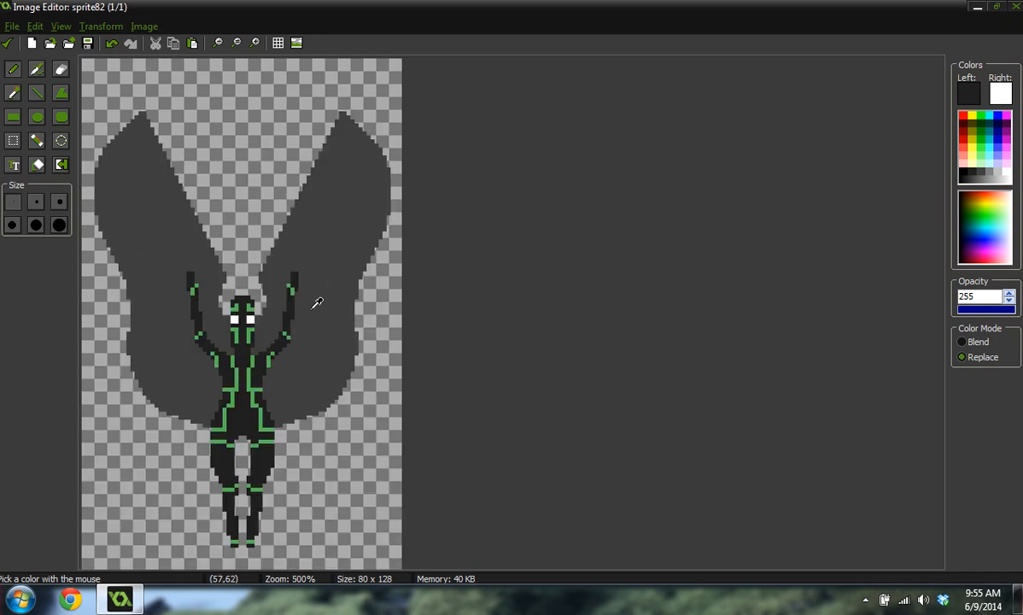
Pick green and thicken both elbow markings, adding the inner end pixel and the pixels stepping down toward the outer elbow.
ctrl+scroll(317, 299, up, 1)
ctrl+scroll(267, 335, up, 1)
ctrl+scroll(266, 335, up, 1)
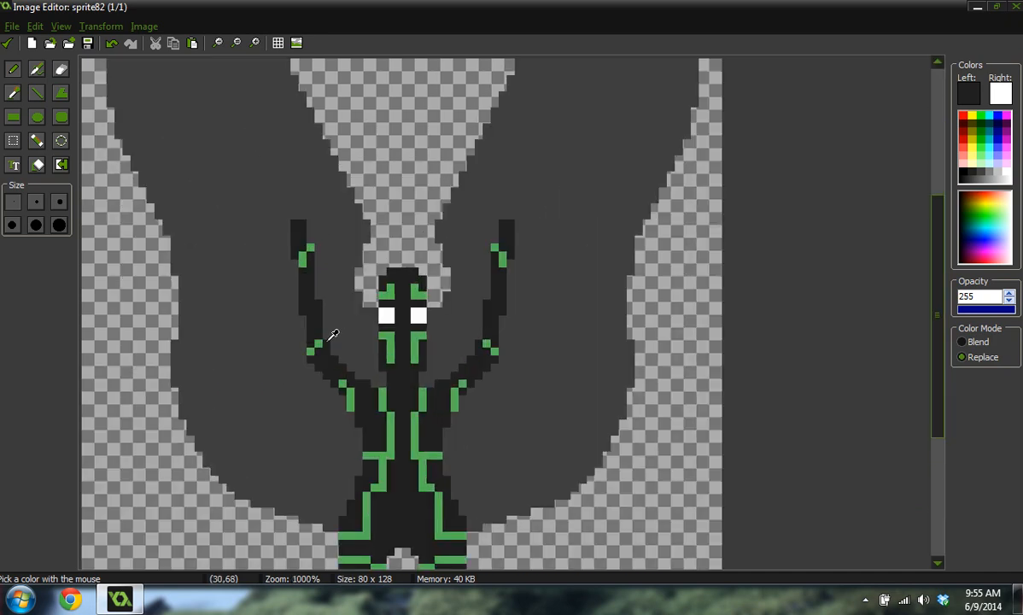
ctrl+click(317, 343)
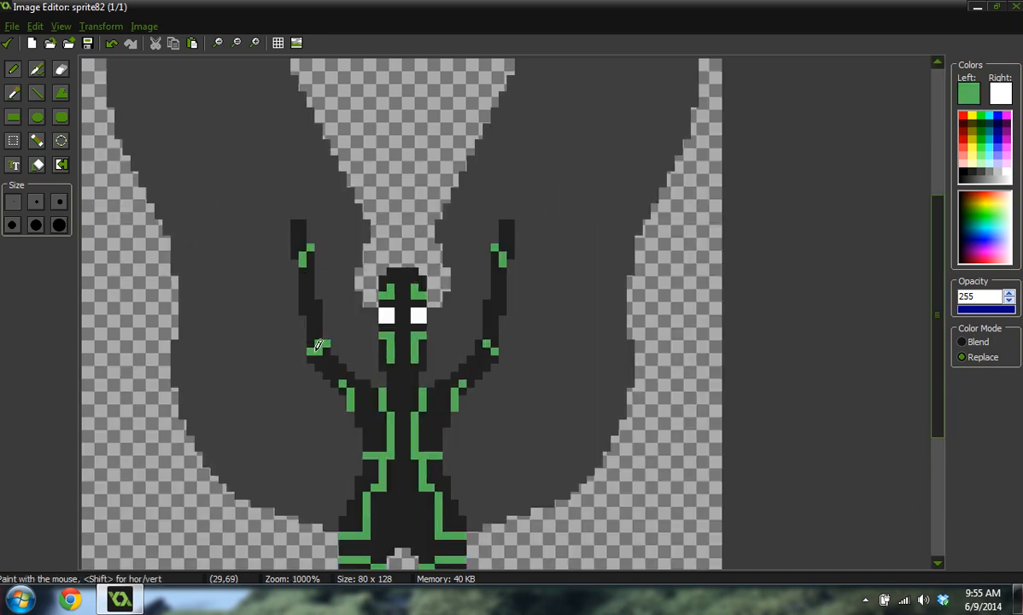
click(479, 344)
click(487, 352)
Pick the dark body color and trim both green elbow markings to thin three-pixel diagonal lines.
ctrl+click(496, 337)
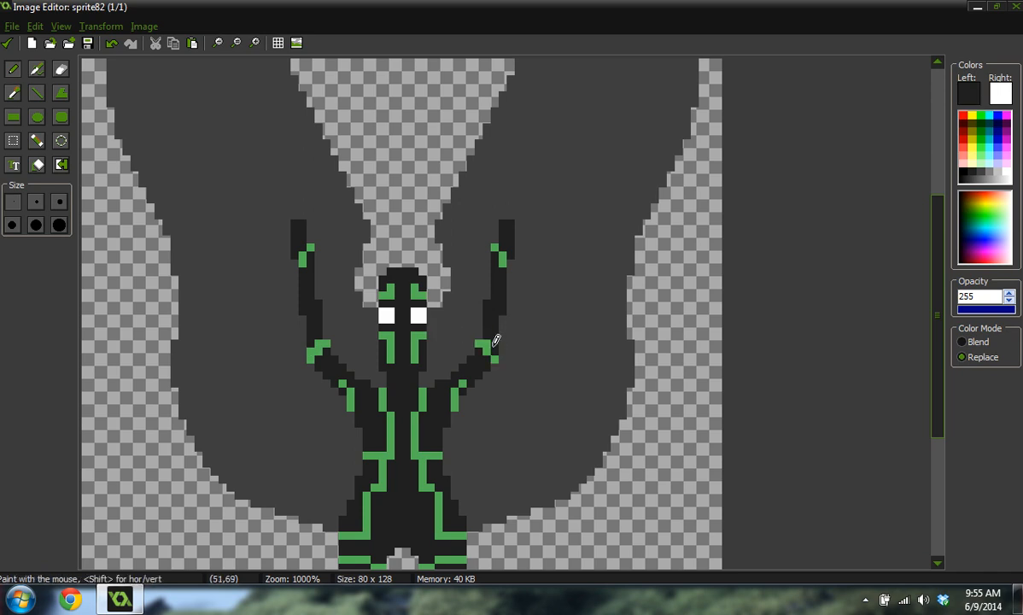
scroll(491, 337, down, 3)
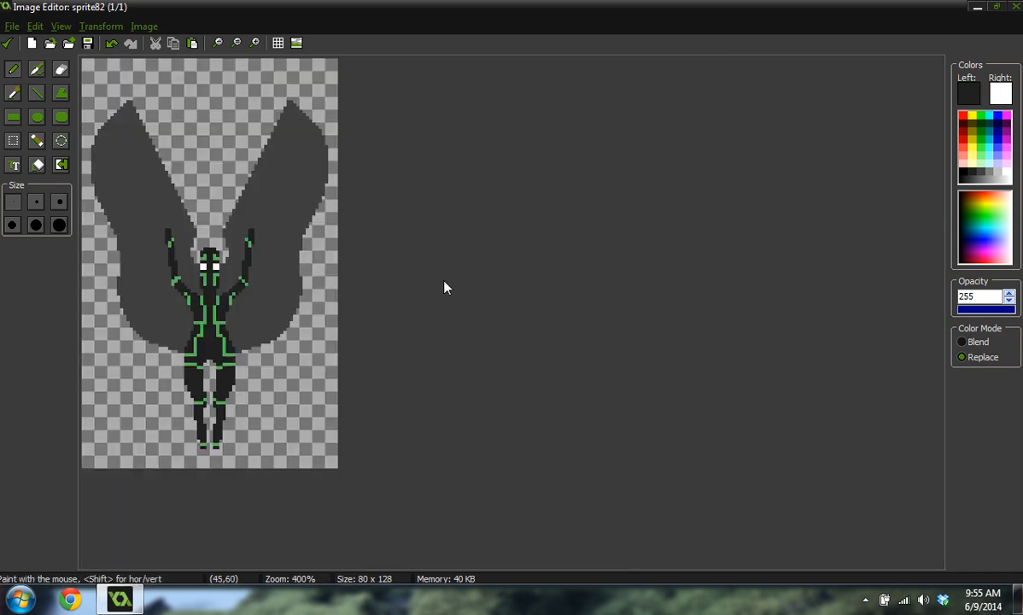
scroll(276, 266, up, 3)
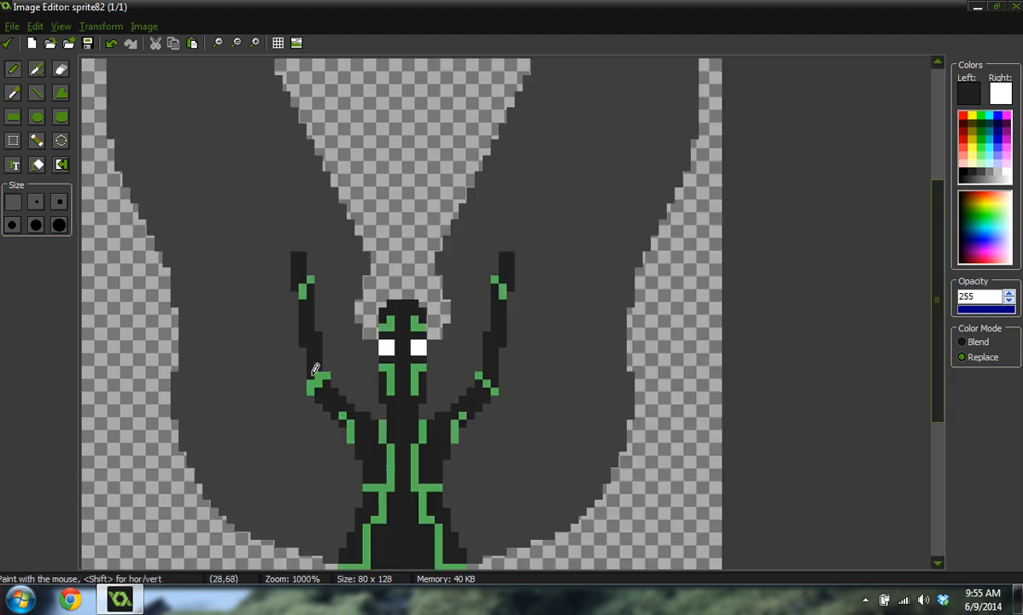
scroll(407, 297, down, 3)
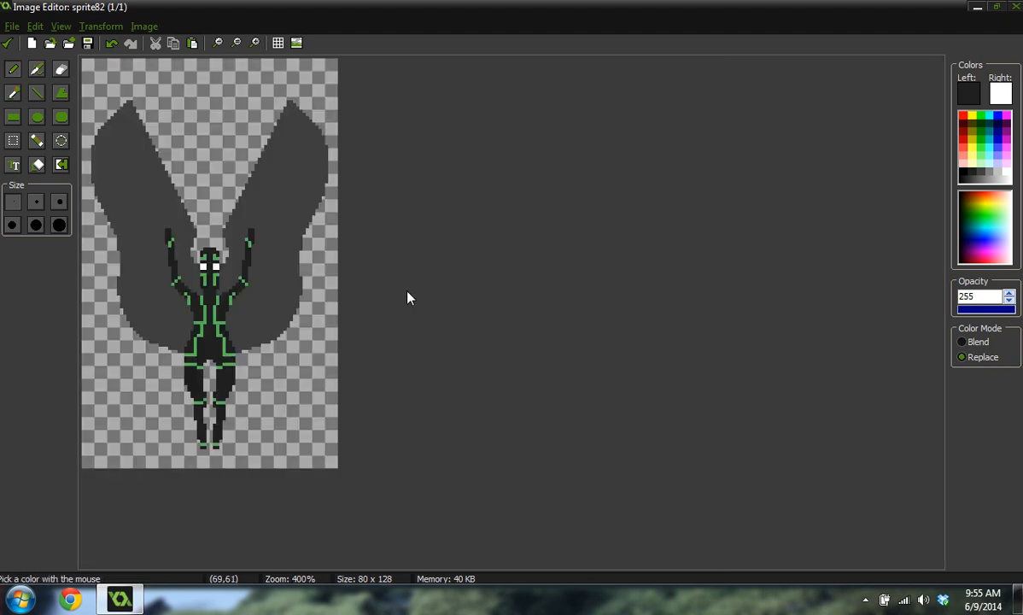
Try covering the upper pixels of both green cheek lines with the dark body color, and undo the edit.
scroll(285, 265, up, 1)
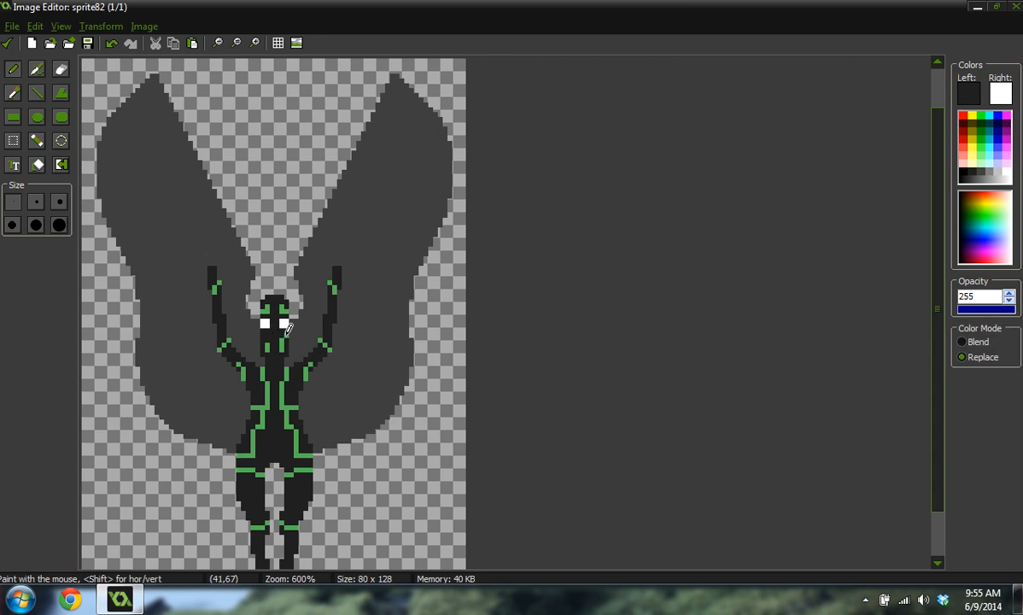
scroll(338, 264, down, 2)
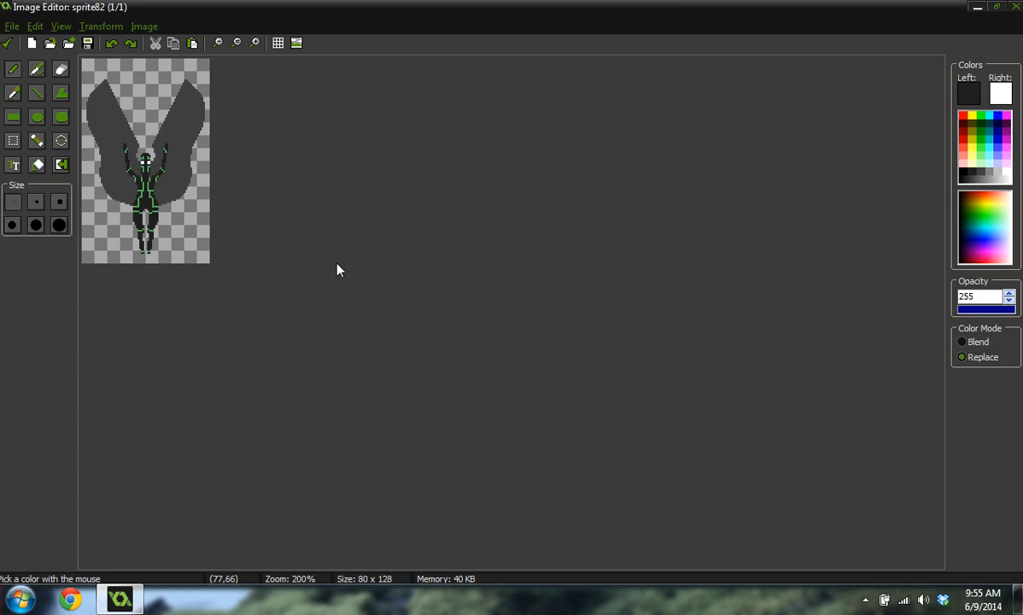
scroll(251, 228, up, 4)
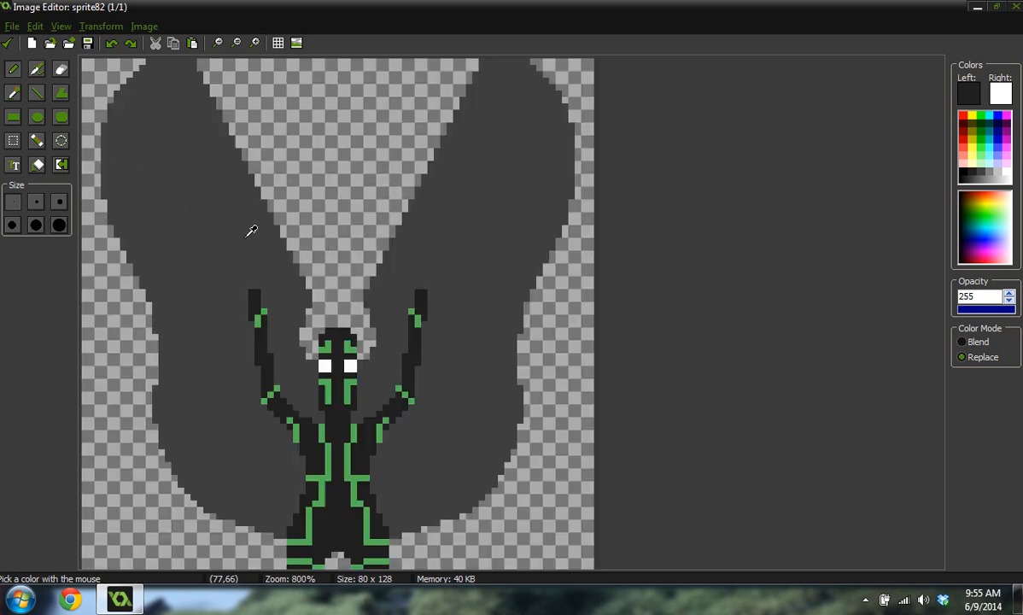
Pick green and add one pixel diagonally below the outer side of each cheek line, at the jaw.
ctrl+click(421, 443)
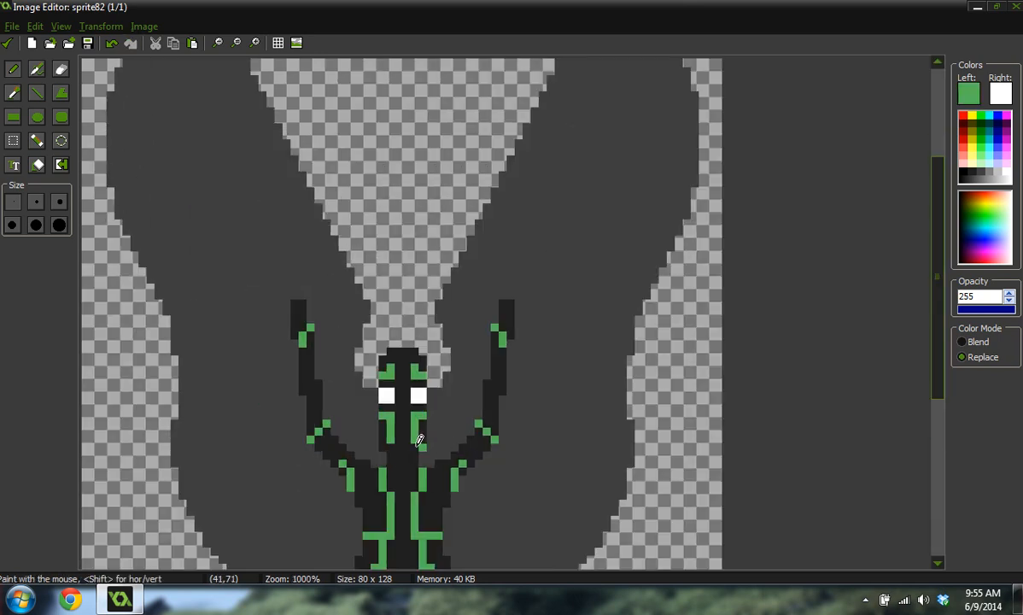
scroll(461, 379, down, 3)
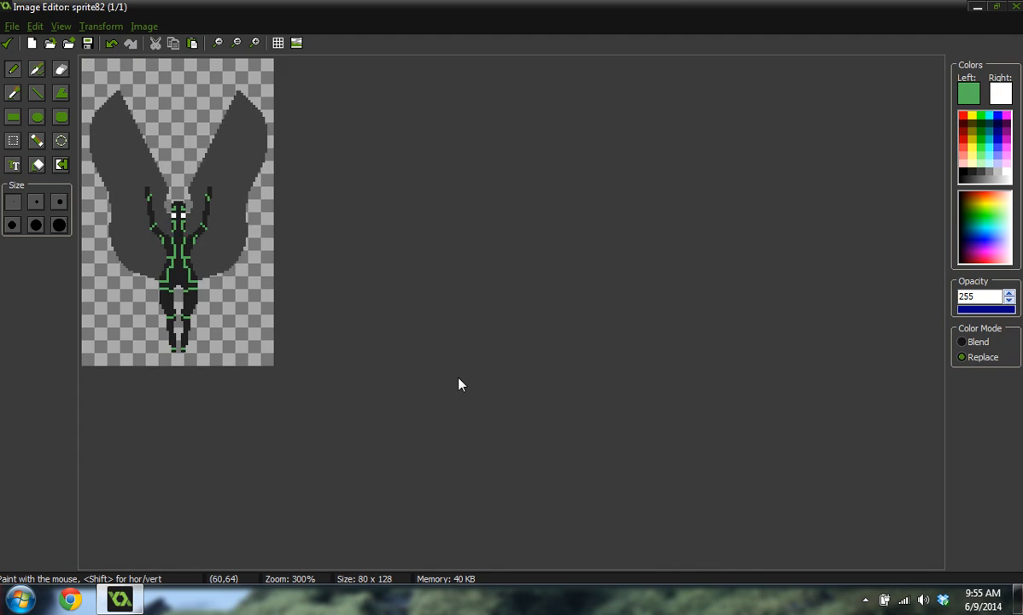
scroll(457, 382, down, 2)
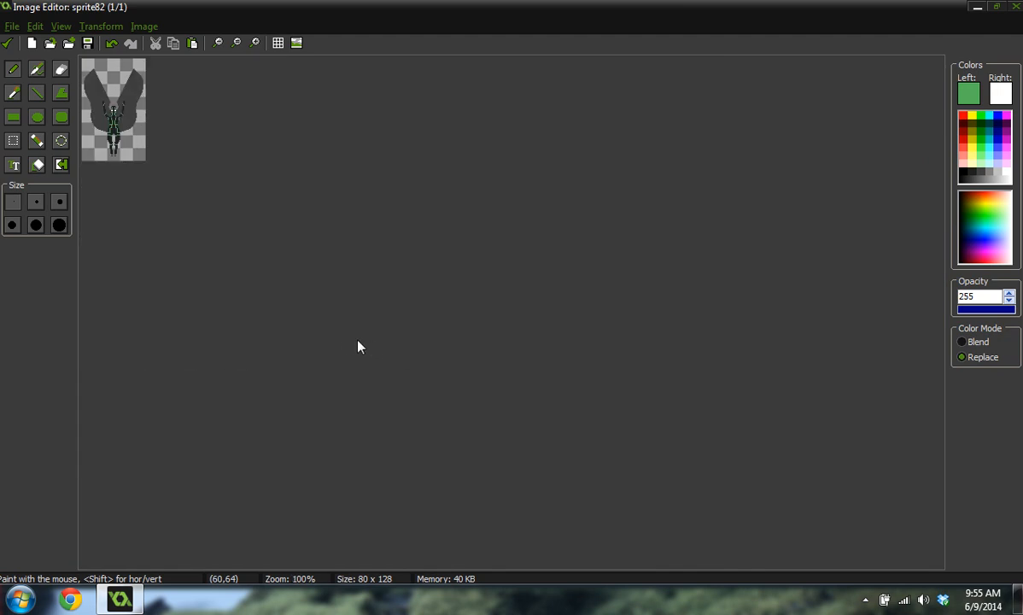
Extend both green forehead lines up to the top of the head and shift their outer foot up one pixel.
scroll(311, 345, up, 5)
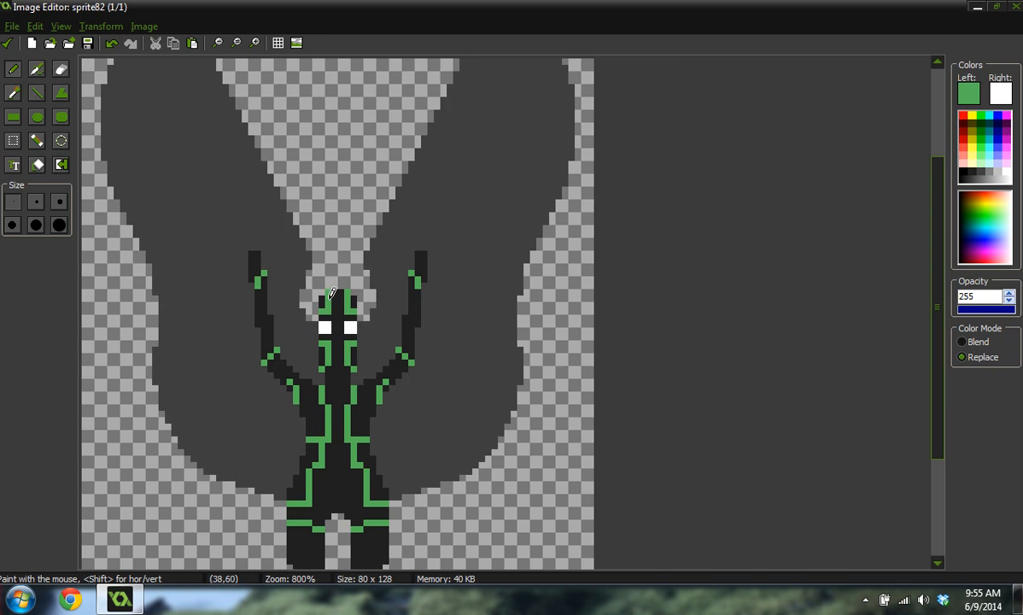
scroll(429, 299, down, 4)
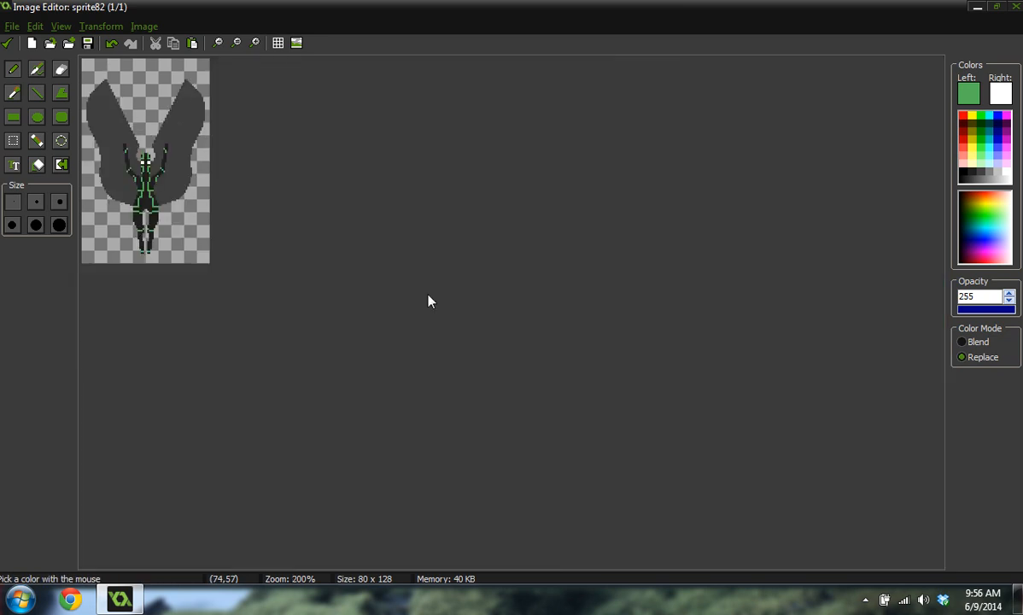
scroll(288, 291, up, 5)
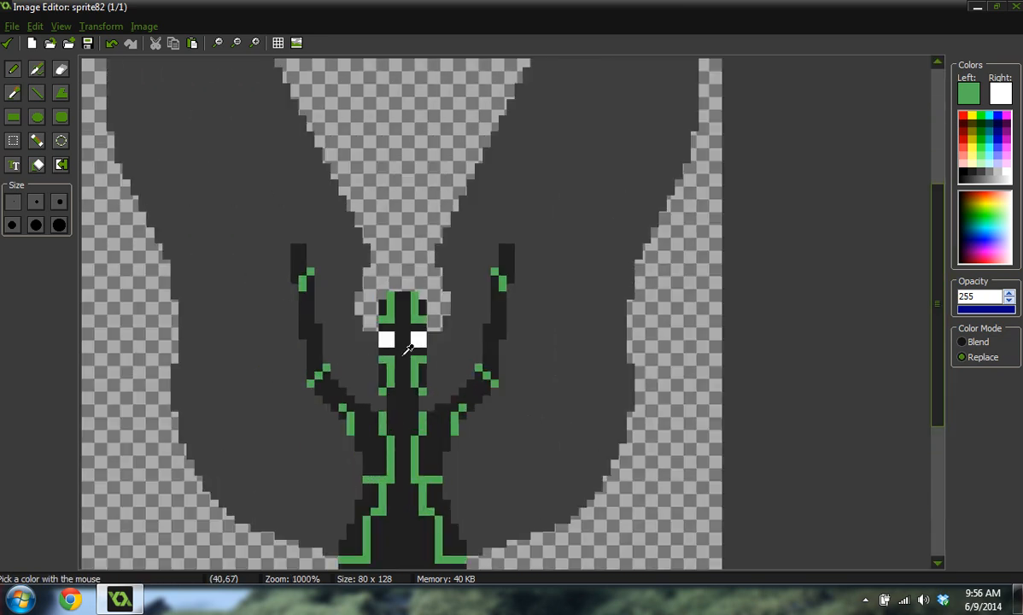
click(381, 303)
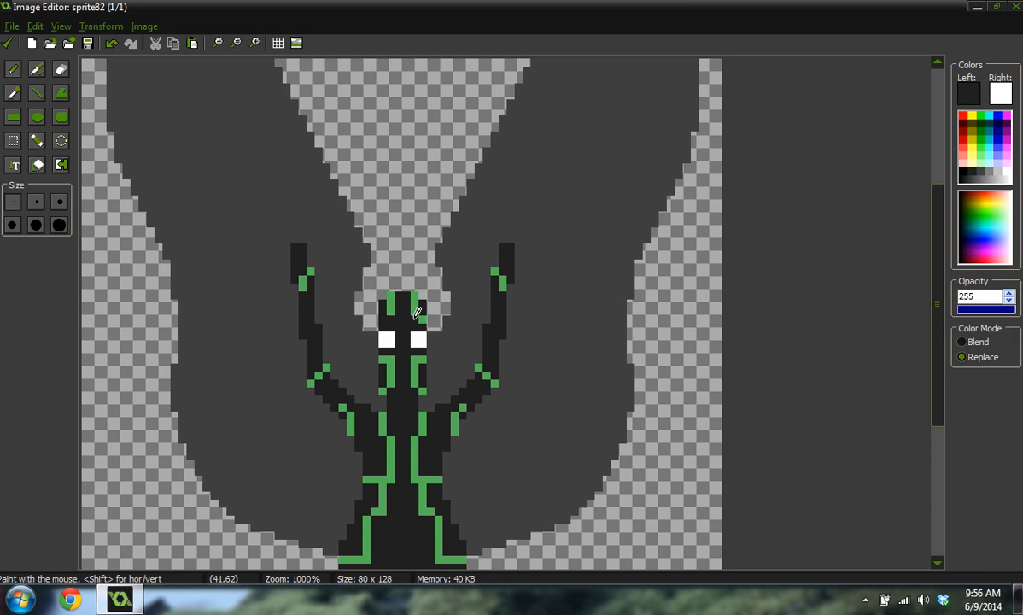
alt+click(417, 303)
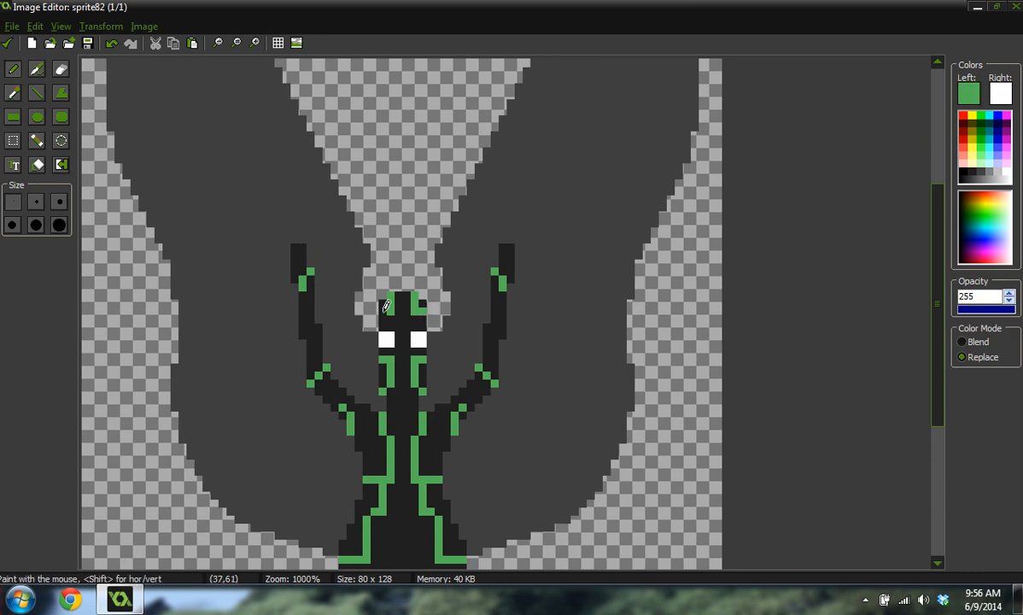
scroll(472, 268, down, 4)
scroll(471, 287, down, 1)
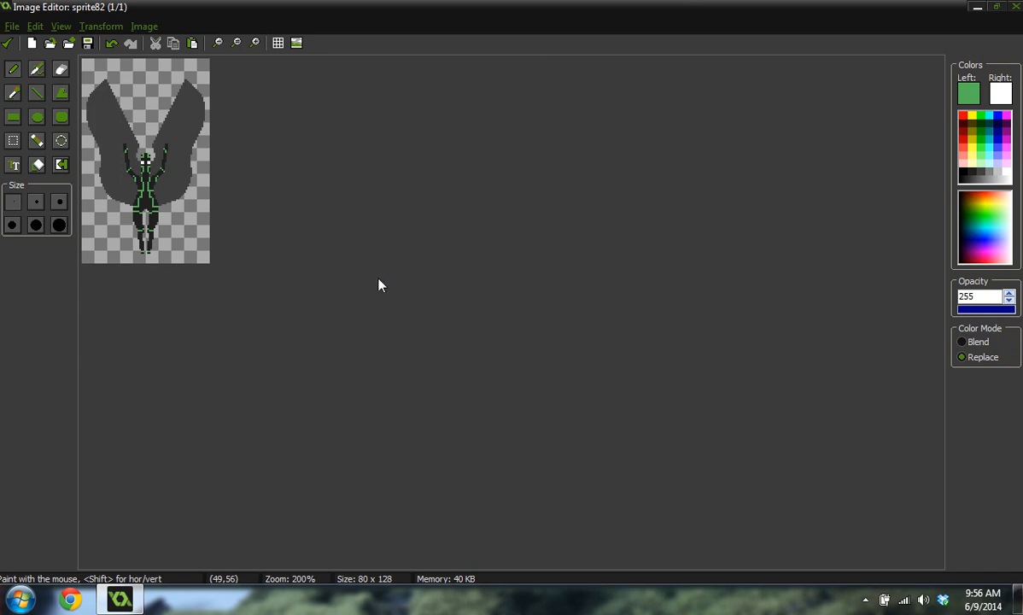
scroll(326, 294, up, 4)
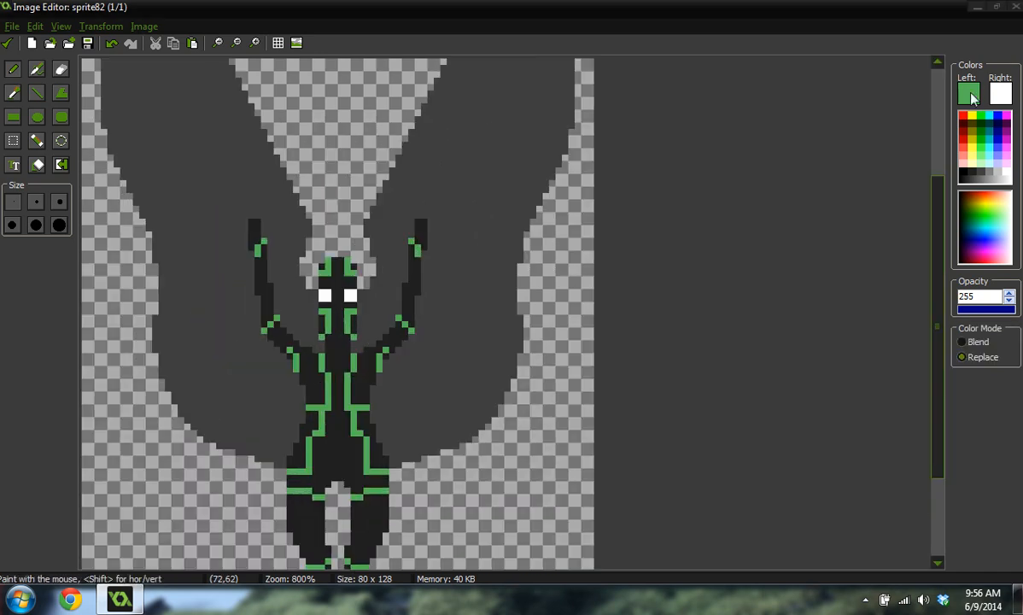
Darken the green to RGB 60, 136, 62 and replace the color of all green markings on the sprite with it.
click(970, 95)
click(683, 242)
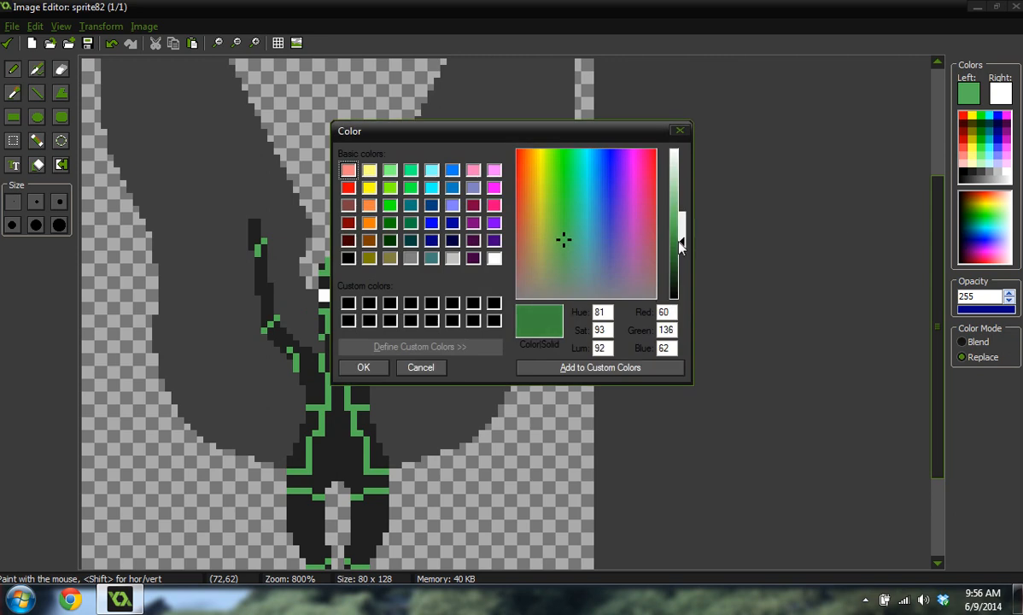
click(361, 371)
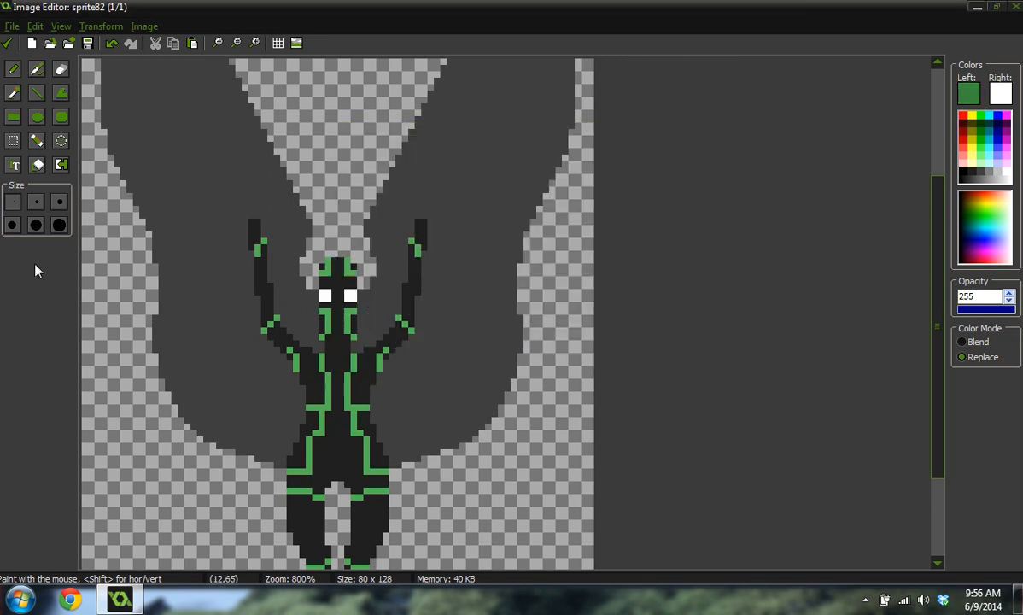
click(60, 166)
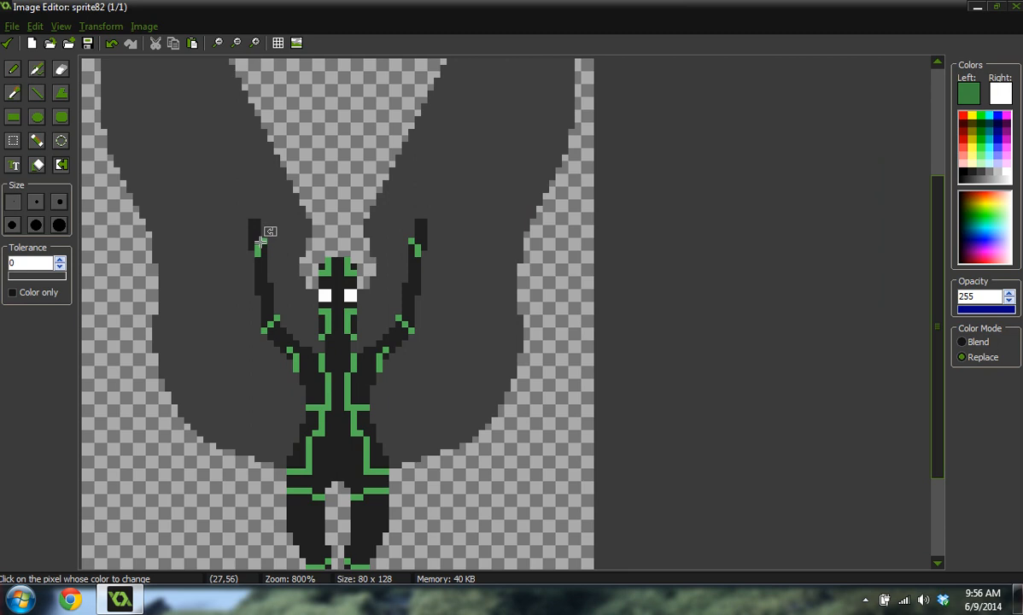
click(260, 245)
ctrl+scroll(527, 232, down, 3)
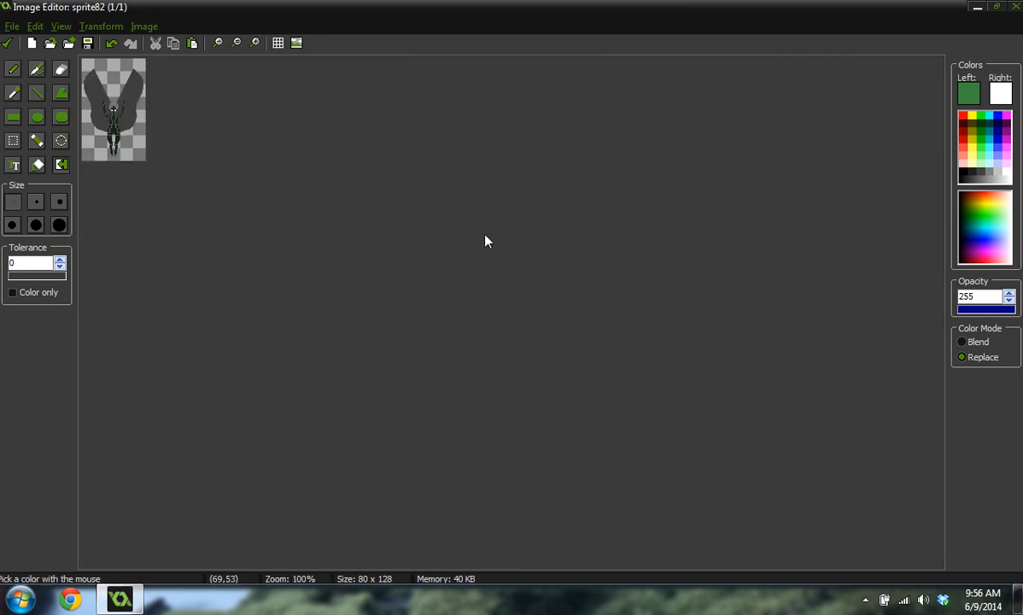
ctrl+scroll(485, 242, up, 3)
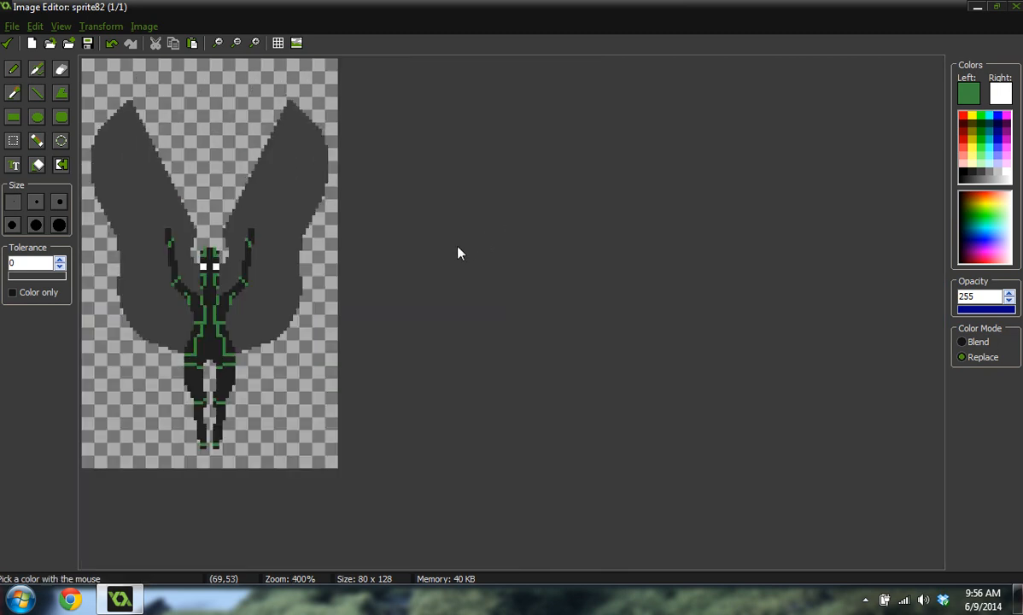
ctrl+scroll(458, 252, down, 2)
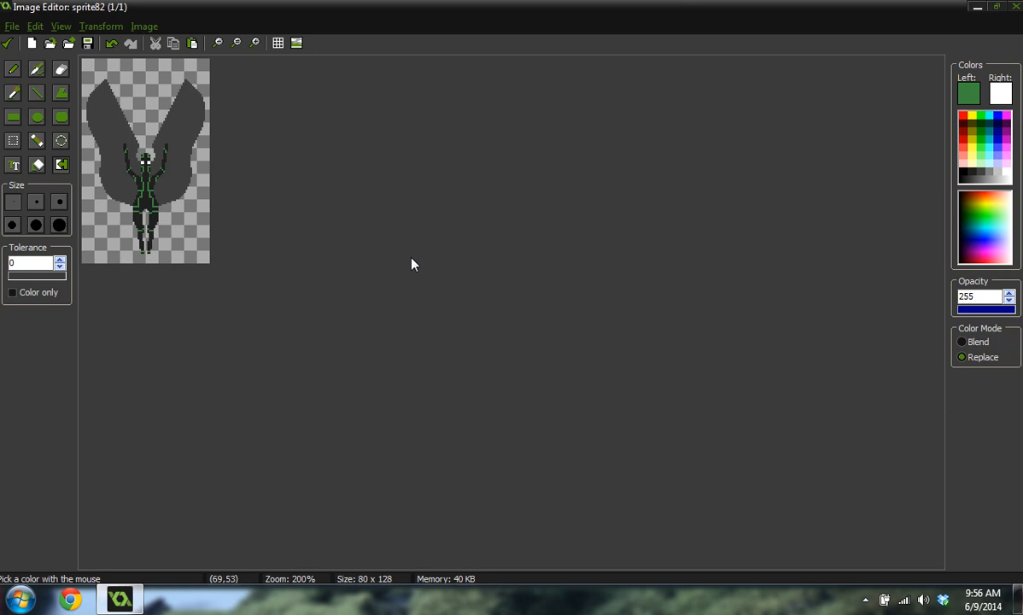
ctrl+scroll(414, 263, up, 4)
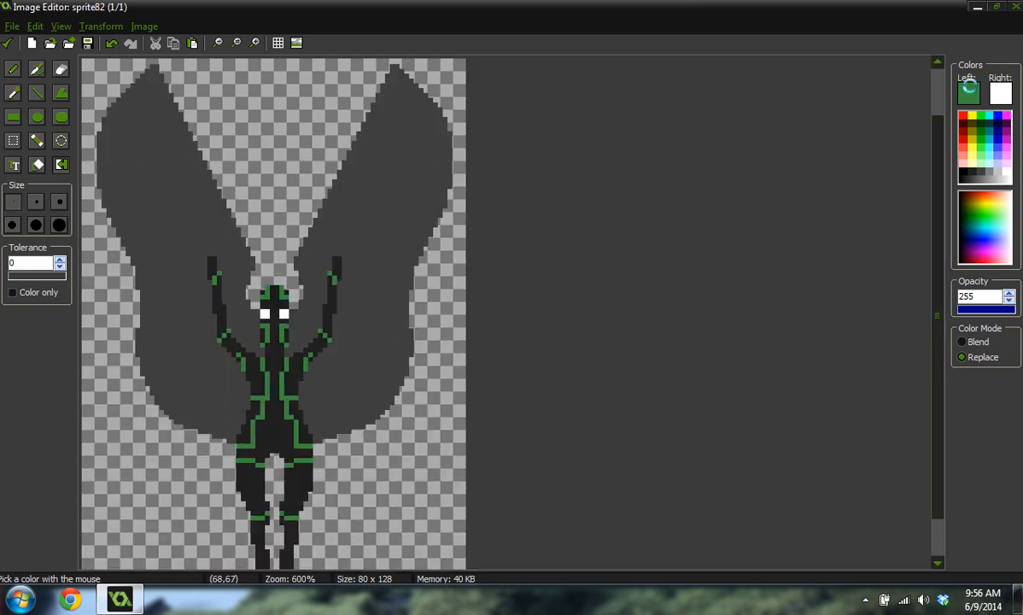
Lighten the green in two small adjustments, to RGB 65, 146, 67 and 68, 153, 70, and recolor all the markings.
click(968, 94)
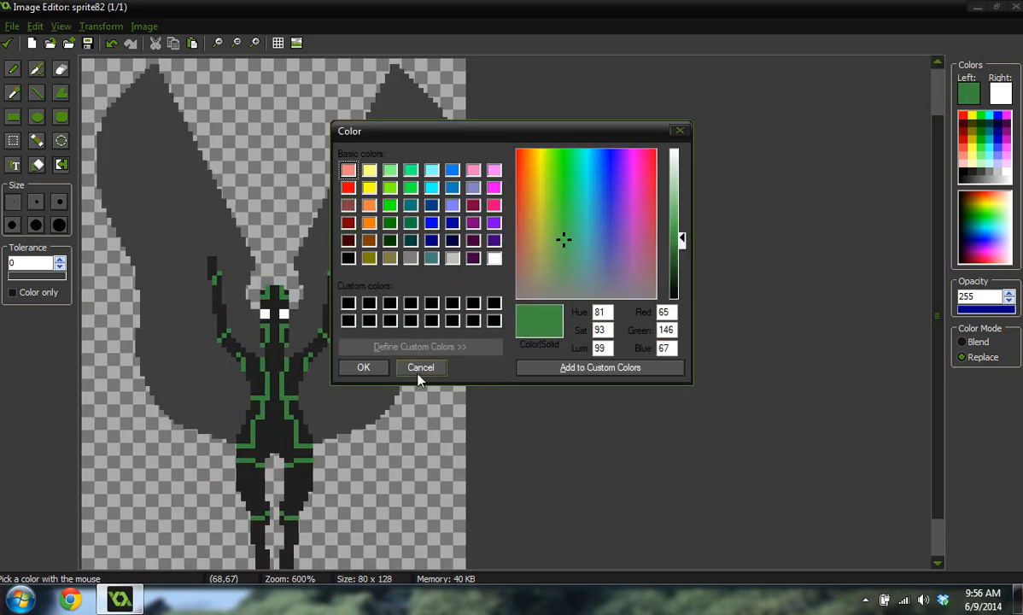
click(350, 366)
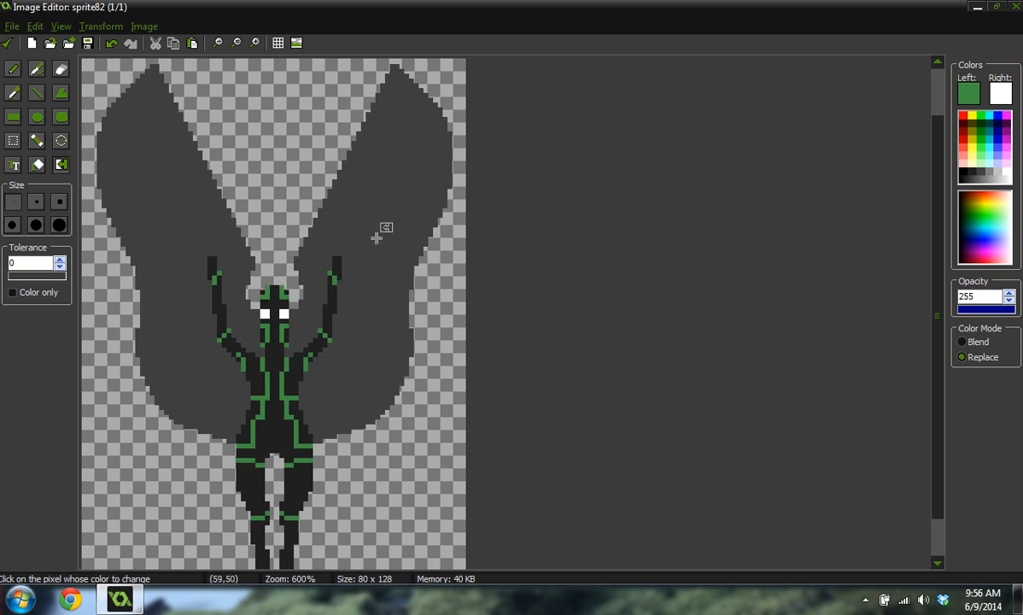
click(968, 94)
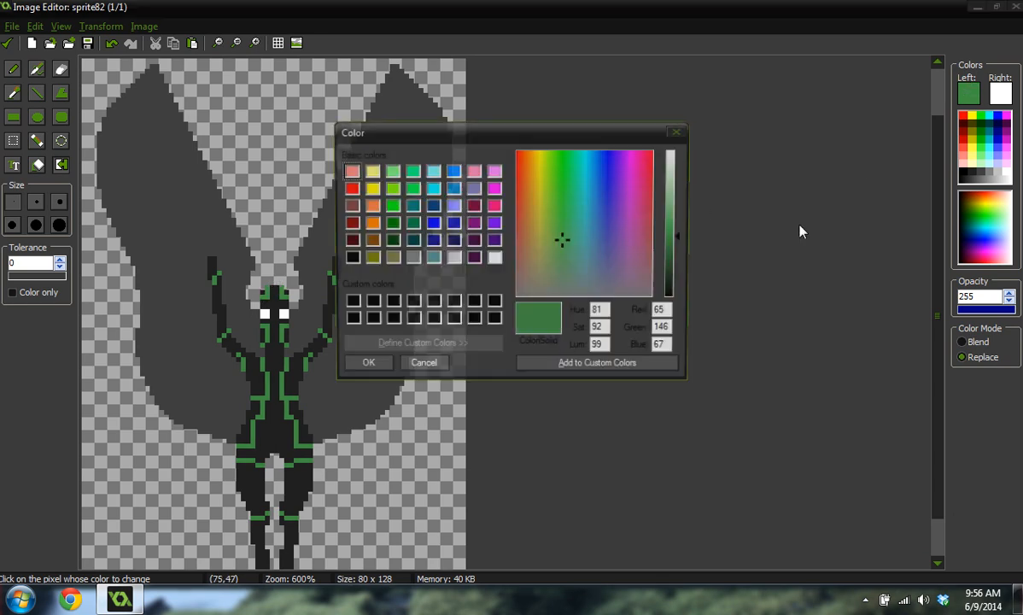
click(408, 369)
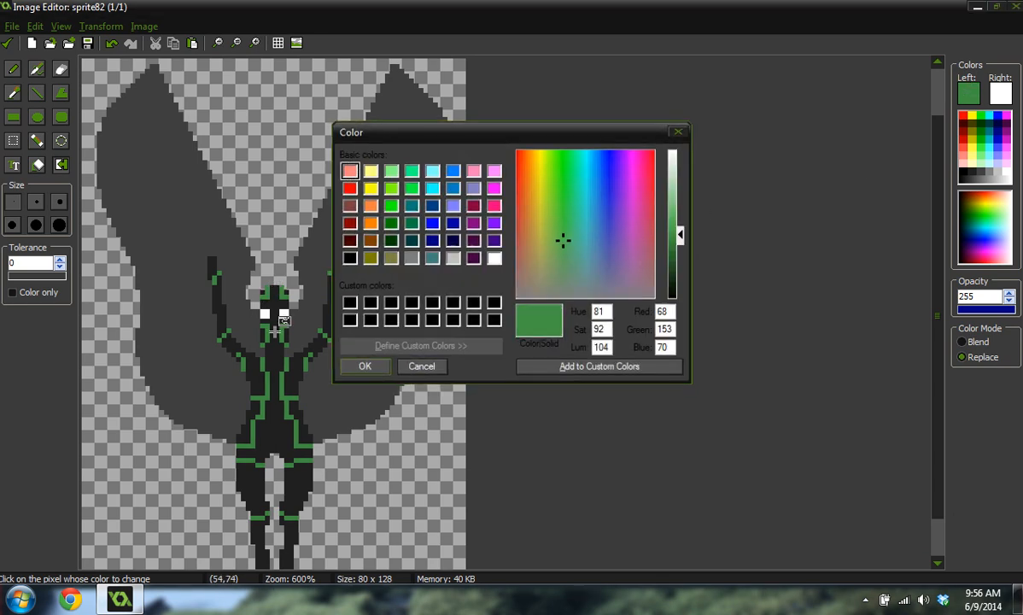
Examine the recolored green markings against the dark body and wings at several zoom levels.
scroll(446, 228, down, 6)
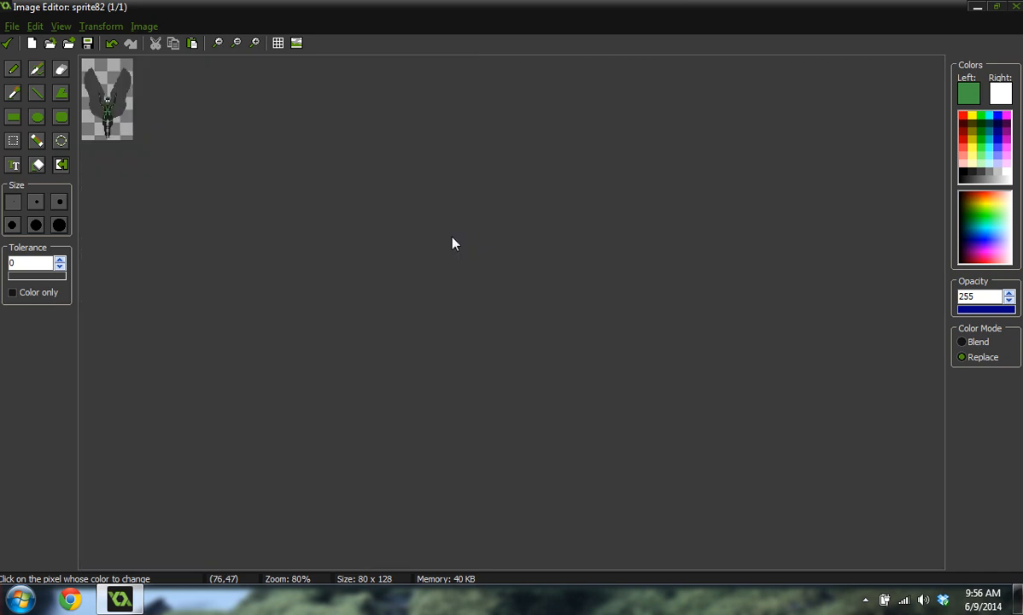
scroll(453, 244, up, 5)
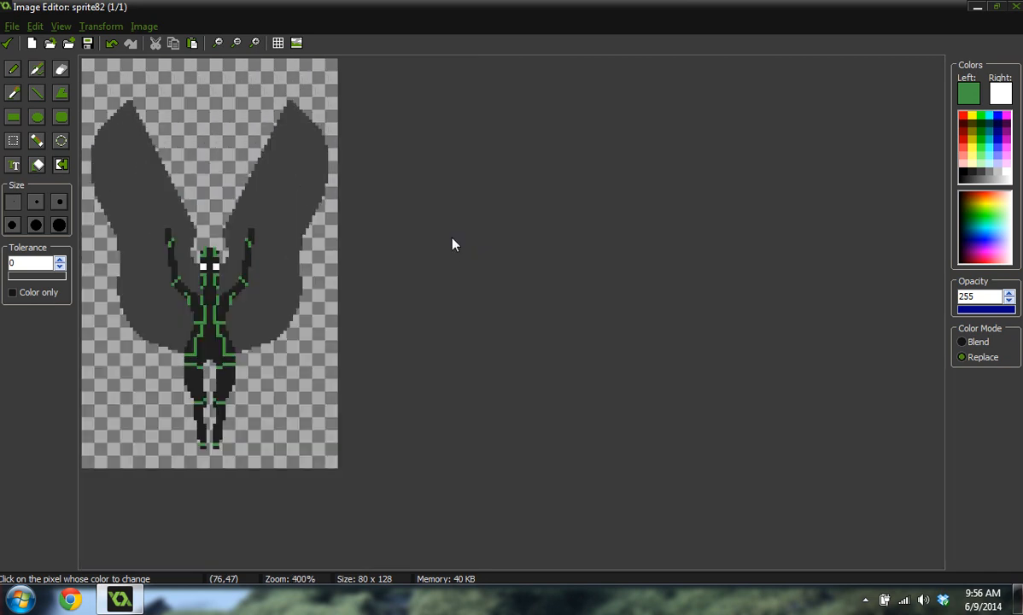
scroll(305, 300, up, 1)
scroll(312, 393, down, 2)
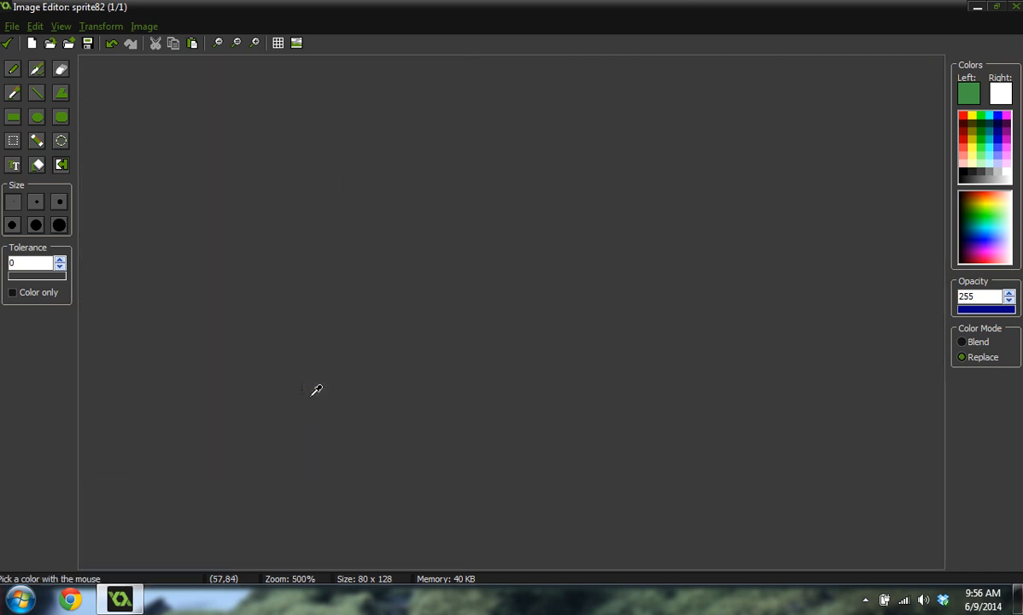
scroll(297, 388, up, 1)
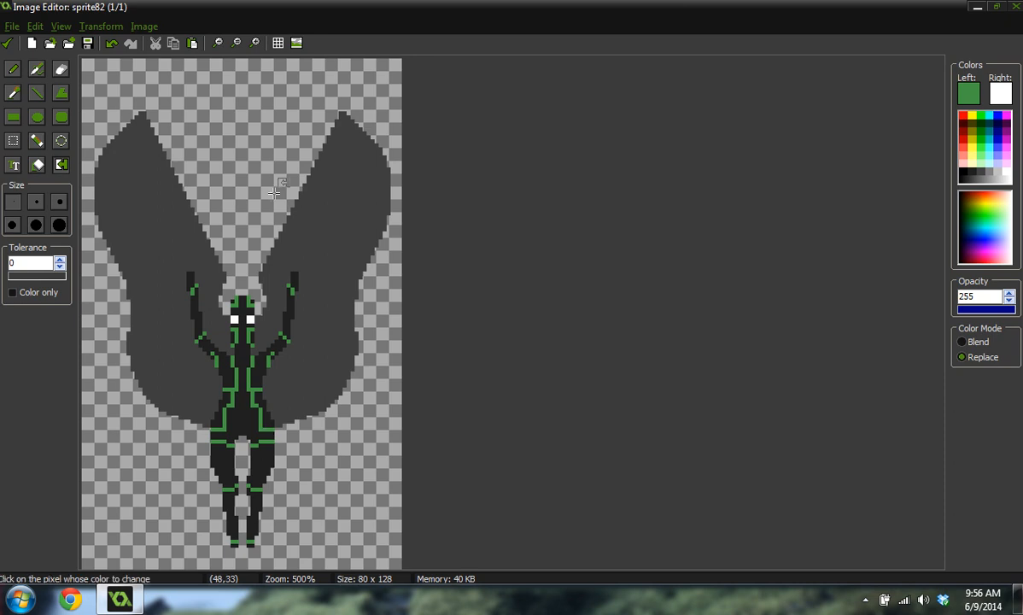
ctrl+scroll(193, 245, up, 3)
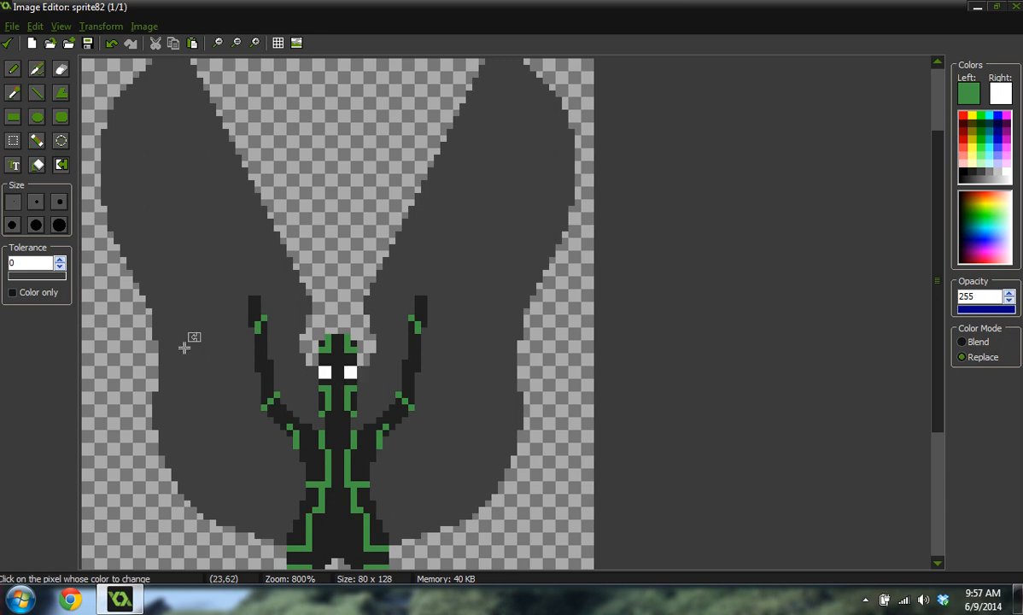
ctrl+scroll(277, 349, down, 5)
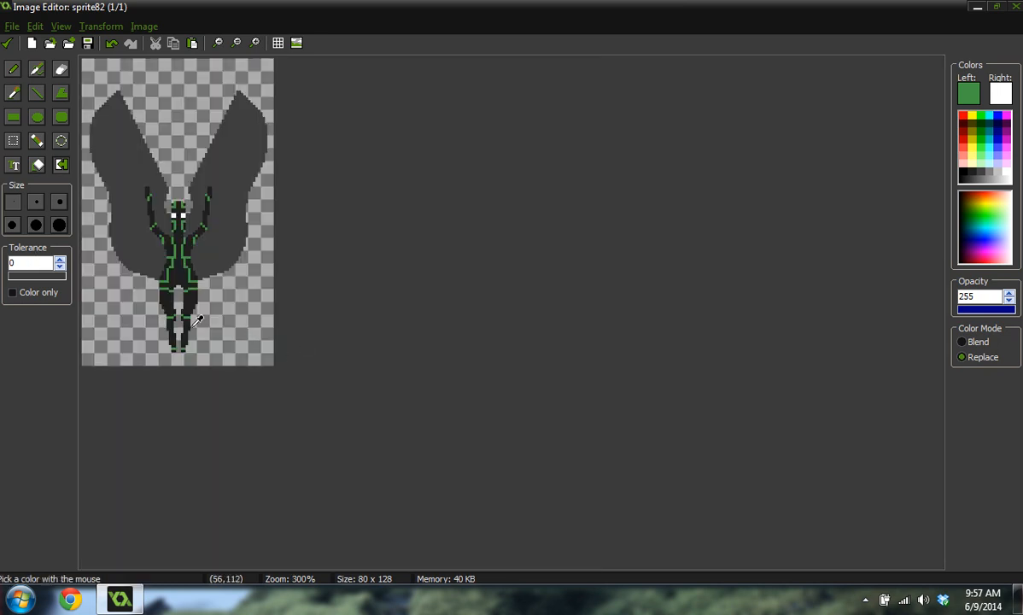
ctrl+scroll(143, 338, up, 2)
ctrl+scroll(157, 340, up, 1)
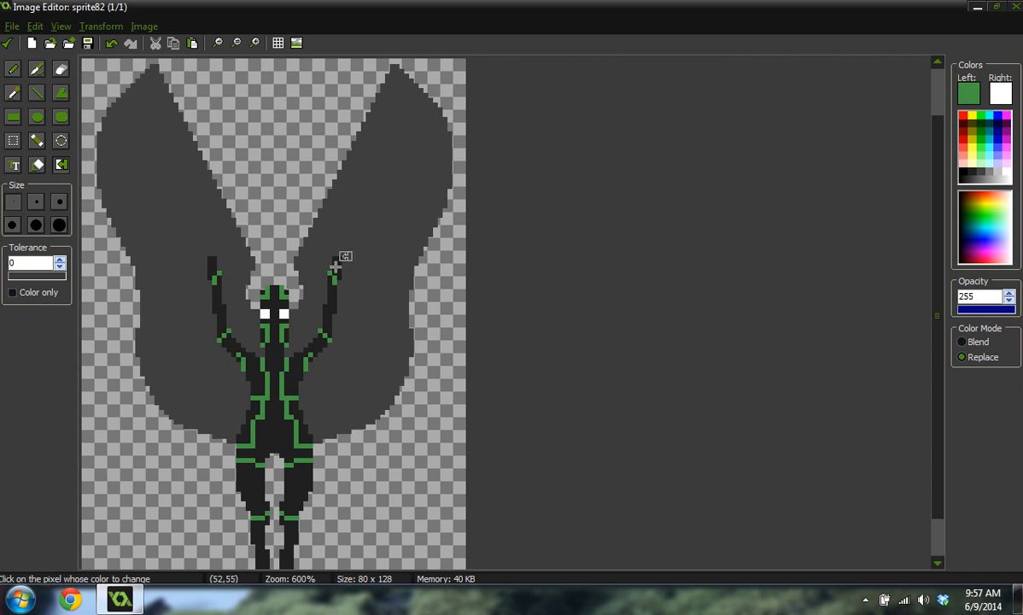
Sample the wing grey, darken it to RGB 54, 54, 54 and flood-fill both wings with it.
ctrl+scroll(348, 260, down, 1)
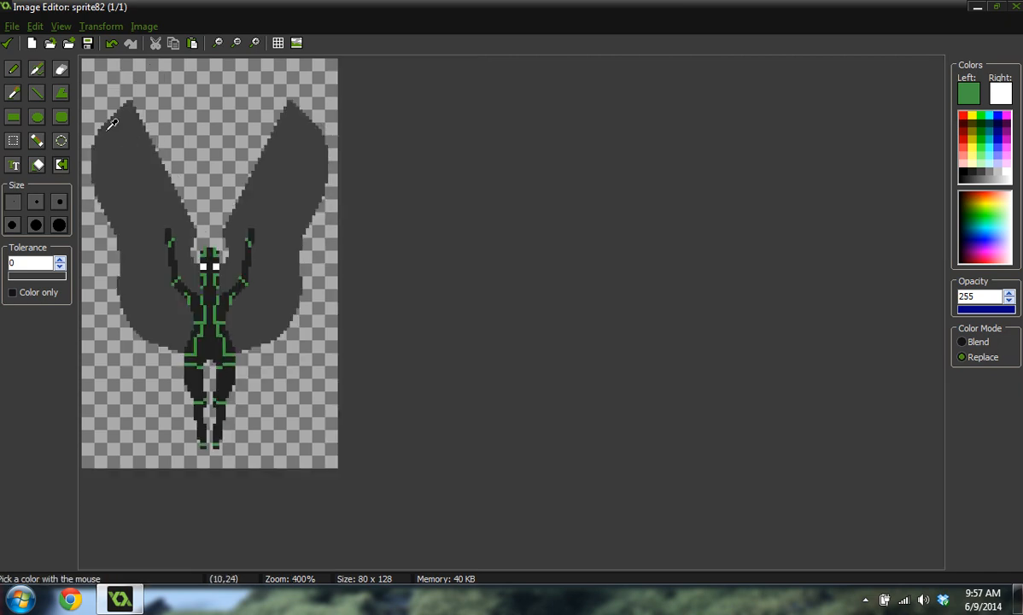
ctrl+scroll(104, 128, up, 3)
ctrl+scroll(151, 181, up, 1)
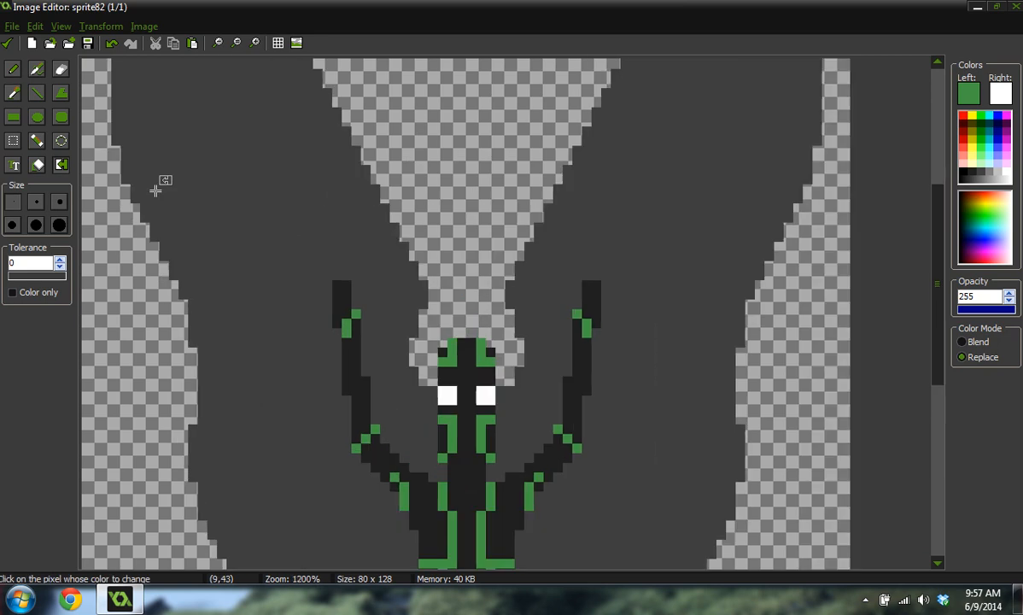
ctrl+scroll(158, 190, up, 1)
ctrl+scroll(826, 231, down, 1)
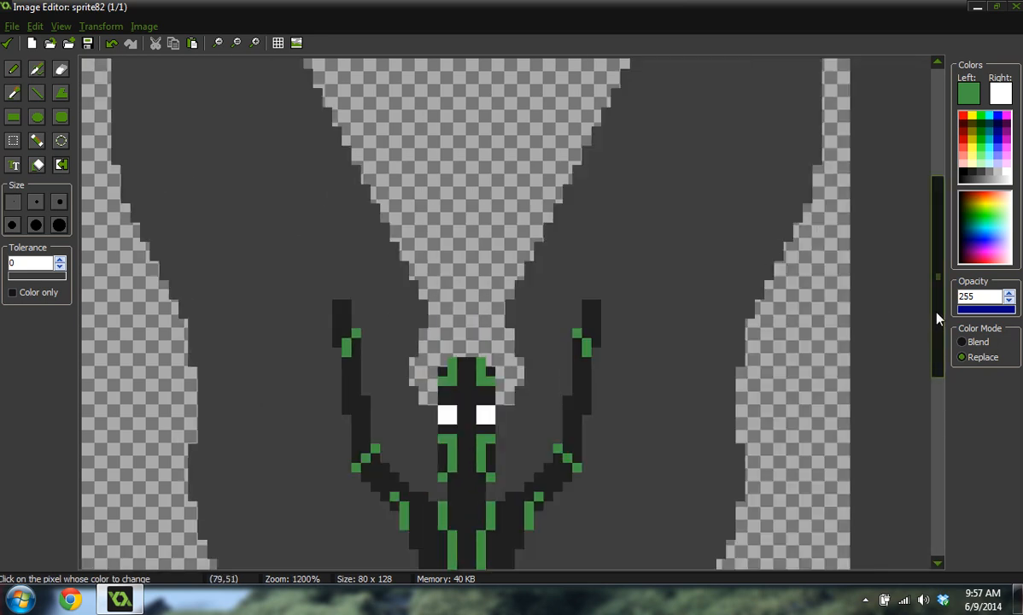
drag(936, 319, 939, 314)
ctrl+click(683, 252)
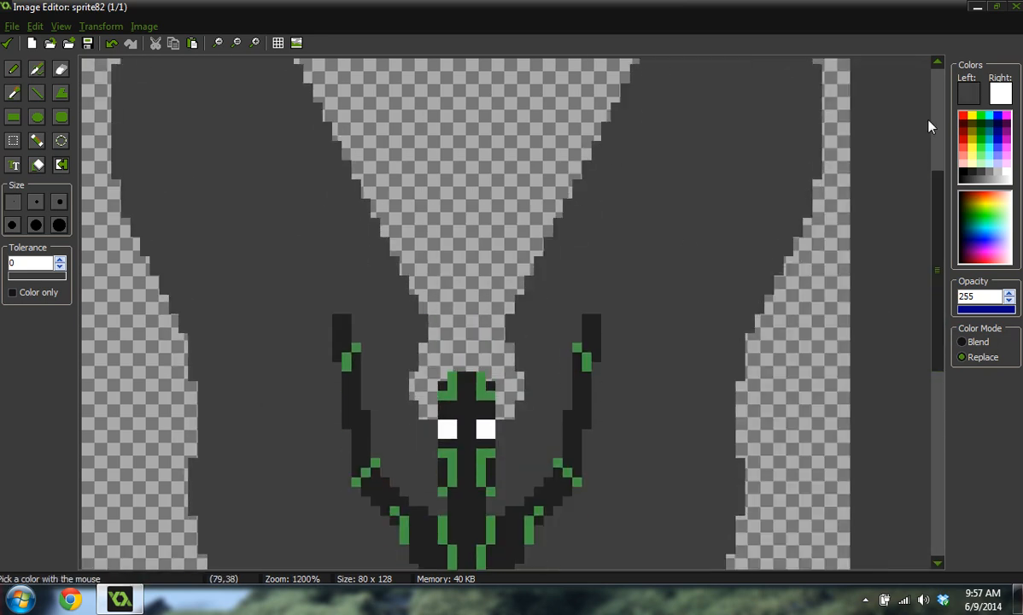
click(975, 93)
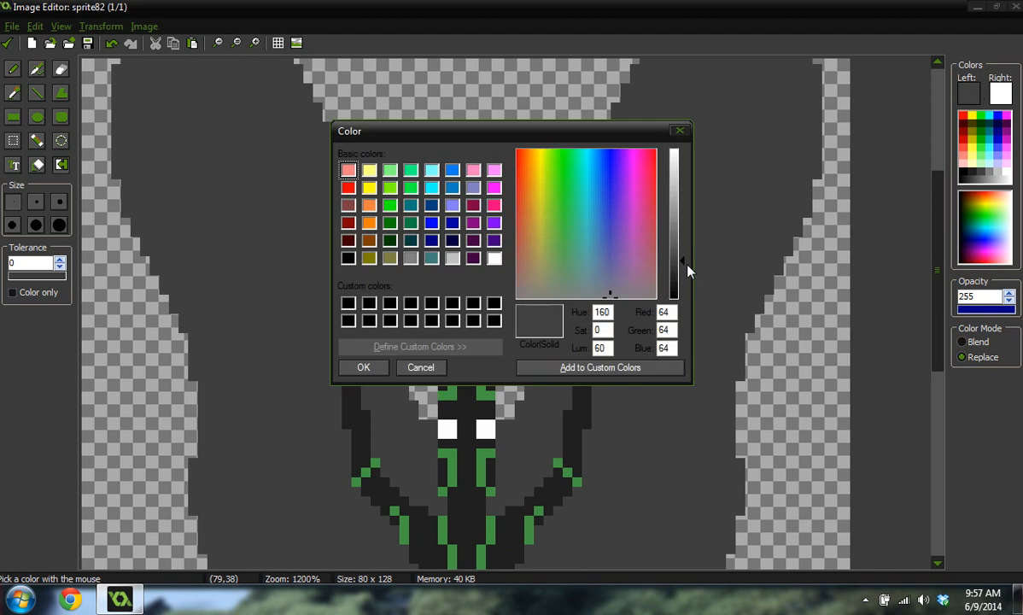
click(681, 267)
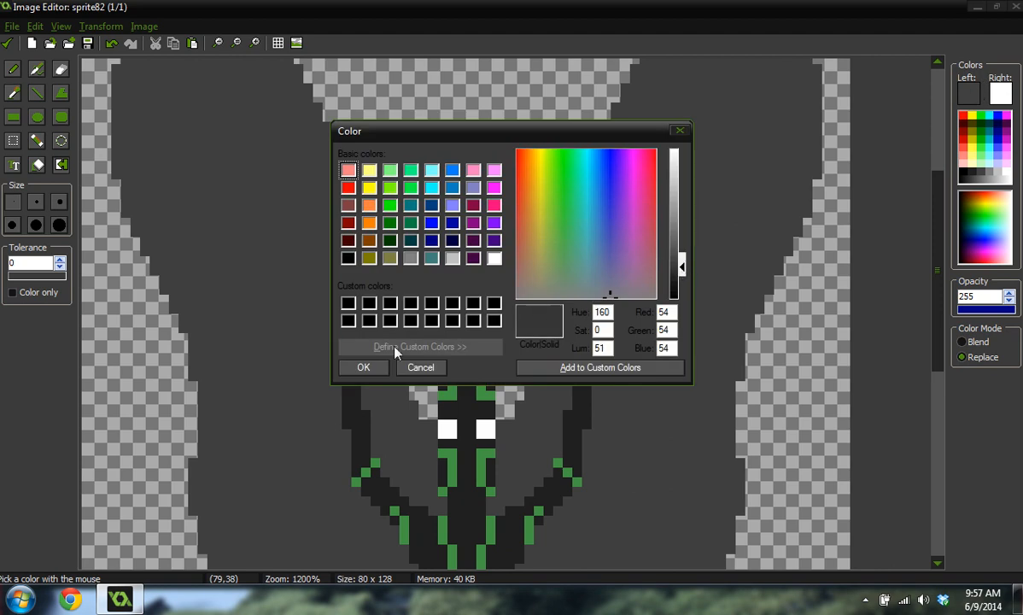
click(363, 367)
click(253, 284)
click(656, 238)
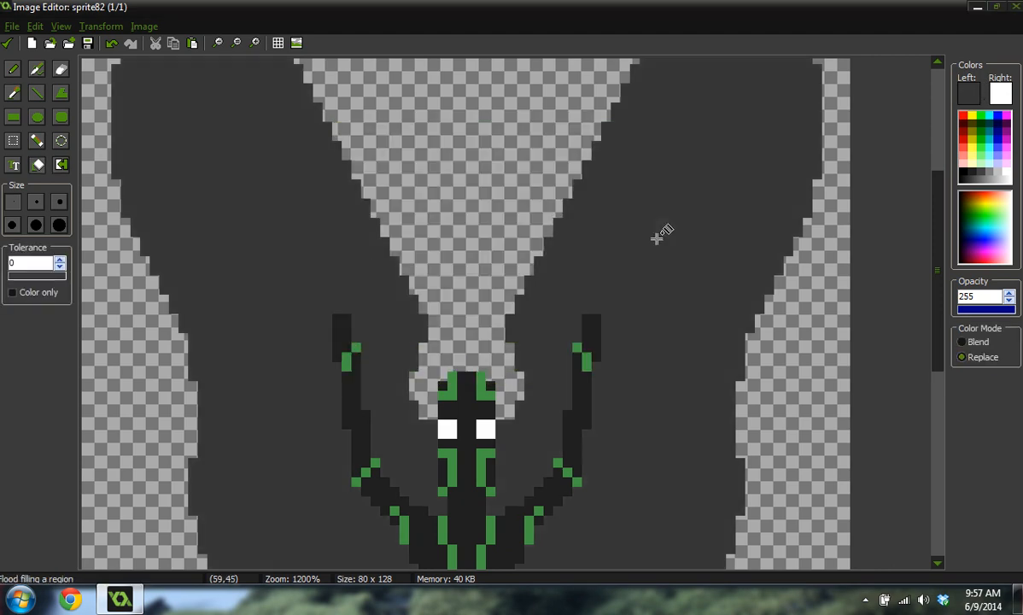
Set the drawing color to the lighter grey RGB 65, 65, 65 and choose the Line tool.
ctrl+scroll(656, 238, down, 3)
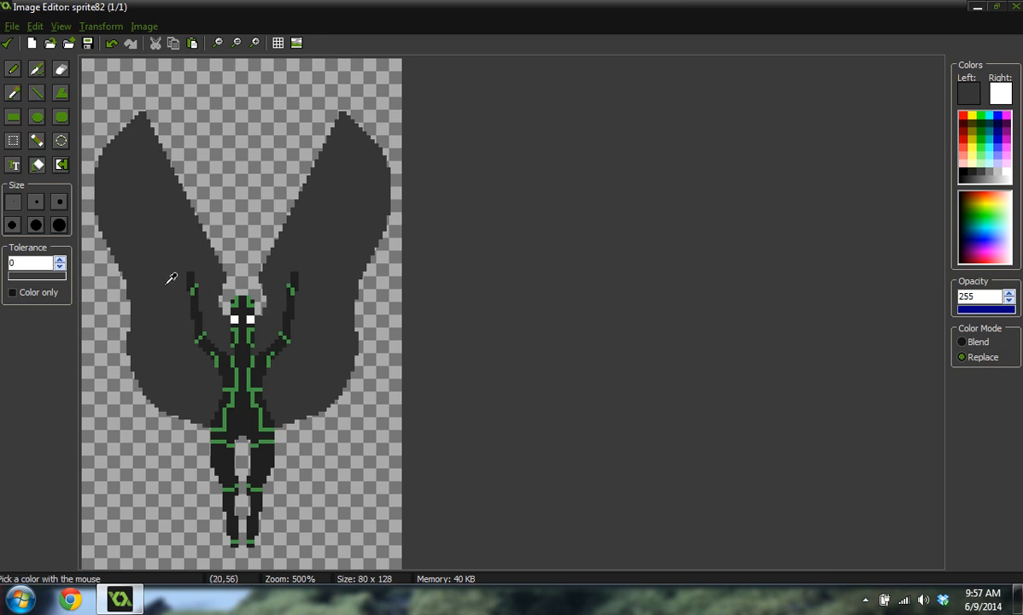
ctrl+scroll(142, 276, up, 3)
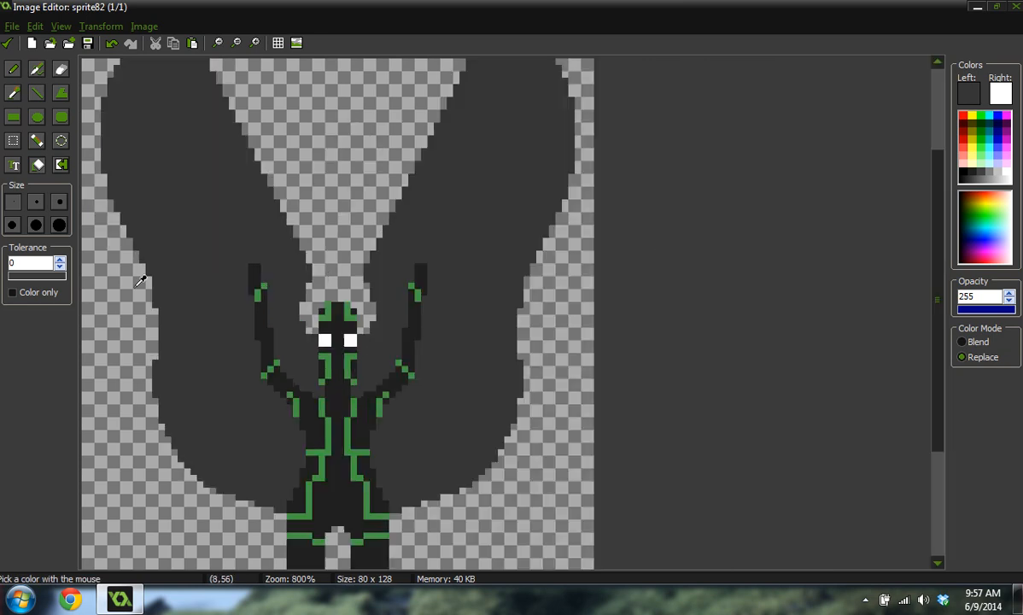
click(972, 95)
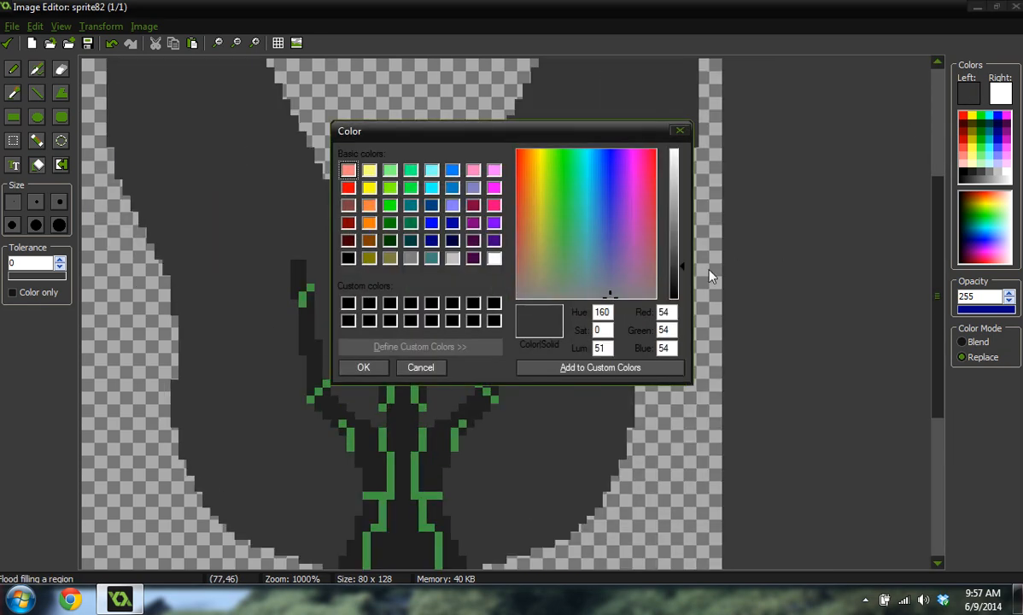
drag(677, 269, 678, 259)
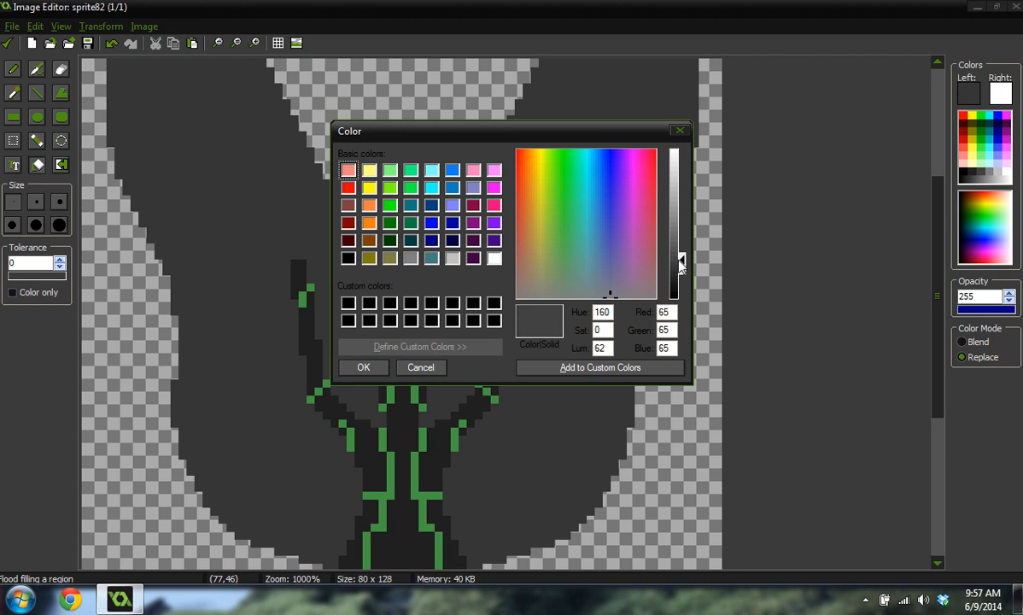
click(356, 368)
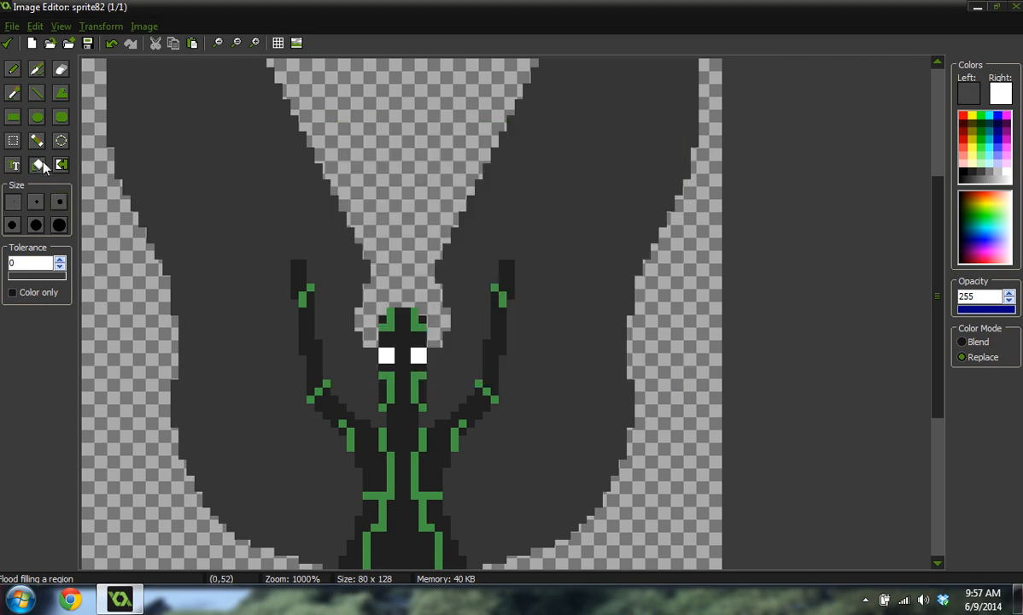
click(37, 93)
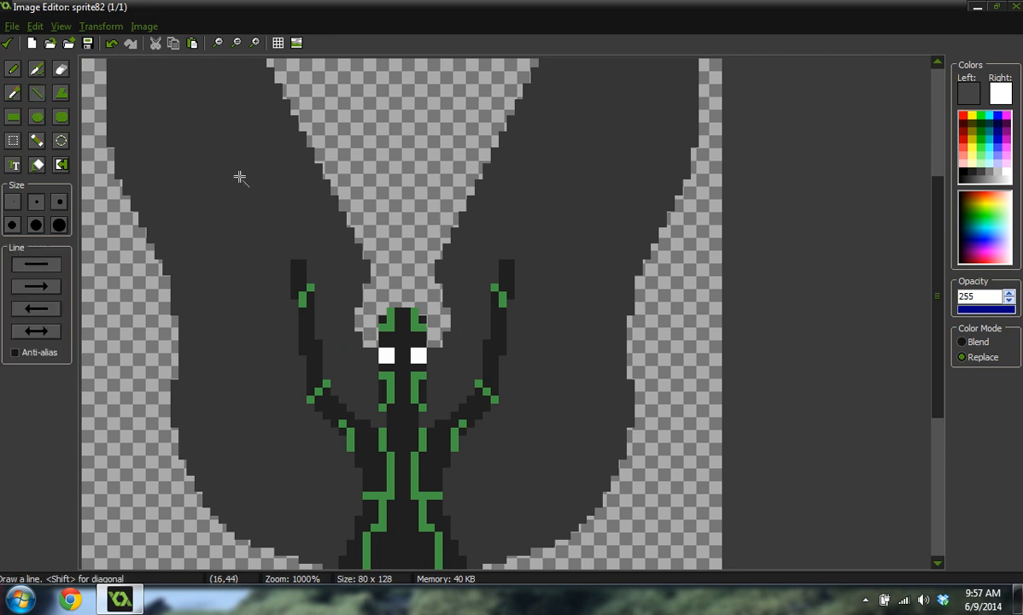
Draw two parallel light grey diagonal feather lines near the tip of the left wing, redoing the first one.
ctrl+scroll(283, 213, down, 2)
ctrl+scroll(261, 218, up, 1)
ctrl+scroll(258, 218, down, 3)
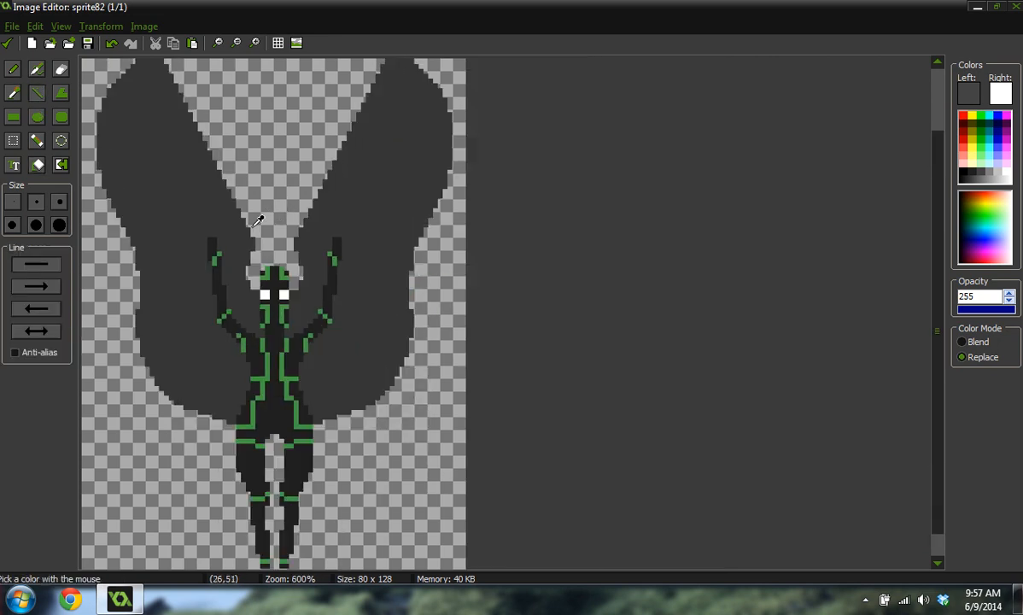
ctrl+scroll(223, 227, up, 3)
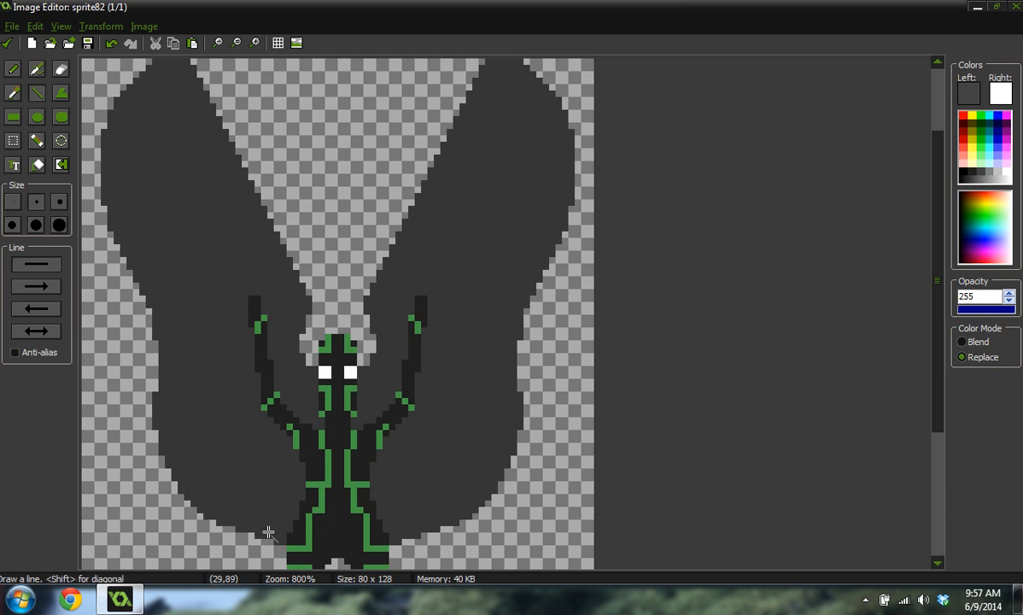
ctrl+scroll(194, 133, up, 1)
ctrl+scroll(195, 128, down, 1)
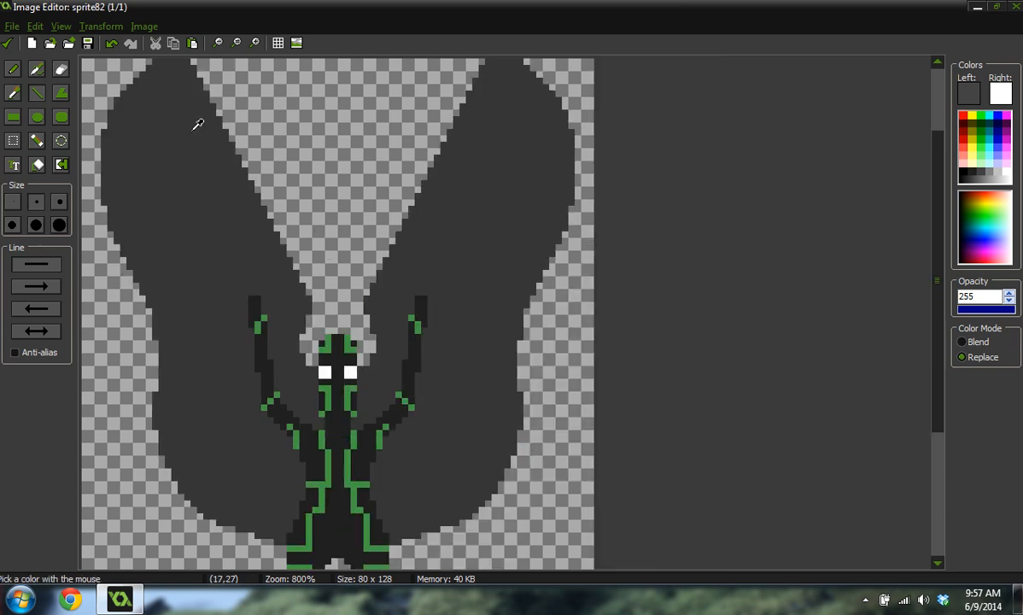
ctrl+scroll(197, 125, down, 2)
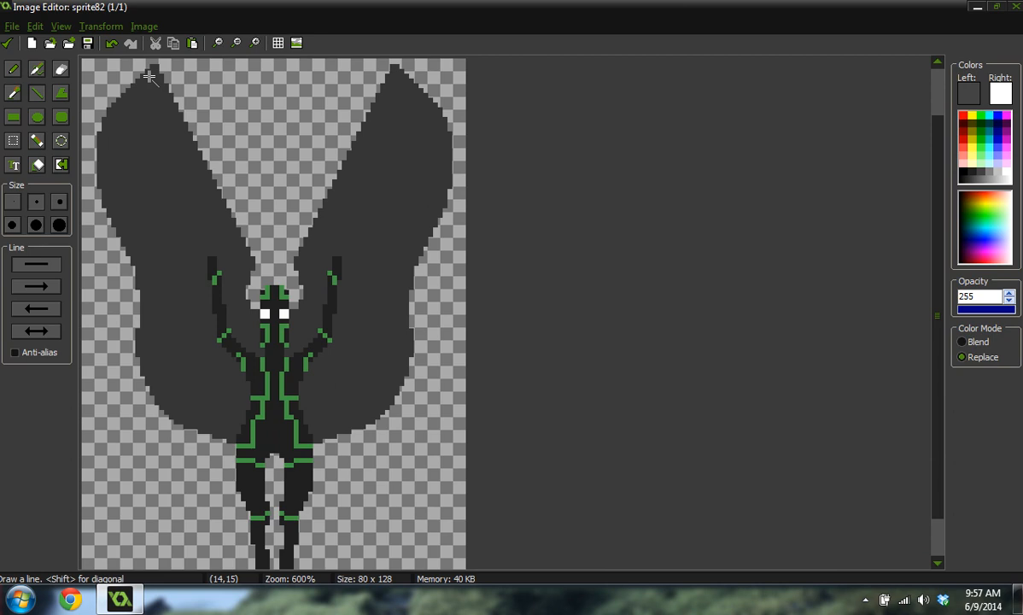
drag(149, 77, 185, 154)
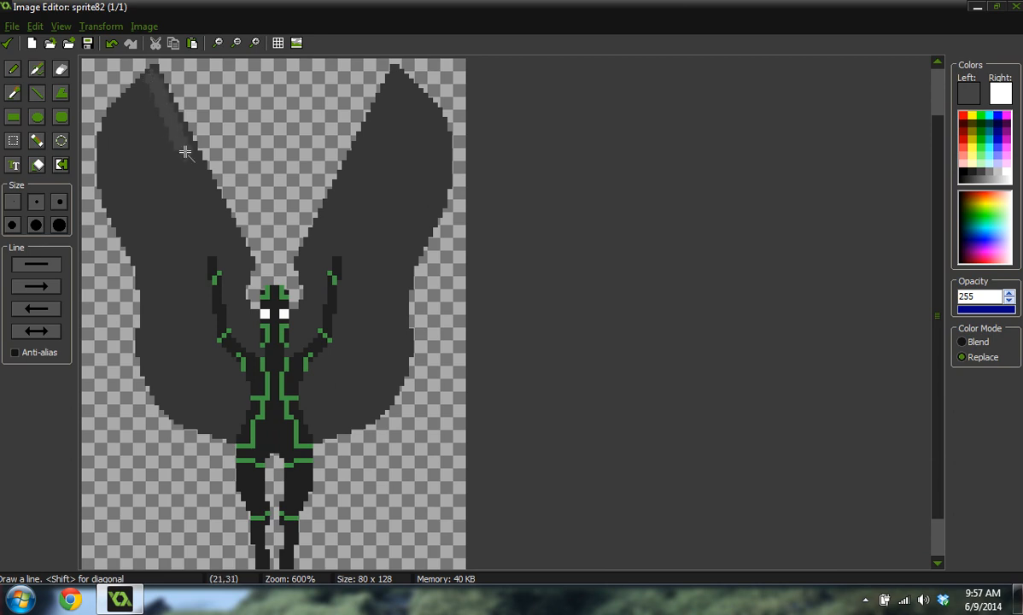
key(ctrl+z)
drag(146, 78, 183, 157)
drag(120, 87, 160, 164)
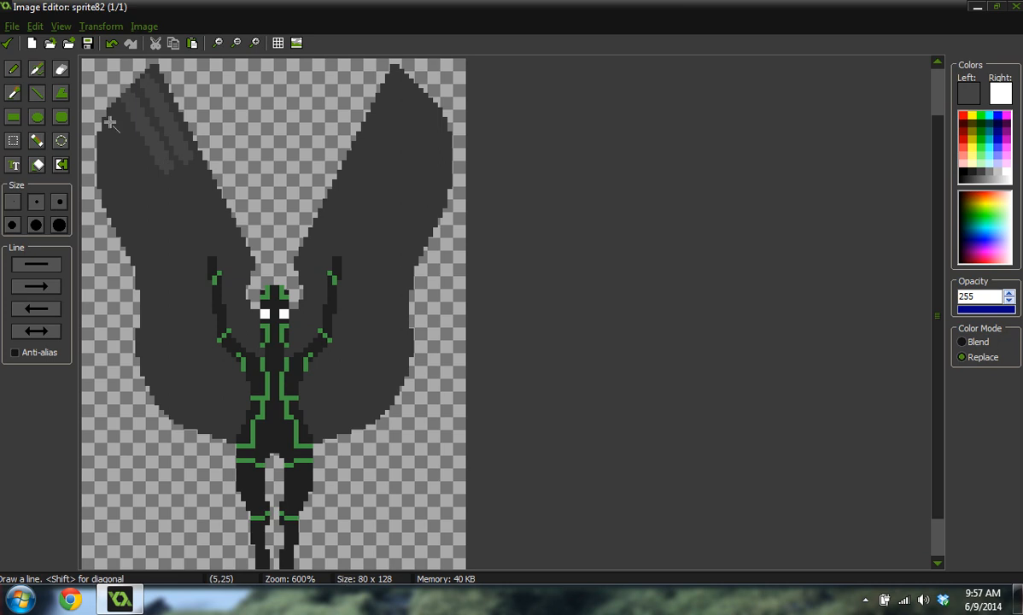
Continue the light grey feather lines down the left wing's upper outer edge, undoing misplaced strokes and flattening the angle toward mid-wing.
drag(110, 122, 154, 177)
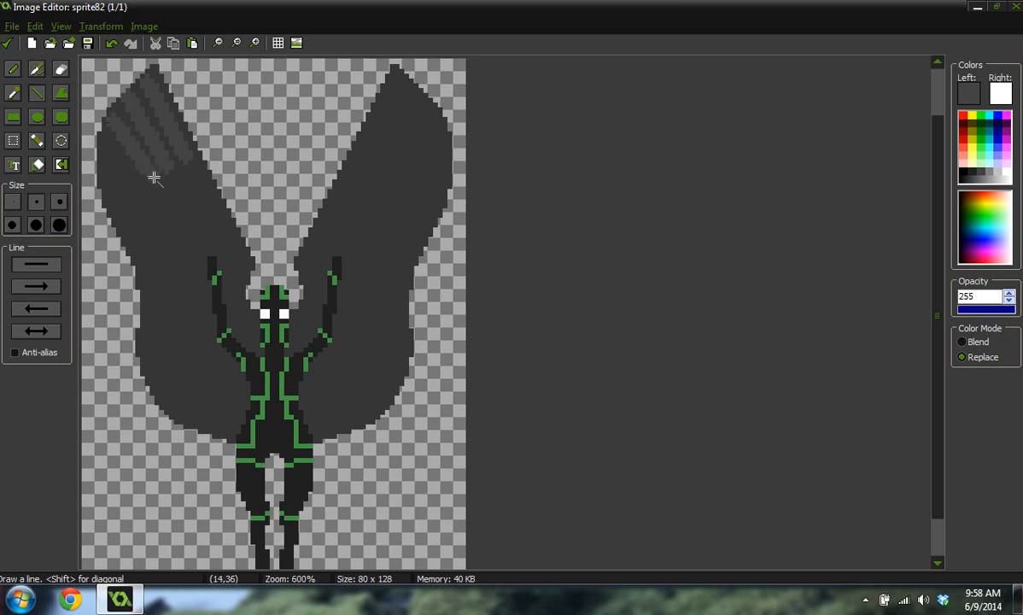
key(ctrl+z)
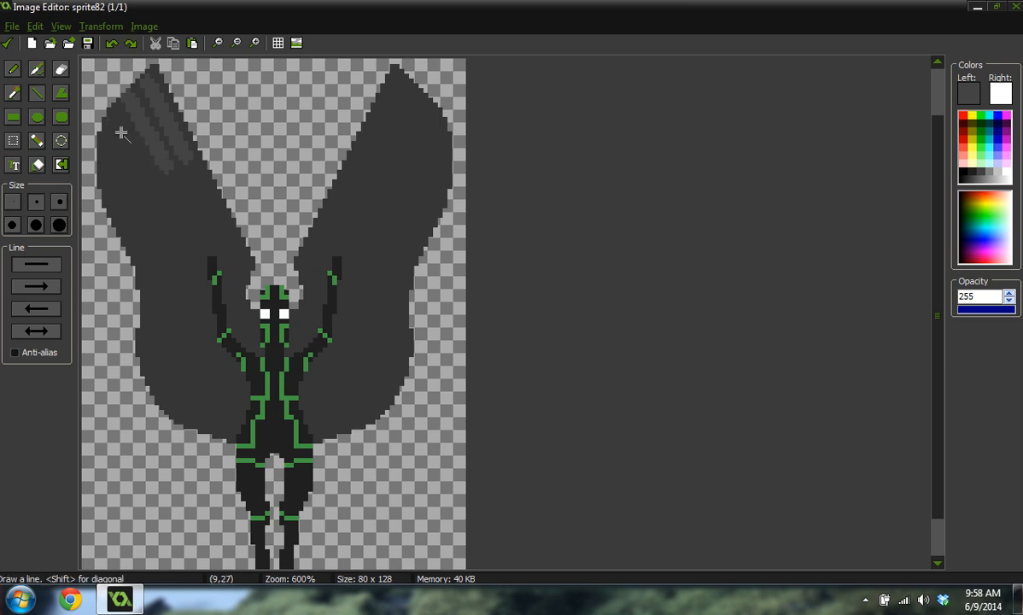
drag(106, 109, 176, 172)
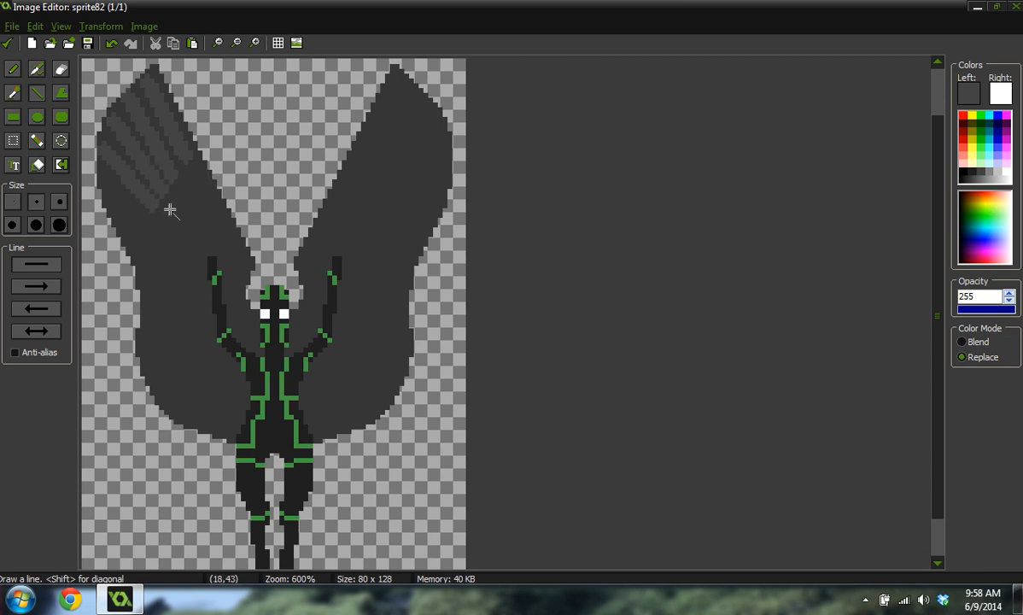
key(ctrl+z)
key(ctrl)
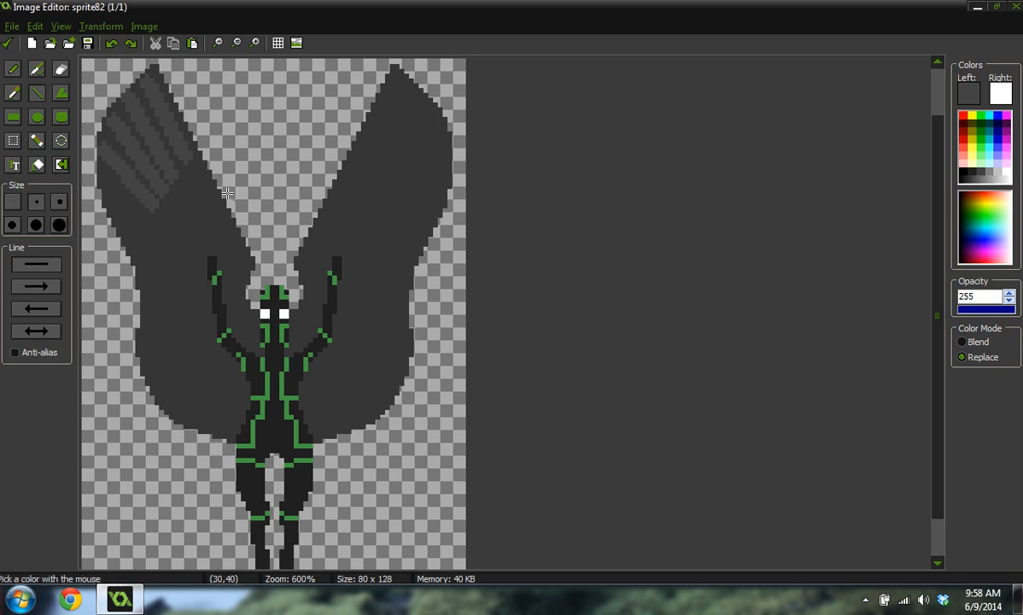
key(ctrl+z)
click(159, 181)
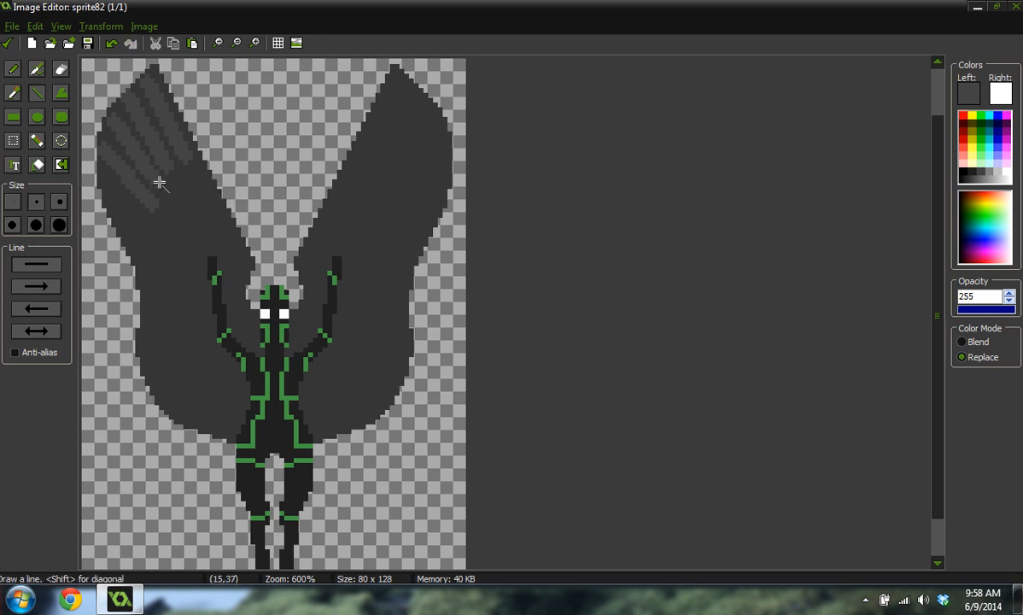
mouse_move(106, 189)
mouse_down()
mouse_move(155, 237)
mouse_move(152, 225)
mouse_move(145, 245)
mouse_move(165, 251)
mouse_move(166, 274)
mouse_up()
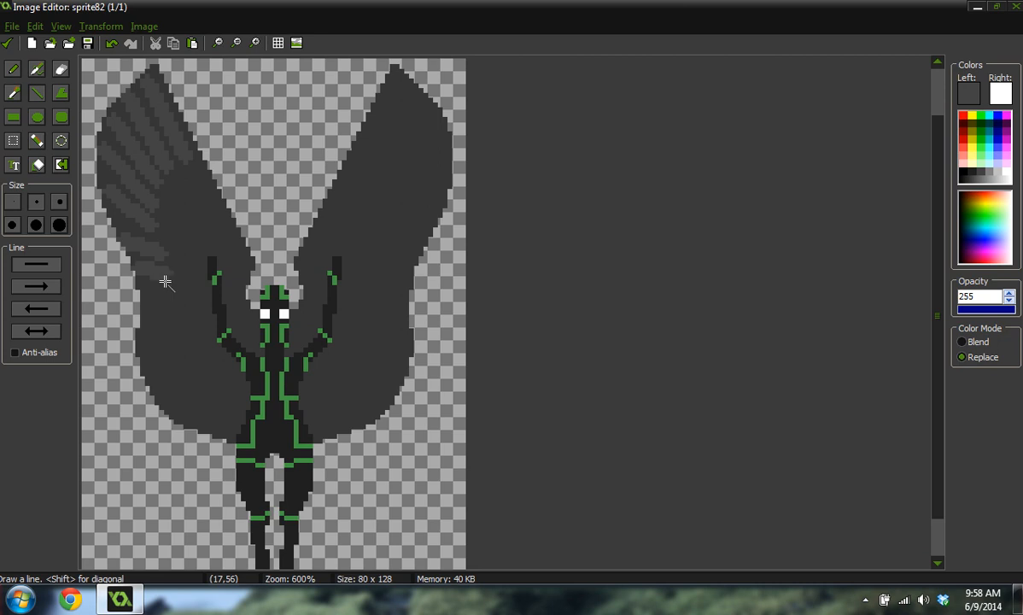
Add an inner row of short light grey feather strokes beside the outer feathers in the left wing's upper half.
ctrl+scroll(189, 188, down, 4)
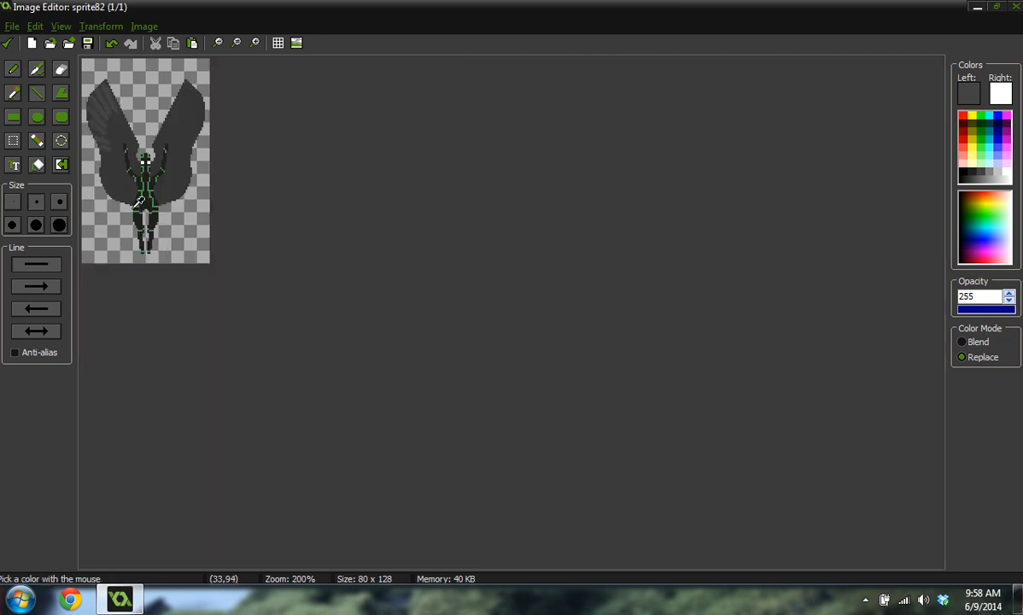
ctrl+scroll(138, 202, up, 4)
ctrl+scroll(126, 318, up, 1)
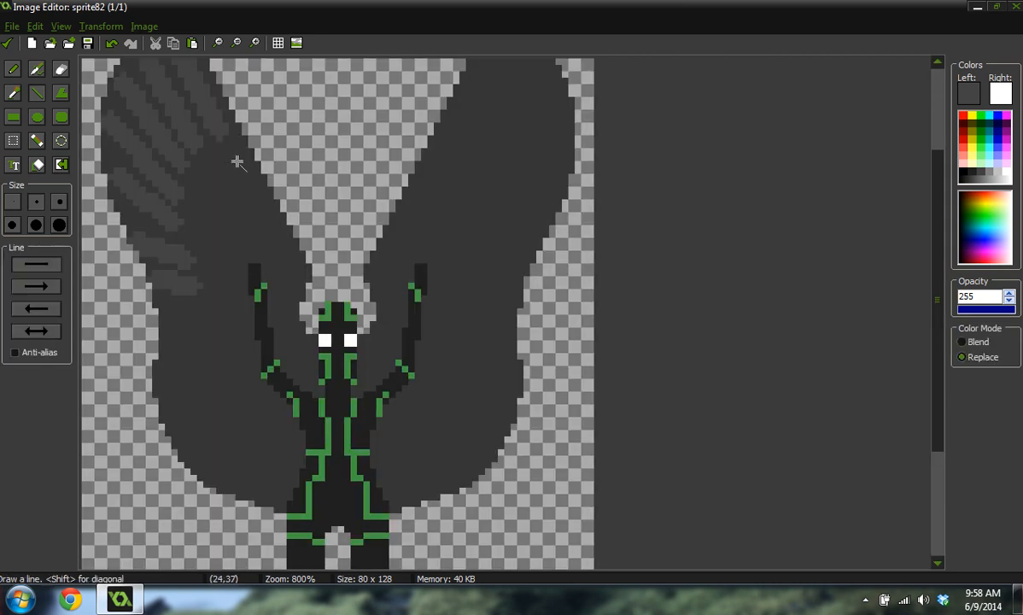
mouse_move(227, 156)
mouse_down()
mouse_move(244, 180)
mouse_move(211, 212)
mouse_move(230, 258)
mouse_move(234, 183)
mouse_move(224, 165)
mouse_move(249, 187)
mouse_up()
key(ctrl+z)
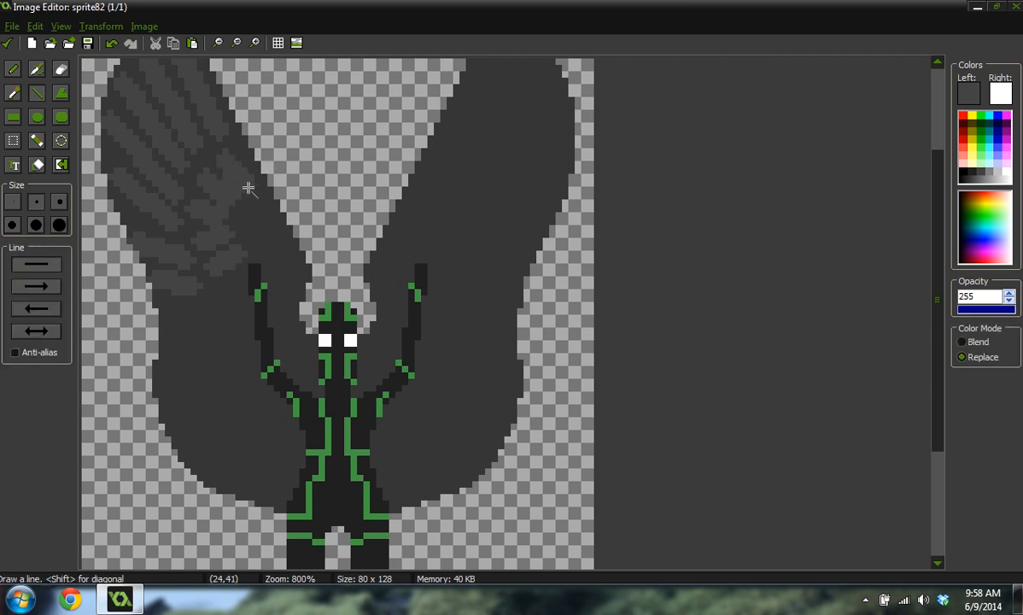
Draw light grey feather strokes along the left wing's lower outer edge down to the hip and join their inner ends.
ctrl+scroll(258, 207, down, 1)
ctrl+scroll(137, 275, up, 3)
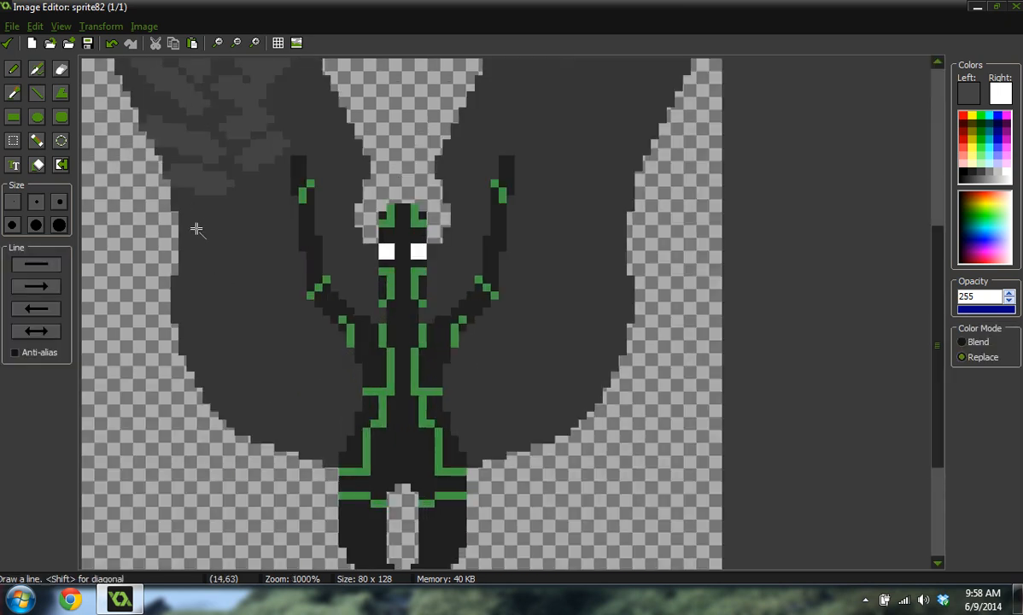
mouse_move(194, 222)
mouse_down()
mouse_move(227, 223)
mouse_move(227, 256)
mouse_move(252, 287)
mouse_up()
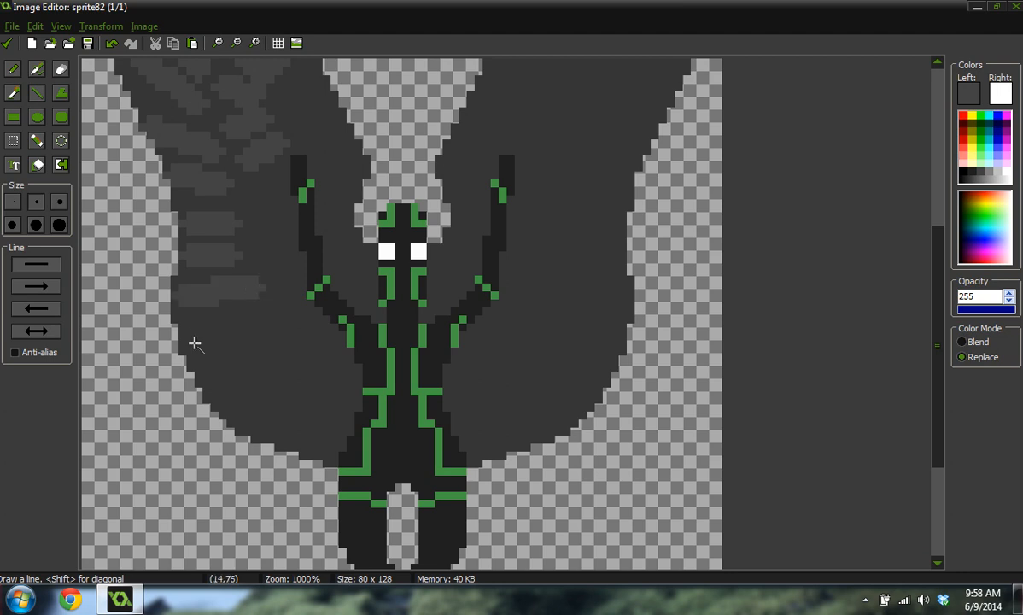
drag(194, 340, 267, 315)
drag(217, 386, 282, 350)
drag(250, 417, 289, 376)
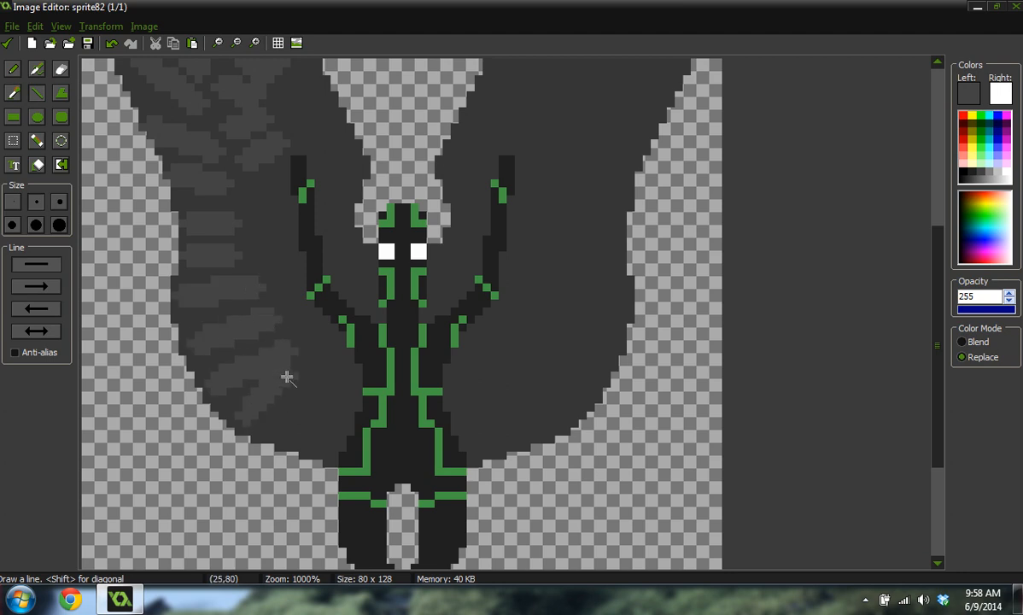
drag(278, 431, 320, 382)
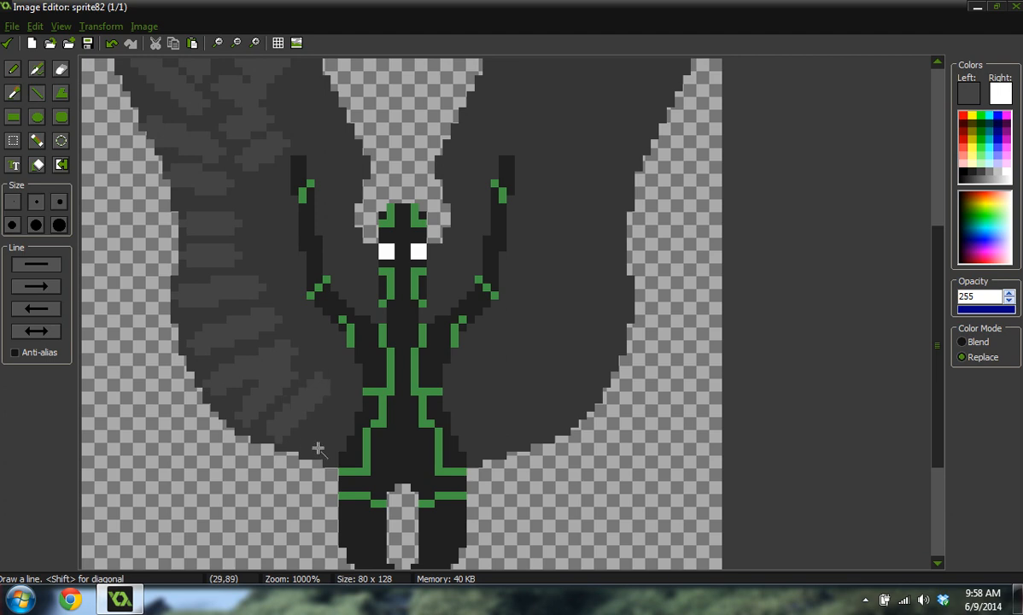
drag(317, 448, 331, 396)
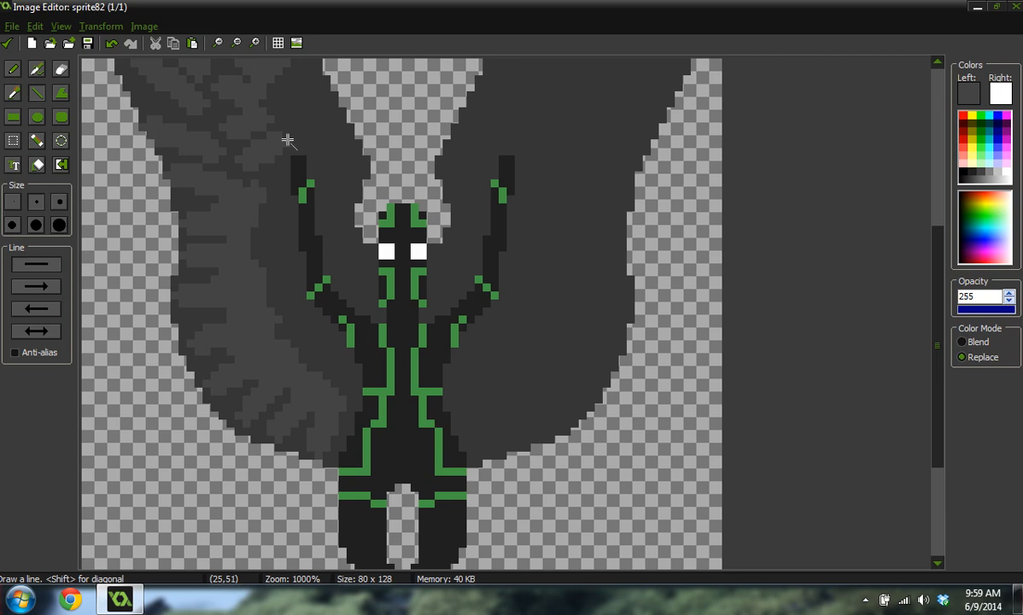
ctrl+scroll(287, 142, down, 3)
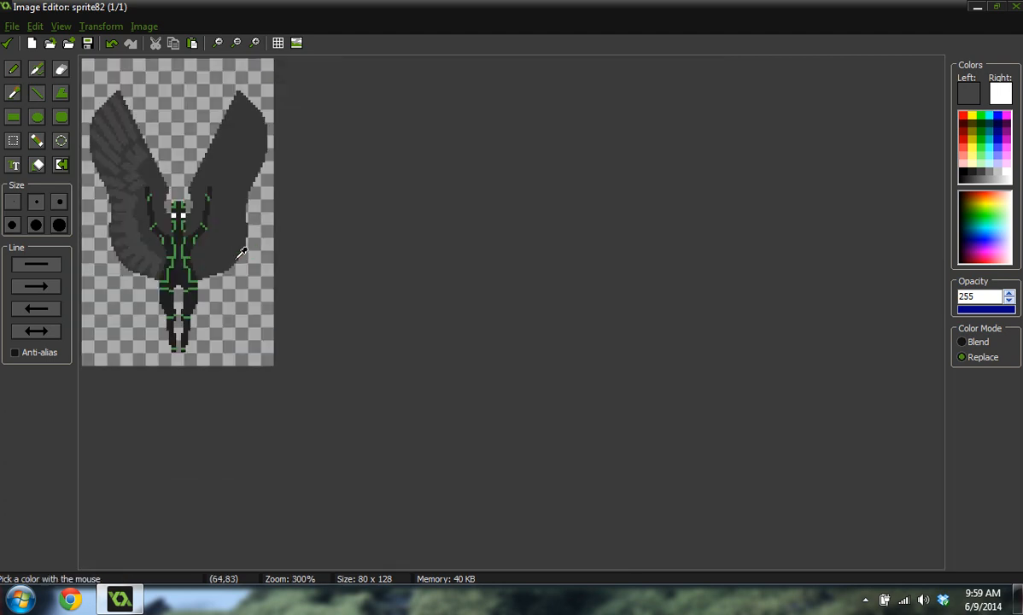
ctrl+scroll(115, 137, up, 3)
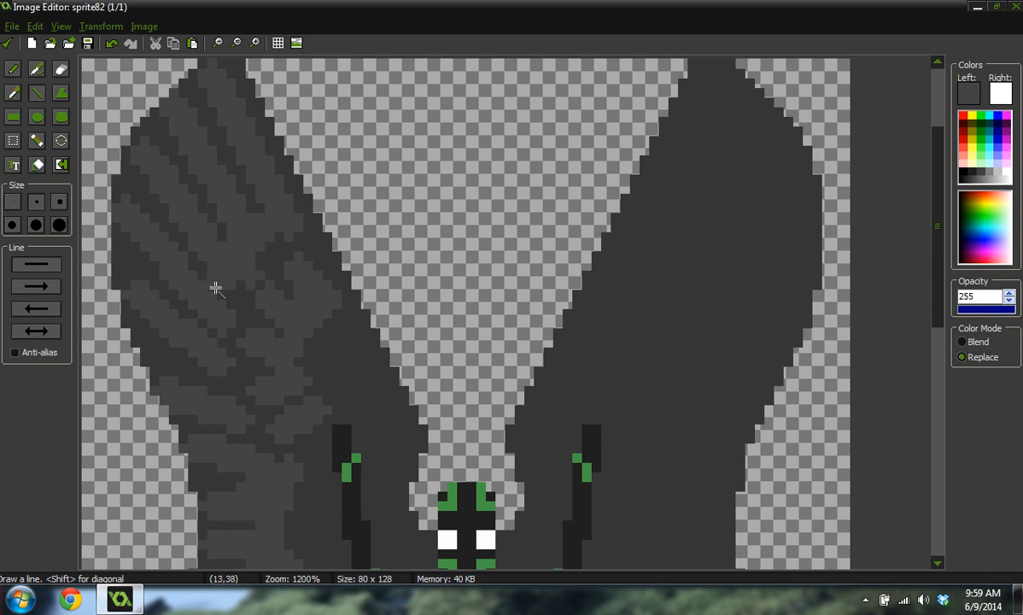
Widen the inner row of light grey feather strokes toward the left wing's inner edge, trimming their ends with dark grey.
mouse_move(219, 305)
mouse_down()
mouse_move(223, 373)
mouse_move(246, 432)
mouse_up()
ctrl+scroll(206, 167, down, 3)
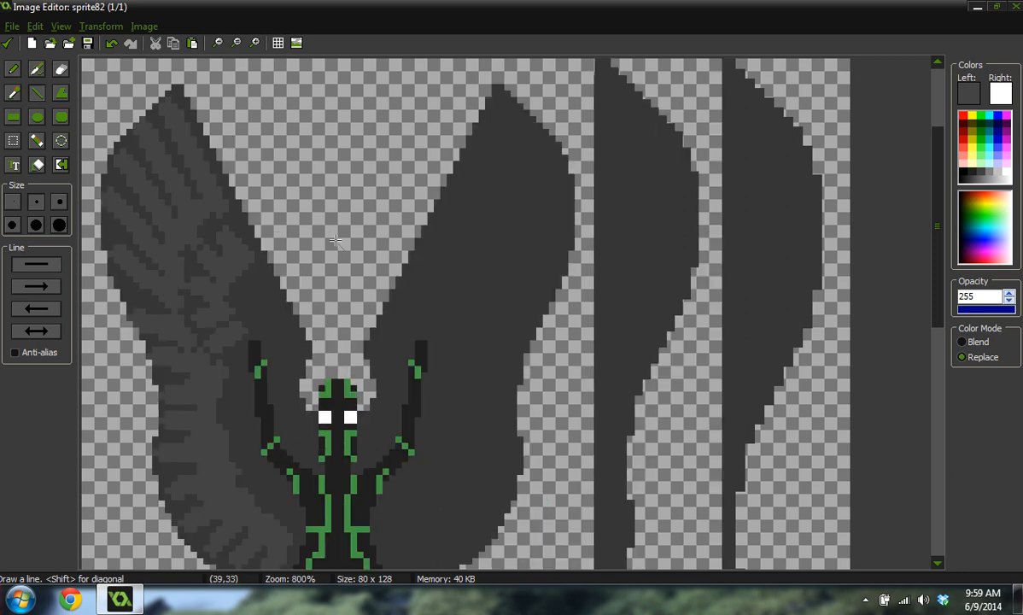
ctrl+scroll(219, 427, up, 3)
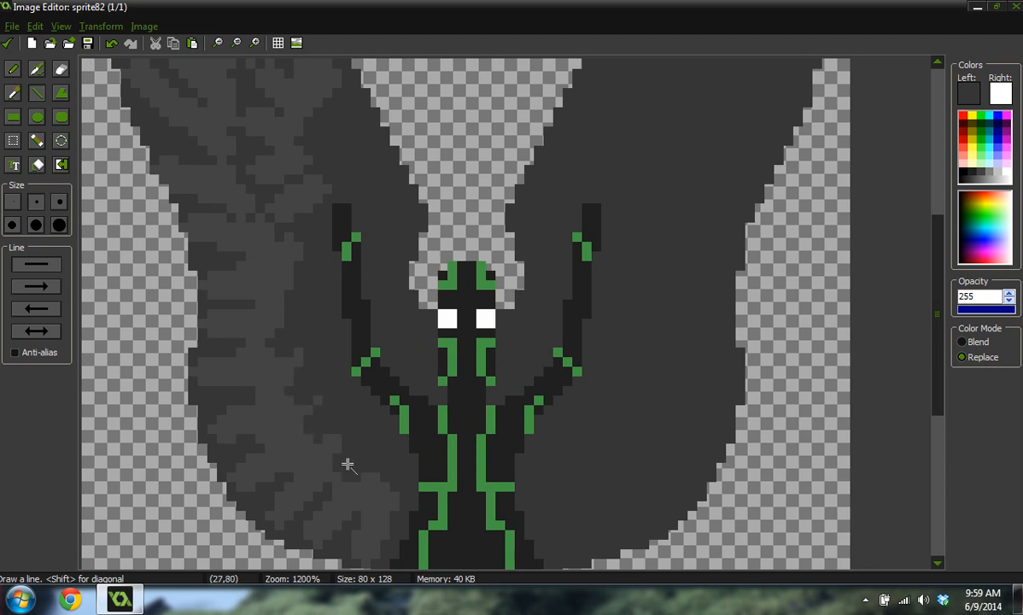
ctrl+scroll(350, 307, down, 3)
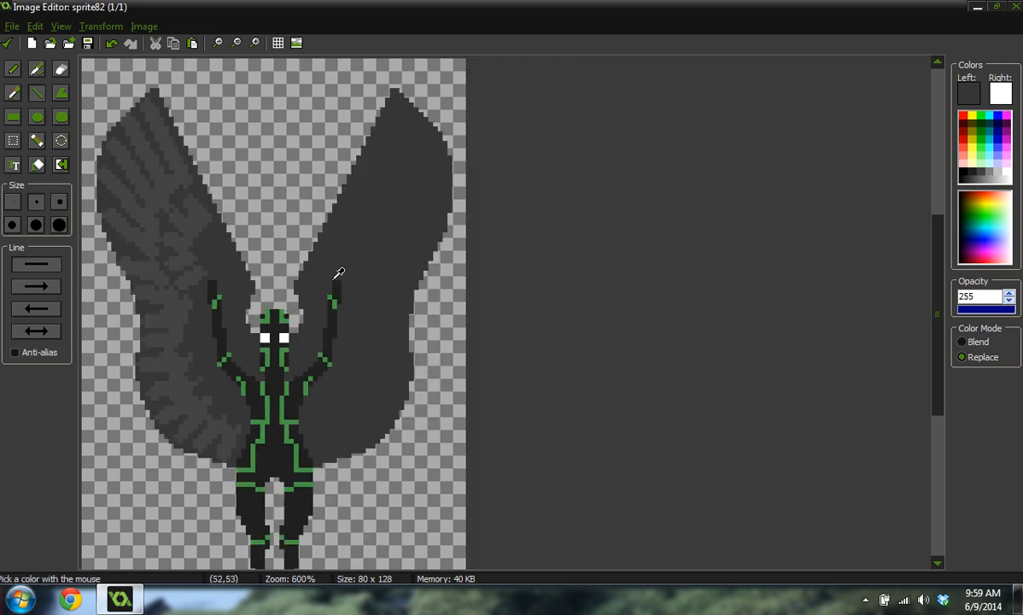
ctrl+scroll(270, 271, down, 1)
ctrl+scroll(169, 267, up, 4)
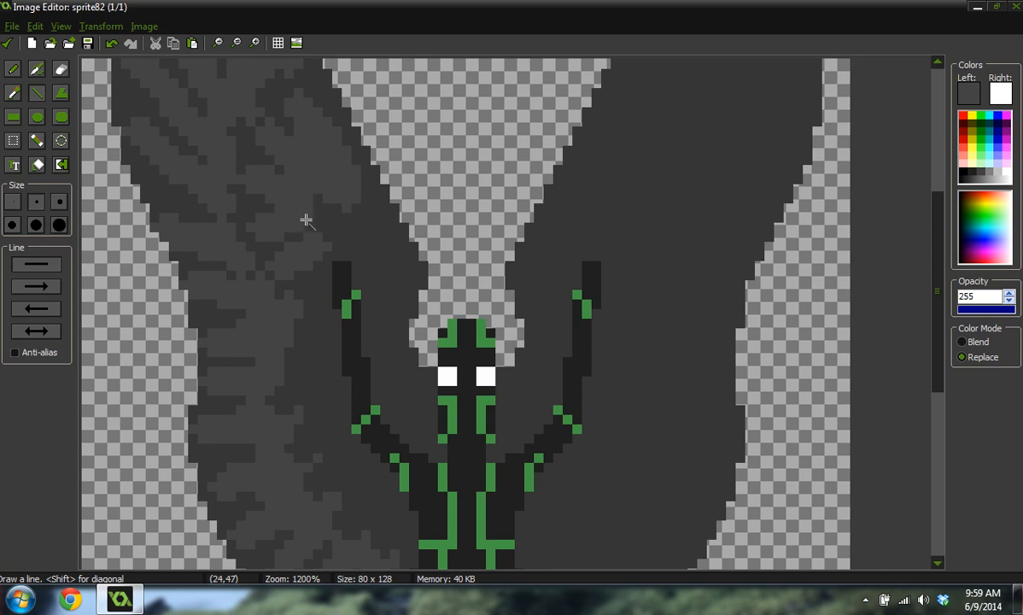
key(ctrl)
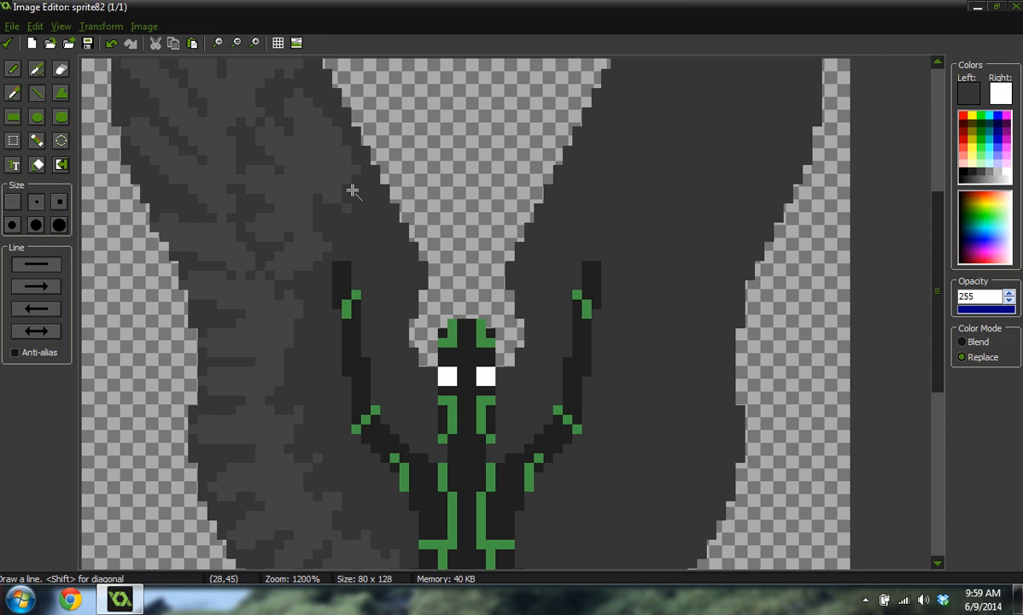
Refine the light grey inner feathers and rework the dark grey gap separating them from the left wing's outer feathers, undoing one stroke.
ctrl+scroll(340, 255, down, 1)
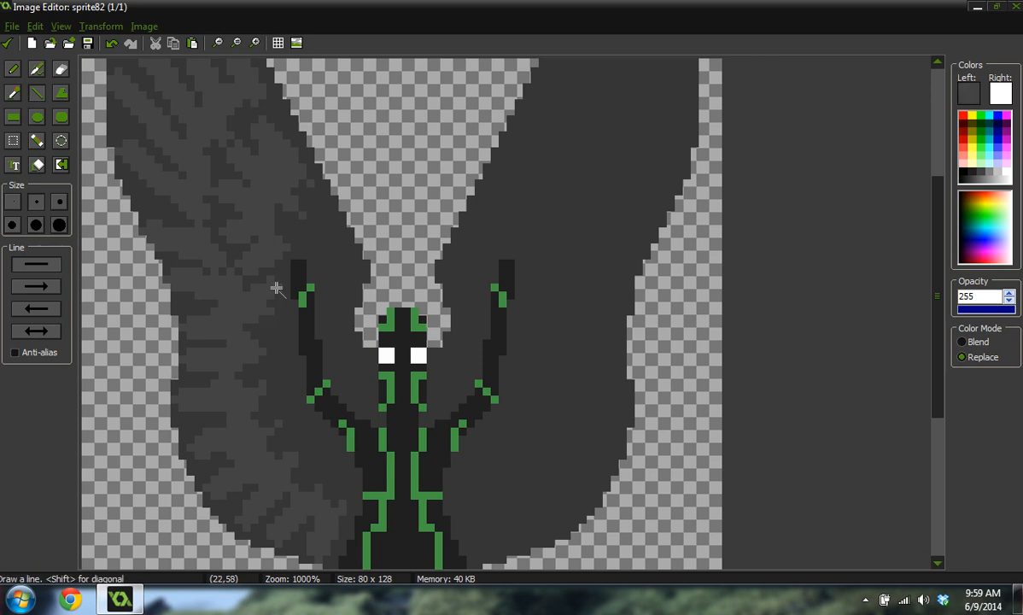
ctrl+scroll(358, 265, down, 4)
ctrl+scroll(185, 200, up, 5)
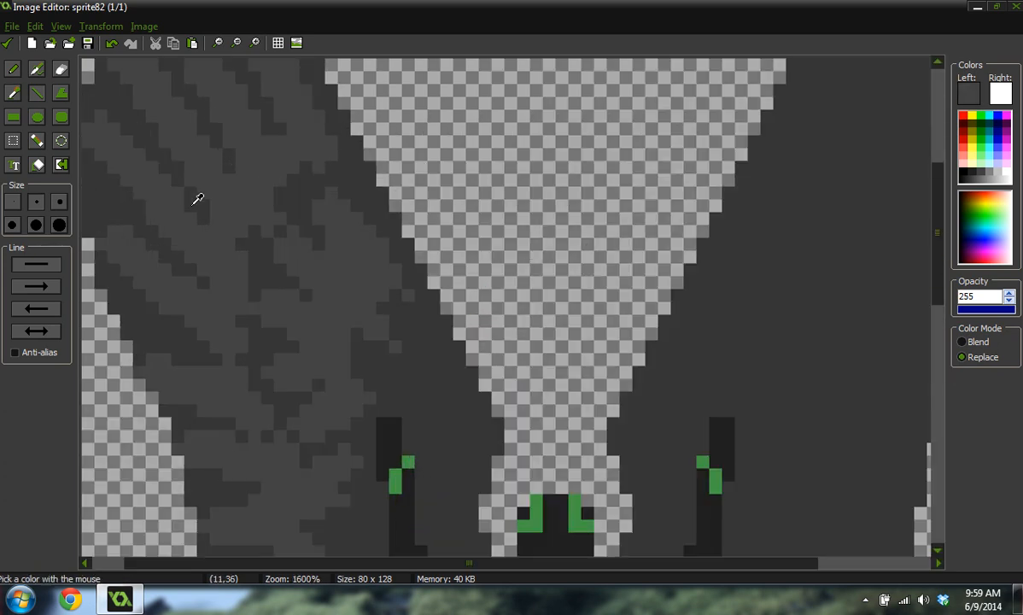
ctrl+scroll(237, 159, down, 4)
ctrl+scroll(235, 152, up, 2)
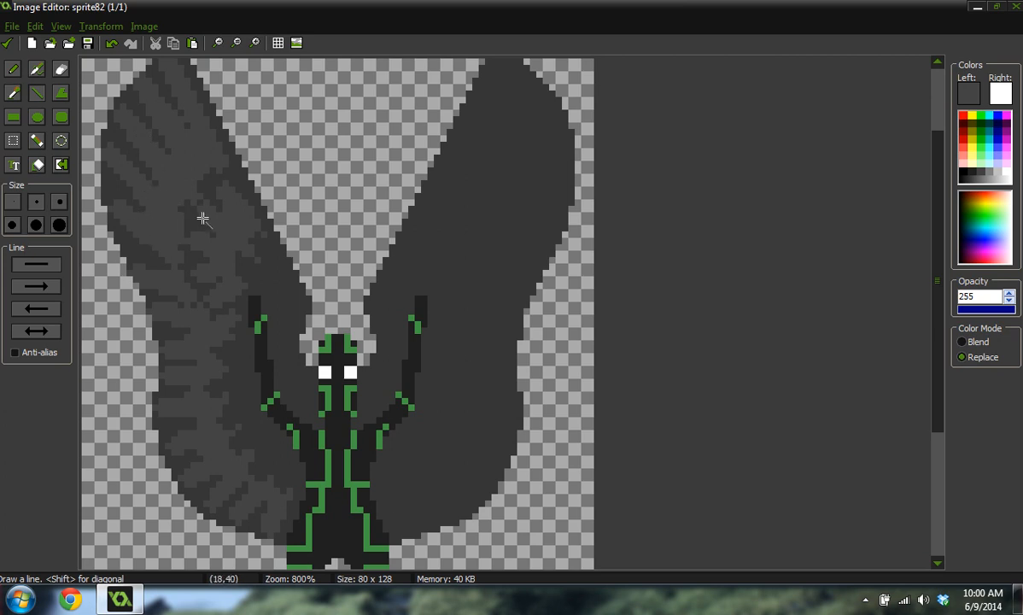
key(ctrl+z)
ctrl+click(188, 221)
drag(183, 222, 186, 239)
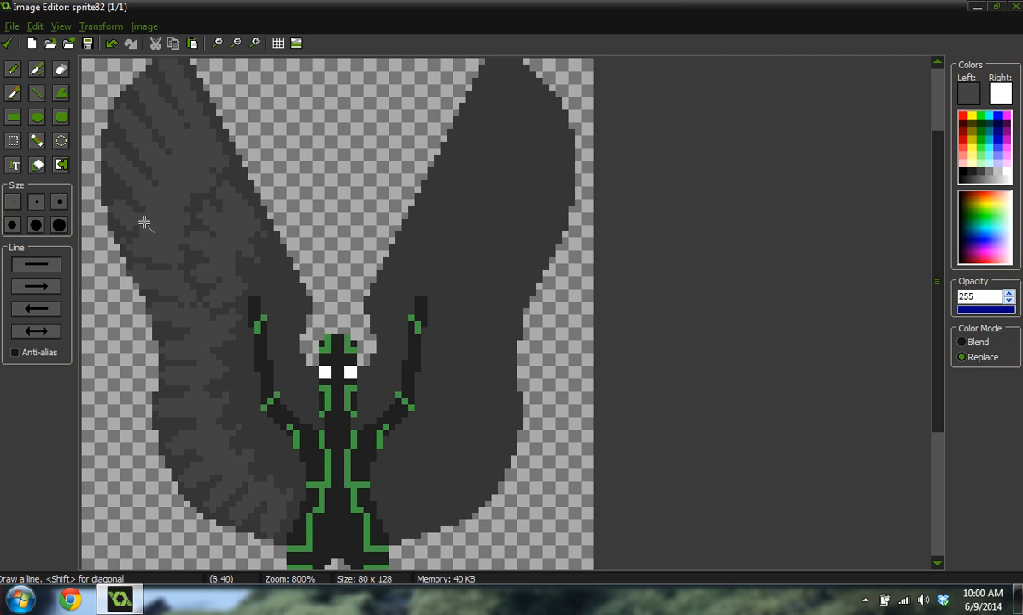
Paint light grey feather patches on the left wing's inner edge above the raised hand and between the arm and head.
ctrl+scroll(140, 226, down, 2)
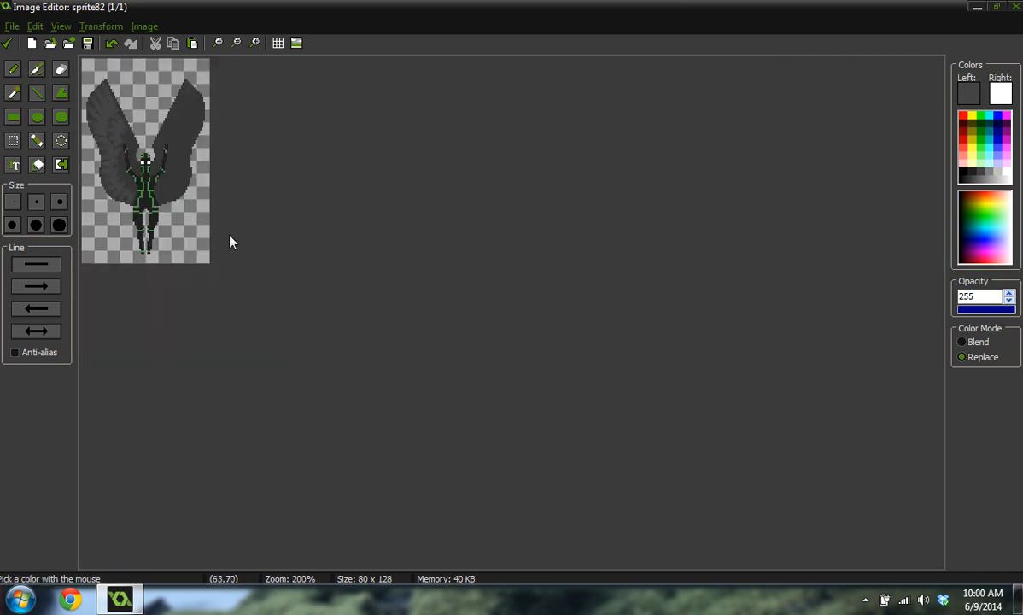
ctrl+scroll(226, 241, up, 4)
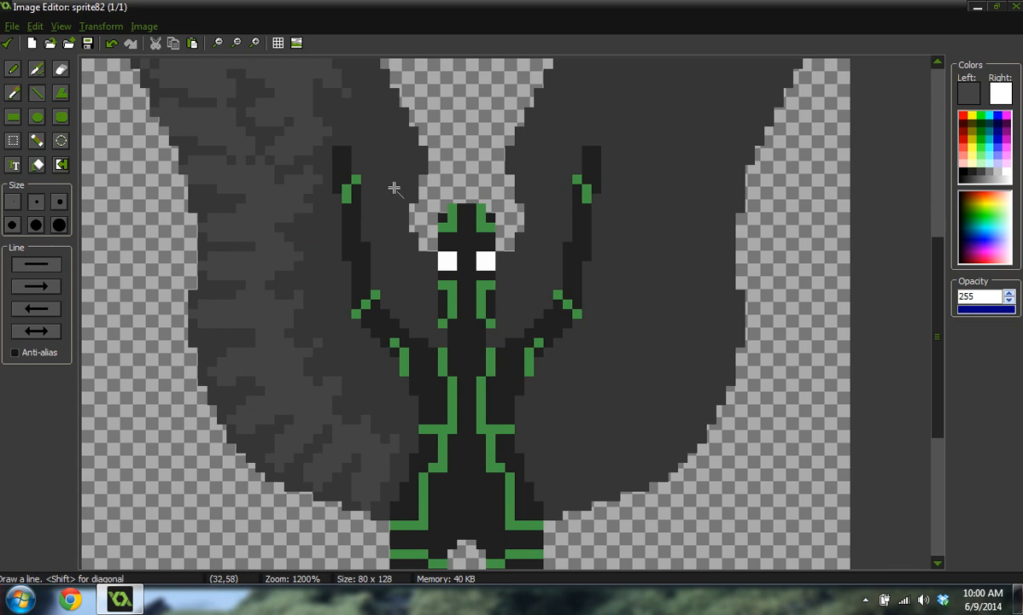
ctrl+scroll(401, 138, down, 1)
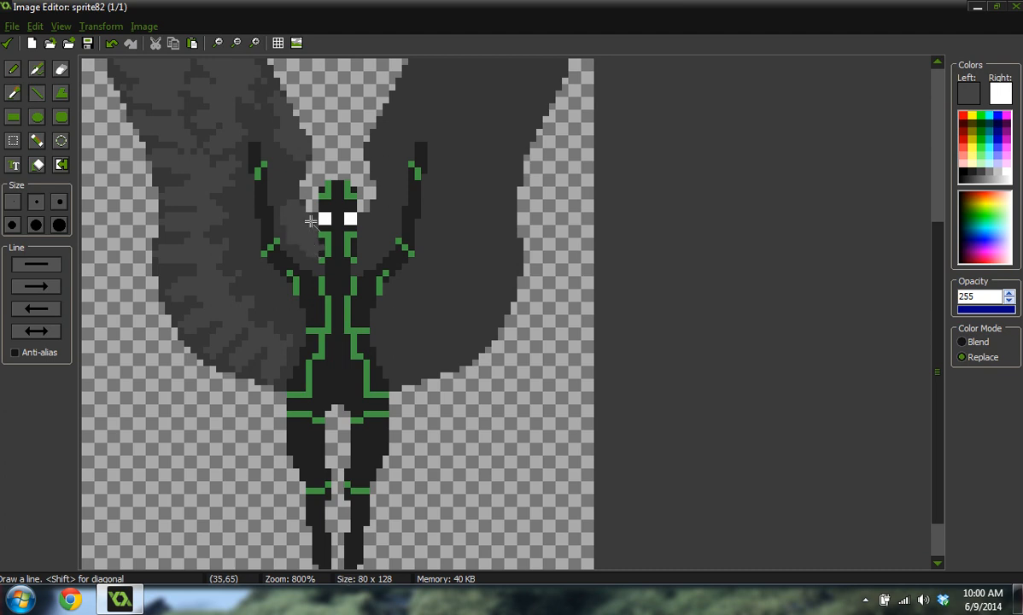
ctrl+scroll(275, 205, down, 3)
ctrl+scroll(270, 227, up, 3)
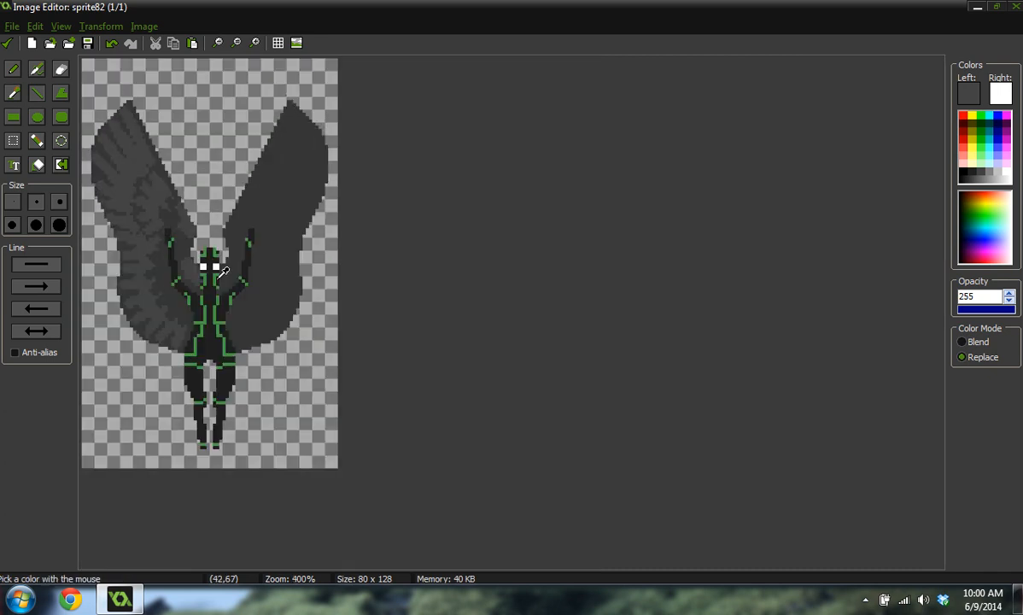
ctrl+scroll(270, 379, up, 1)
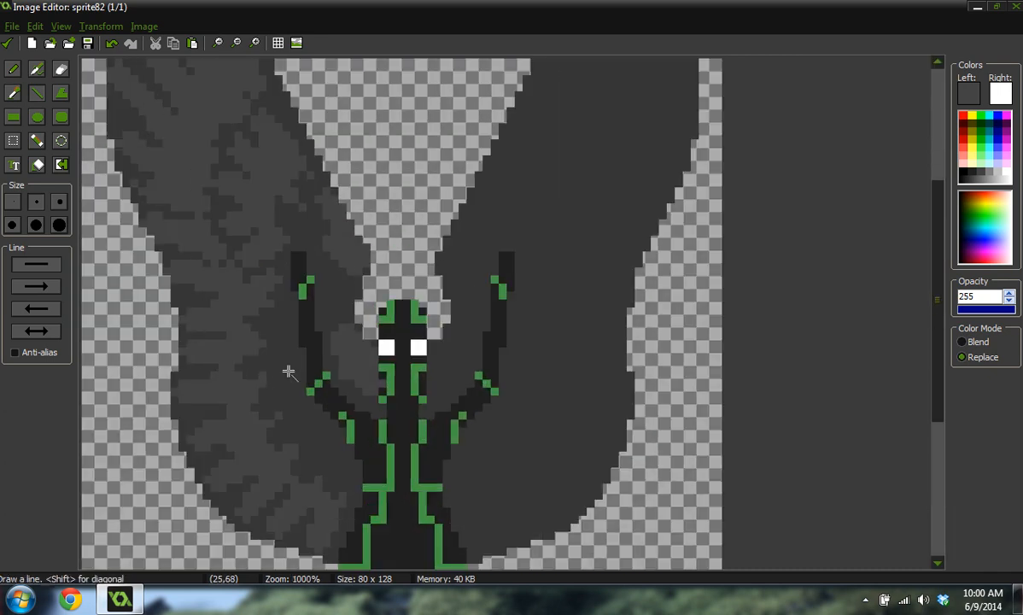
ctrl+scroll(288, 368, down, 5)
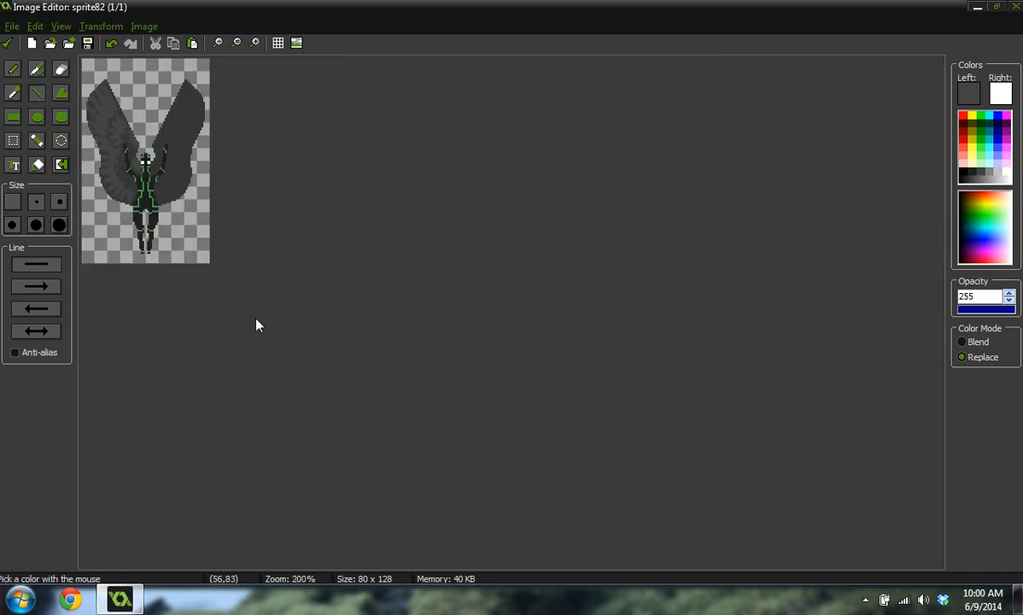
Paint over the left wing's middle feather row with dark grey, leaving jagged outer feather ends, and touch up the patch near the hand.
ctrl+scroll(122, 274, up, 3)
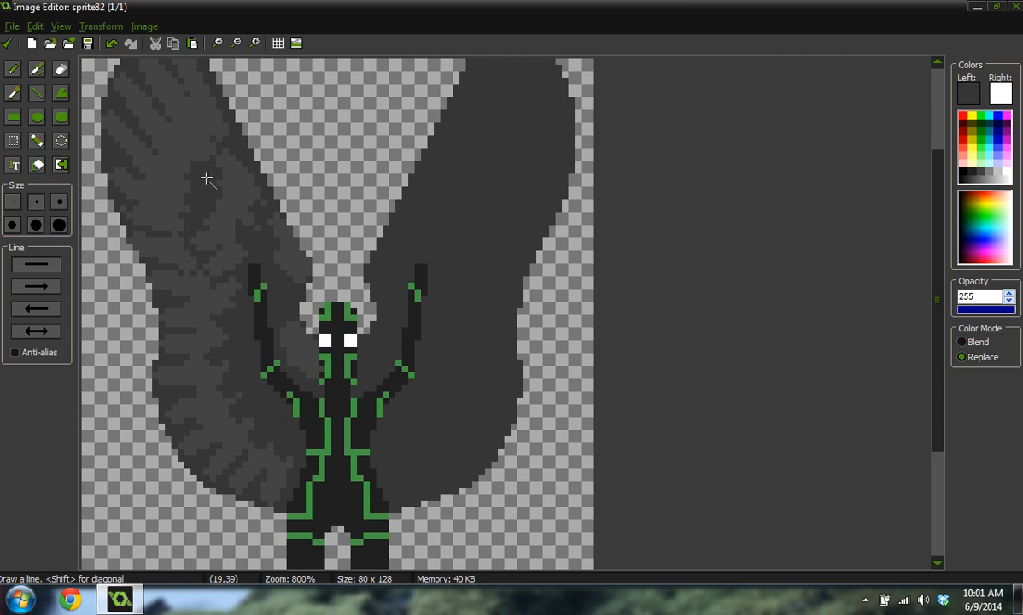
drag(242, 174, 255, 203)
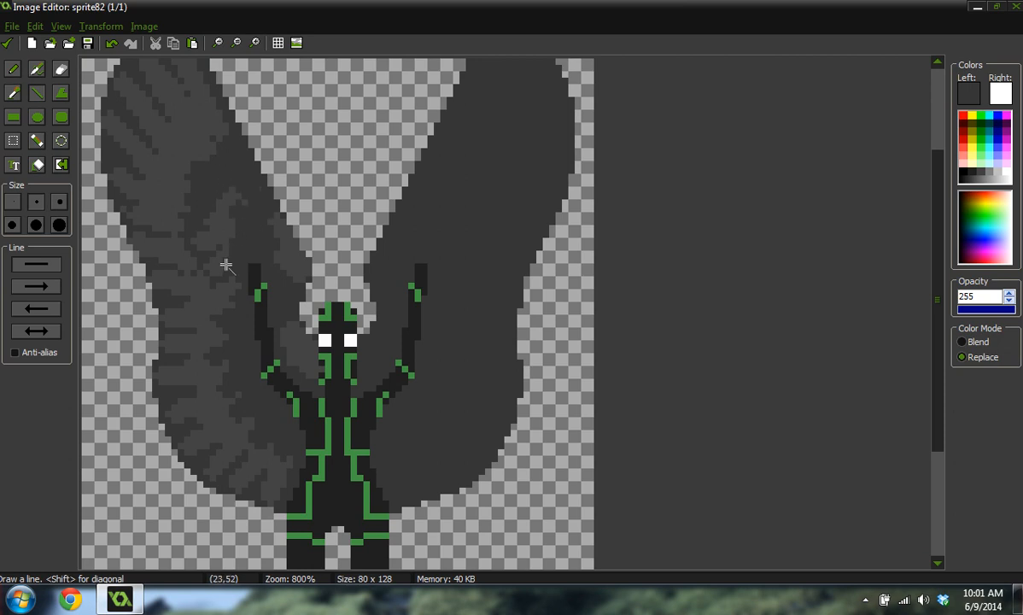
mouse_move(213, 250)
mouse_down()
mouse_move(244, 194)
mouse_move(226, 235)
mouse_up()
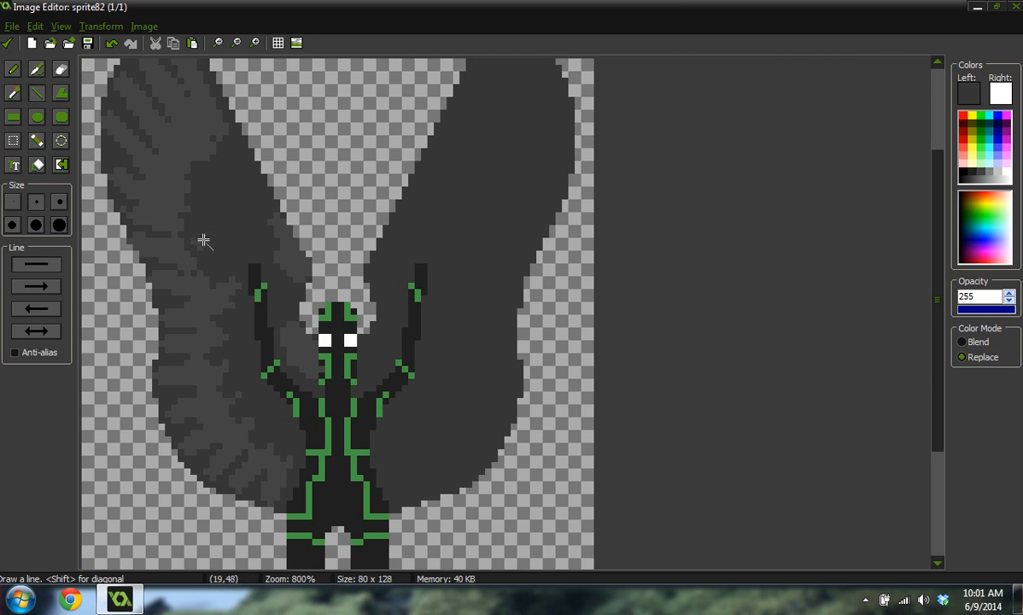
key(ctrl)
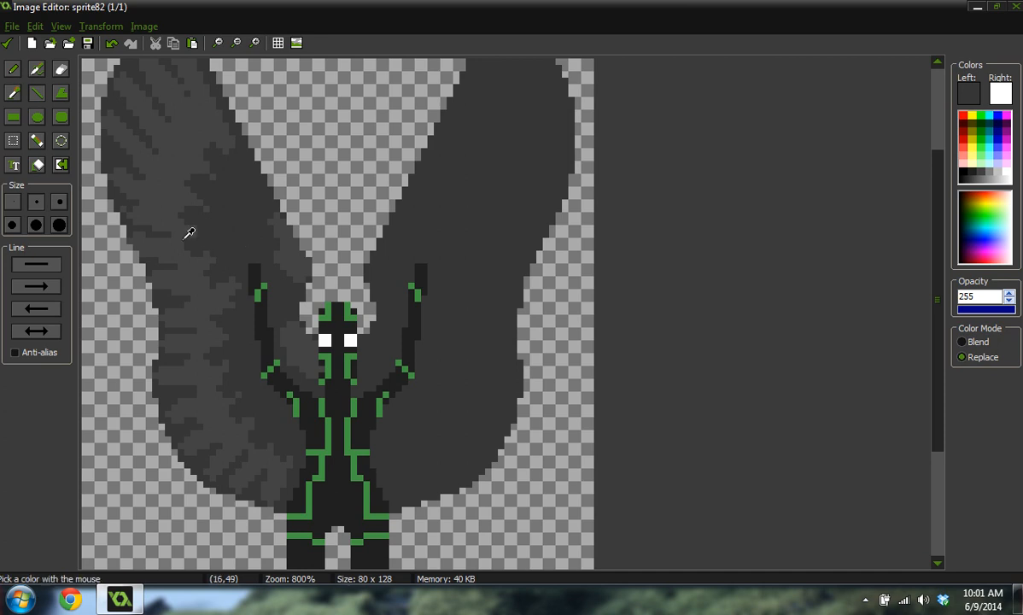
key(ctrl+z)
drag(198, 240, 204, 239)
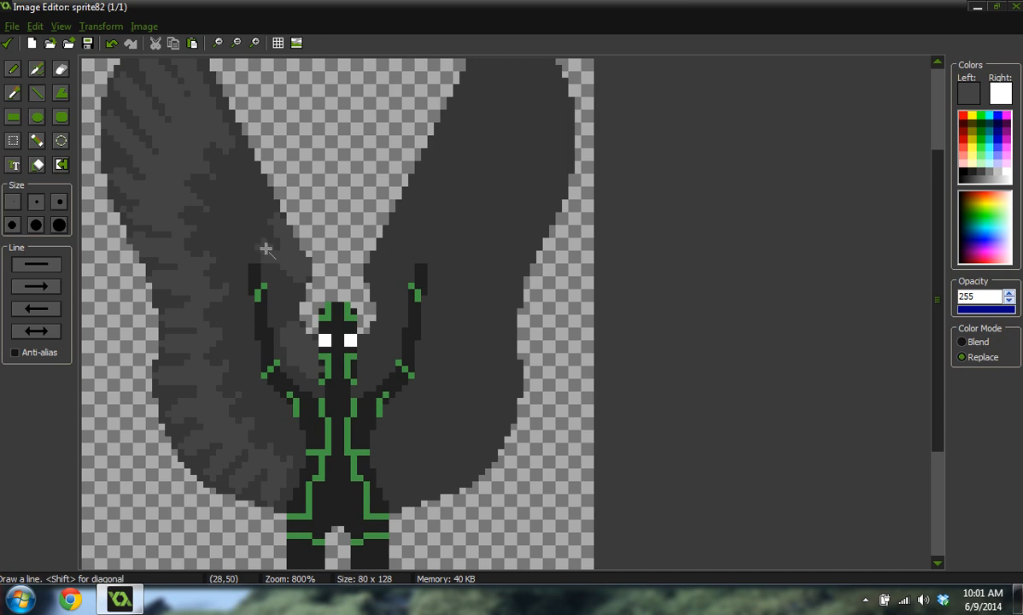
ctrl+click(282, 284)
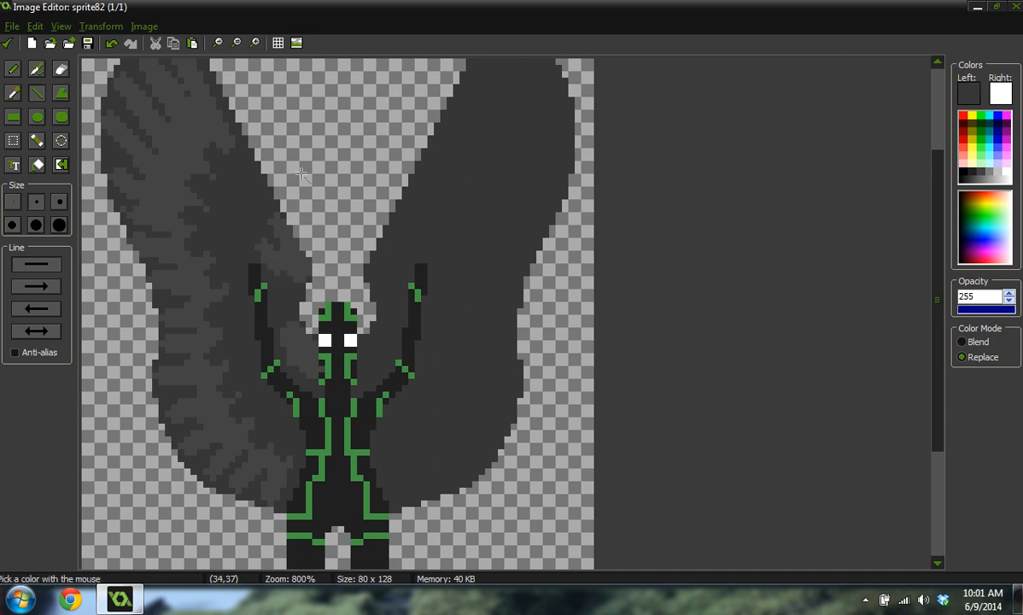
Examine the left wing's shading on the whole sprite and up close.
ctrl+scroll(299, 183, down, 3)
ctrl+scroll(270, 208, down, 1)
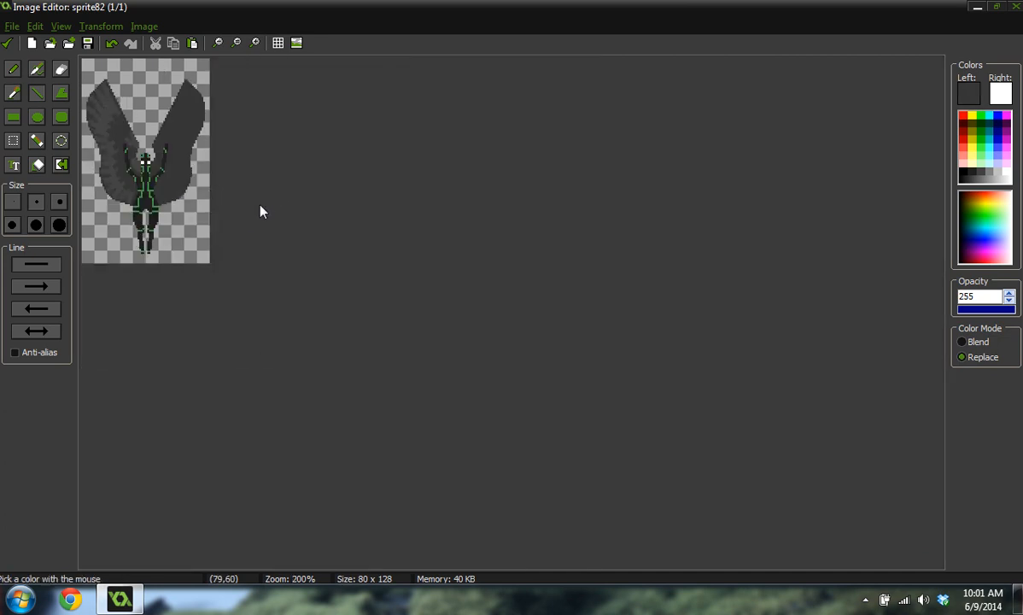
ctrl+scroll(236, 254, up, 3)
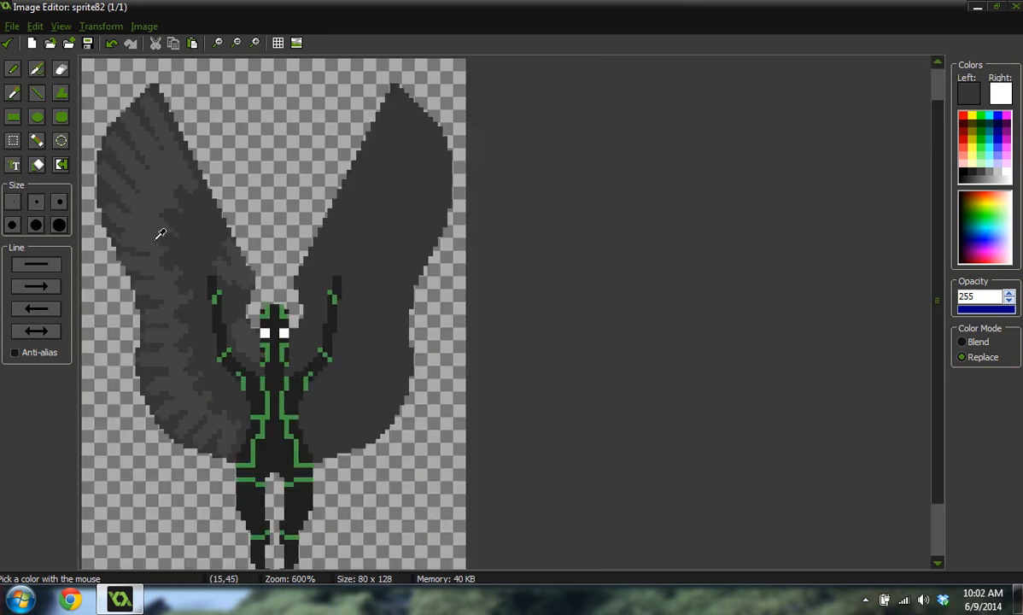
ctrl+scroll(216, 205, down, 3)
ctrl+scroll(236, 229, up, 1)
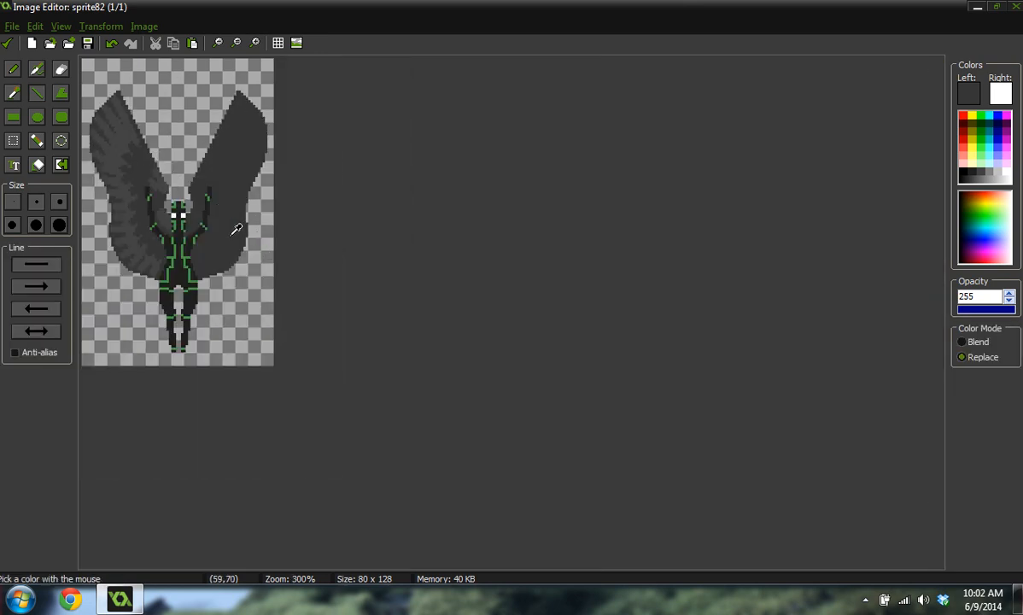
ctrl+scroll(220, 220, up, 1)
ctrl+scroll(141, 237, up, 2)
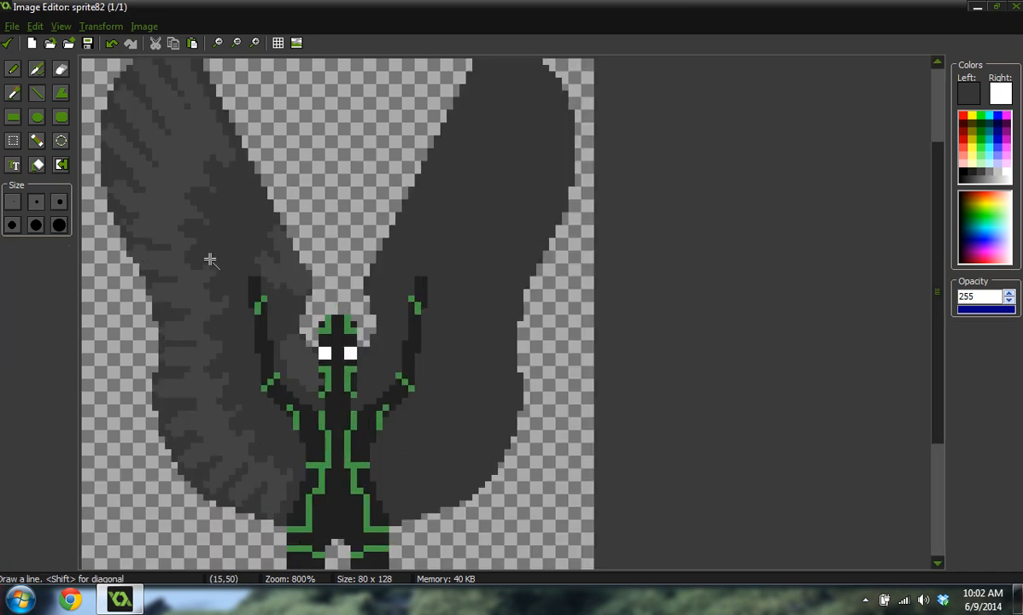
Touch up the light patch above the left hand with the pencil at the smallest size, undoing the first stroke.
key(ctrl)
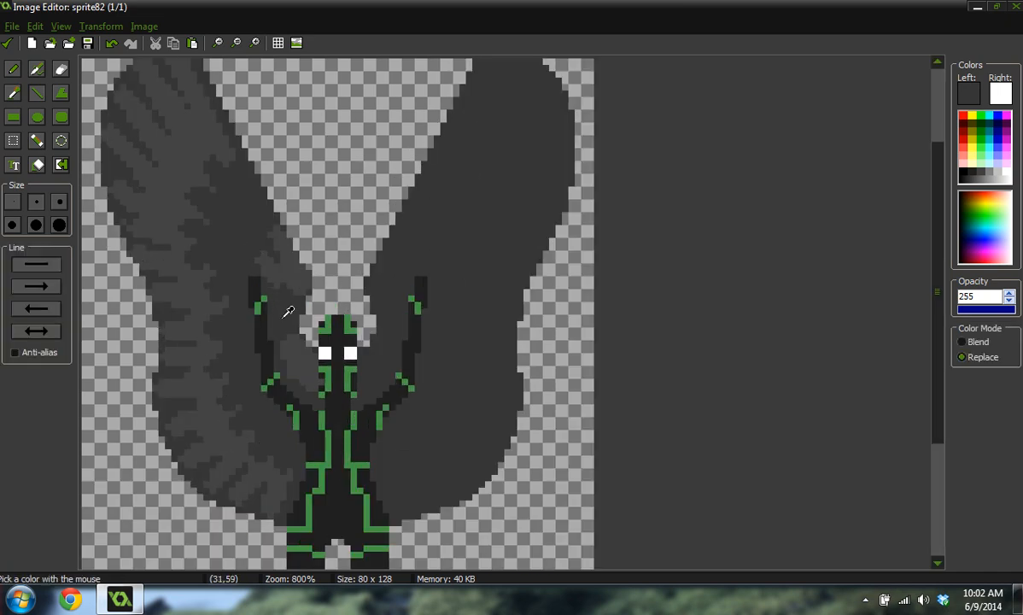
click(12, 69)
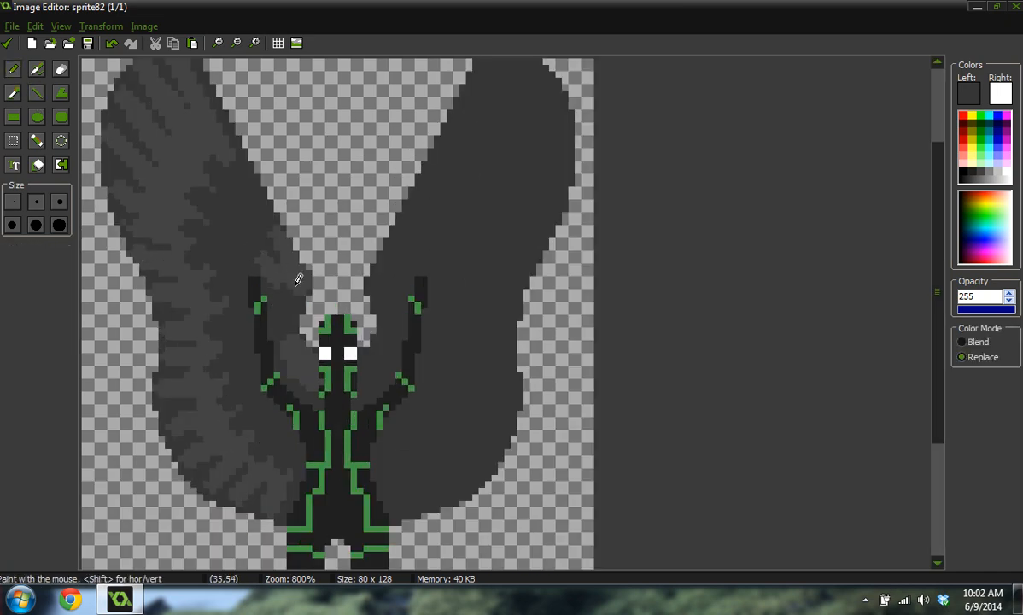
drag(294, 285, 270, 279)
key(ctrl+z)
click(13, 201)
mouse_move(277, 287)
mouse_down()
mouse_move(264, 275)
mouse_move(264, 252)
mouse_up()
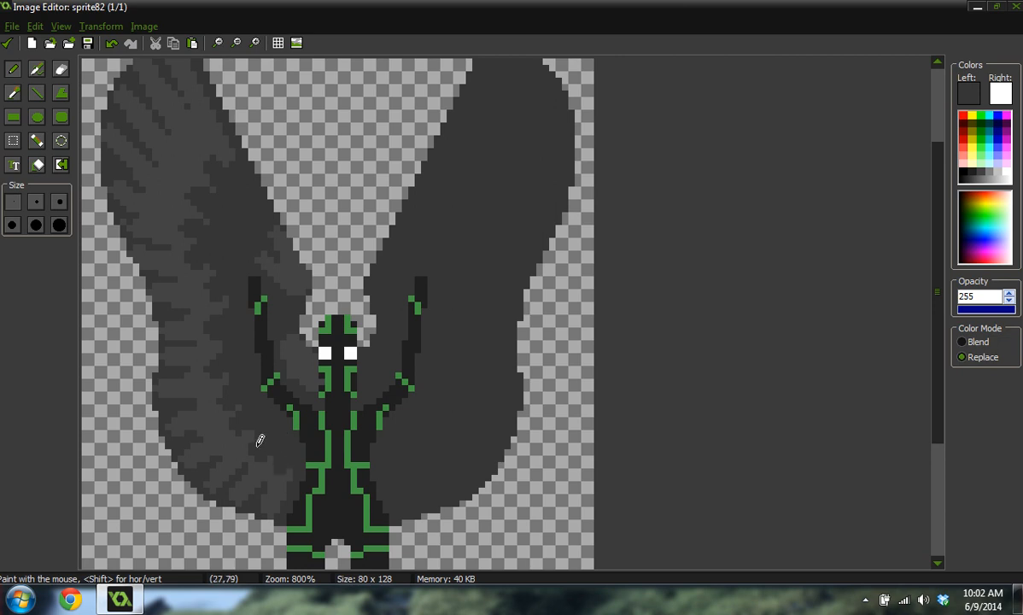
Touch up the inner ends of the left wing's lower feathers with light and dark grey pixels.
key(ctrl)
ctrl+click(250, 435)
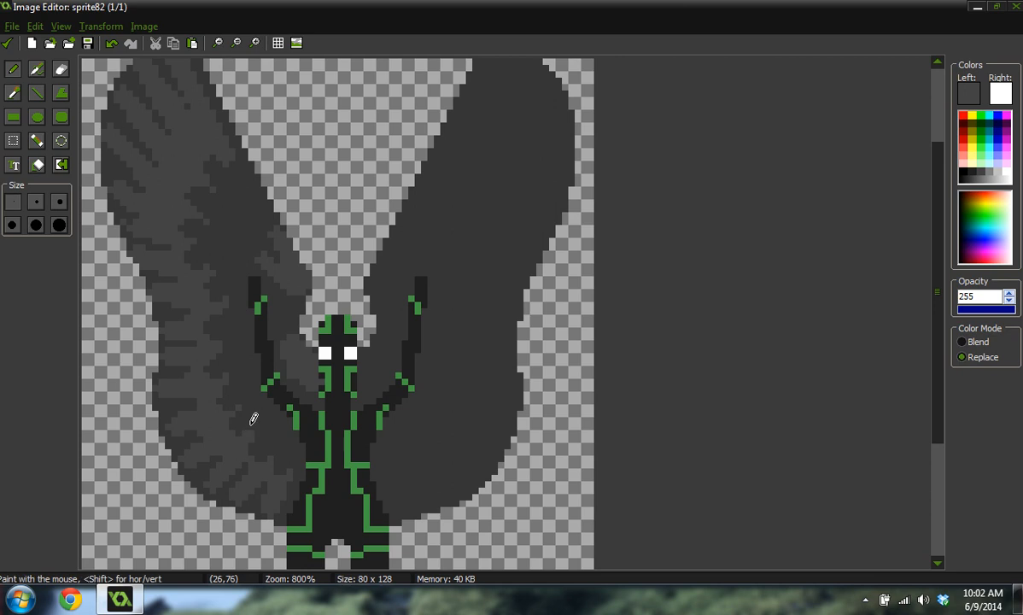
ctrl+click(245, 422)
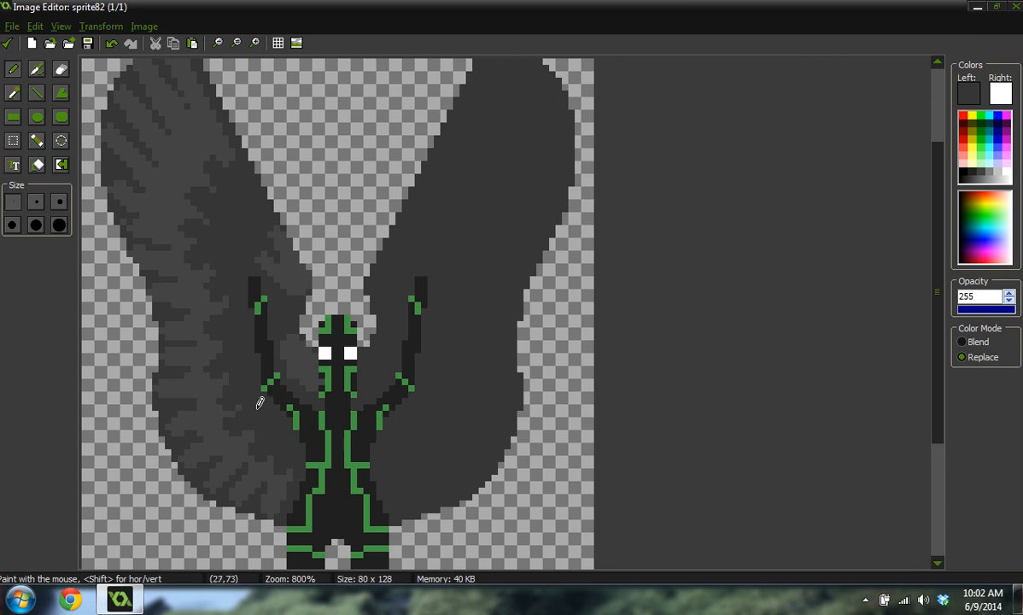
Notch the left wing's upper edge between the first feather tips with transparent pixels, restoring a tip pixel in dark grey.
ctrl+scroll(256, 359, down, 3)
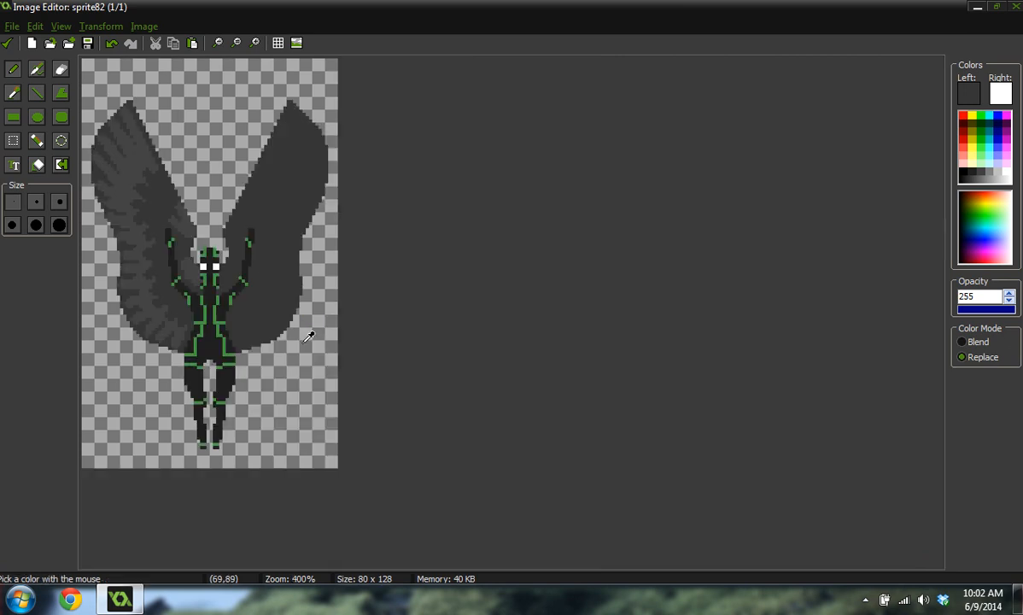
ctrl+scroll(276, 271, up, 2)
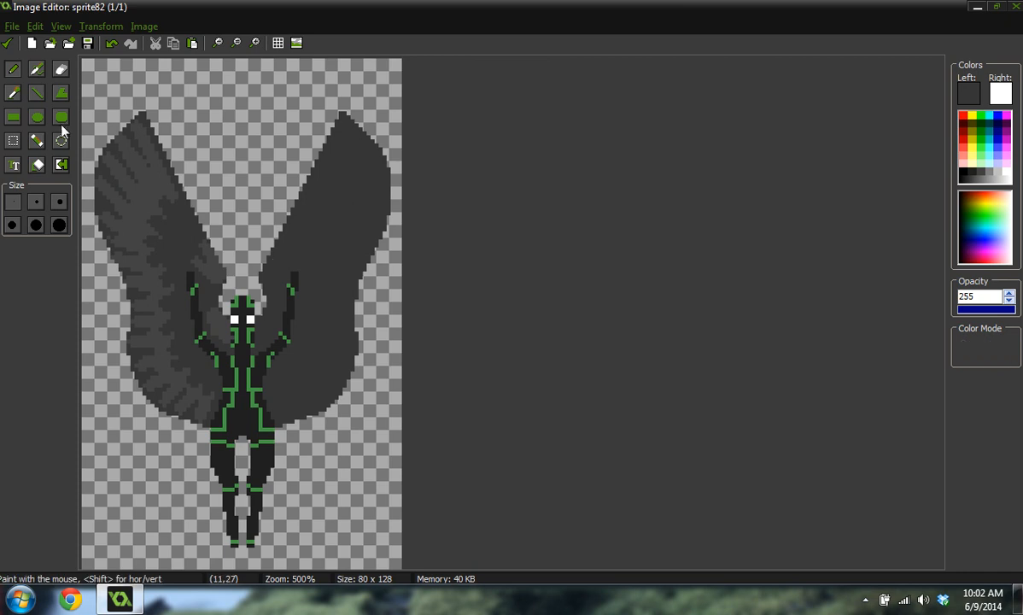
ctrl+scroll(121, 101, up, 3)
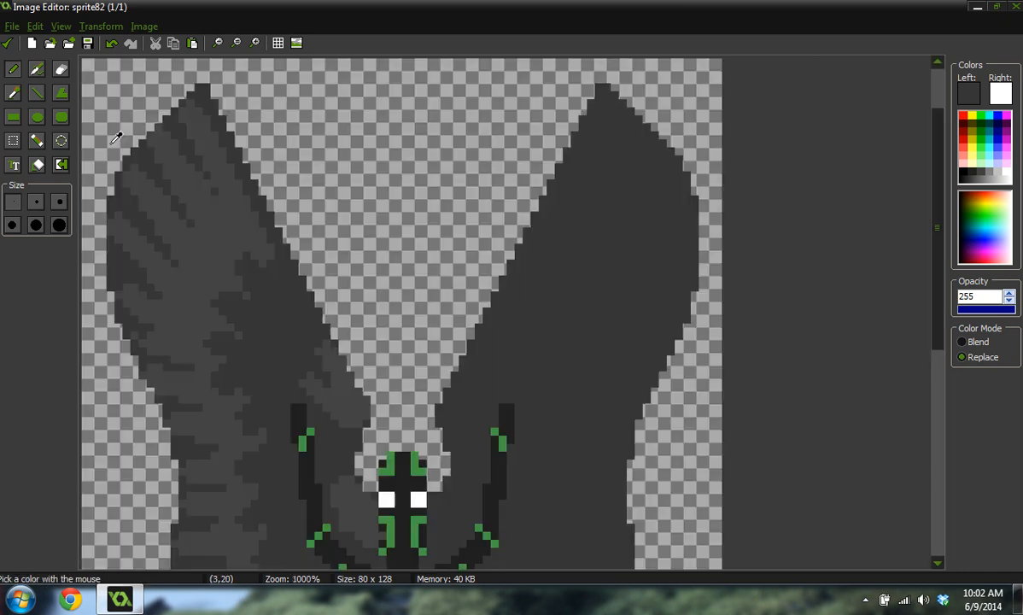
ctrl+click(160, 87)
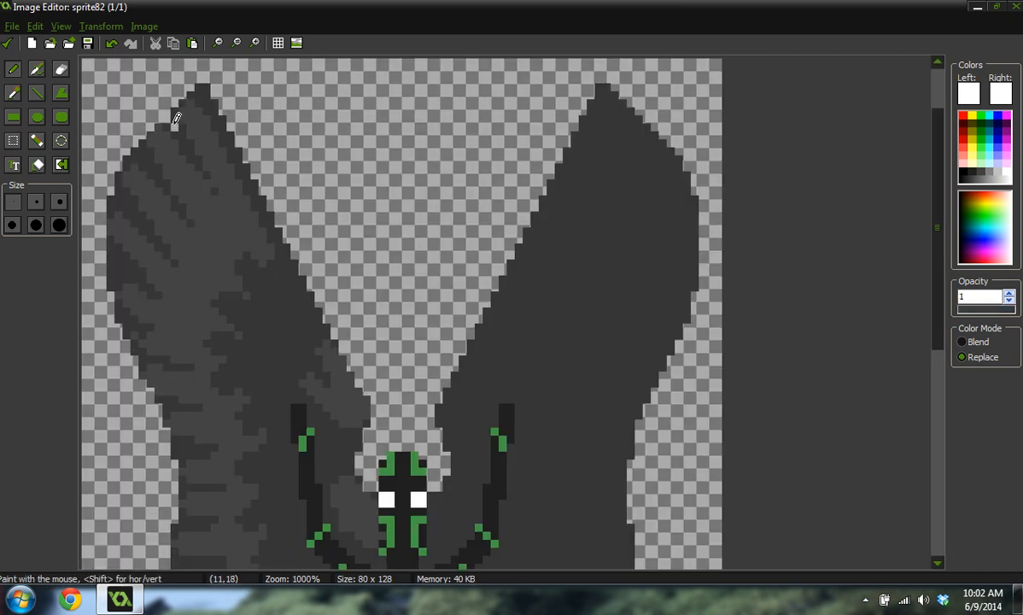
mouse_move(138, 125)
mouse_down()
mouse_move(149, 165)
mouse_move(130, 155)
mouse_up()
ctrl+click(127, 160)
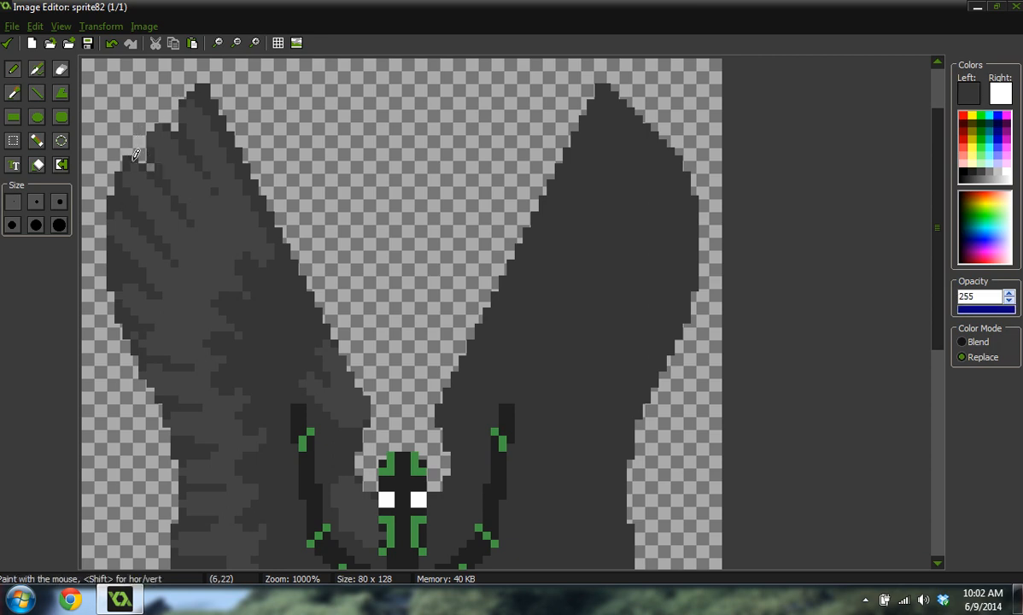
click(132, 160)
Continue notching the left wing's outer edge down to its lower feathers, erasing pixels between the tips with the sampled transparent color.
ctrl+click(110, 188)
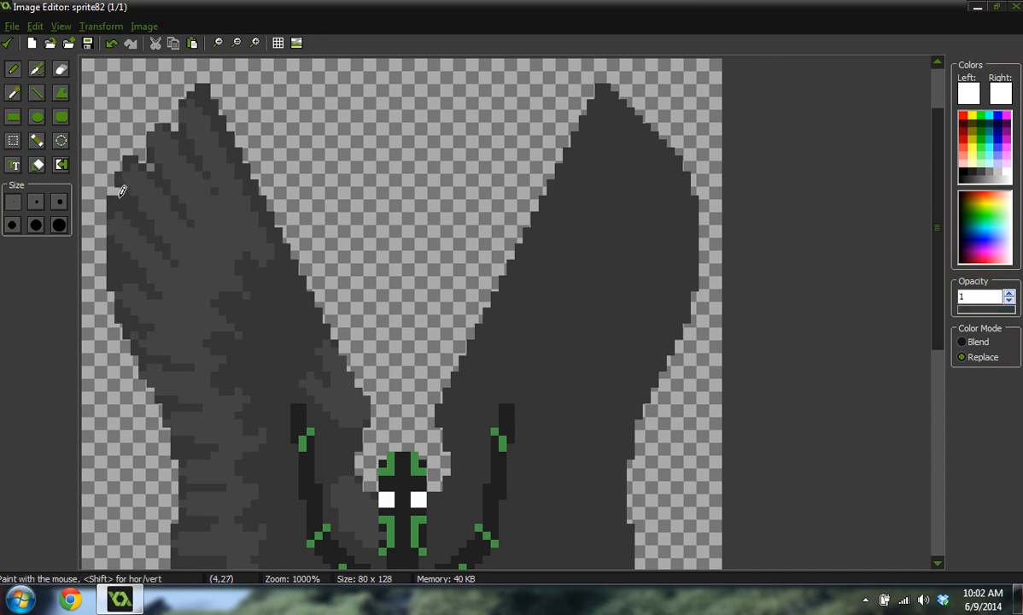
ctrl+click(120, 188)
ctrl+click(109, 180)
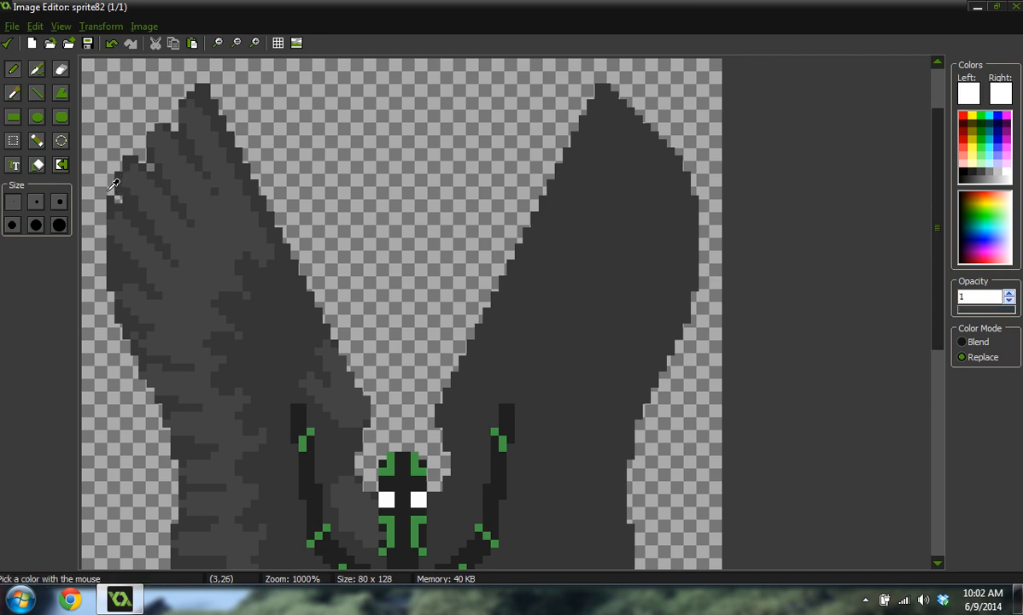
ctrl+click(112, 249)
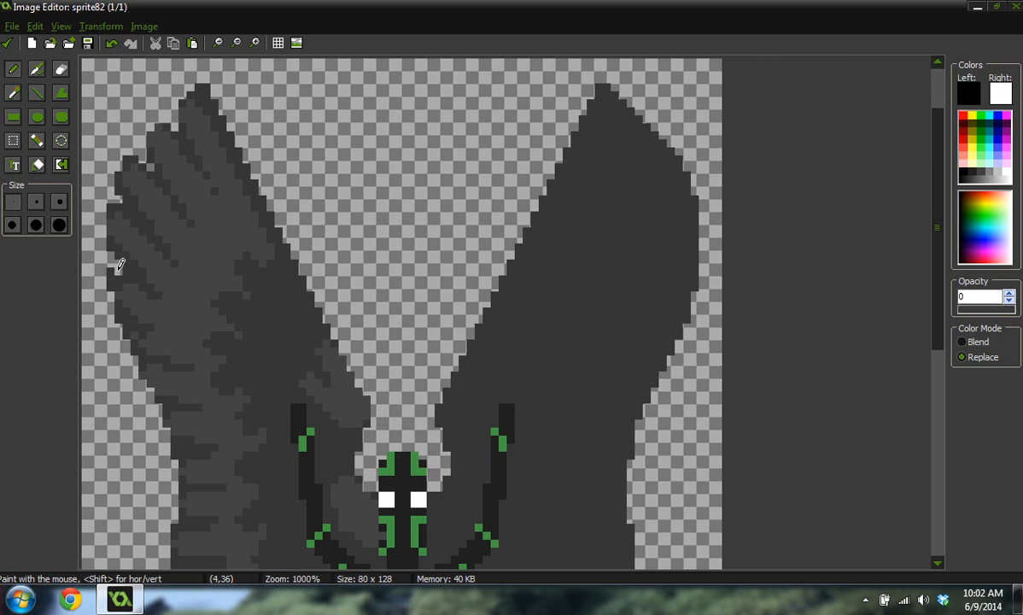
drag(117, 270, 109, 294)
Blunt the left wing's topmost tip by erasing its uppermost pixels to transparency.
ctrl+scroll(178, 389, down, 2)
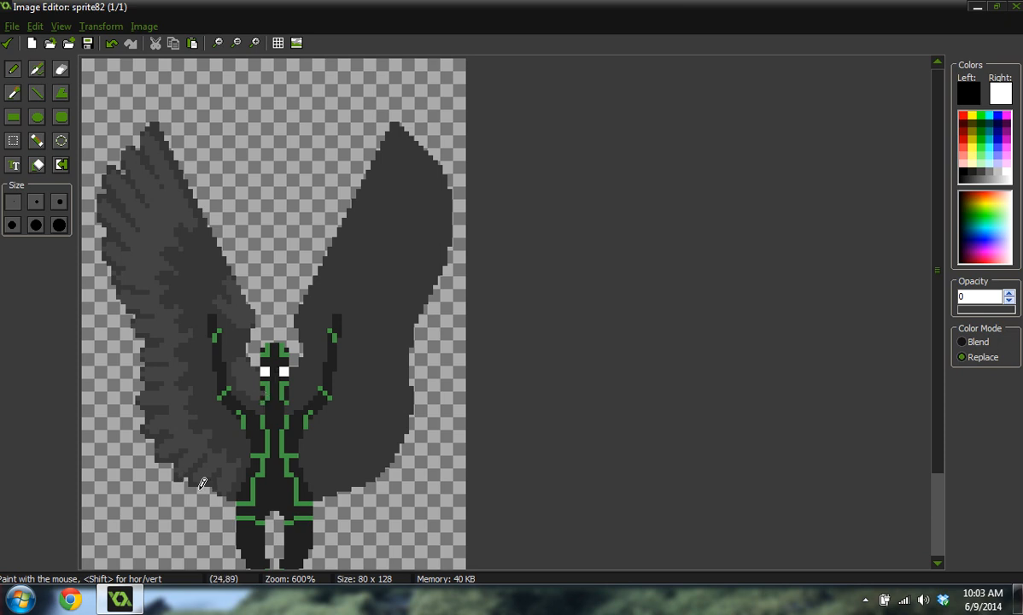
ctrl+scroll(297, 311, down, 3)
ctrl+scroll(256, 298, up, 1)
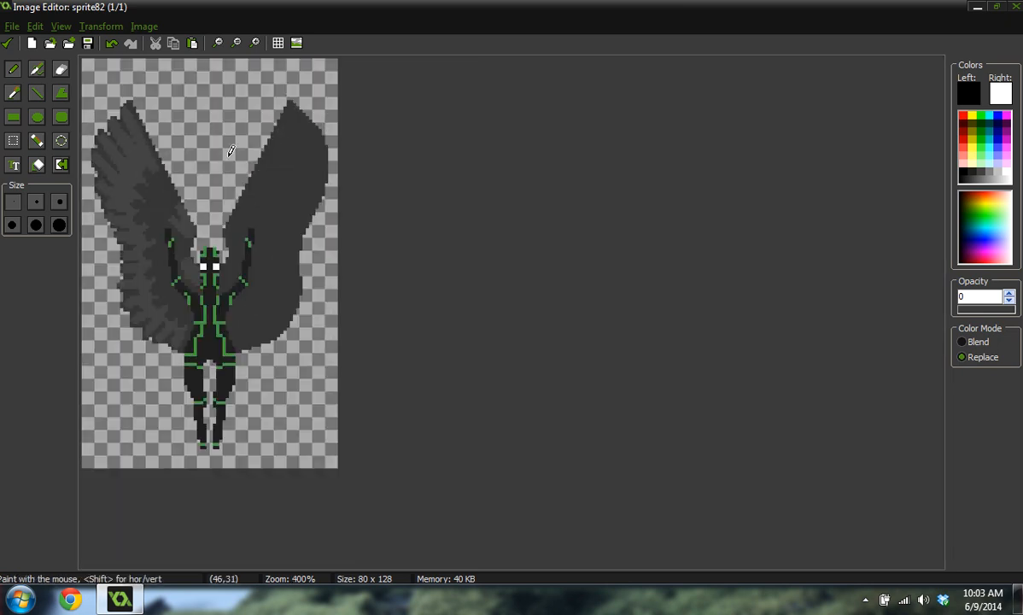
ctrl+scroll(137, 98, up, 1)
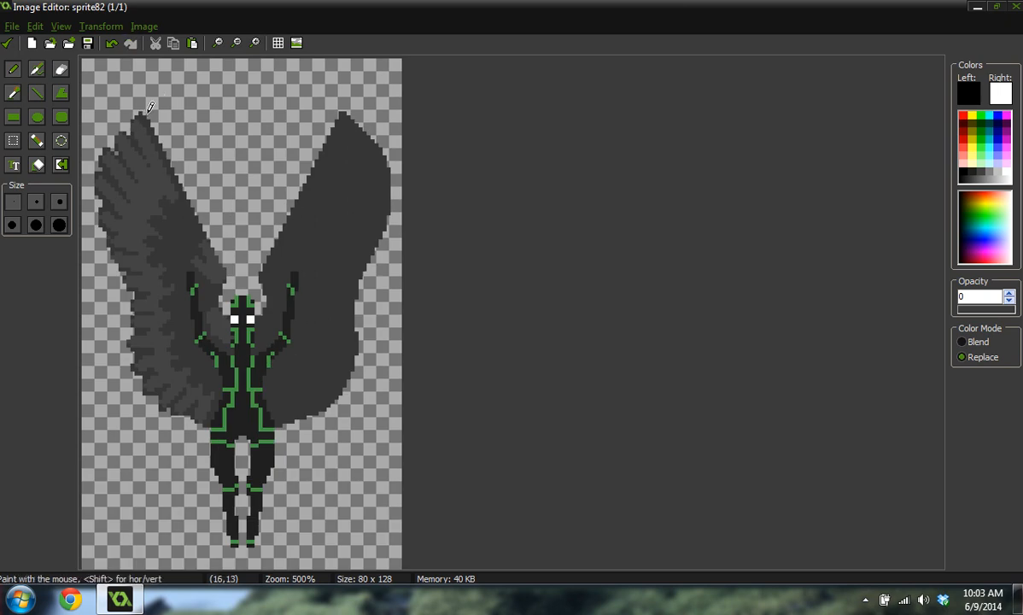
ctrl+scroll(162, 101, down, 3)
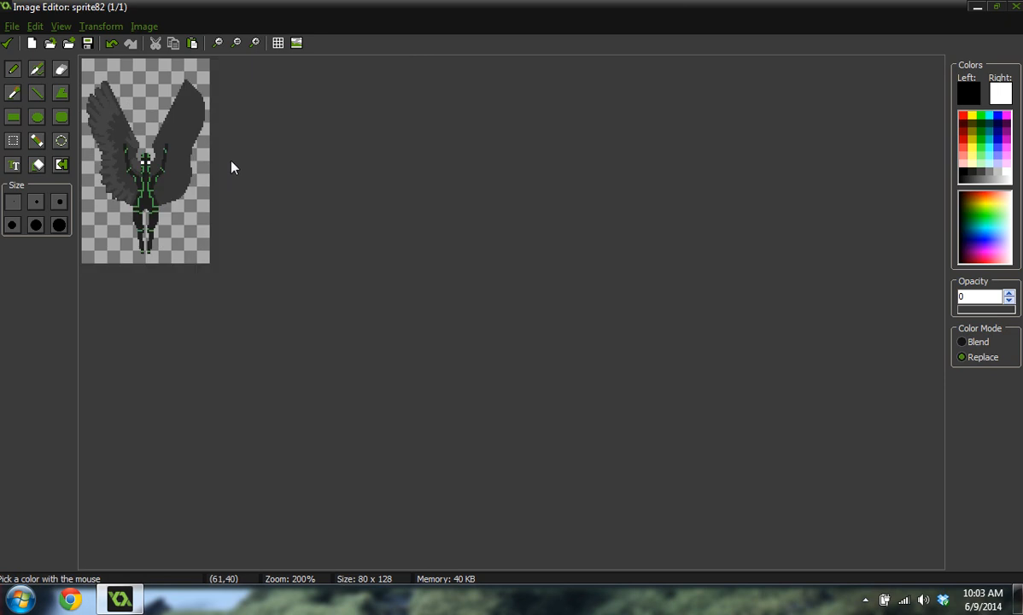
ctrl+scroll(214, 170, up, 2)
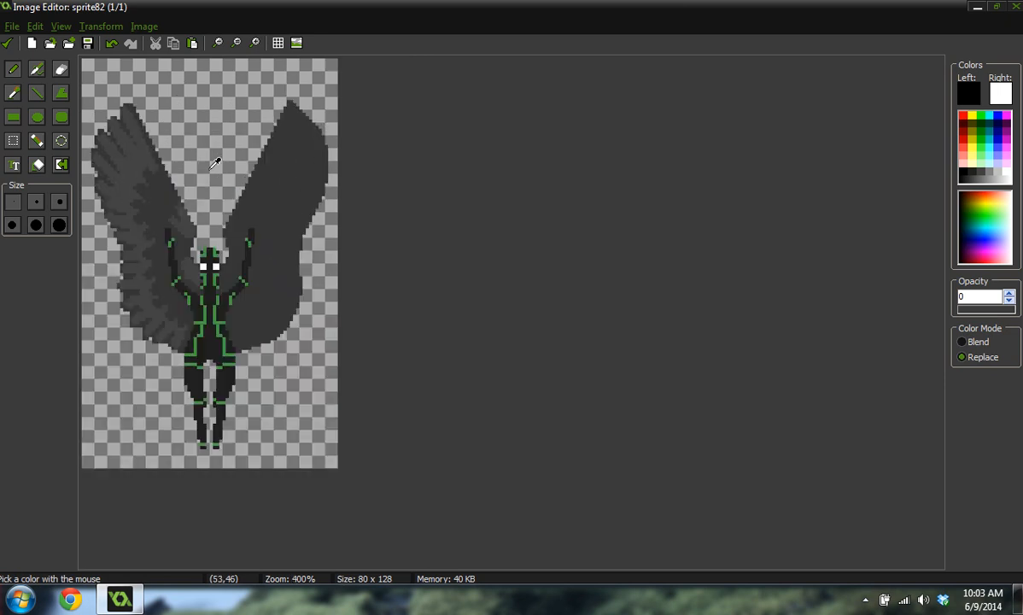
Copy the sprite's left half, mirror the image horizontally, and paste the copied half back so both wings have feathers.
click(12, 143)
click(62, 77)
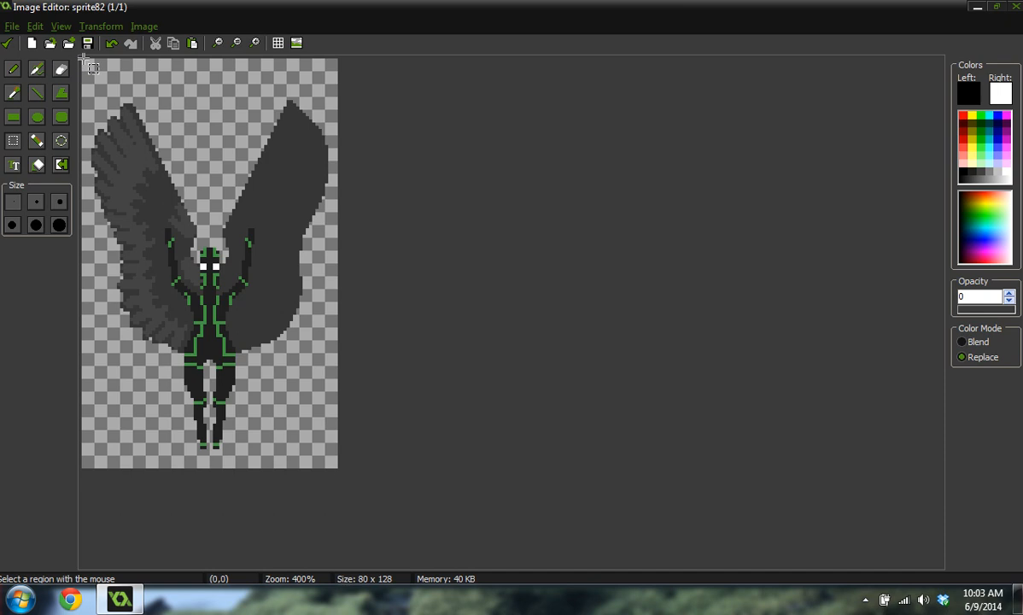
drag(84, 58, 206, 487)
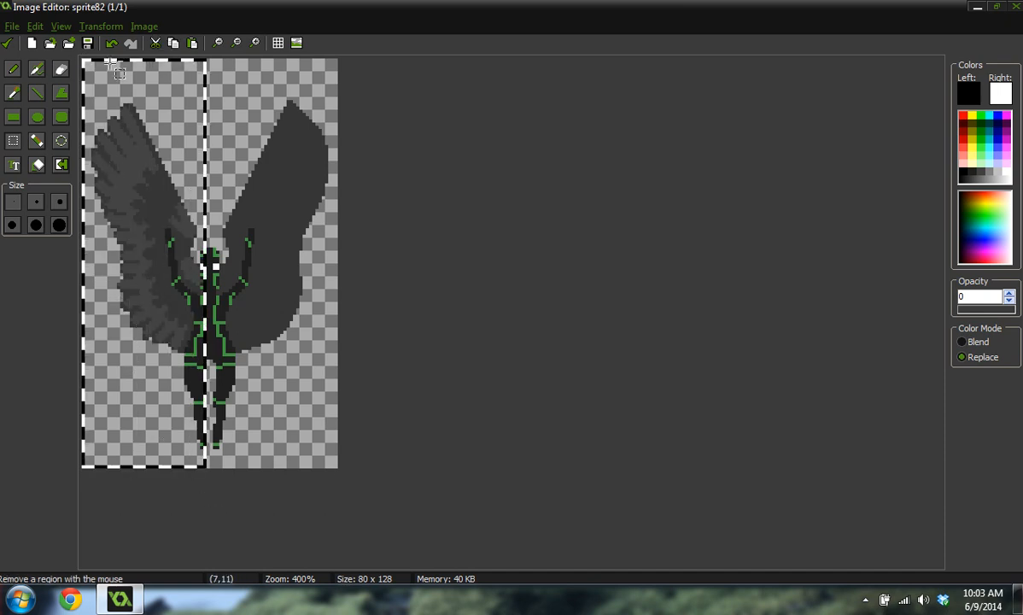
click(95, 32)
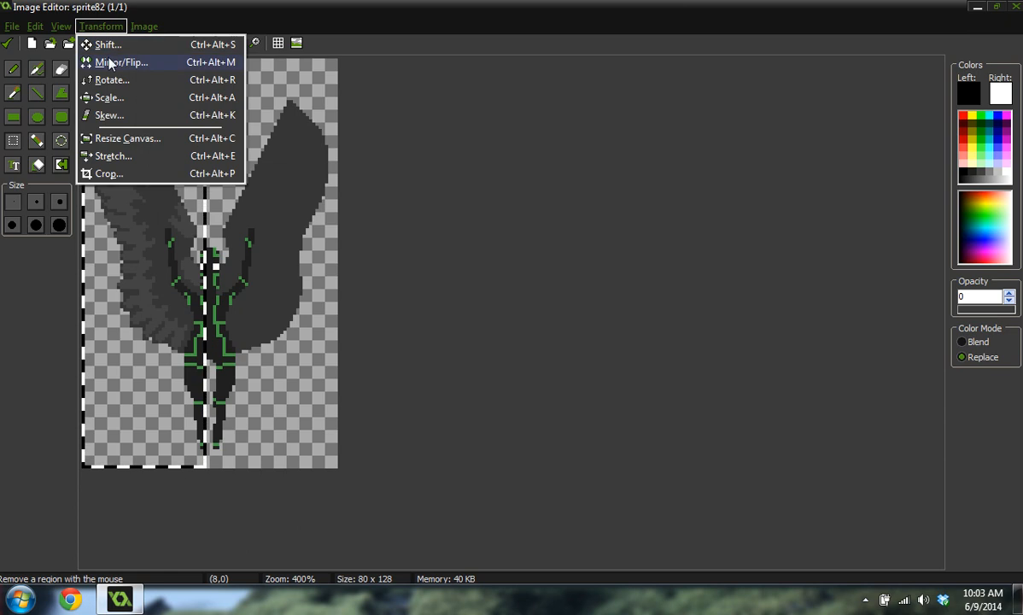
click(104, 62)
click(394, 416)
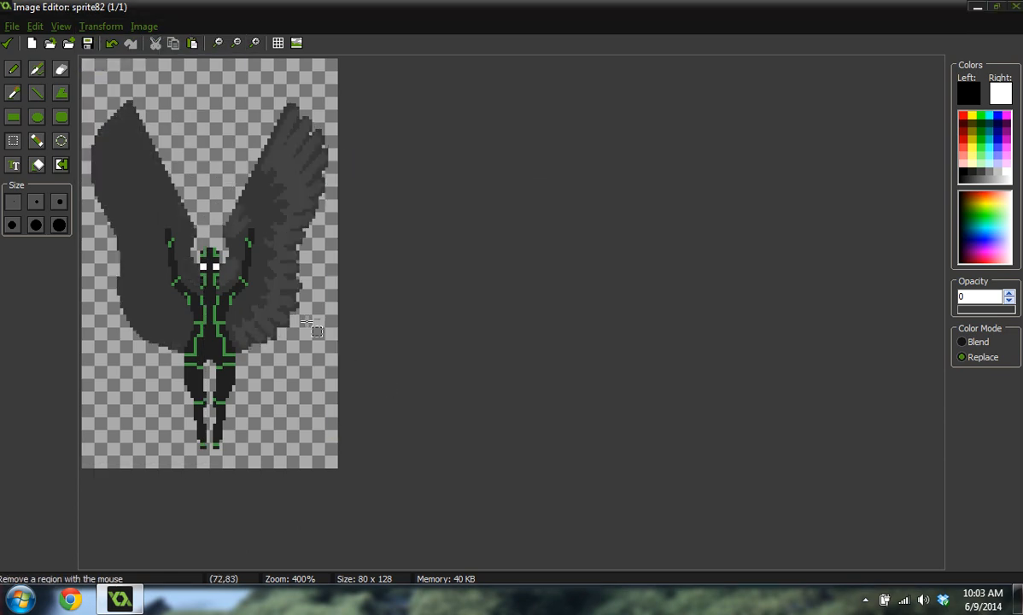
drag(165, 254, 165, 296)
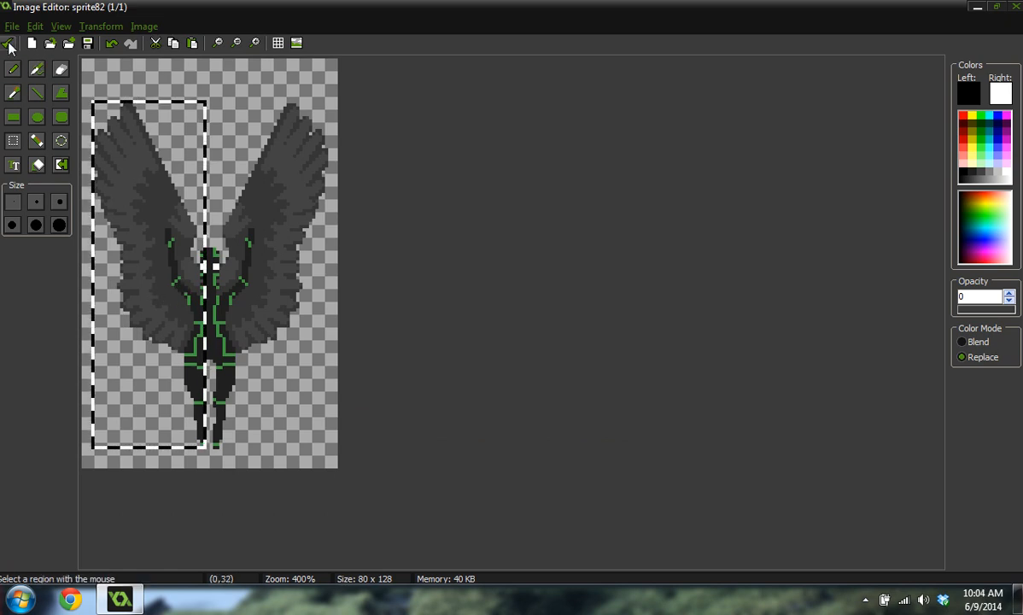
Apply the image edits to the sprite and reopen its image 0 for editing at 400% zoom.
click(8, 44)
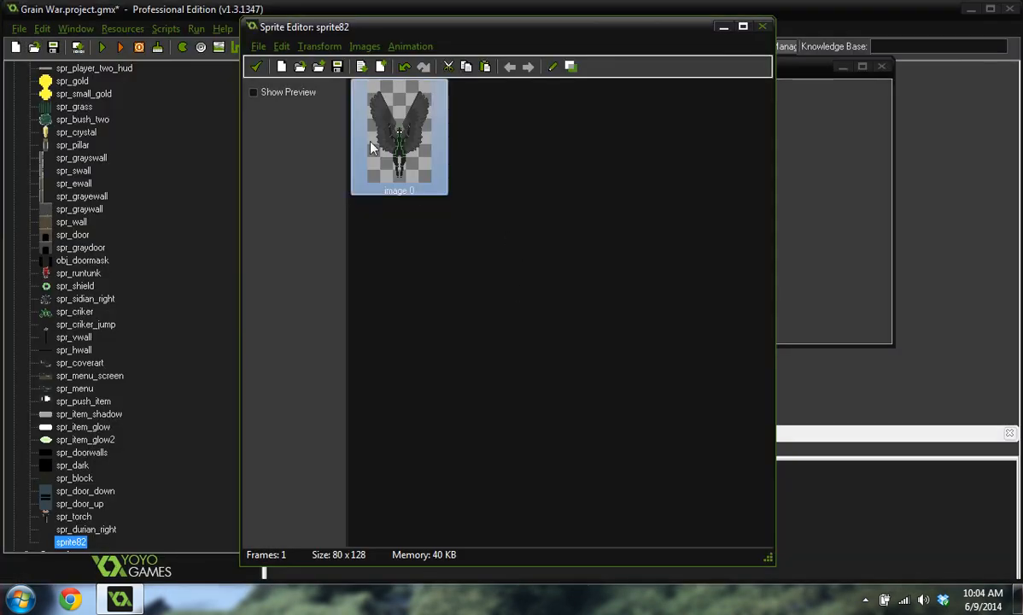
double_click(369, 149)
click(255, 43)
click(255, 42)
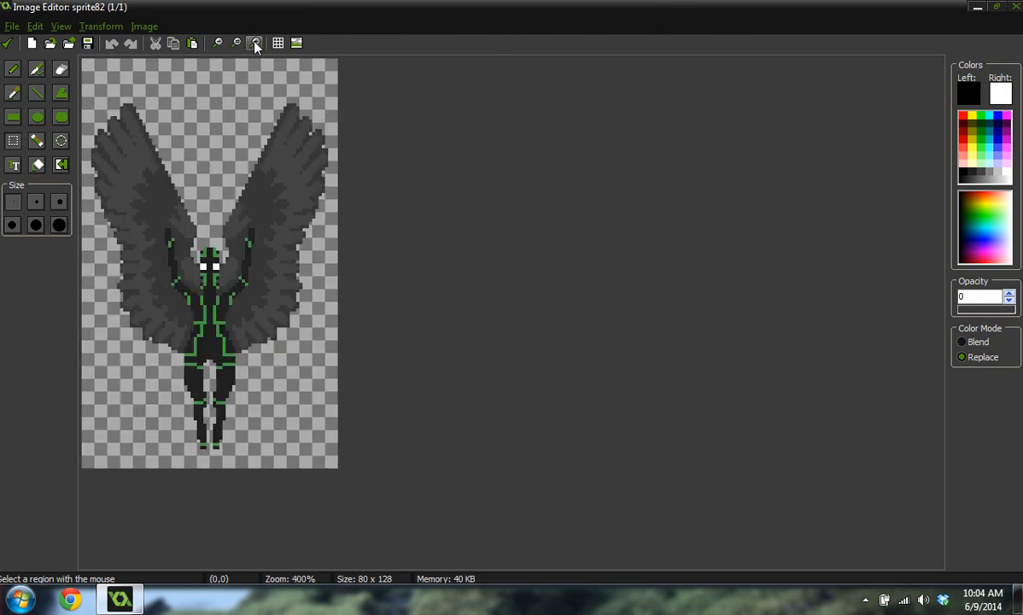